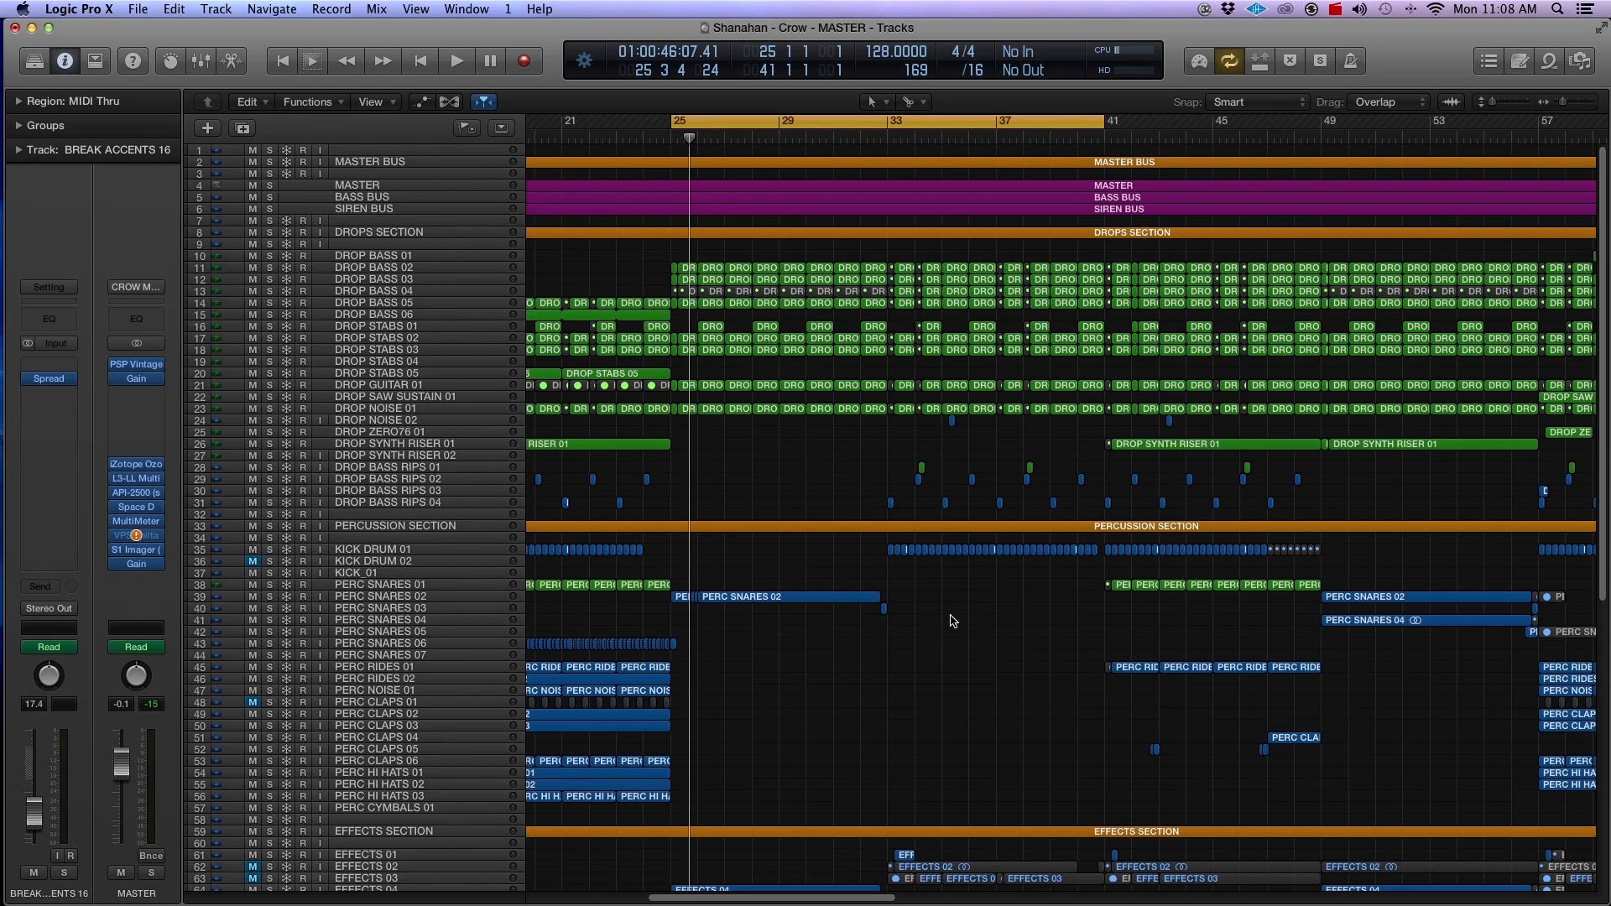
# Step: Look over the drops, percussion and effects sections of the arrangement around bars 25 to 41
pyautogui.scroll(-6, 947, 614)
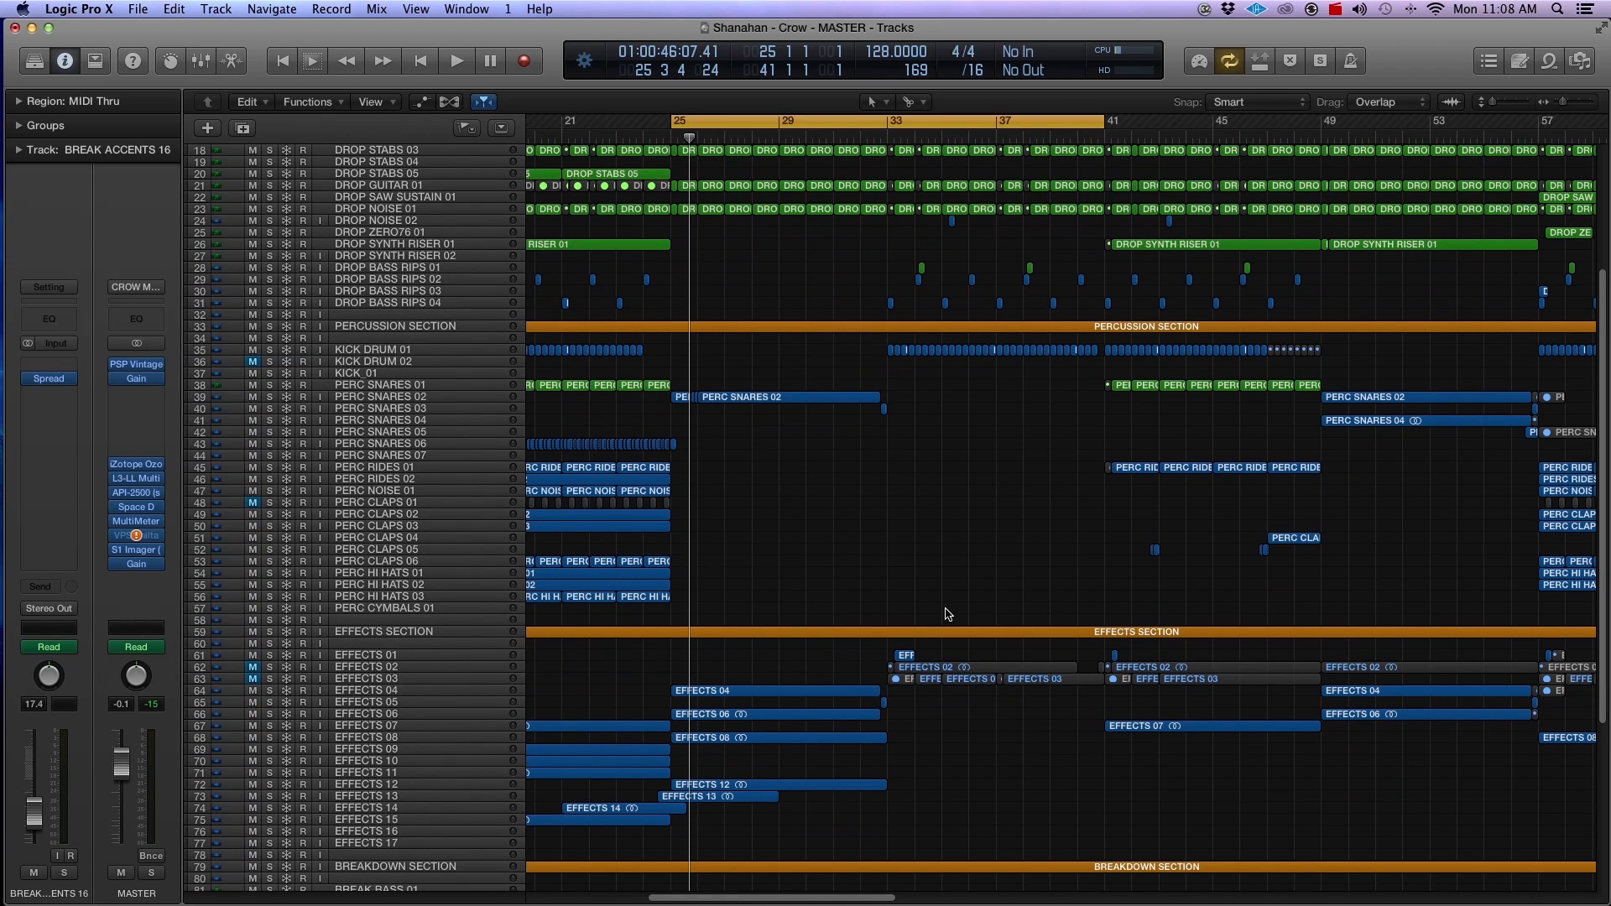
pyautogui.scroll(2, 899, 540)
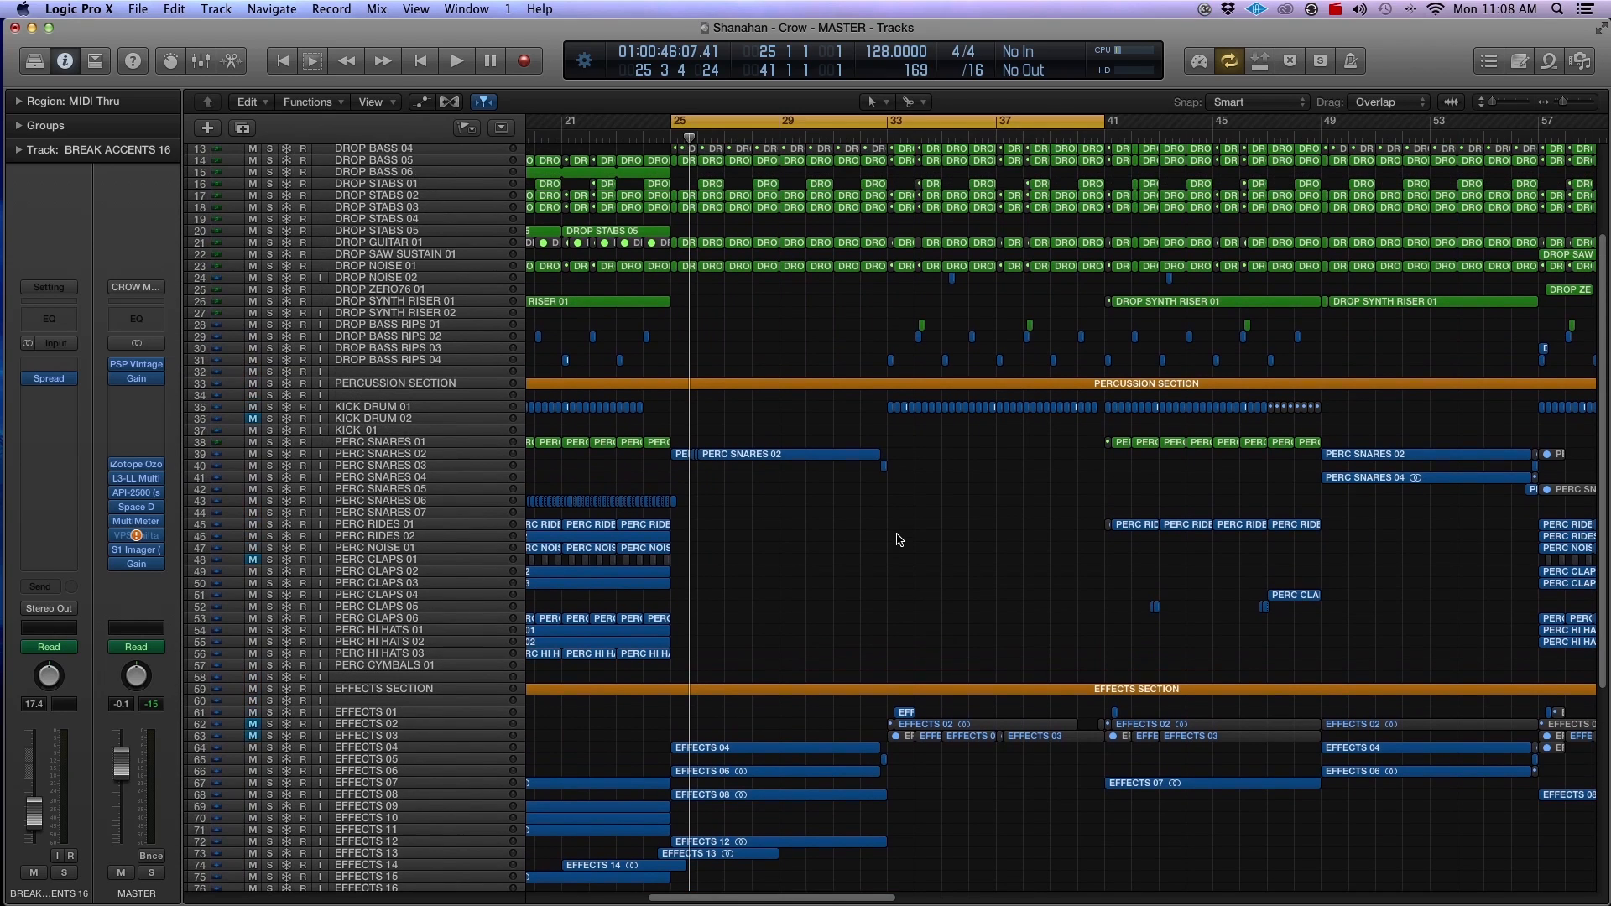
pyautogui.scroll(5, 899, 540)
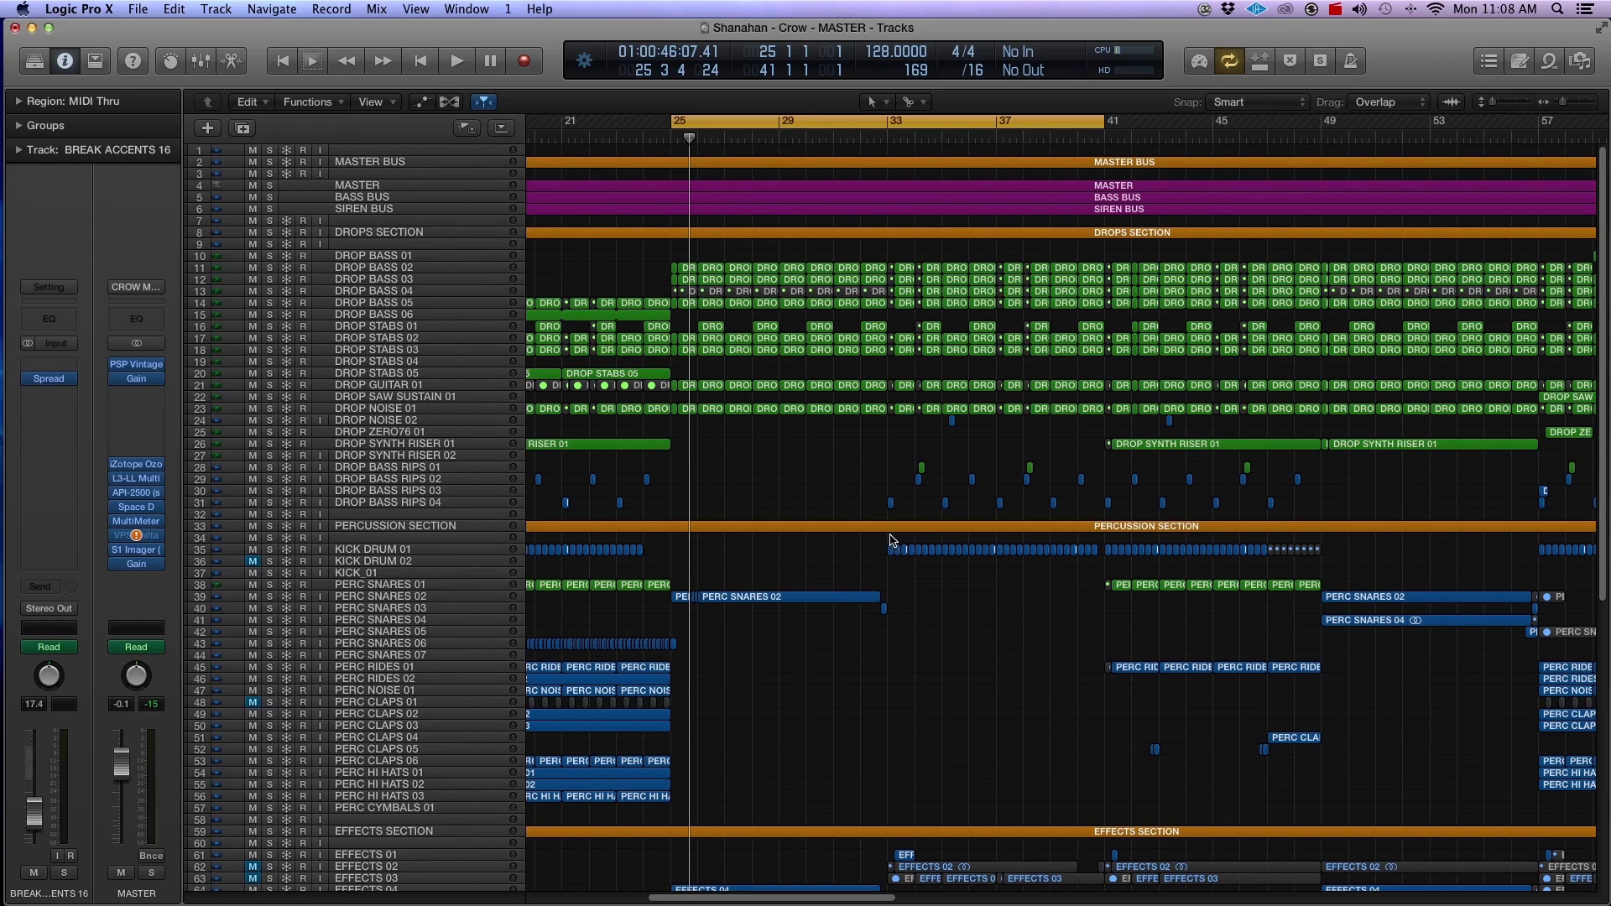
pyautogui.scroll(-1, 855, 580)
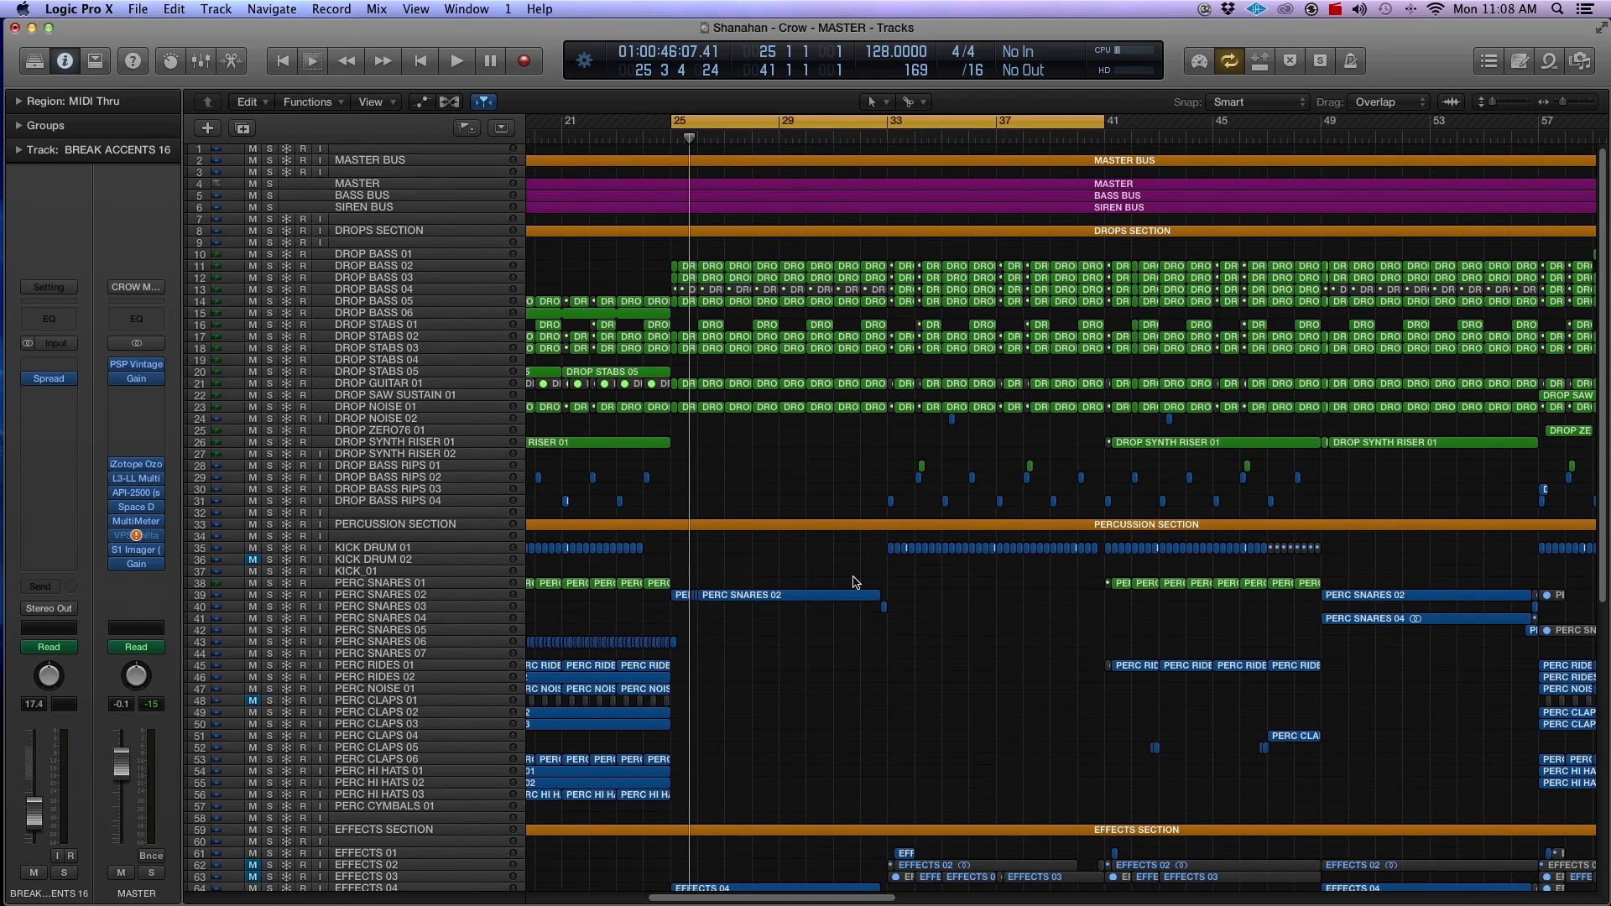
pyautogui.scroll(-5, 854, 581)
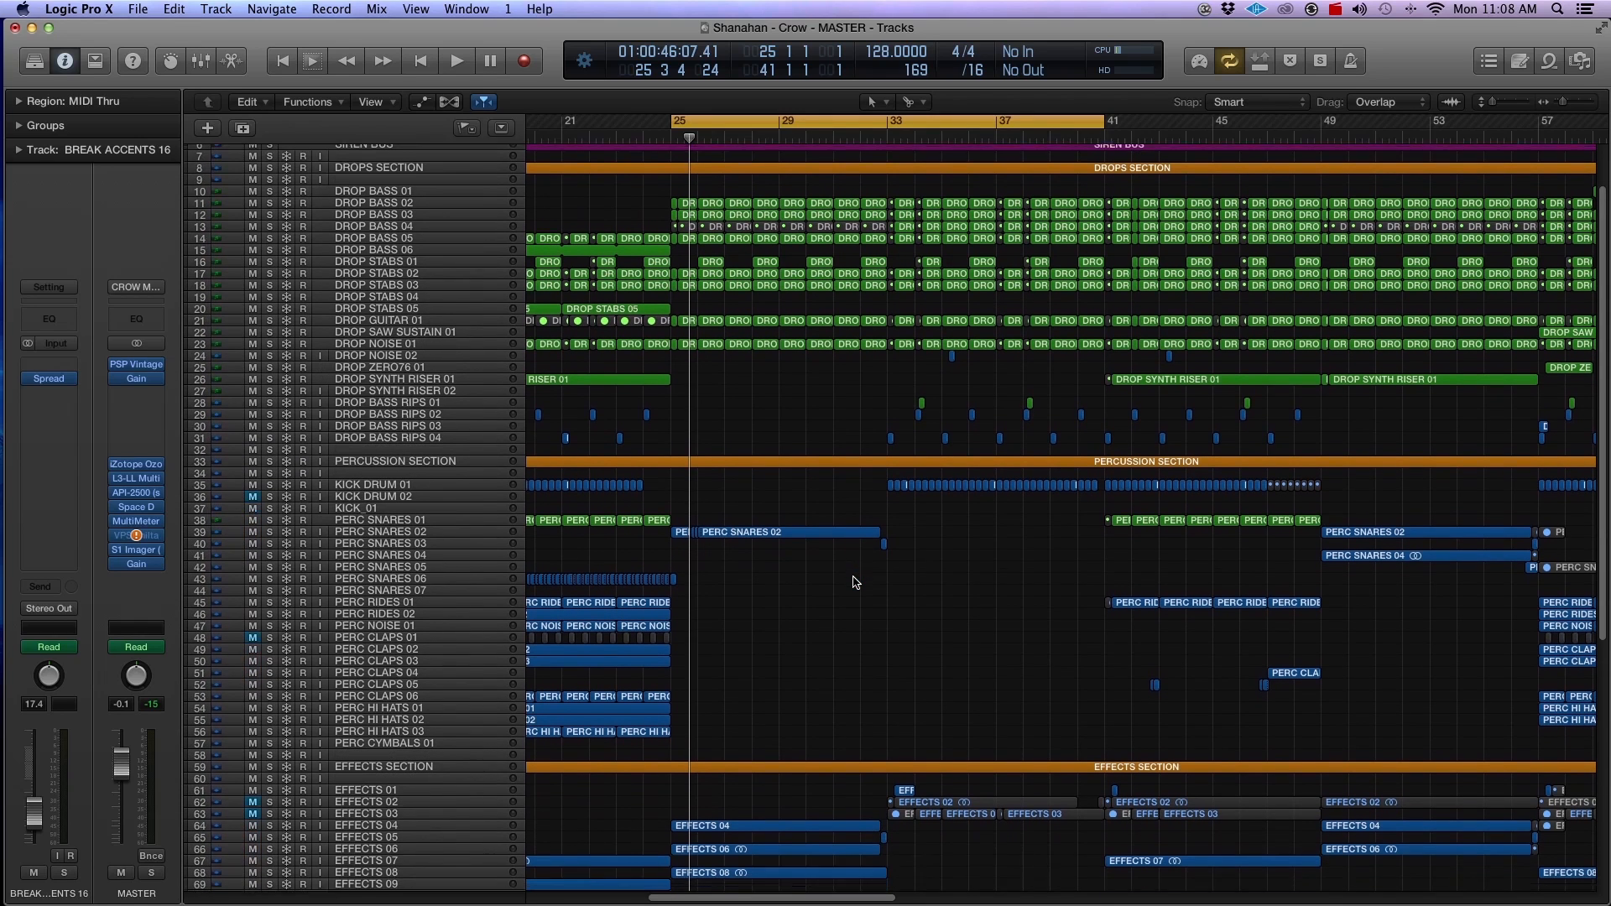
pyautogui.scroll(-1, 854, 581)
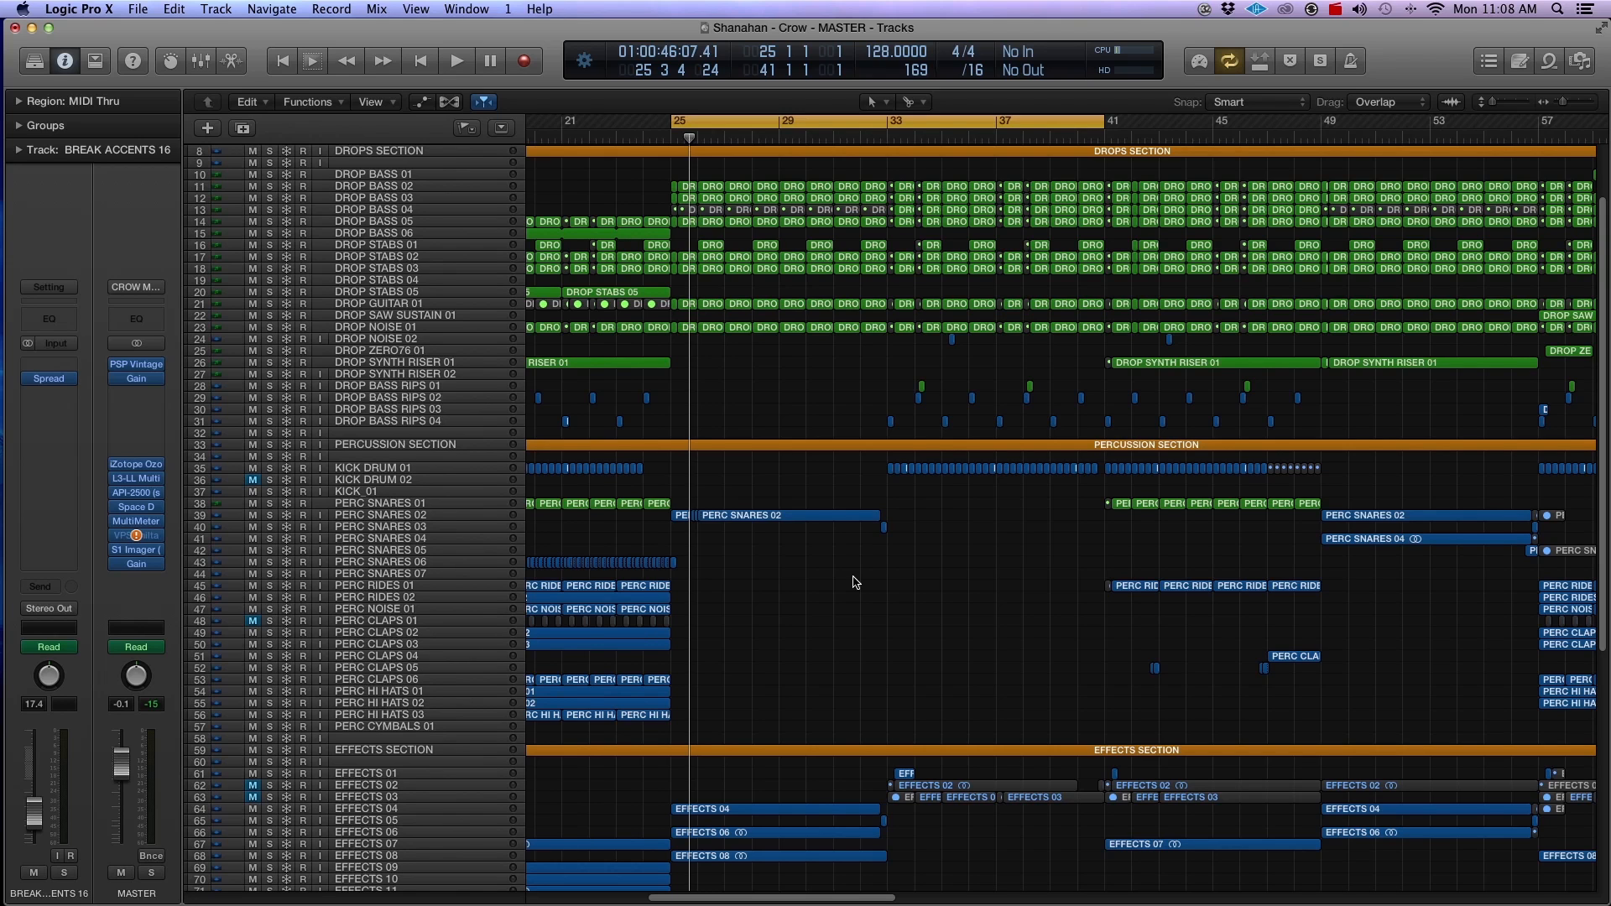
pyautogui.scroll(-3, 854, 581)
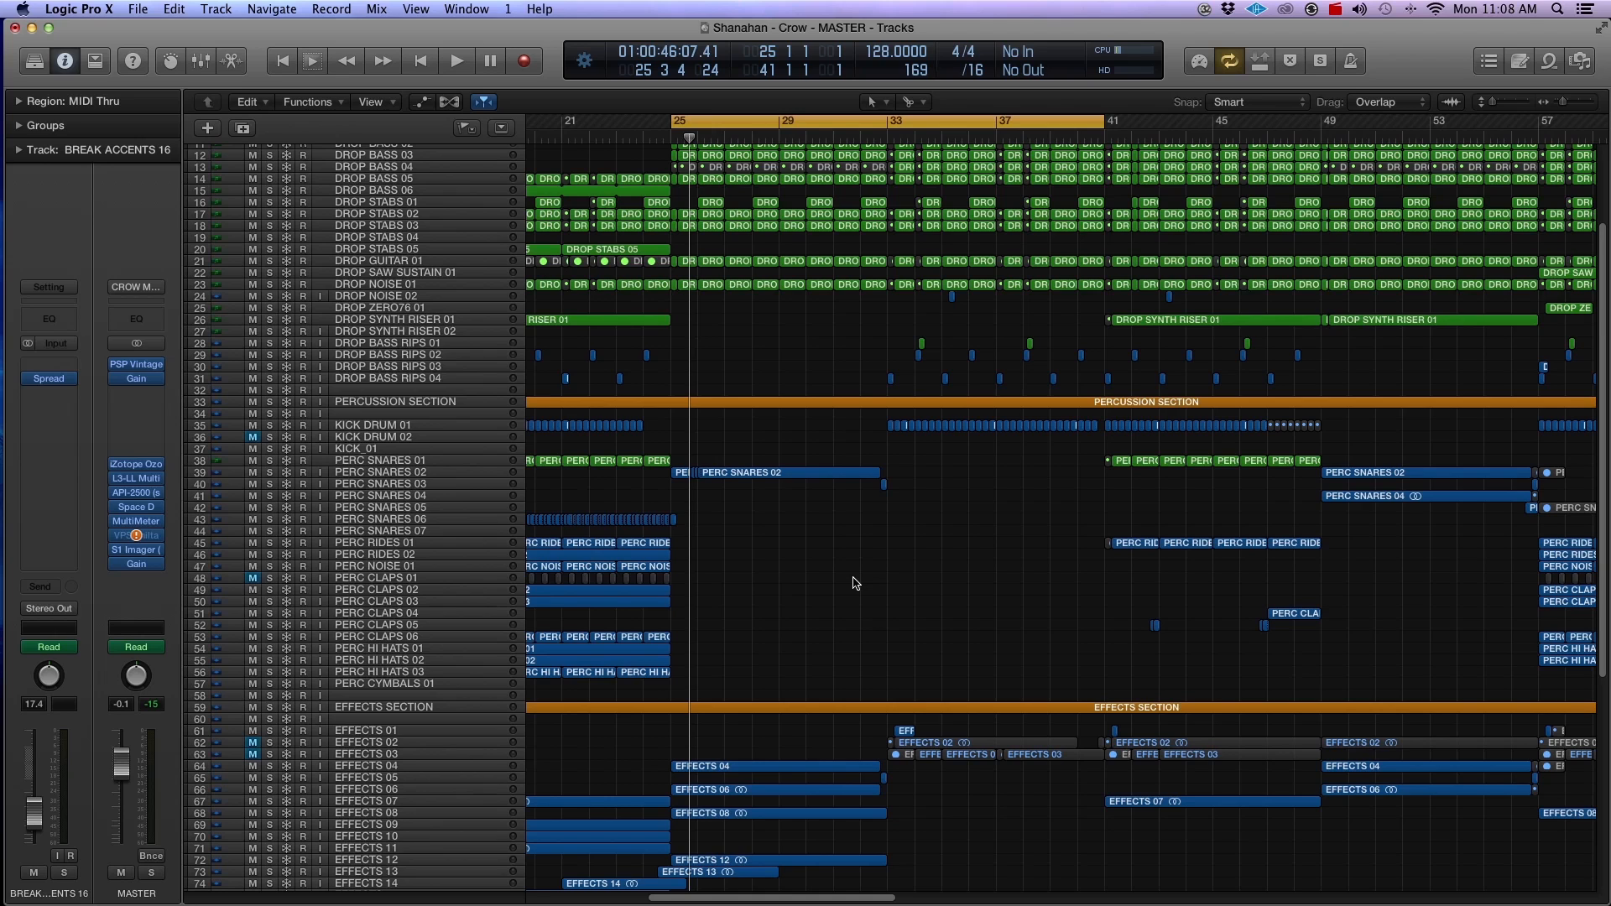
pyautogui.scroll(8, 855, 582)
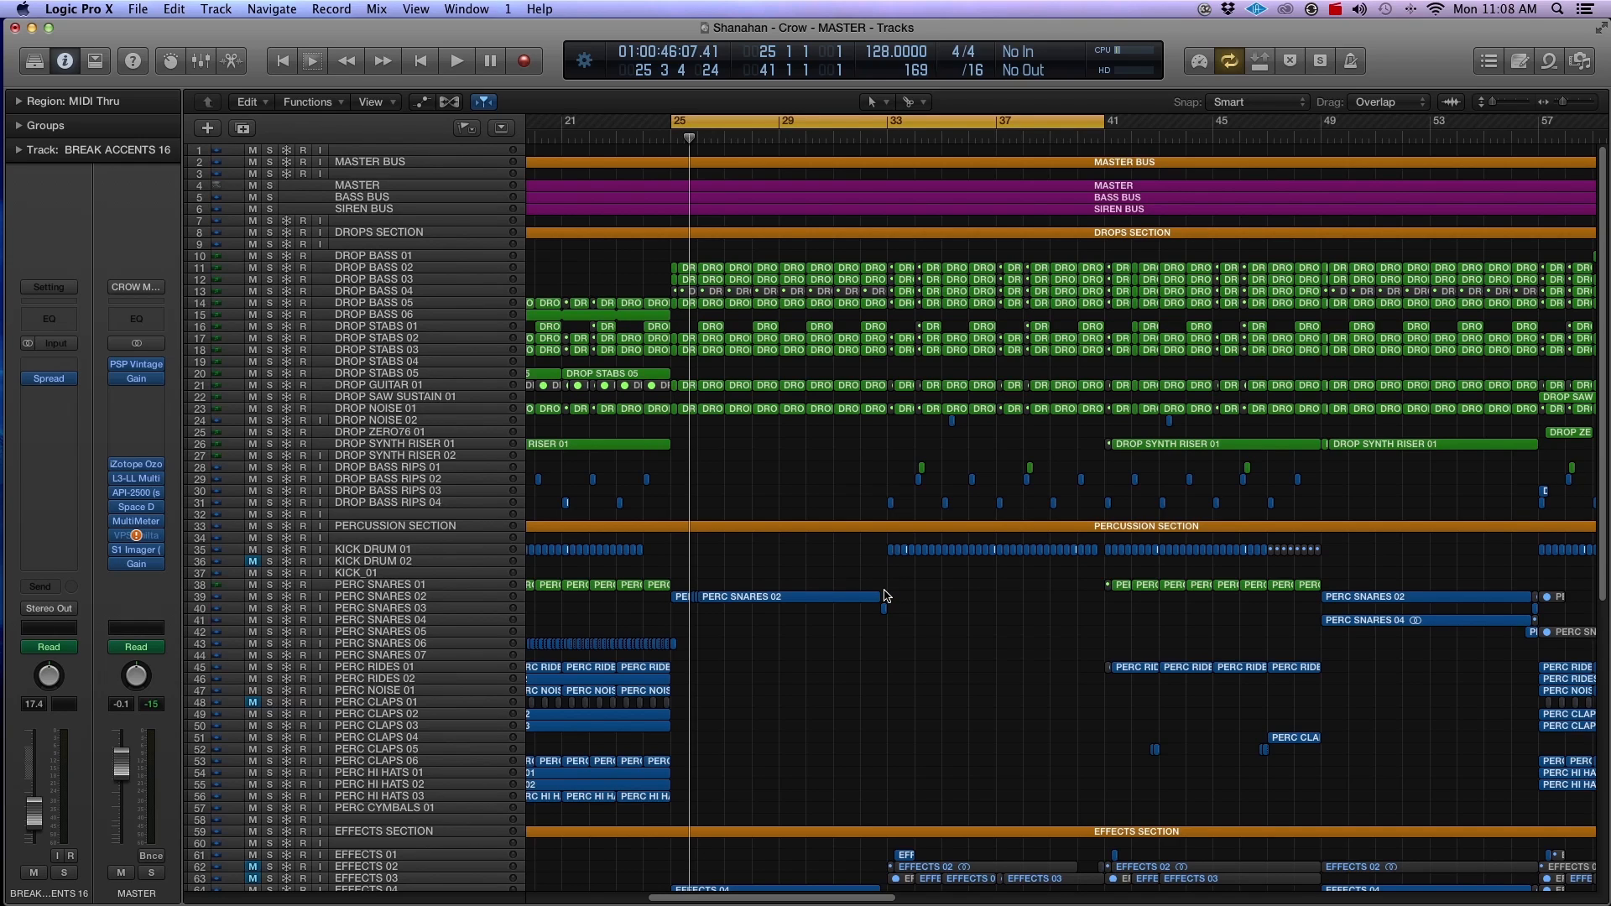
pyautogui.scroll(-1, 884, 596)
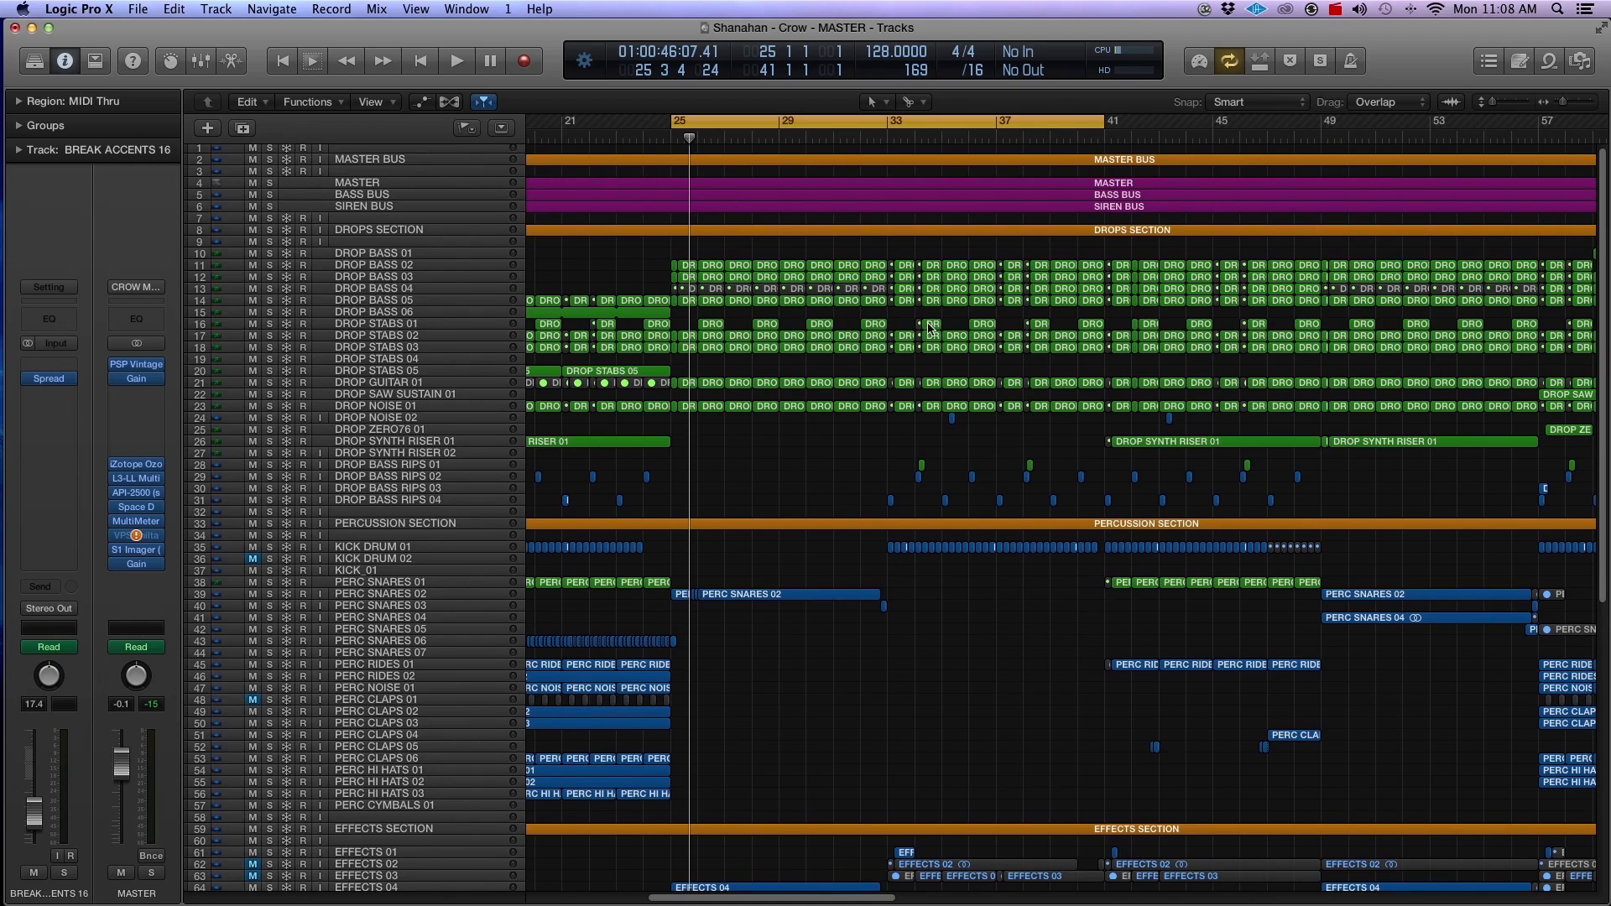
pyautogui.scroll(-5, 910, 352)
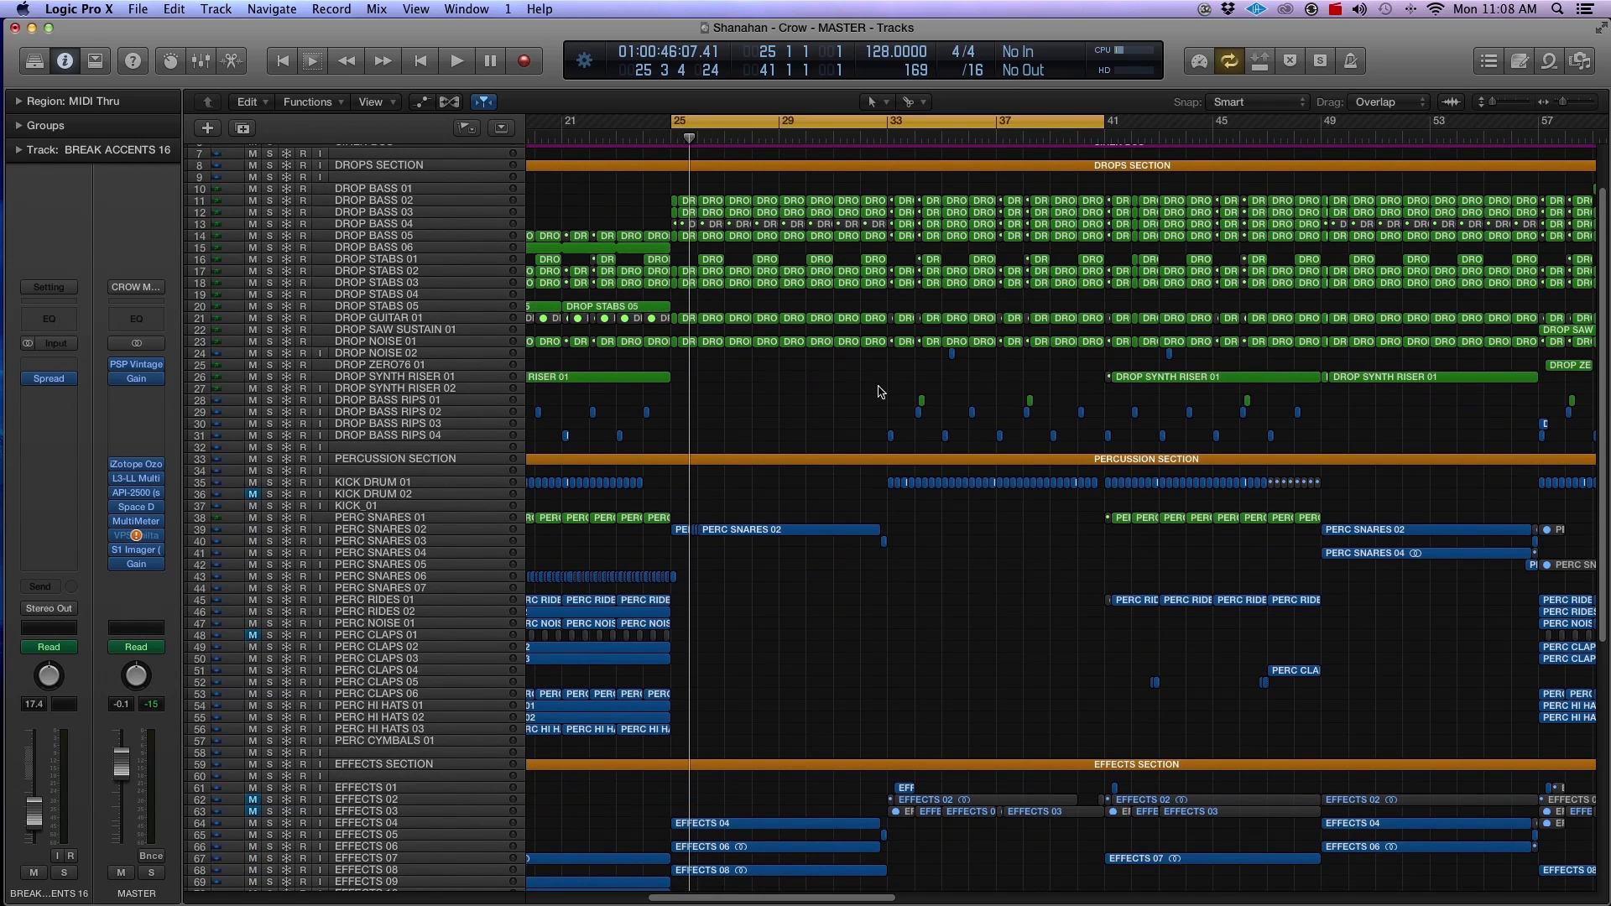
pyautogui.scroll(1, 881, 390)
pyautogui.scroll(-15, 880, 392)
# Step: Select the EFFECTS 04, 06, 08 and 12 regions between bars 25 and 33 and review the tracks above them
pyautogui.moveTo(796, 568); pyautogui.dragTo(842, 715)
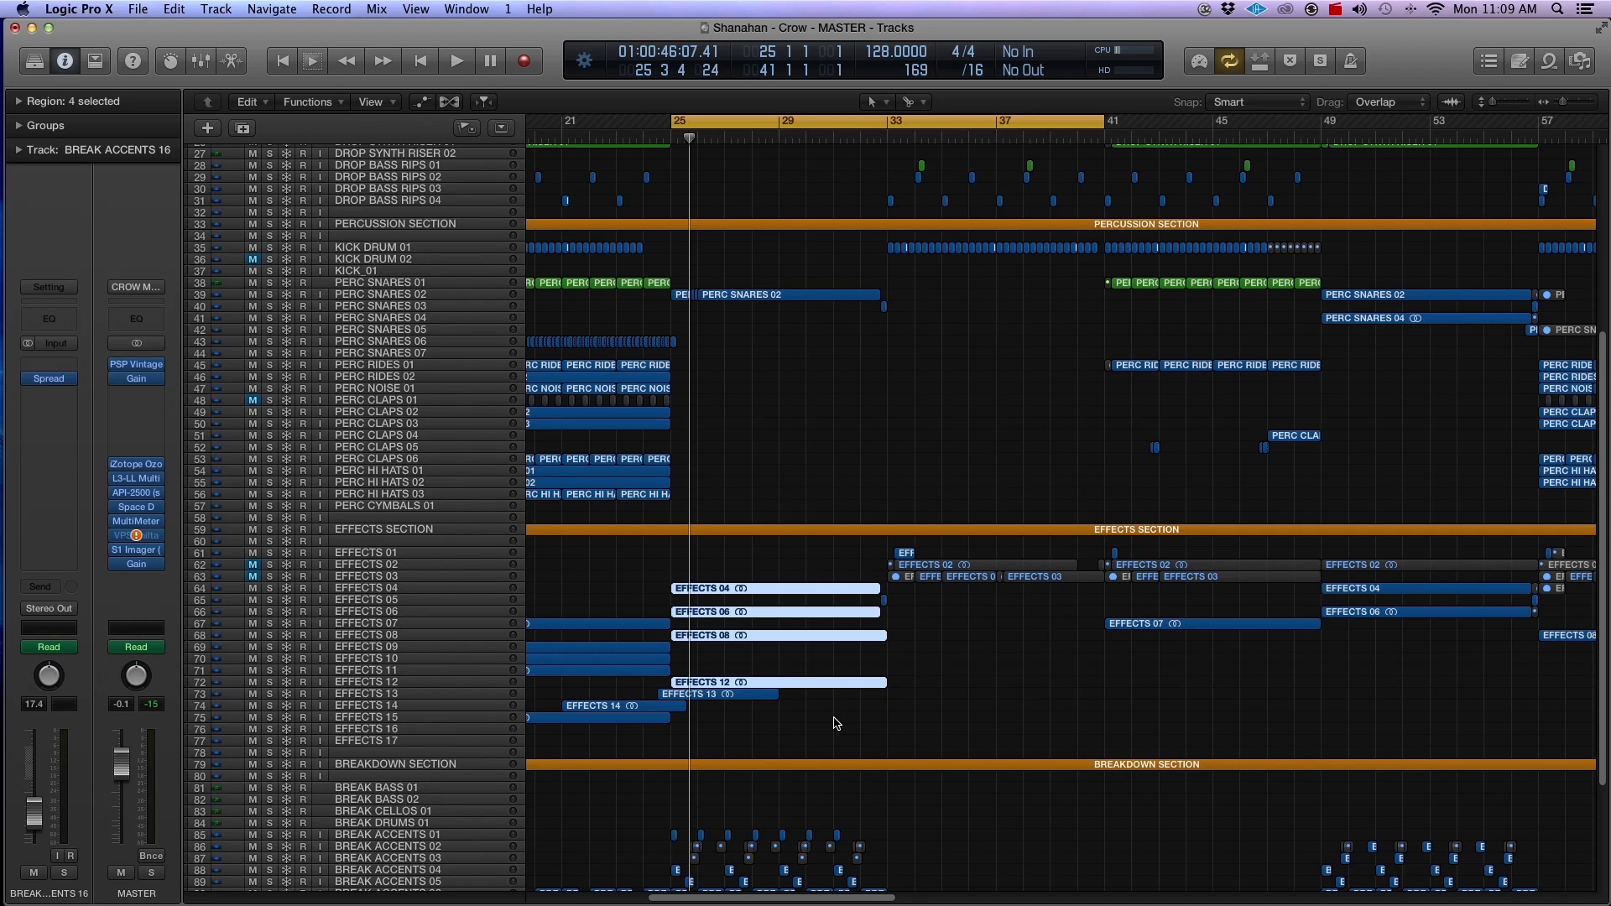
pyautogui.scroll(5, 835, 723)
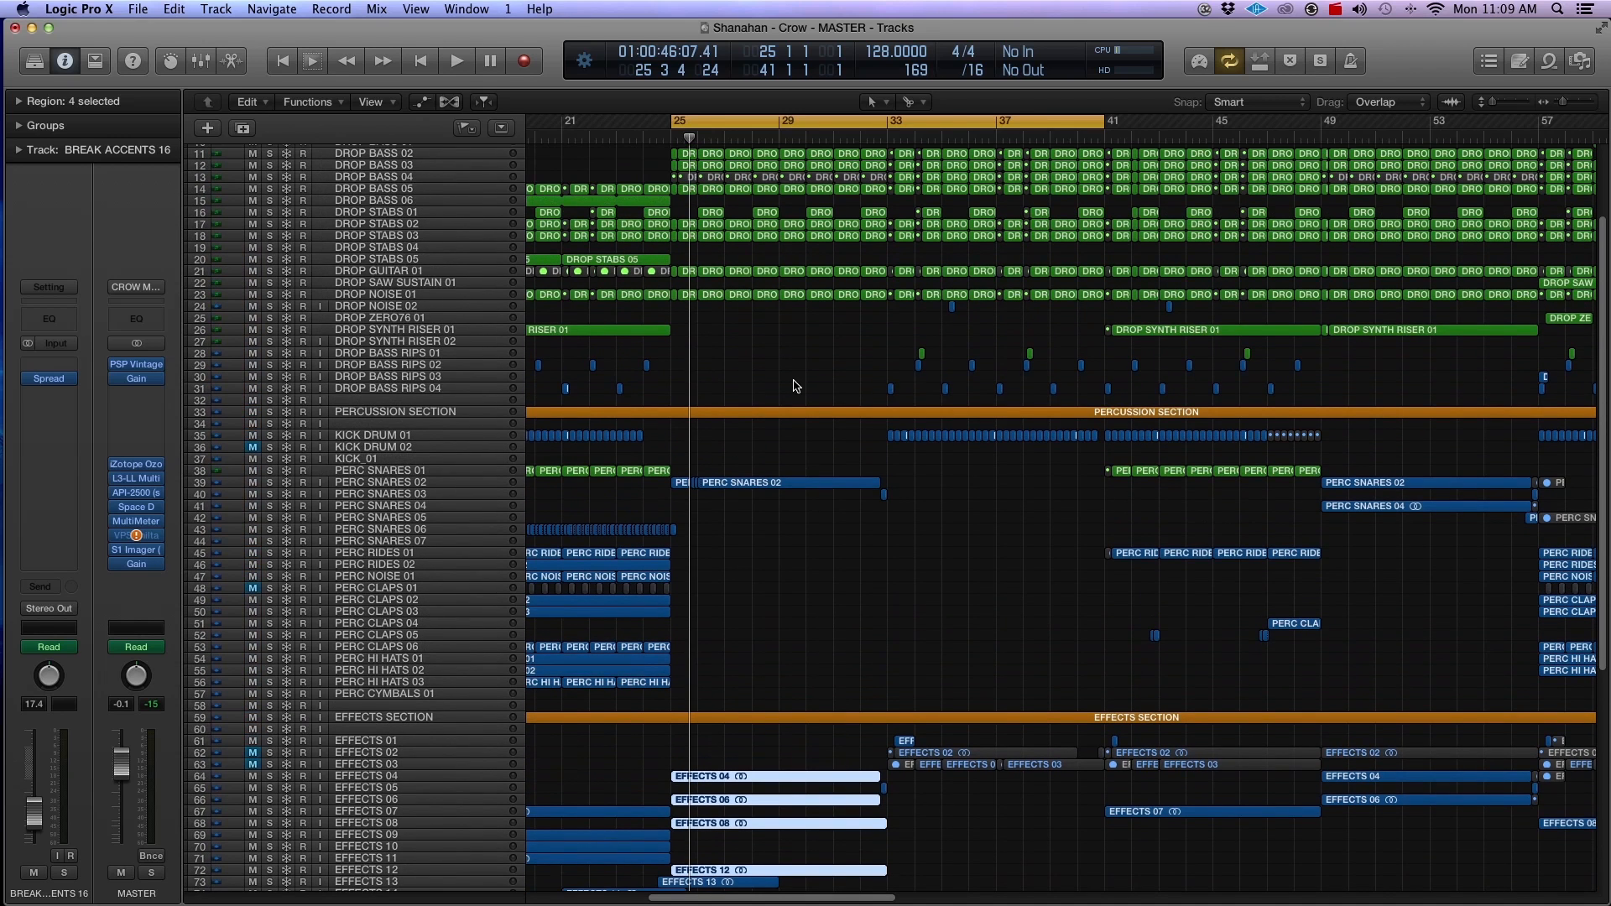
pyautogui.scroll(3, 798, 373)
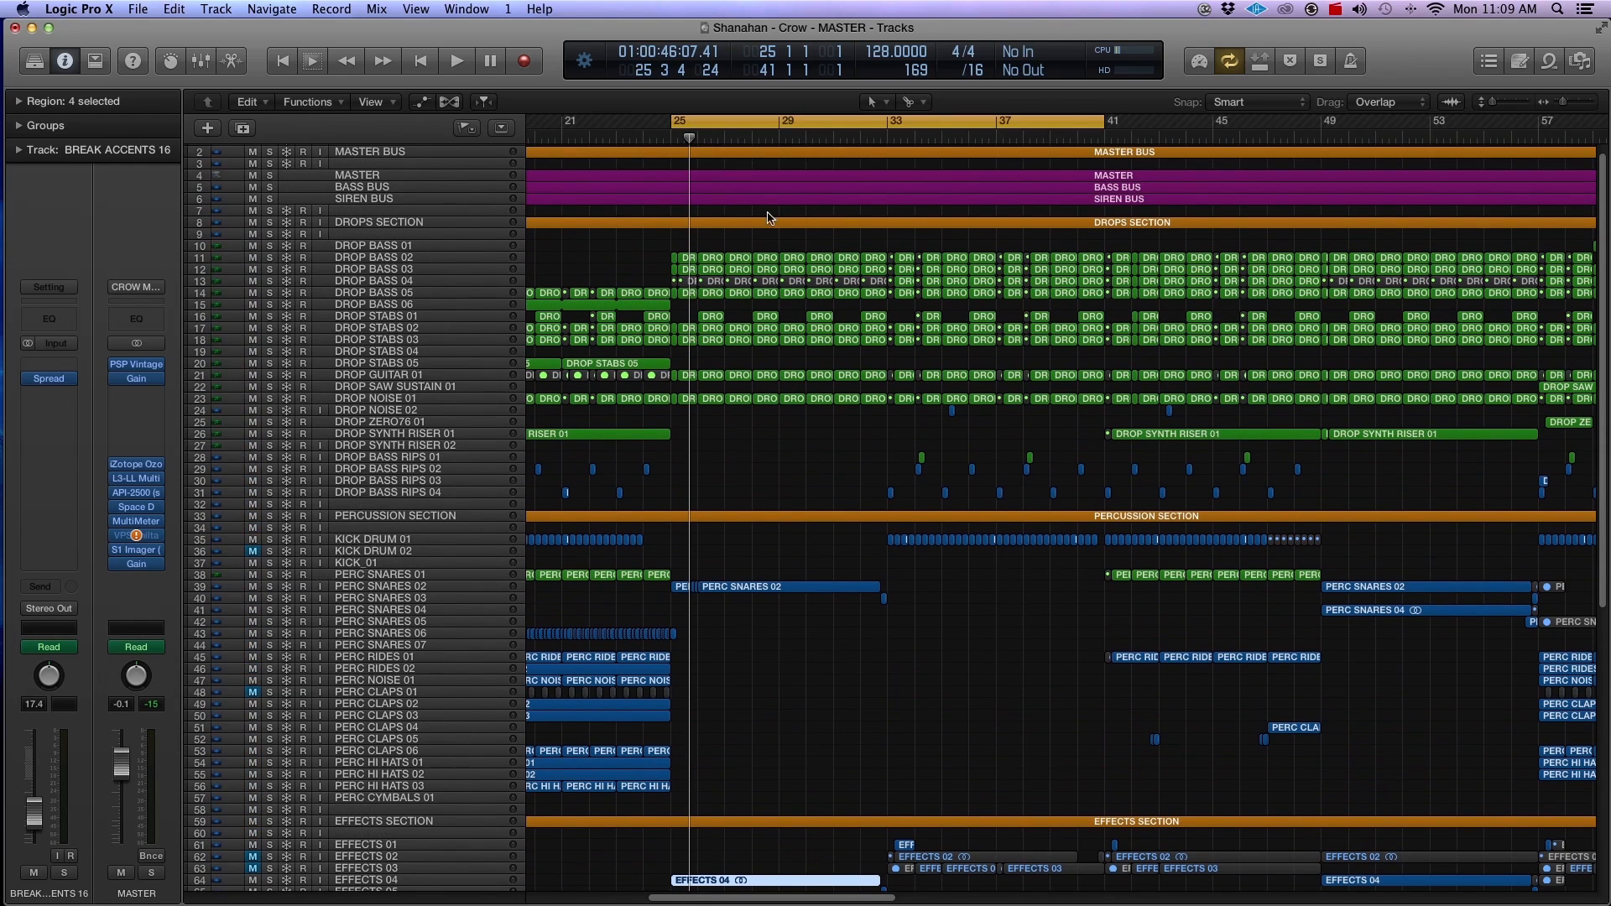
pyautogui.scroll(1, 819, 345)
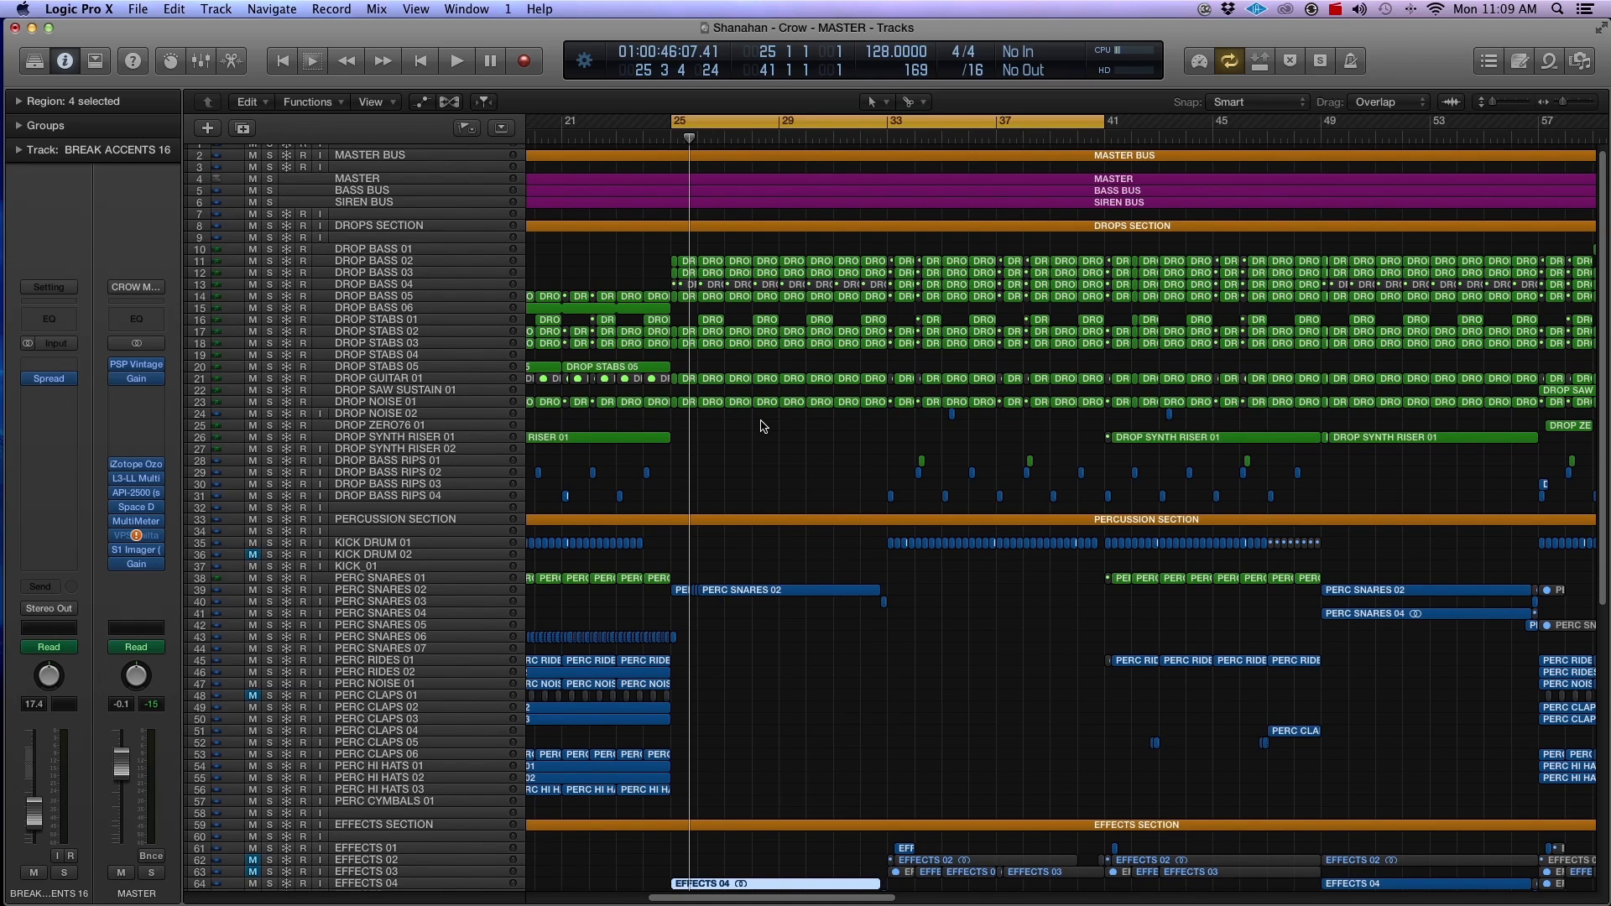
# Step: Play the buildup after bar 25 and examine enlarged views of the break accents, effects and drops tracks
pyautogui.press('space')
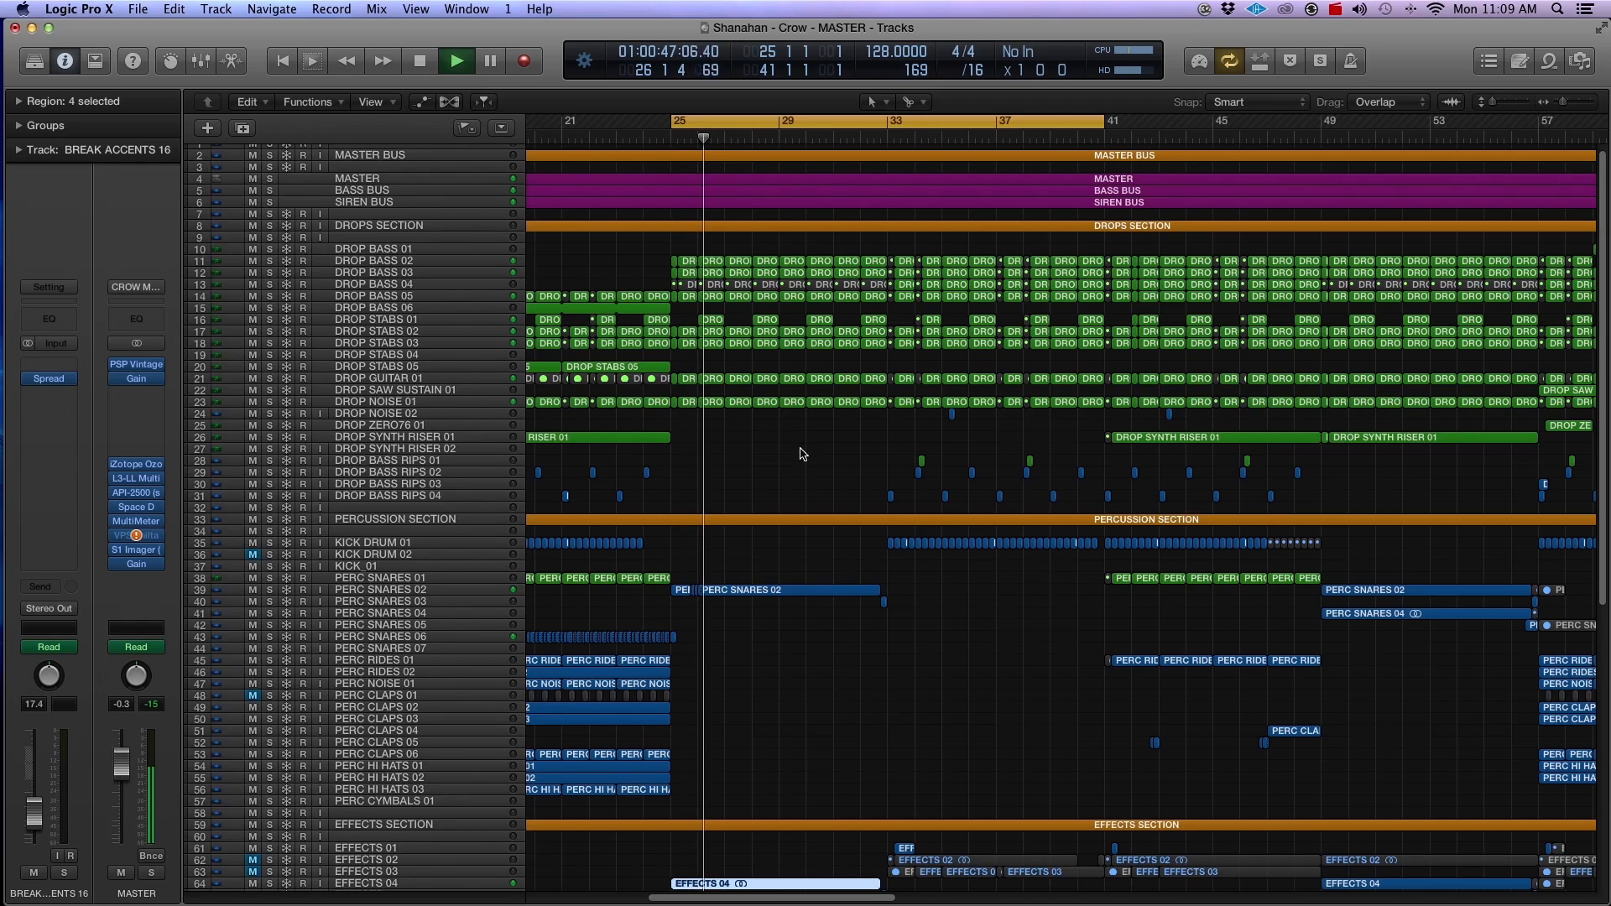
pyautogui.scroll(-2, 801, 454)
pyautogui.click(809, 456)
pyautogui.scroll(-10, 809, 456)
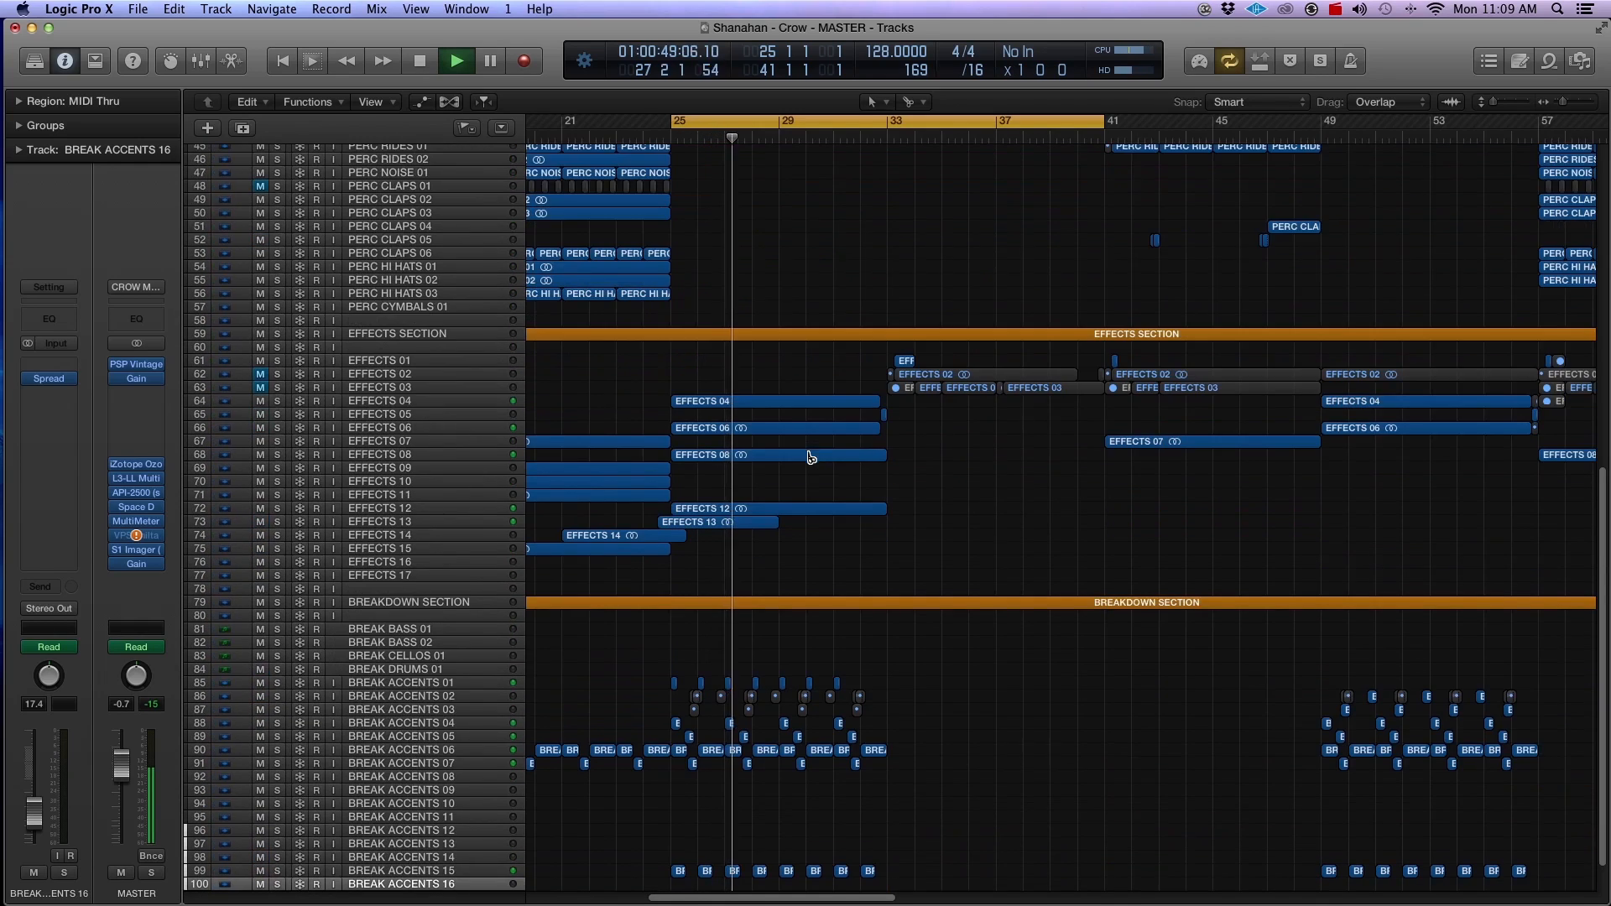
pyautogui.press('super+Down')
pyautogui.press('super+Down')
pyautogui.press('super+Down')
pyautogui.press('super+Down')
pyautogui.press('super+Right')
pyautogui.press('super+Right')
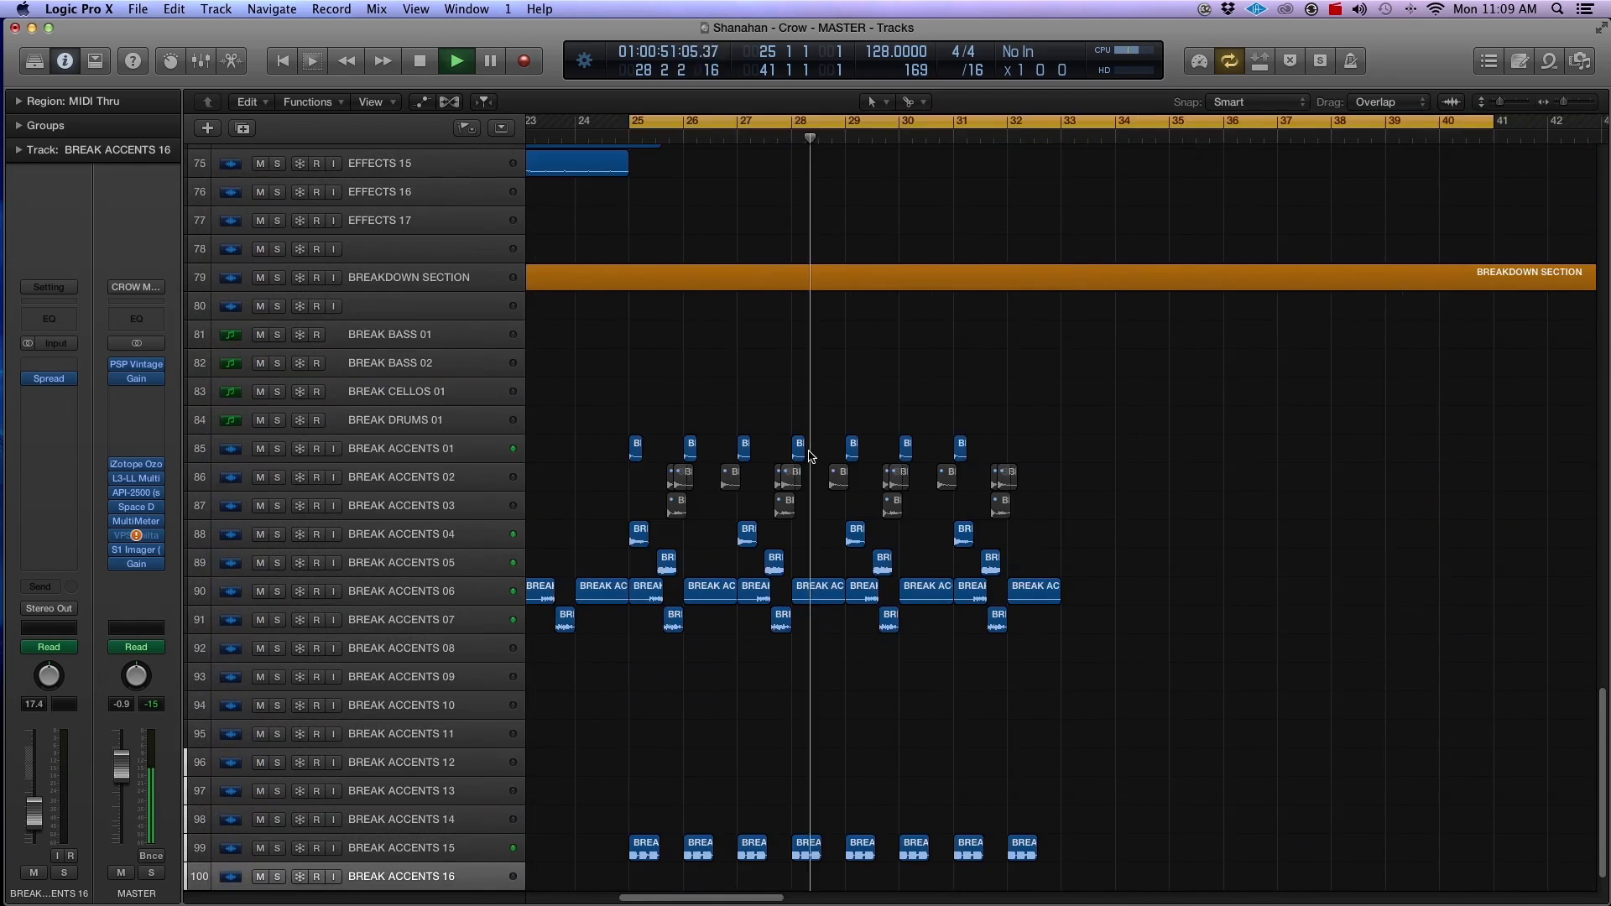
pyautogui.scroll(5, 890, 460)
pyautogui.scroll(20, 927, 461)
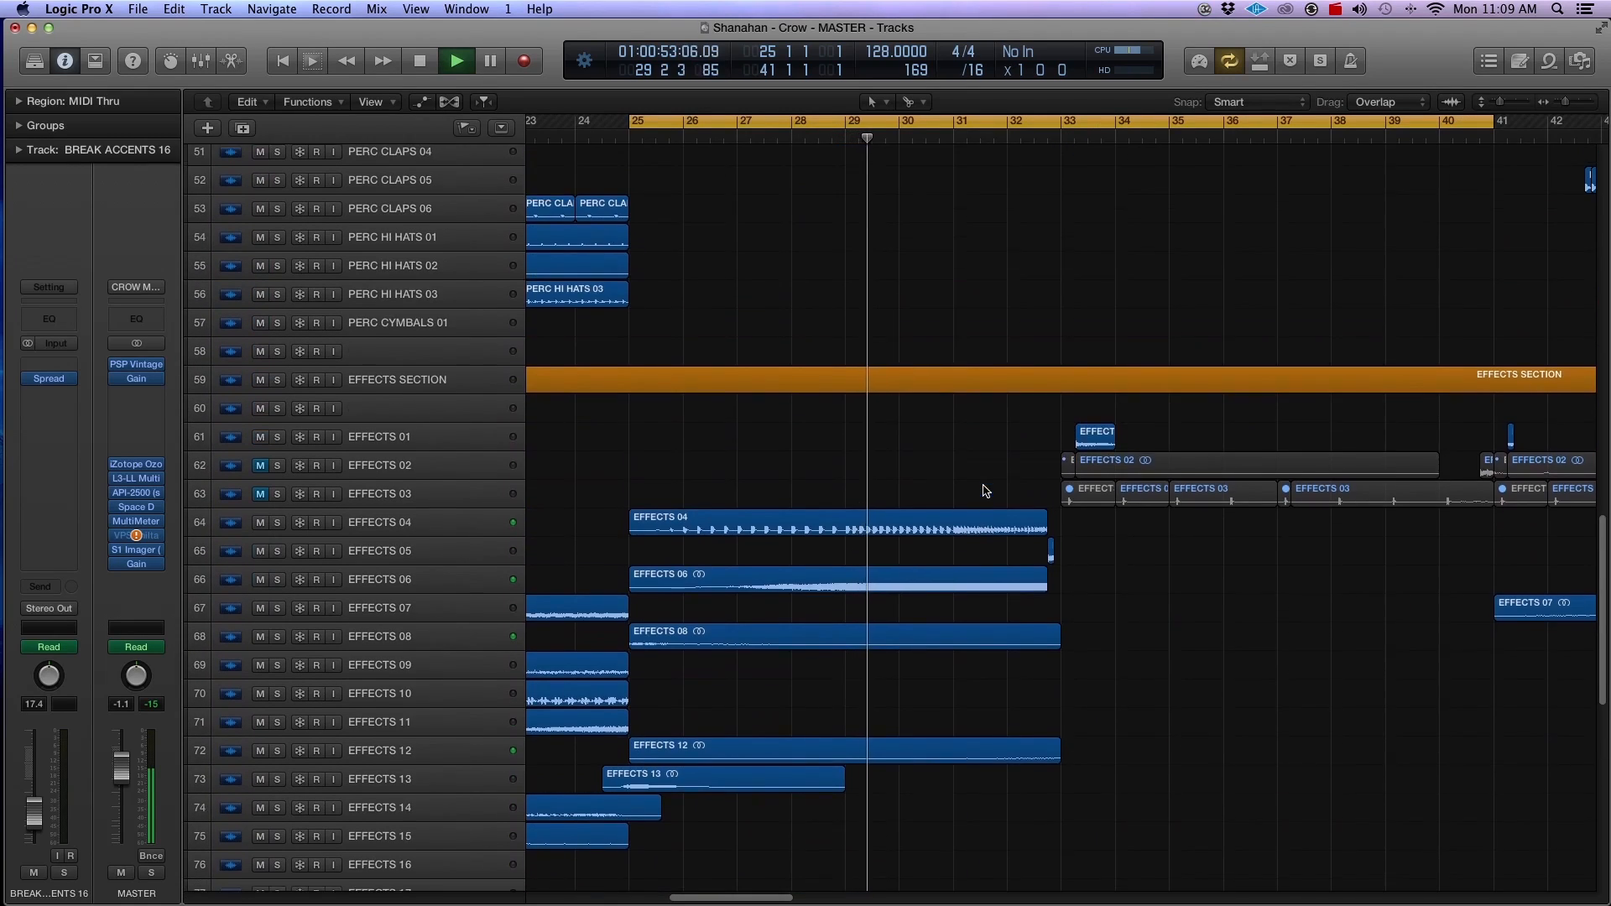
pyautogui.scroll(20, 985, 491)
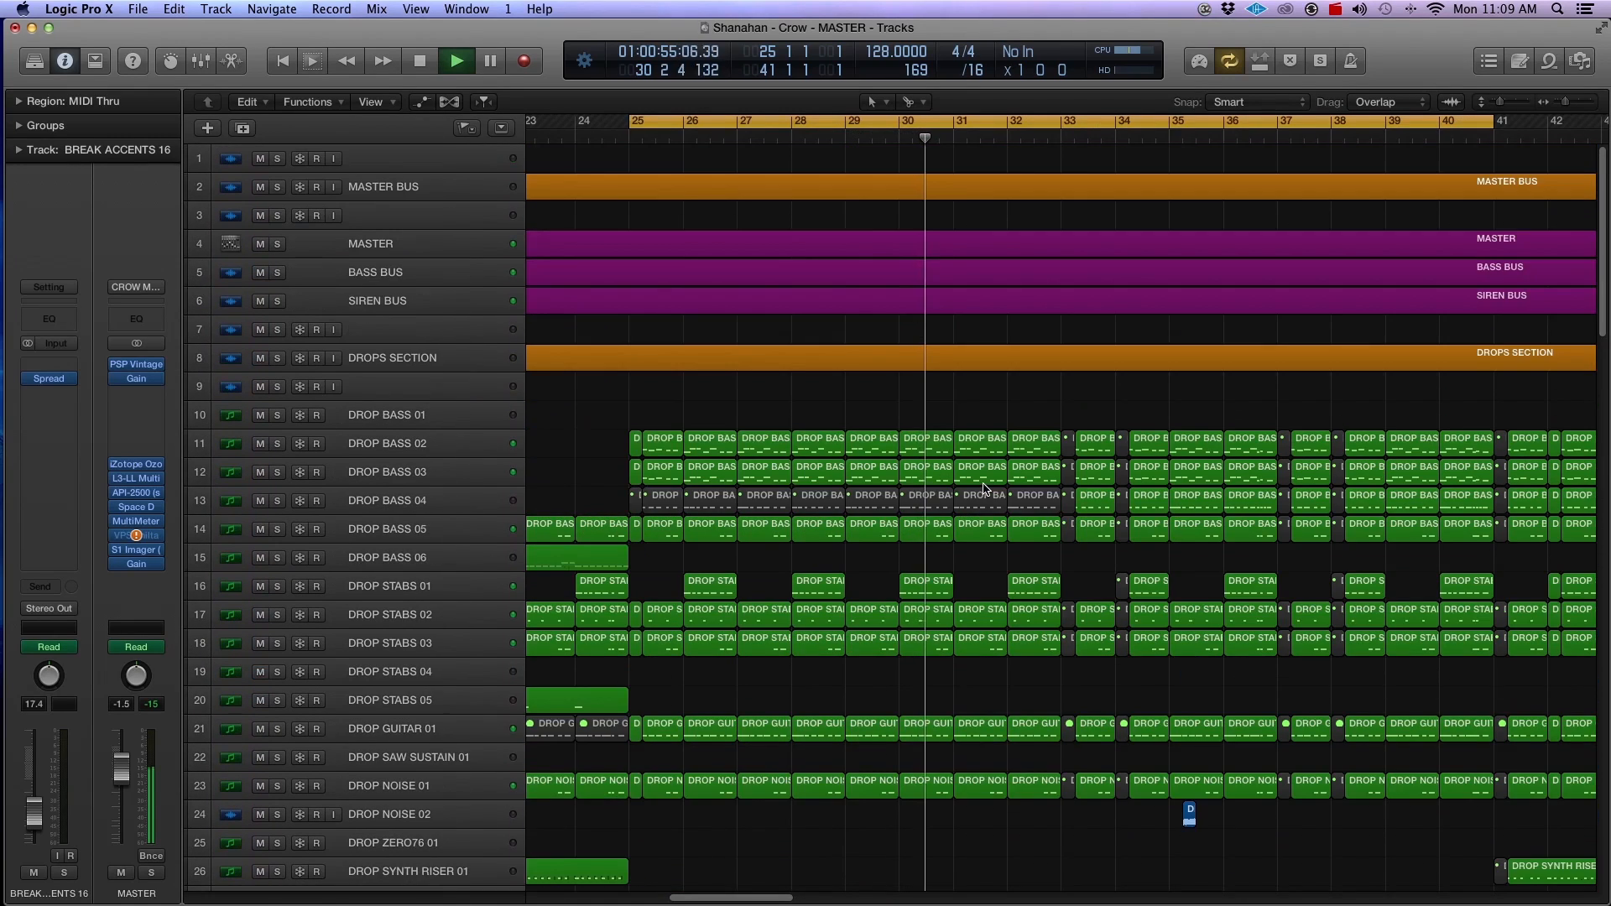
# Step: Show track automation and display the Volume automation on the MASTER track
pyautogui.click(384, 244)
pyautogui.press('a')
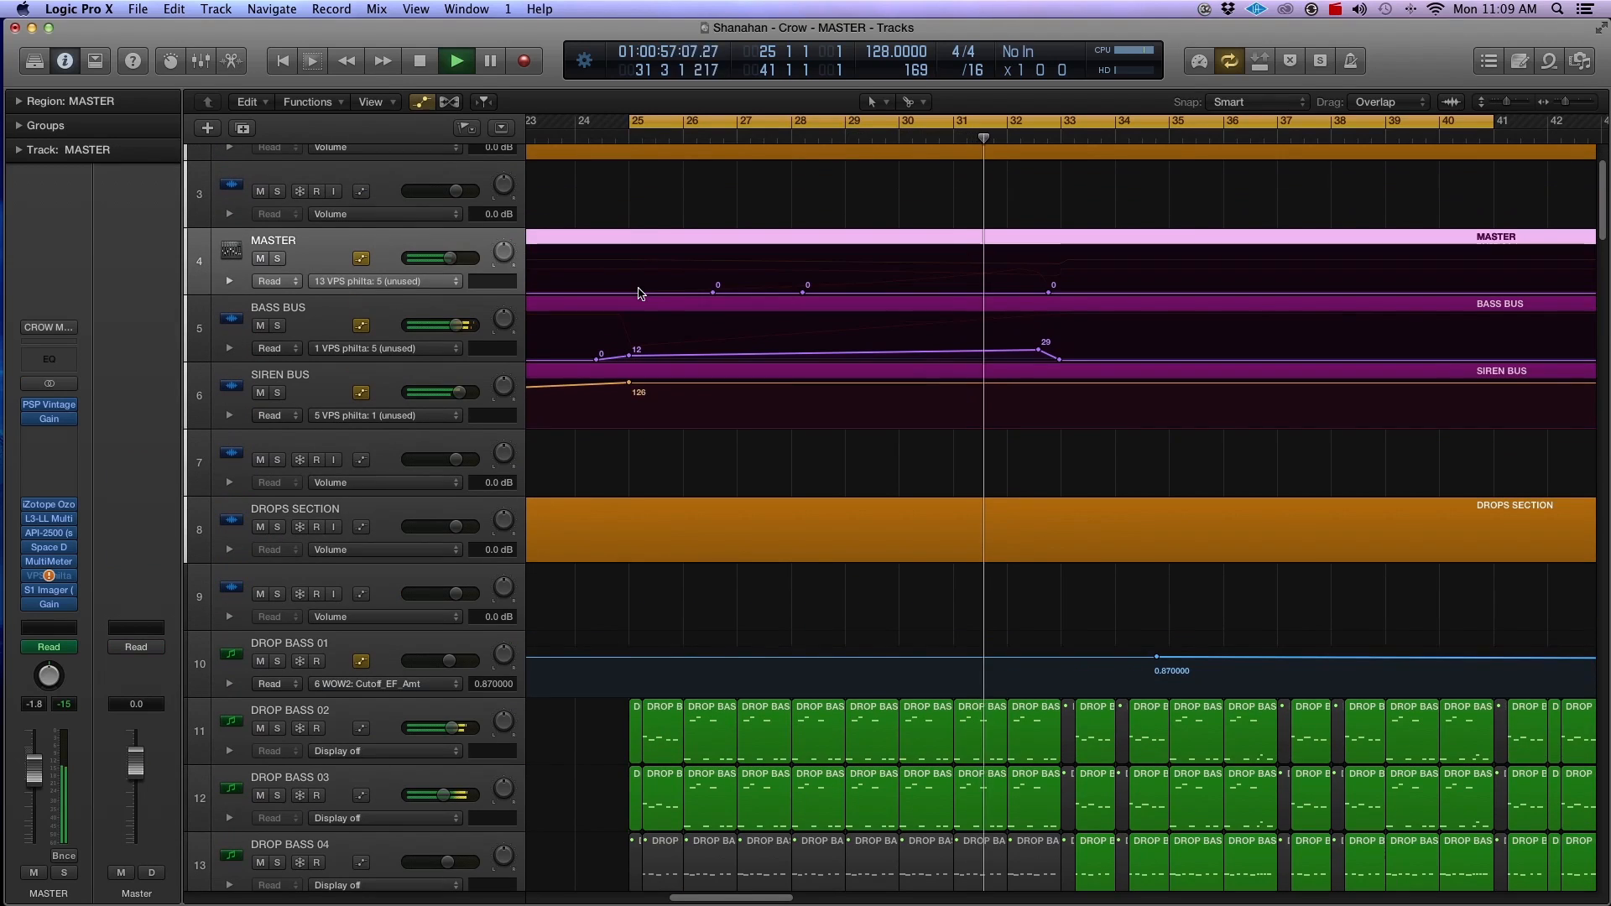
pyautogui.click(399, 281)
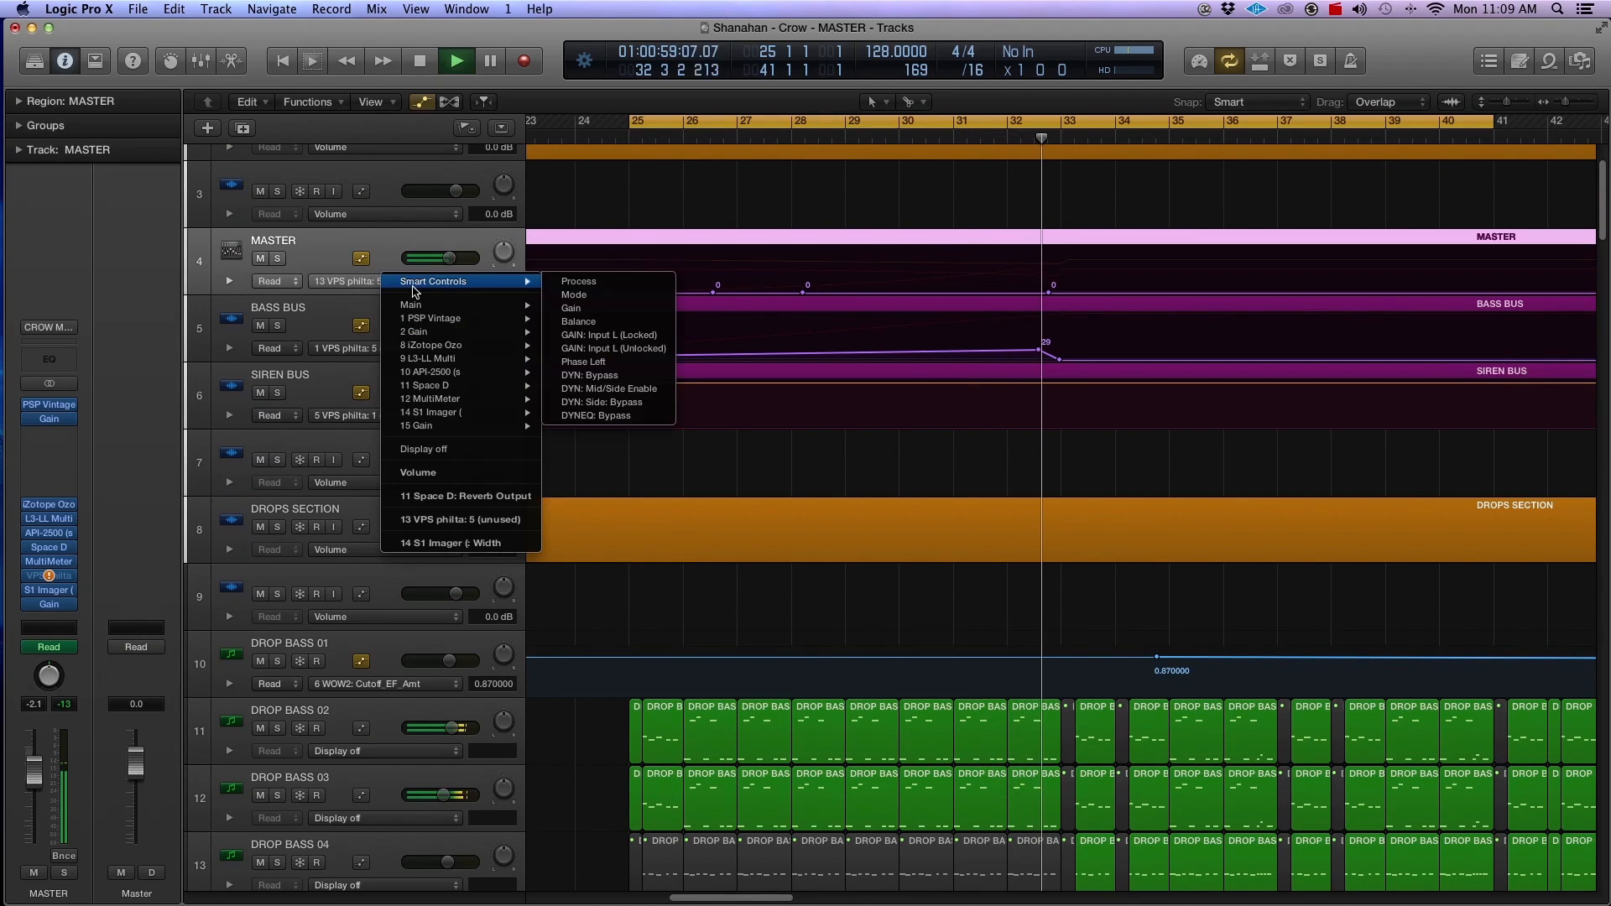
pyautogui.click(430, 475)
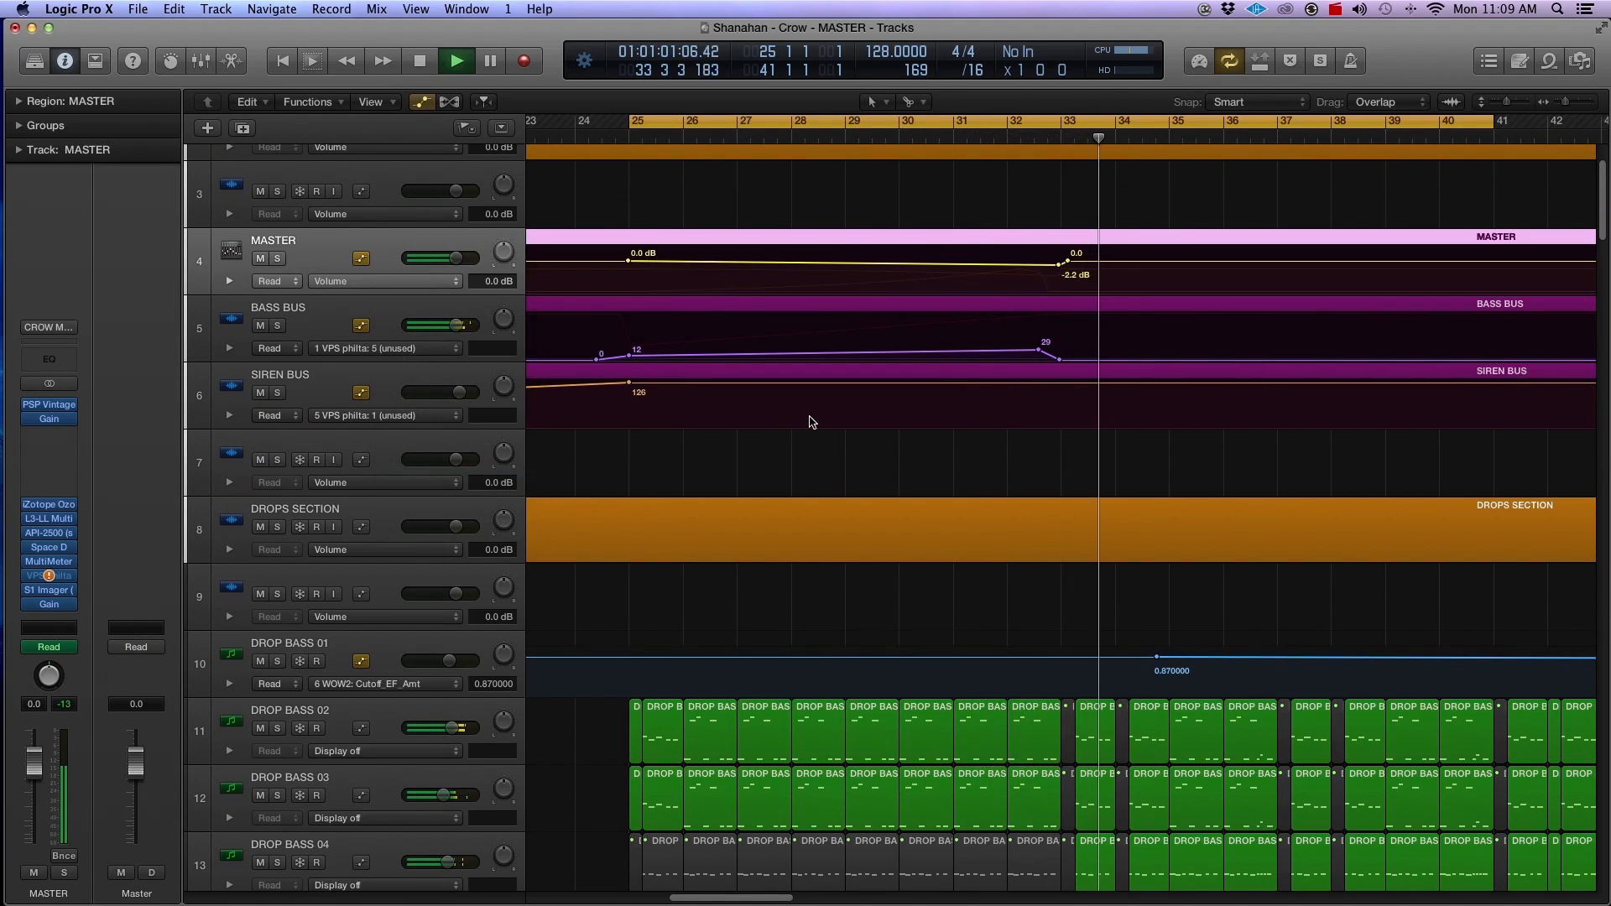
# Step: Stop playback and enlarge the MASTER track to inspect its volume ramp from bar 25, selecting the automation point at bar 33
pyautogui.press('super+Down')
pyautogui.press('super+Down')
pyautogui.press('super+Down')
pyautogui.press('super+Down')
pyautogui.press('super+Down')
pyautogui.press('super+Down')
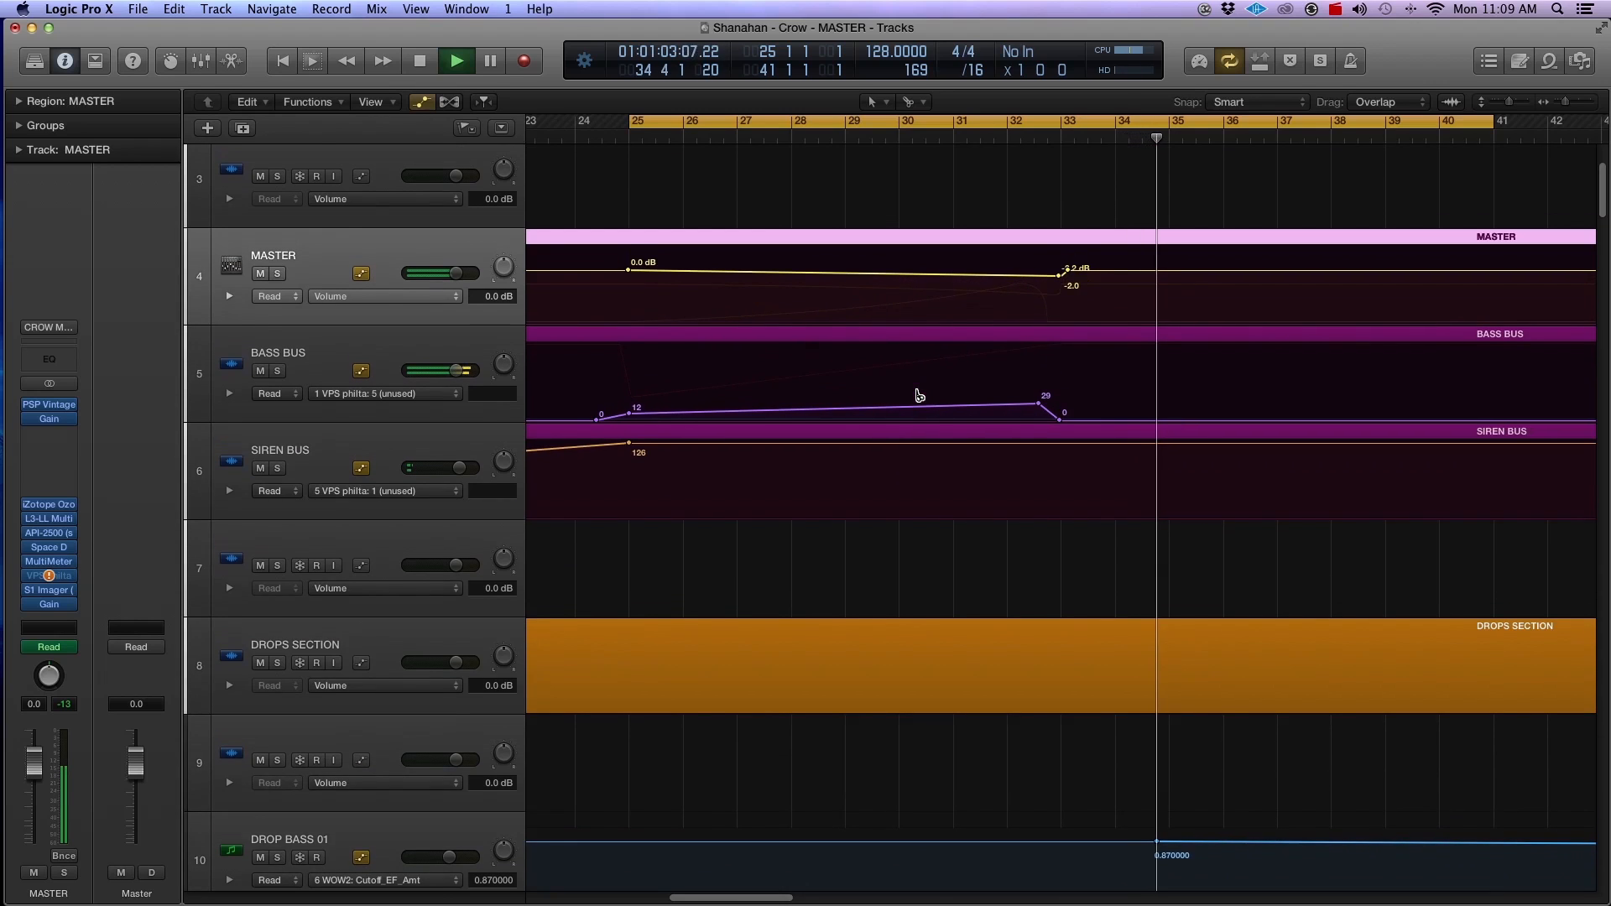
pyautogui.press('space')
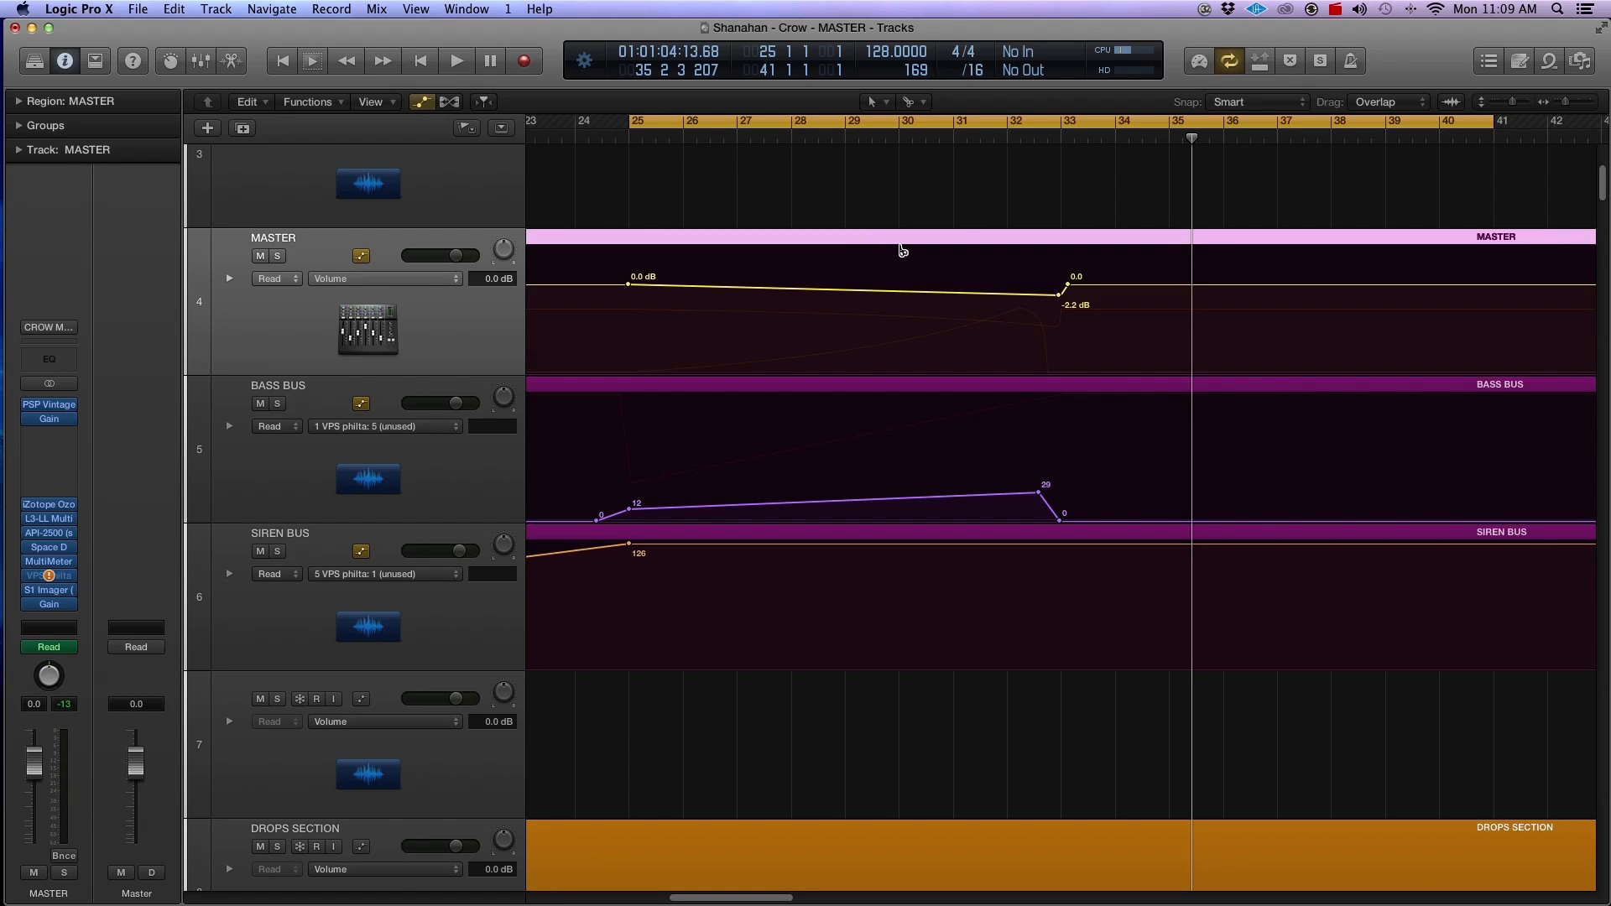
pyautogui.press('super+Down')
pyautogui.press('super+Down')
pyautogui.press('super+Down')
pyautogui.press('super+Down')
pyautogui.press('super+Down')
pyautogui.press('super+Down')
pyautogui.press('super+Down')
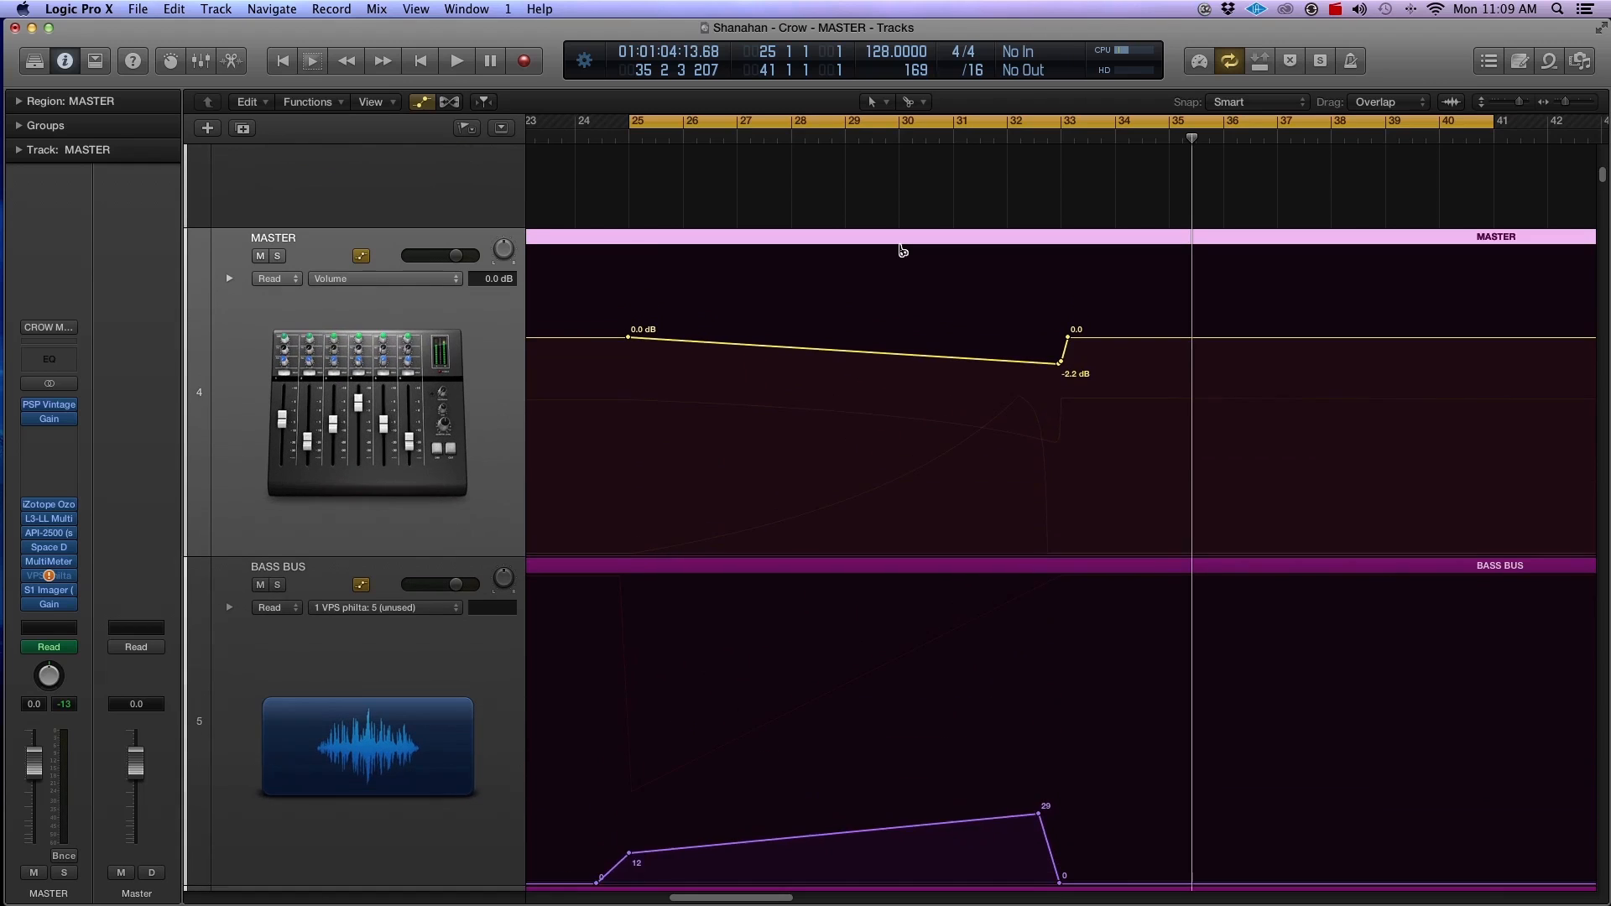
pyautogui.press('super+Down')
pyautogui.press('super+Down')
pyautogui.press('super+Down')
pyautogui.press('super+Down')
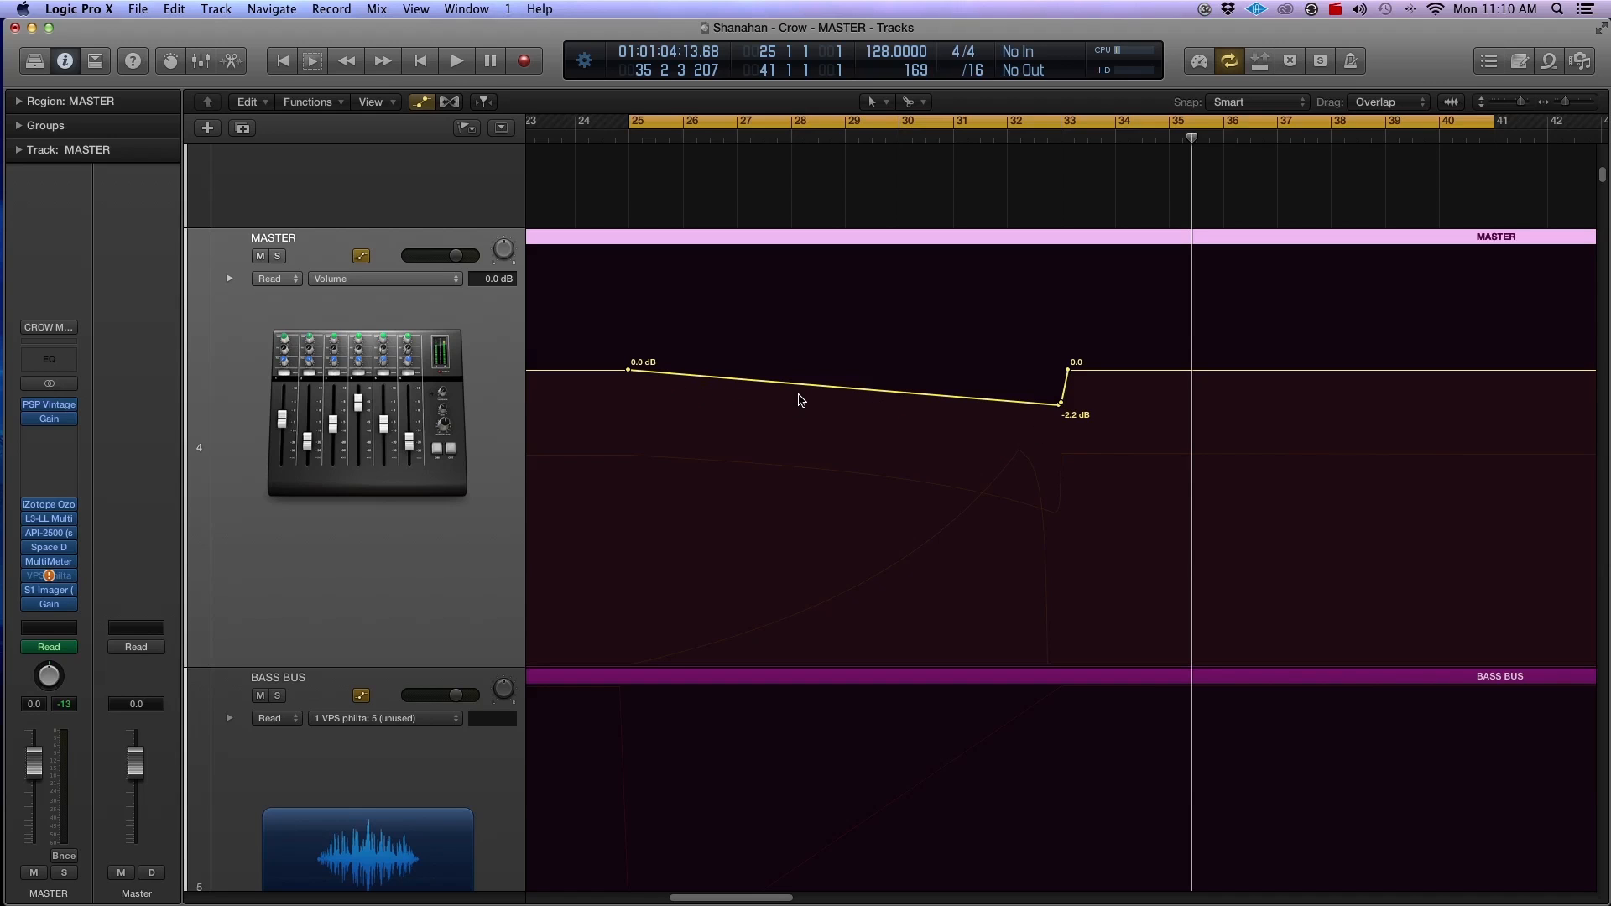
pyautogui.scroll(-3, 709, 633)
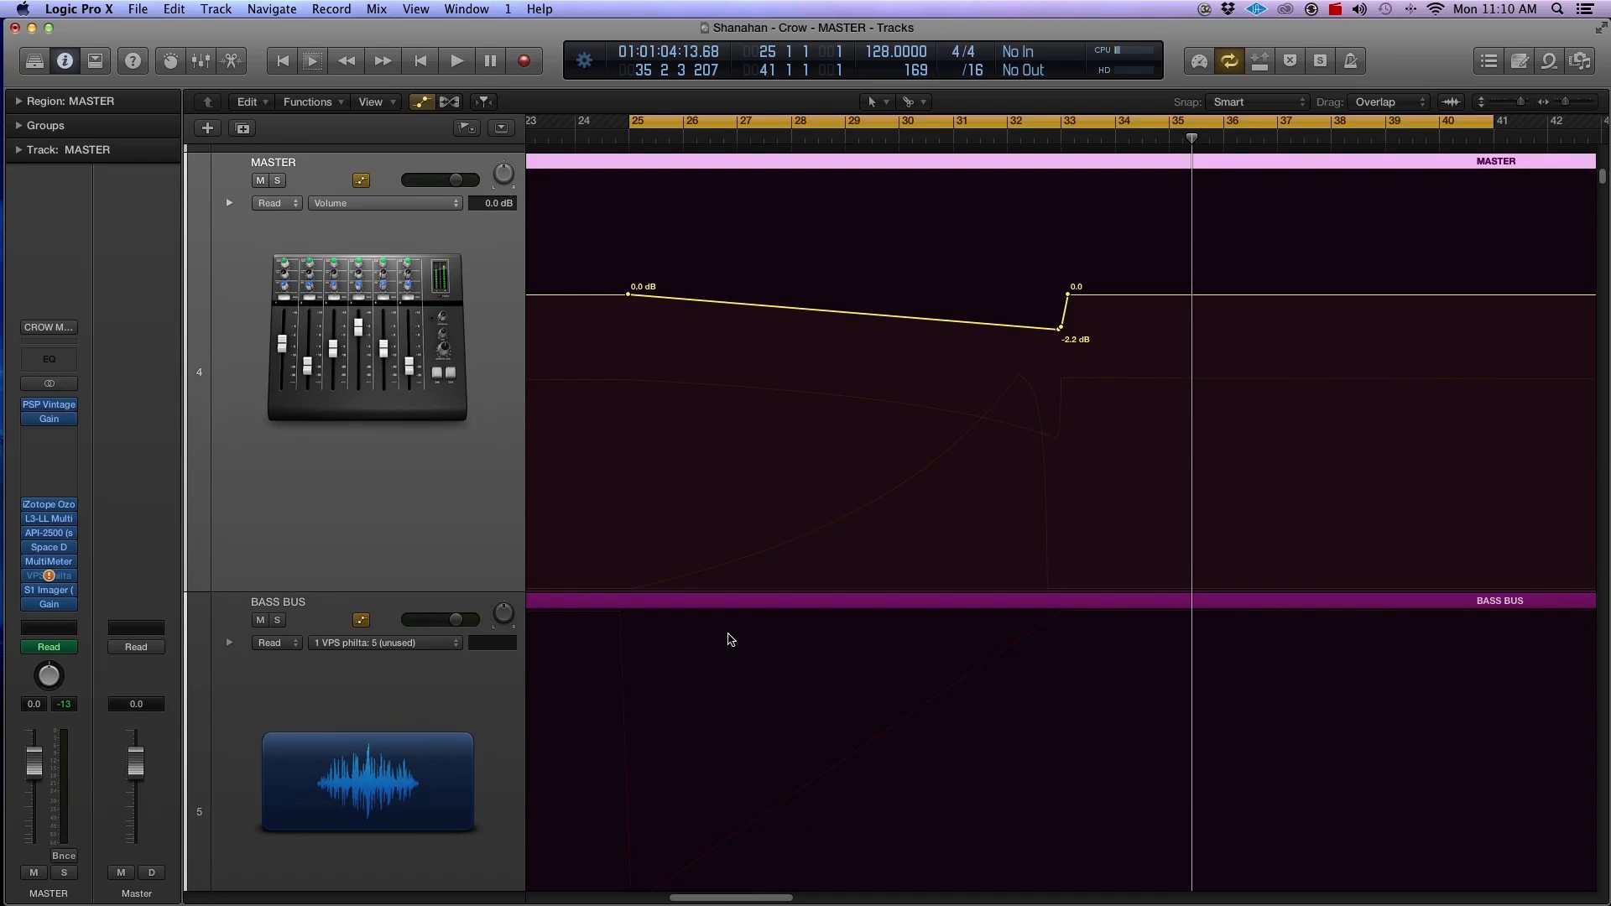
pyautogui.scroll(4, 728, 640)
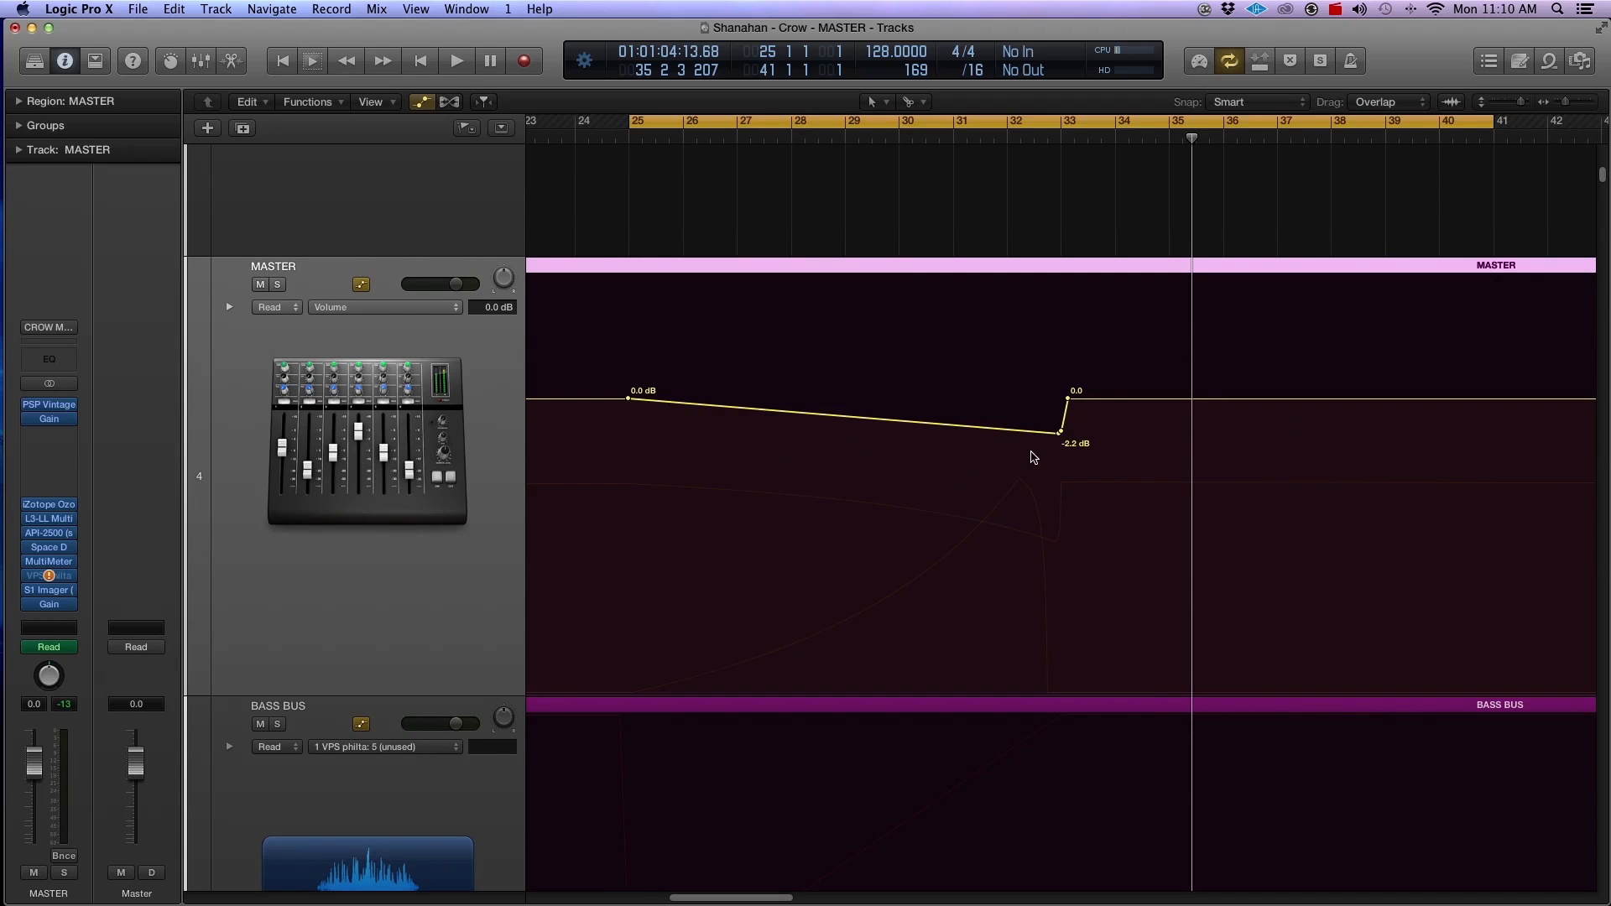
pyautogui.click(1061, 433)
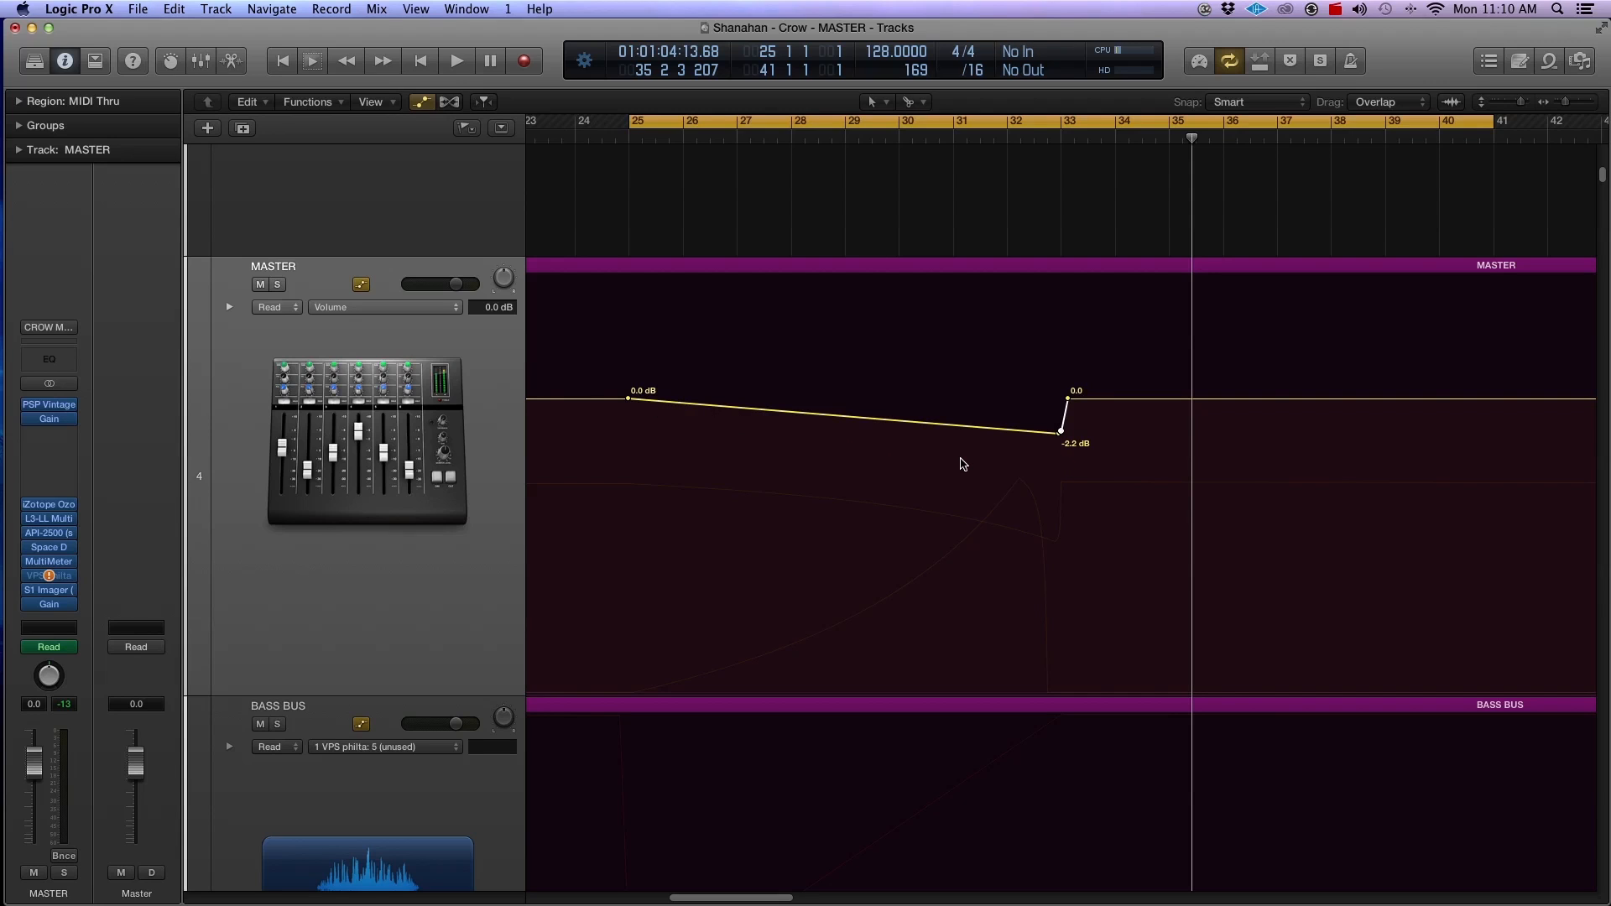
# Step: Insert a Channel EQ in the empty effect slot below Gain on the MASTER channel
pyautogui.press('super+Left')
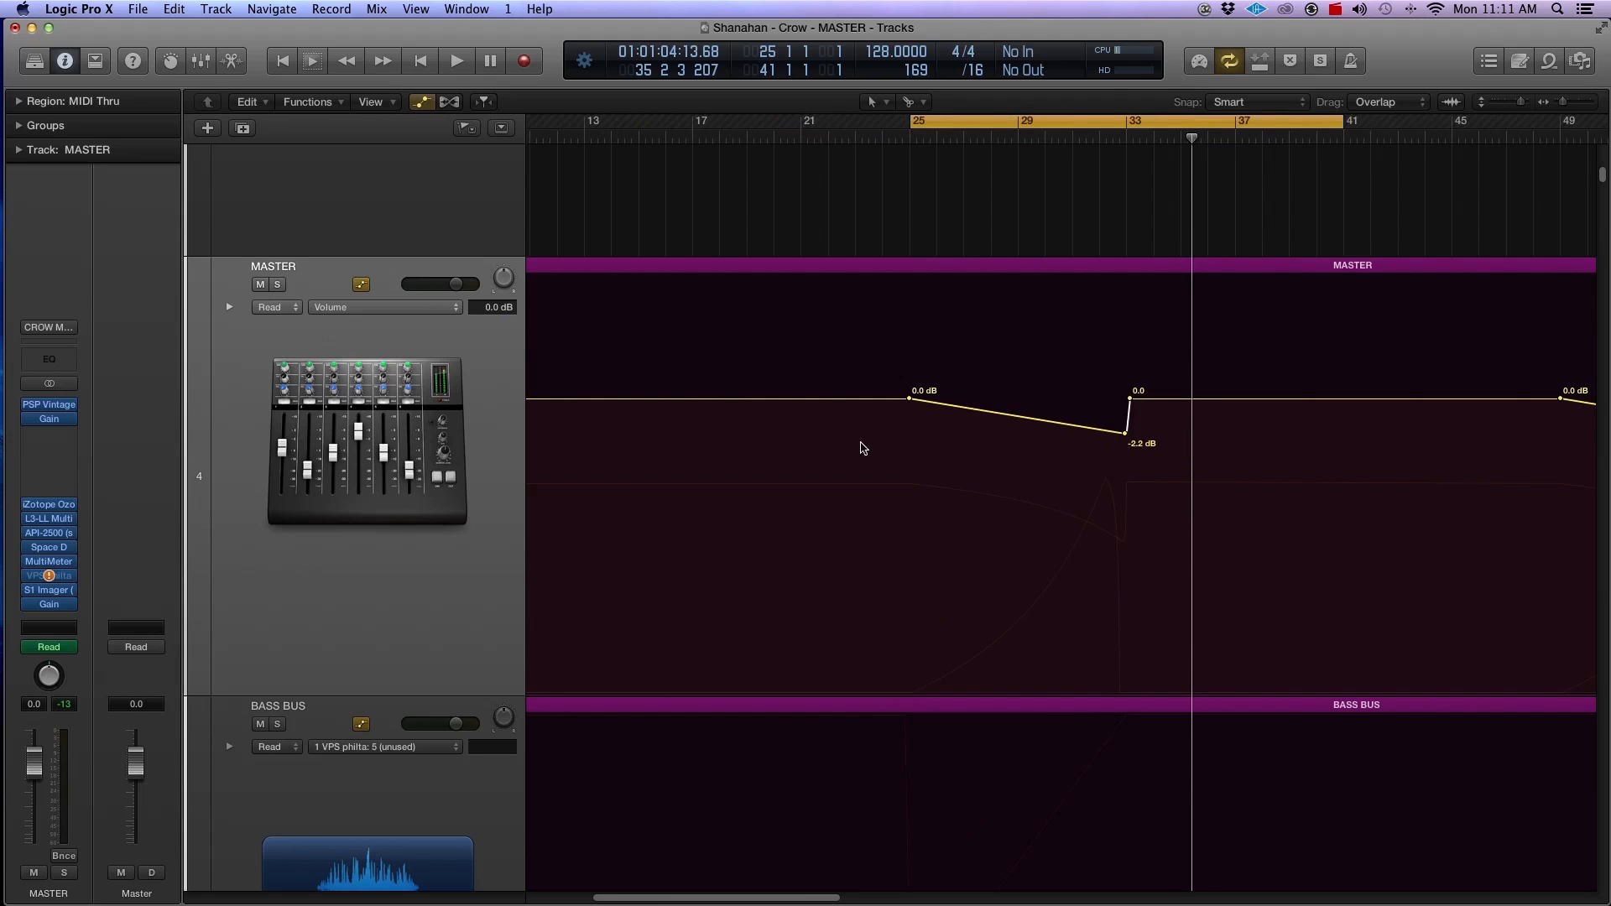
pyautogui.scroll(-1, 927, 570)
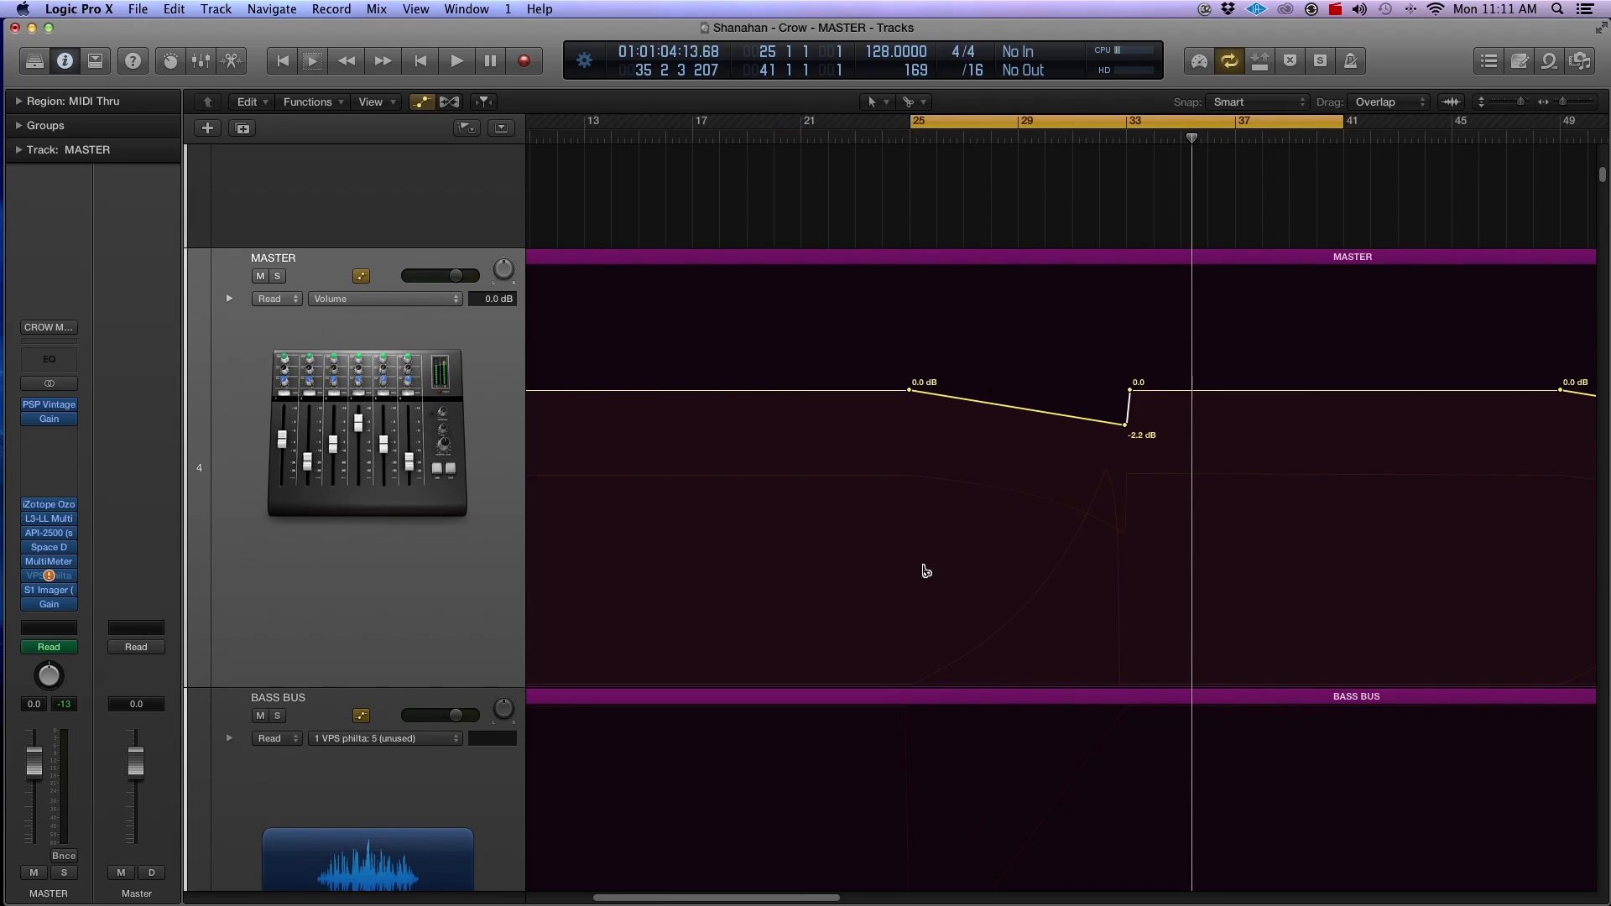
pyautogui.press('super+Up')
pyautogui.press('super+Up')
pyautogui.press('super+Up')
pyautogui.press('super+Up')
pyautogui.press('super+Up')
pyautogui.press('super+Up')
pyautogui.press('super+Up')
pyautogui.press('super+Up')
pyautogui.press('super+Up')
pyautogui.press('super+Up')
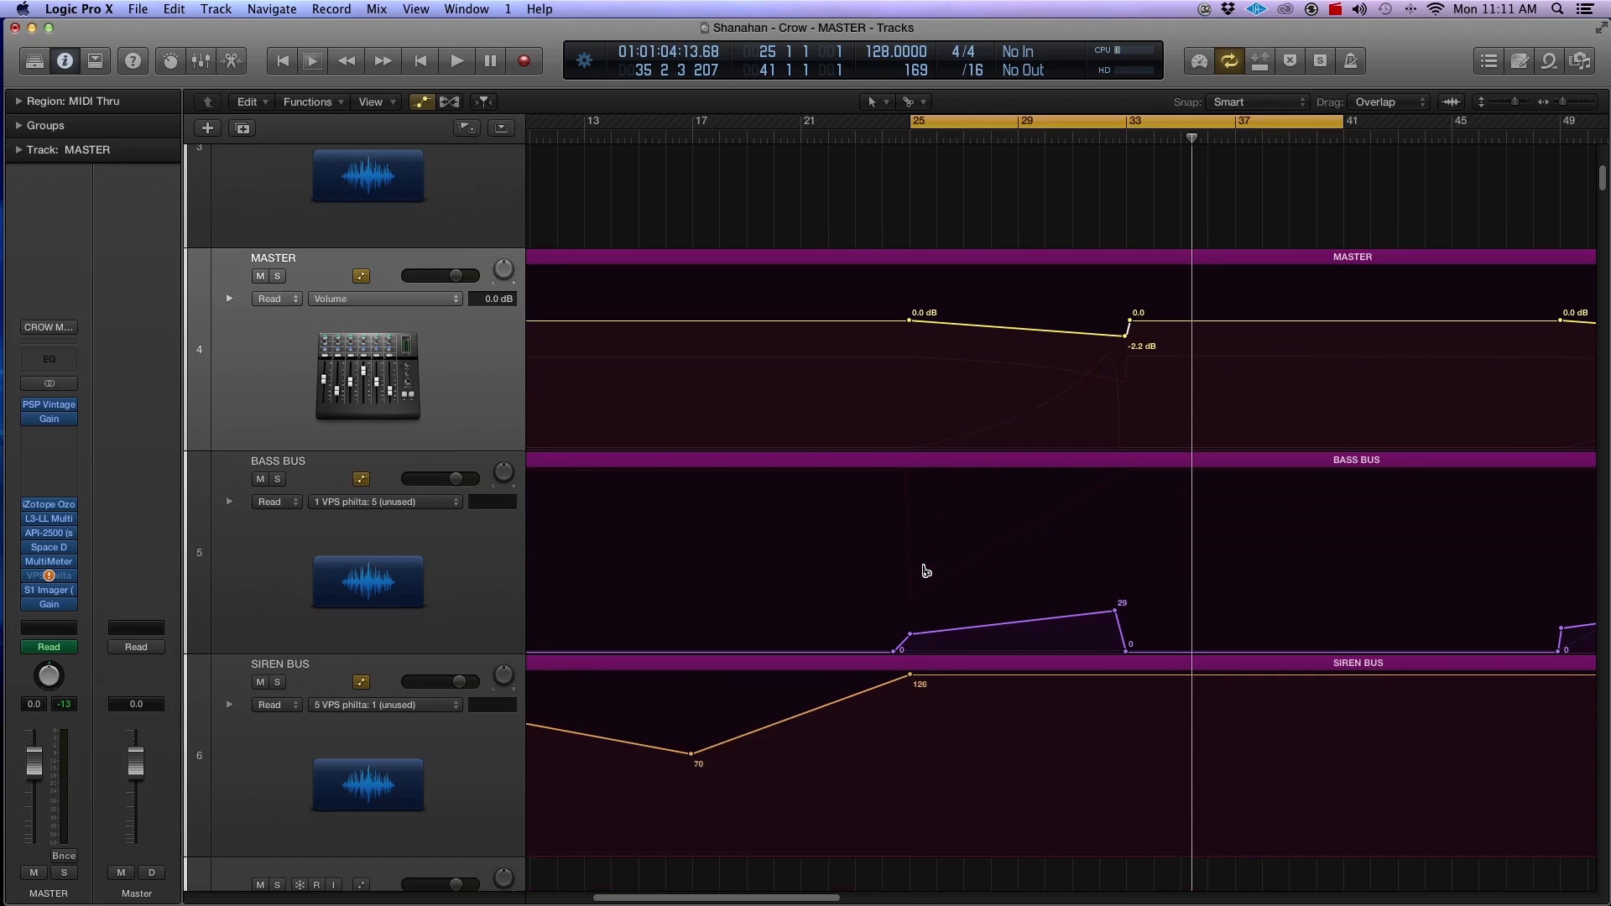
pyautogui.press('super+Up')
pyautogui.press('super+Up')
pyautogui.press('super+Up')
pyautogui.press('super+Up')
pyautogui.press('super+Up')
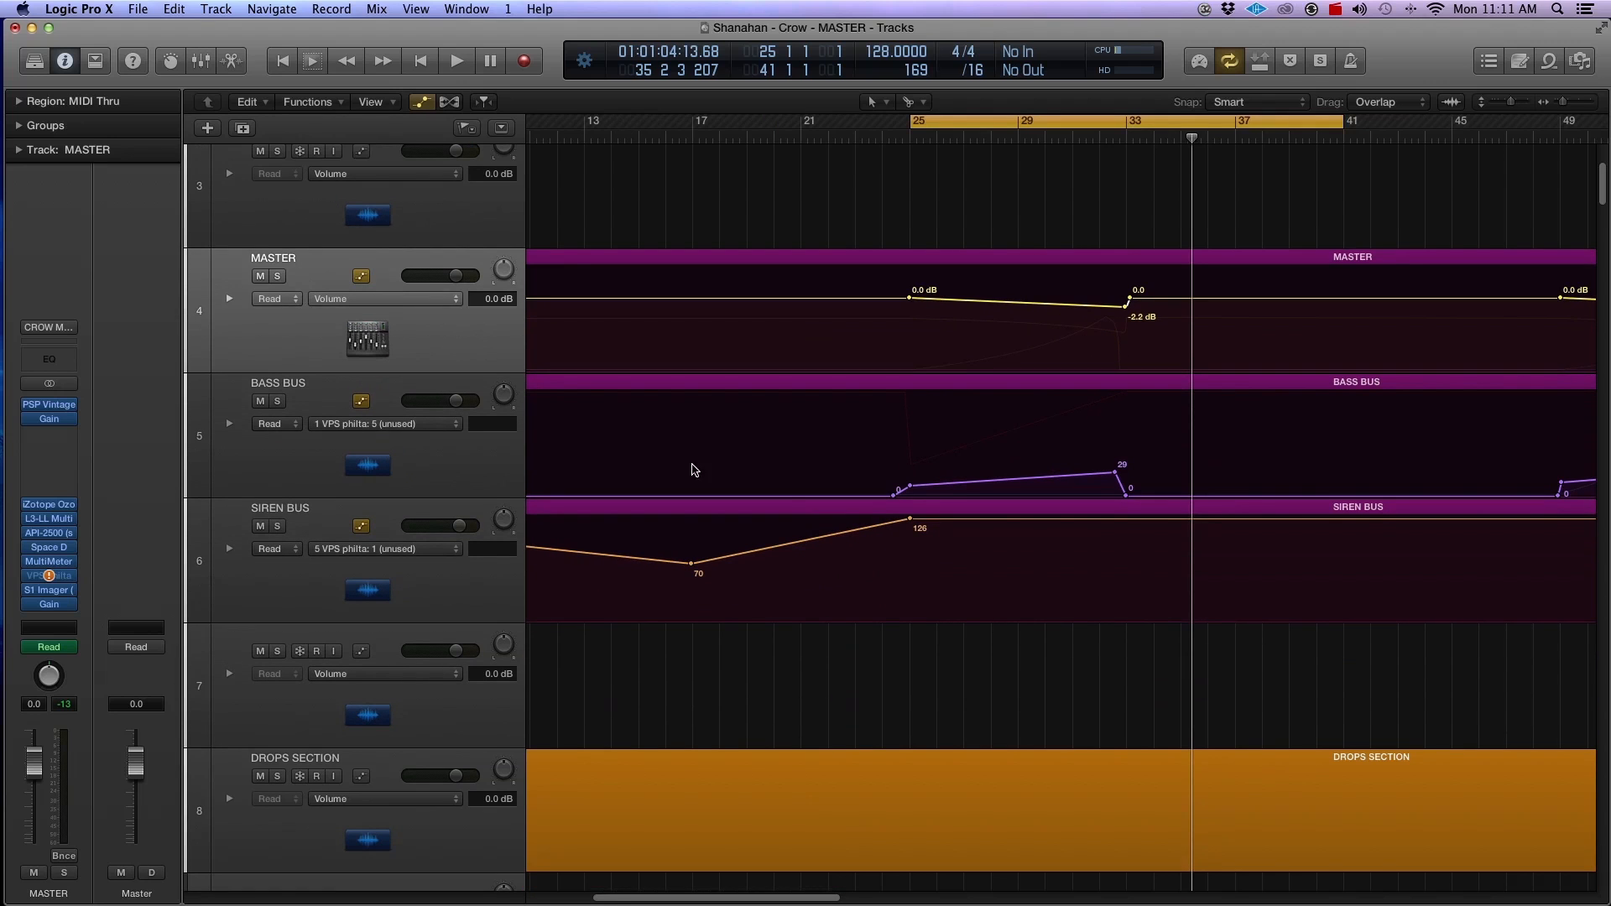
pyautogui.click(64, 436)
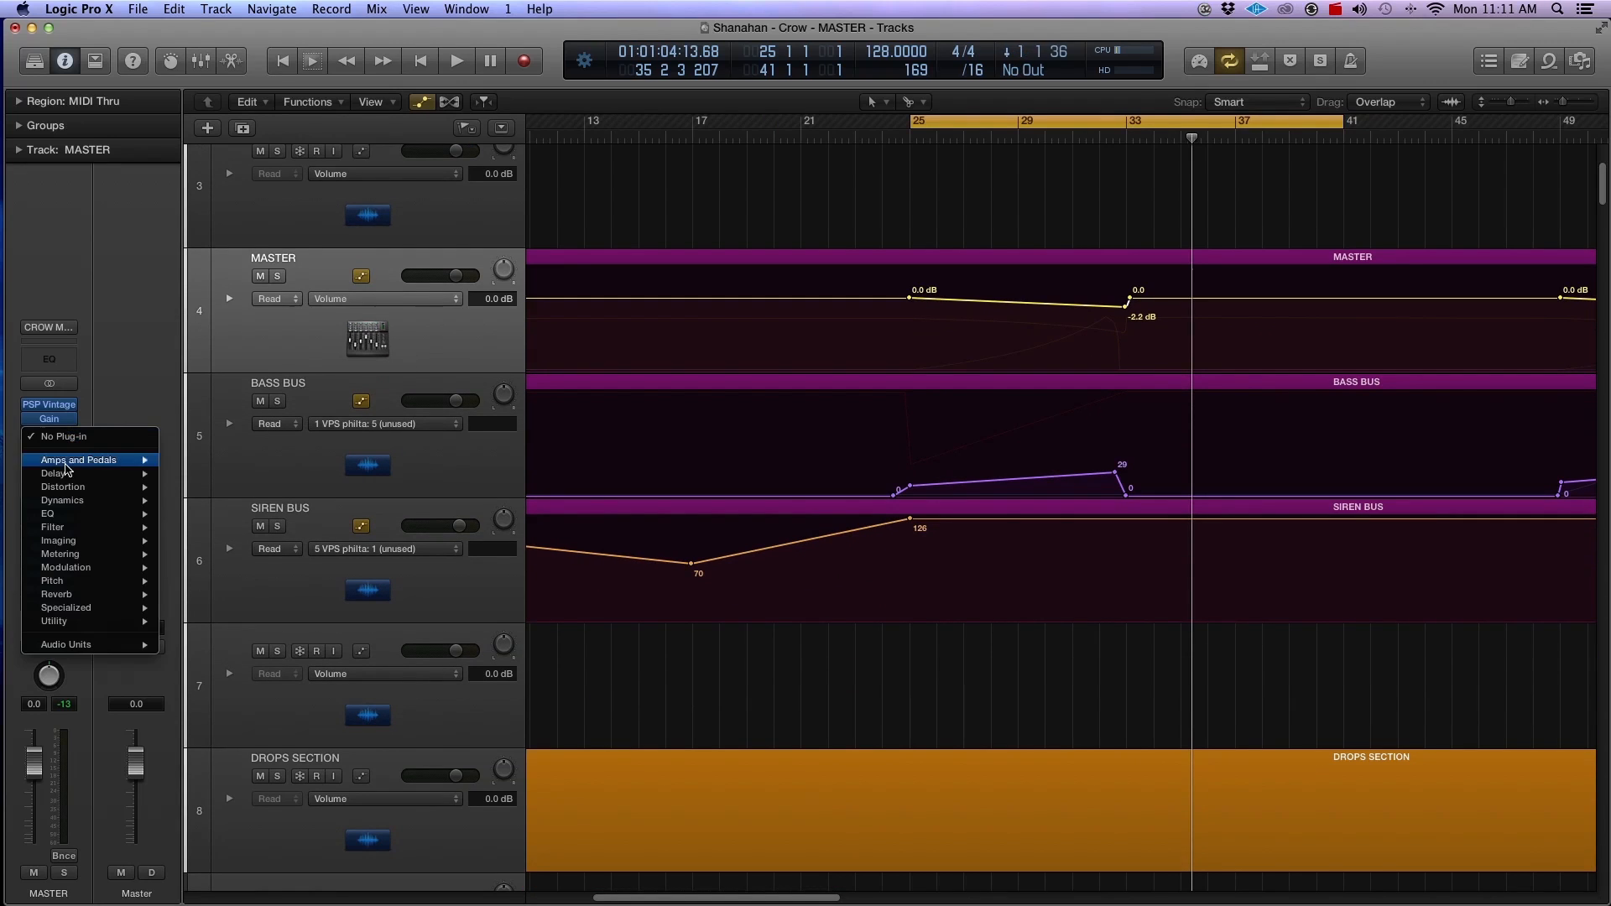
pyautogui.click(61, 353)
pyautogui.click(58, 359)
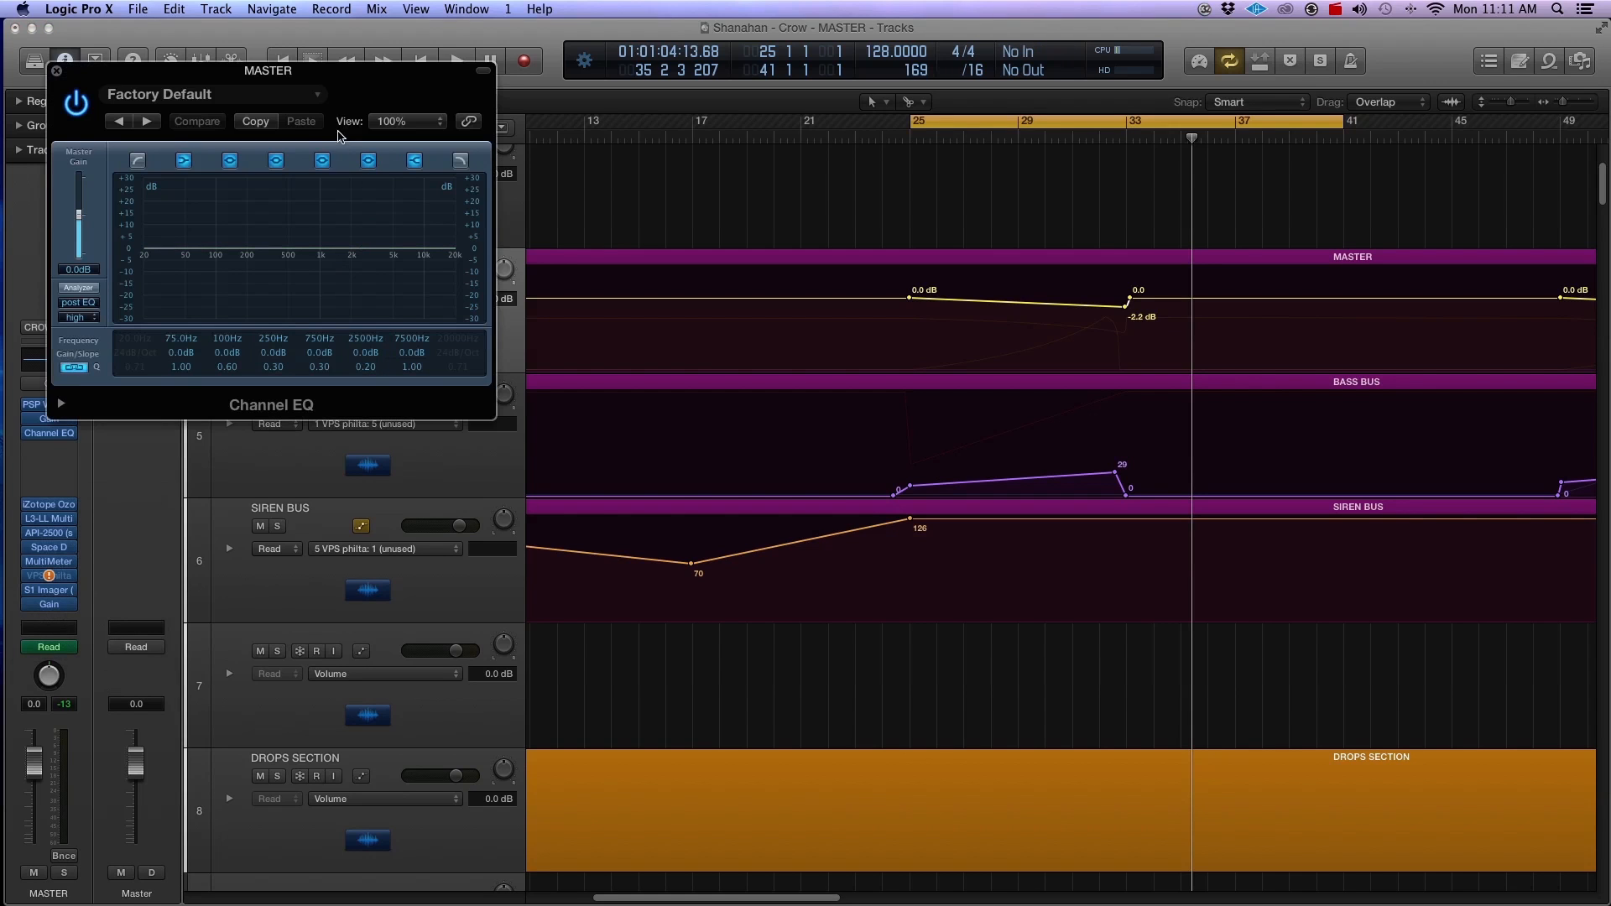
# Step: Turn on the high cut band in the MASTER Channel EQ, set it to 19200 Hz with Q 0.75, and close the plug-in
pyautogui.moveTo(323, 74); pyautogui.dragTo(720, 376)
pyautogui.click(811, 464)
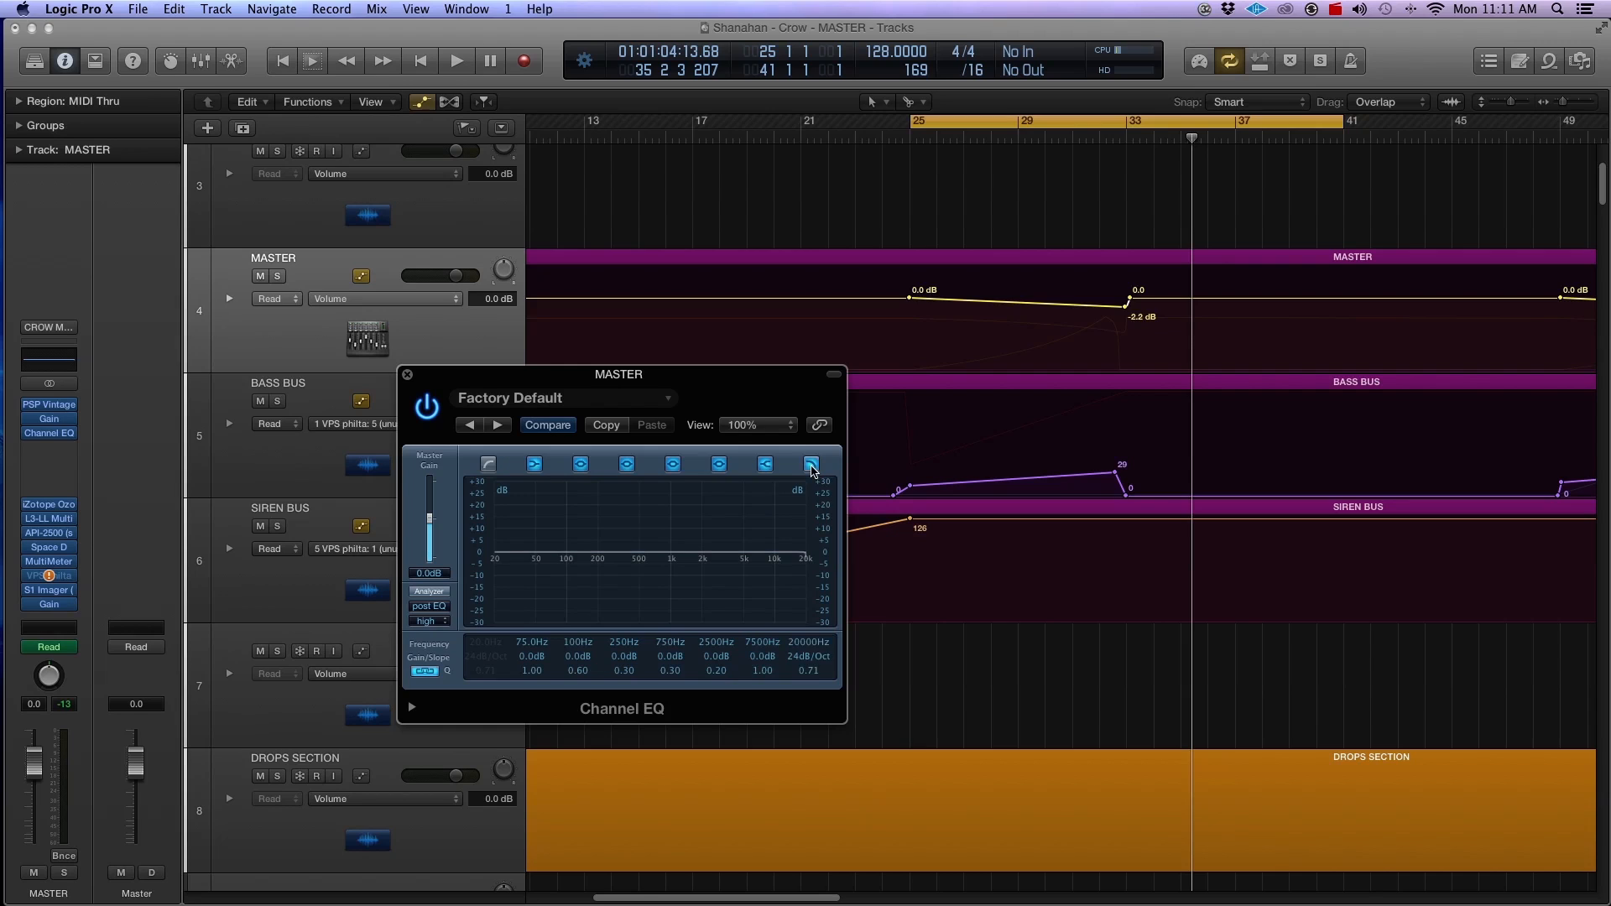
pyautogui.moveTo(806, 554)
pyautogui.mouseDown()
pyautogui.moveTo(779, 560)
pyautogui.moveTo(805, 562)
pyautogui.mouseUp()
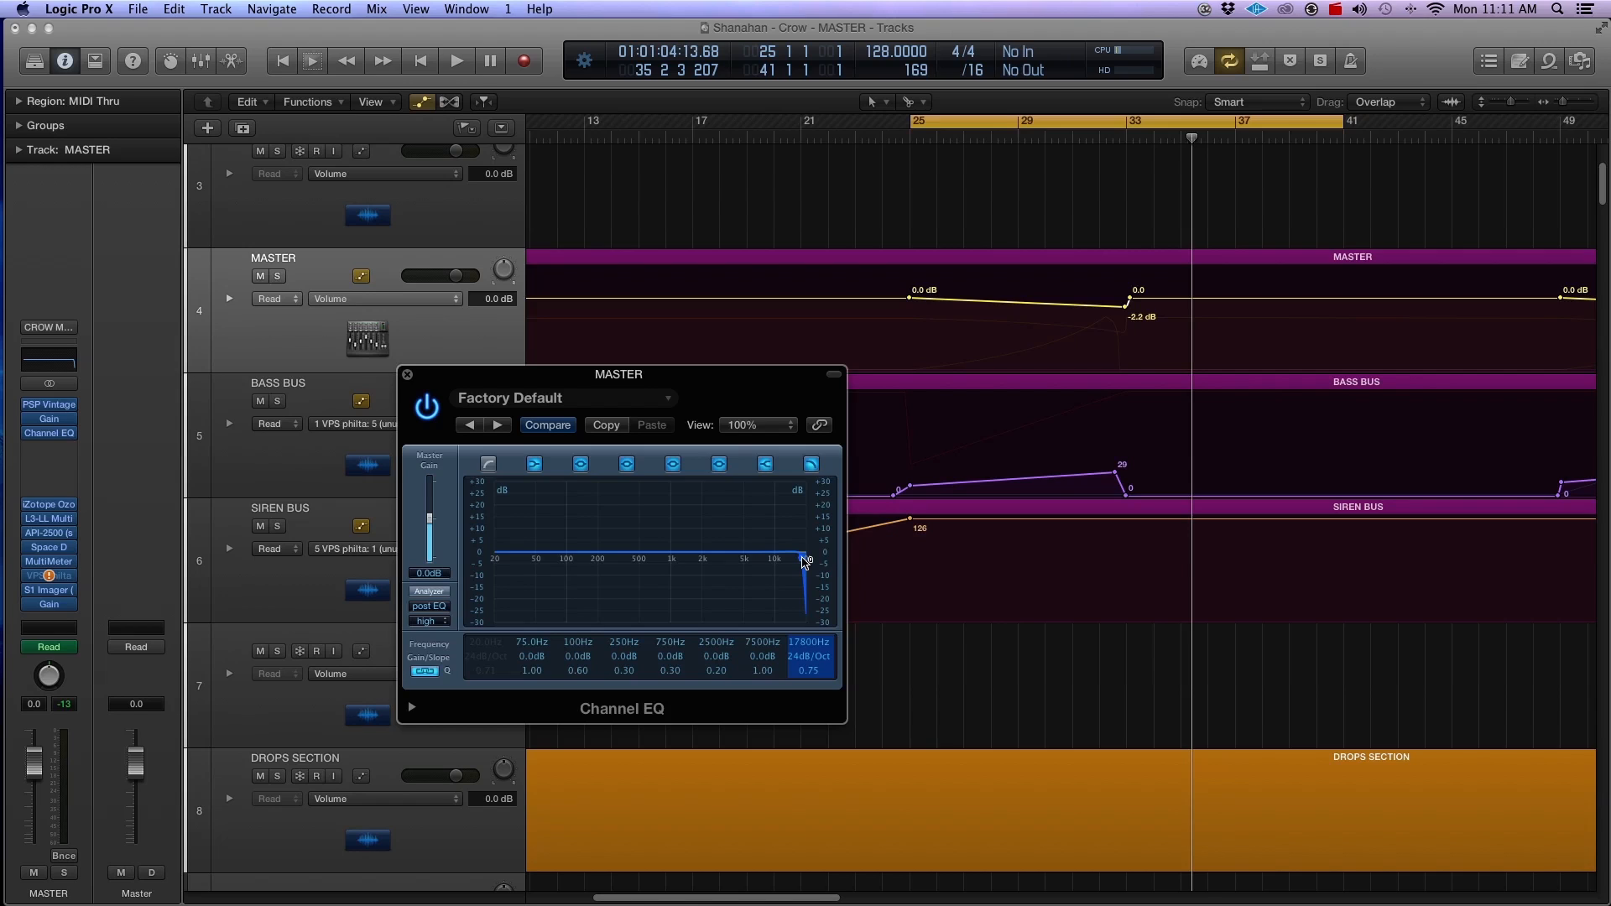
pyautogui.moveTo(805, 562); pyautogui.dragTo(804, 562)
pyautogui.moveTo(793, 562); pyautogui.dragTo(808, 562)
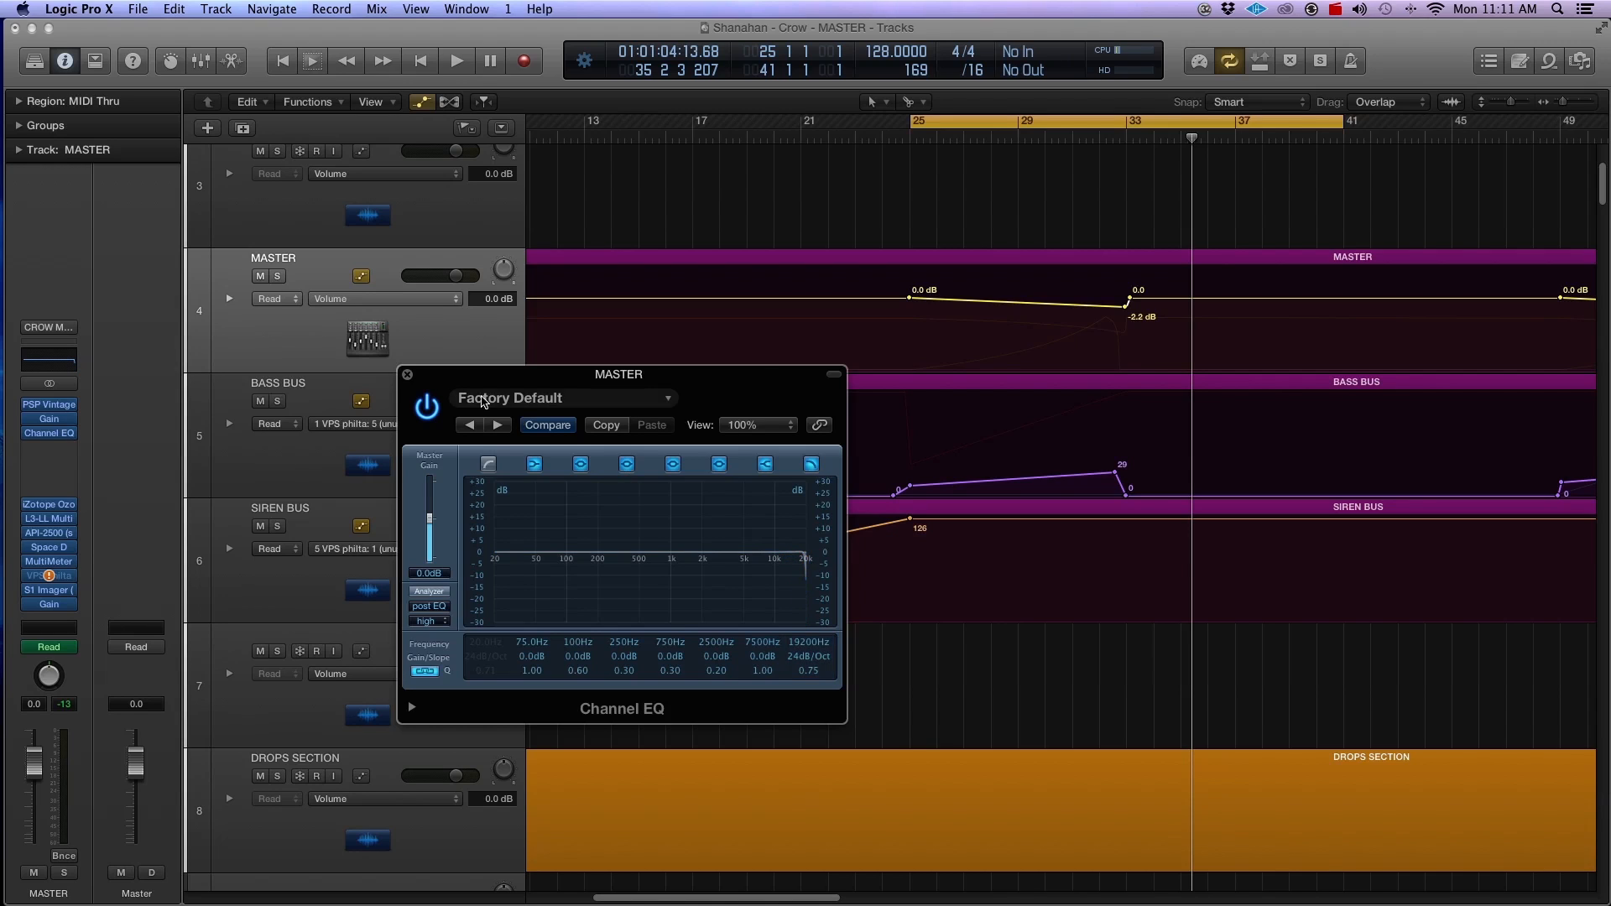
pyautogui.click(407, 375)
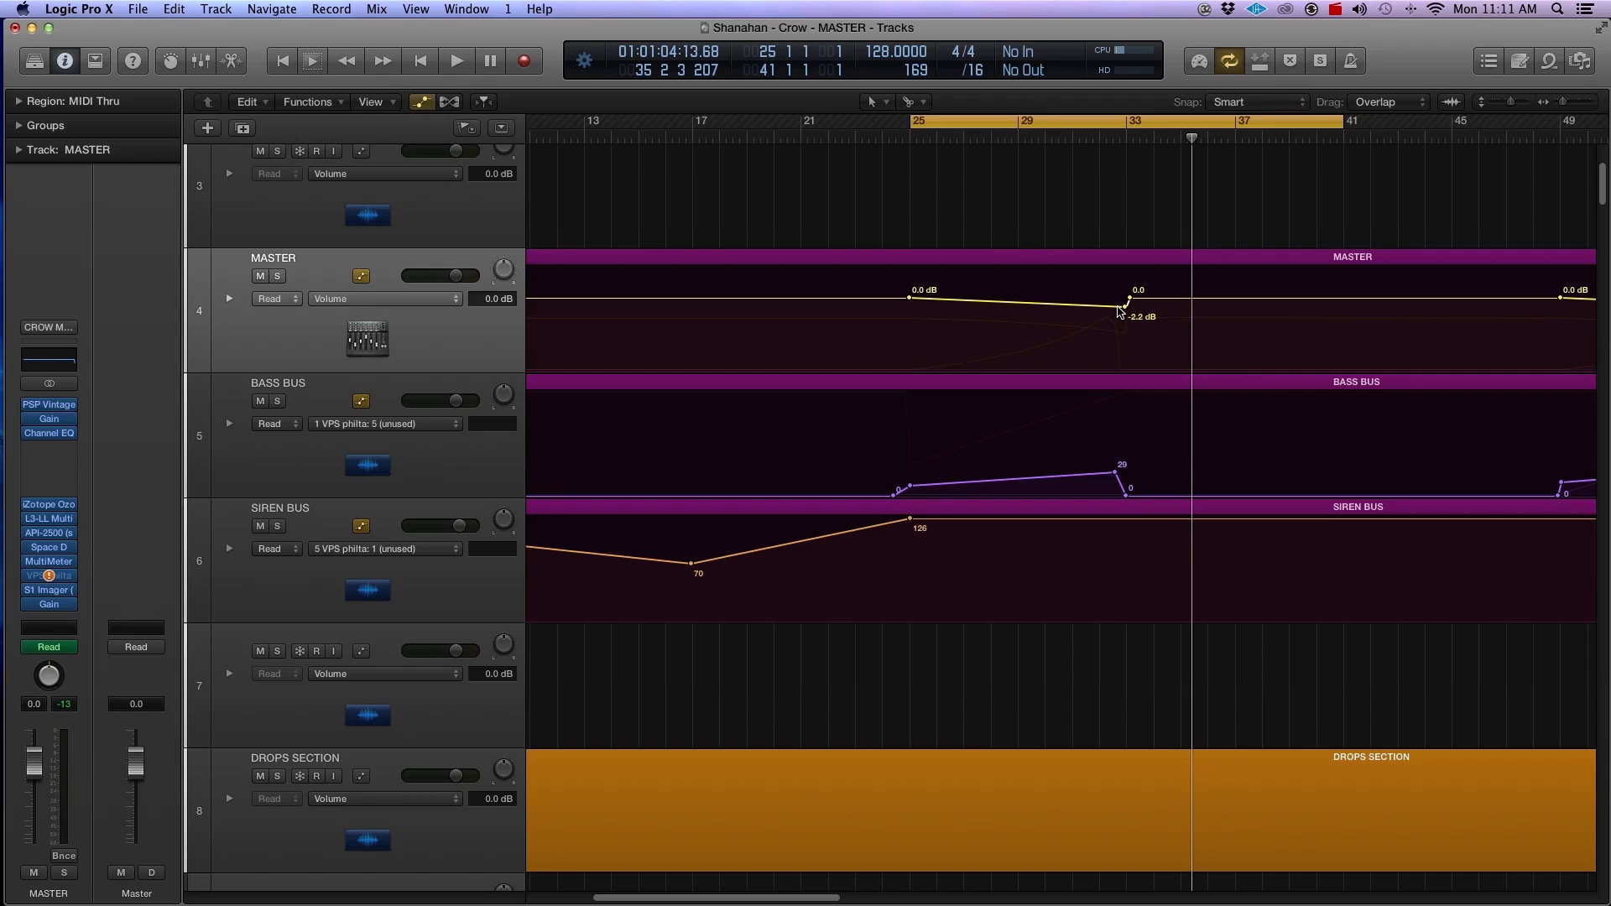
# Step: Display the Channel EQ High Cut Frequency automation on the MASTER track
pyautogui.click(386, 273)
pyautogui.click(393, 298)
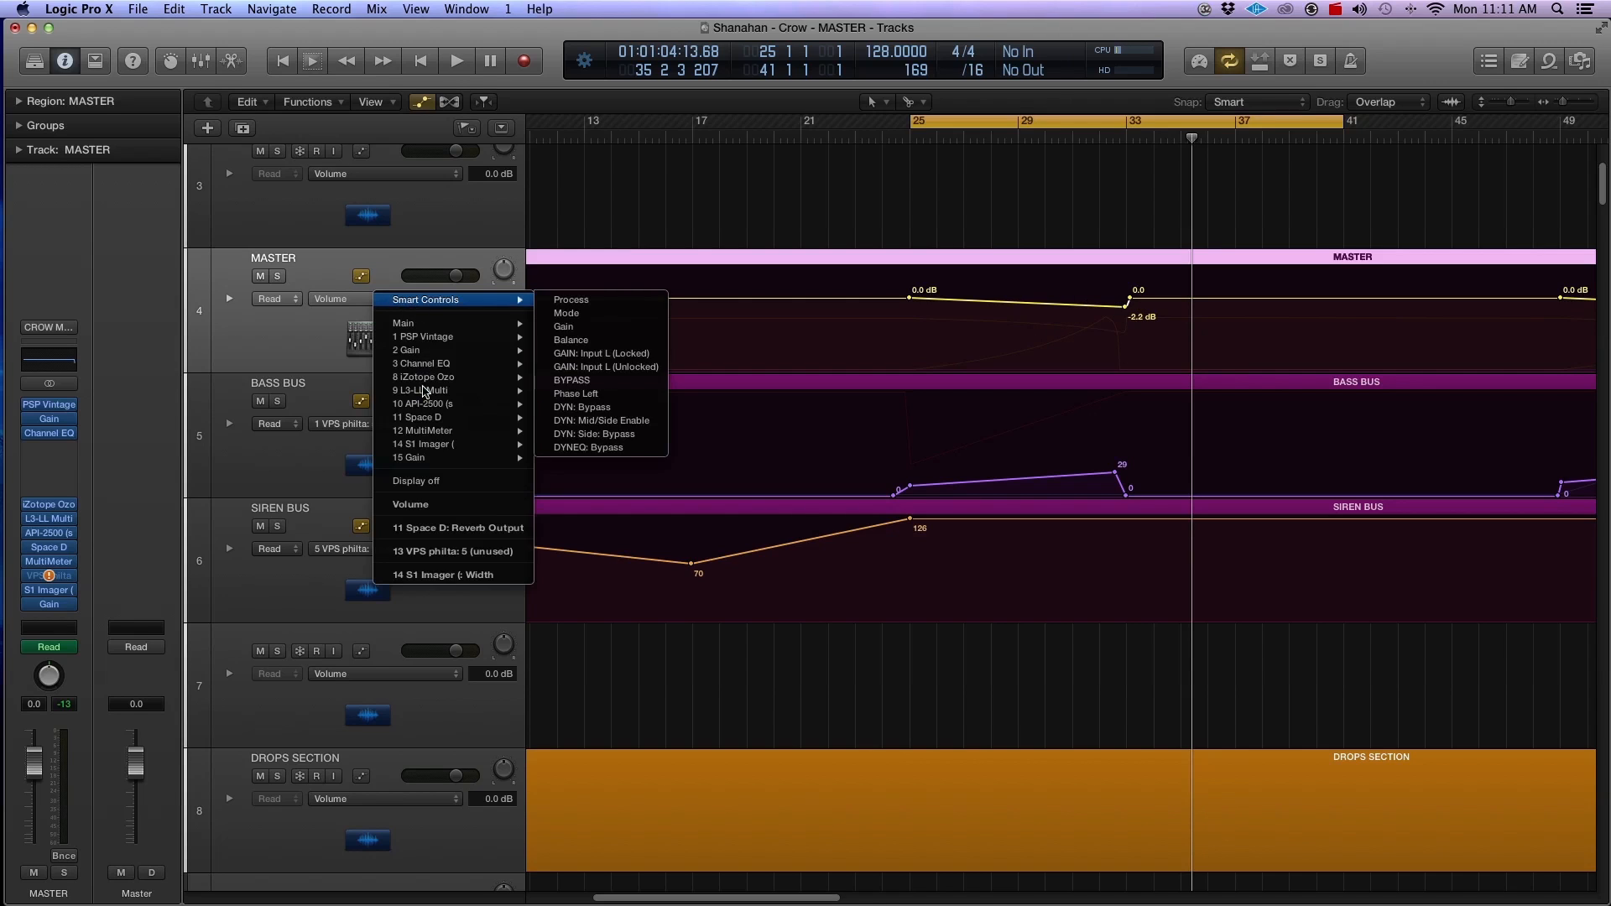
pyautogui.moveTo(438, 365)
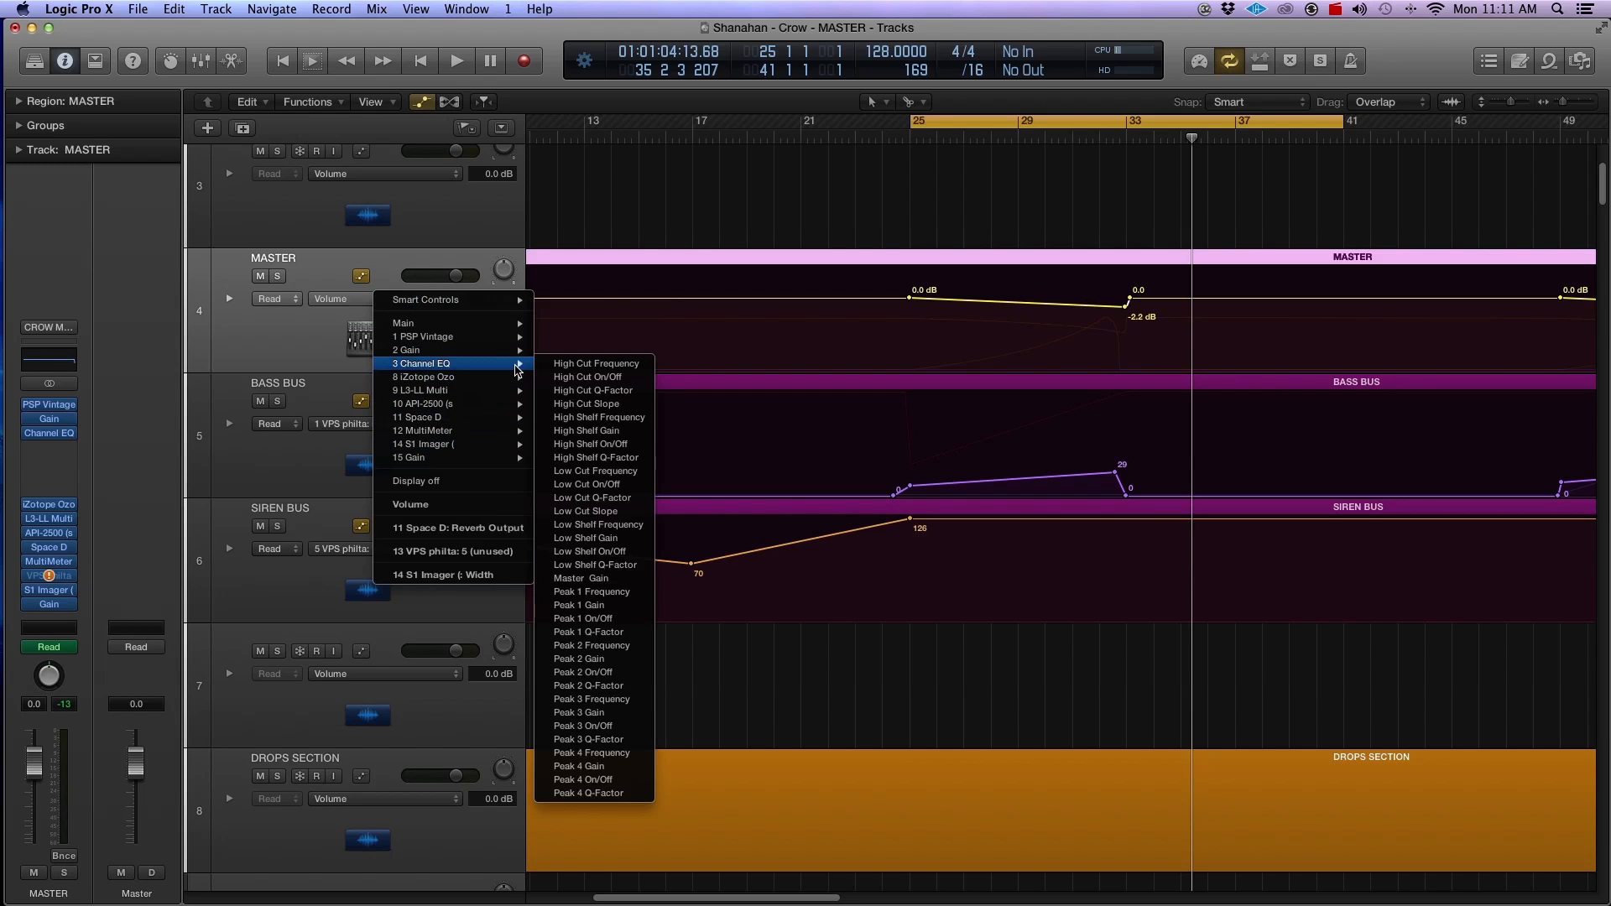
pyautogui.click(598, 365)
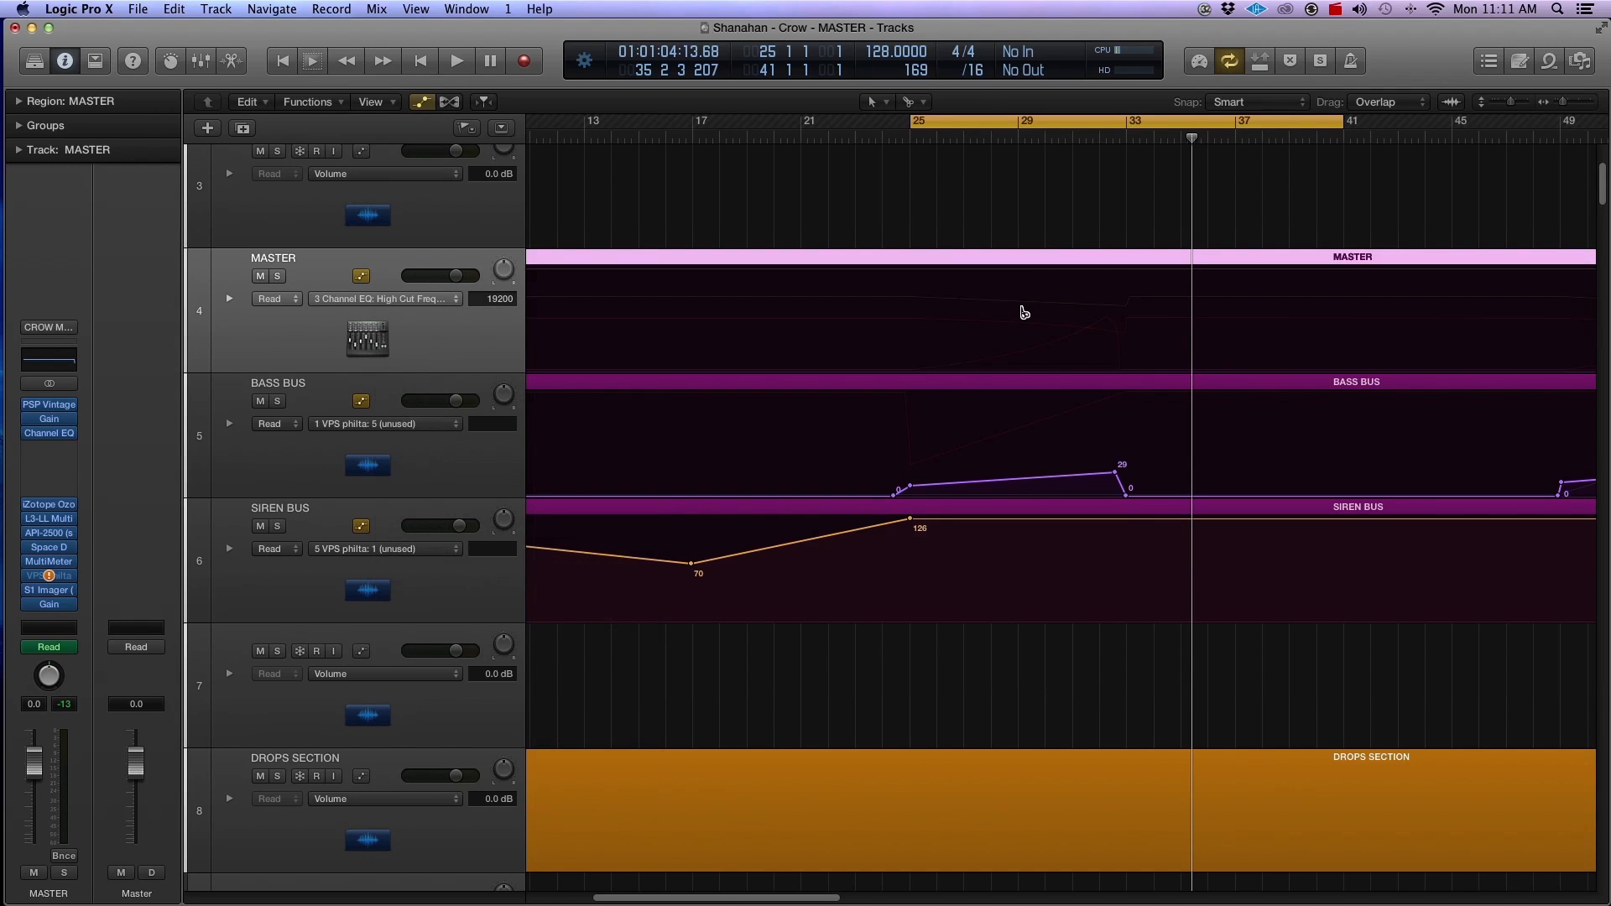
# Step: Add 20000 Hz high cut automation points at bar 25 and just before bar 33 on the MASTER track, starting playback
pyautogui.press('super+Down')
pyautogui.press('super+Down')
pyautogui.press('super+Down')
pyautogui.press('super+Down')
pyautogui.press('super+Down')
pyautogui.press('super+Down')
pyautogui.press('super+Right')
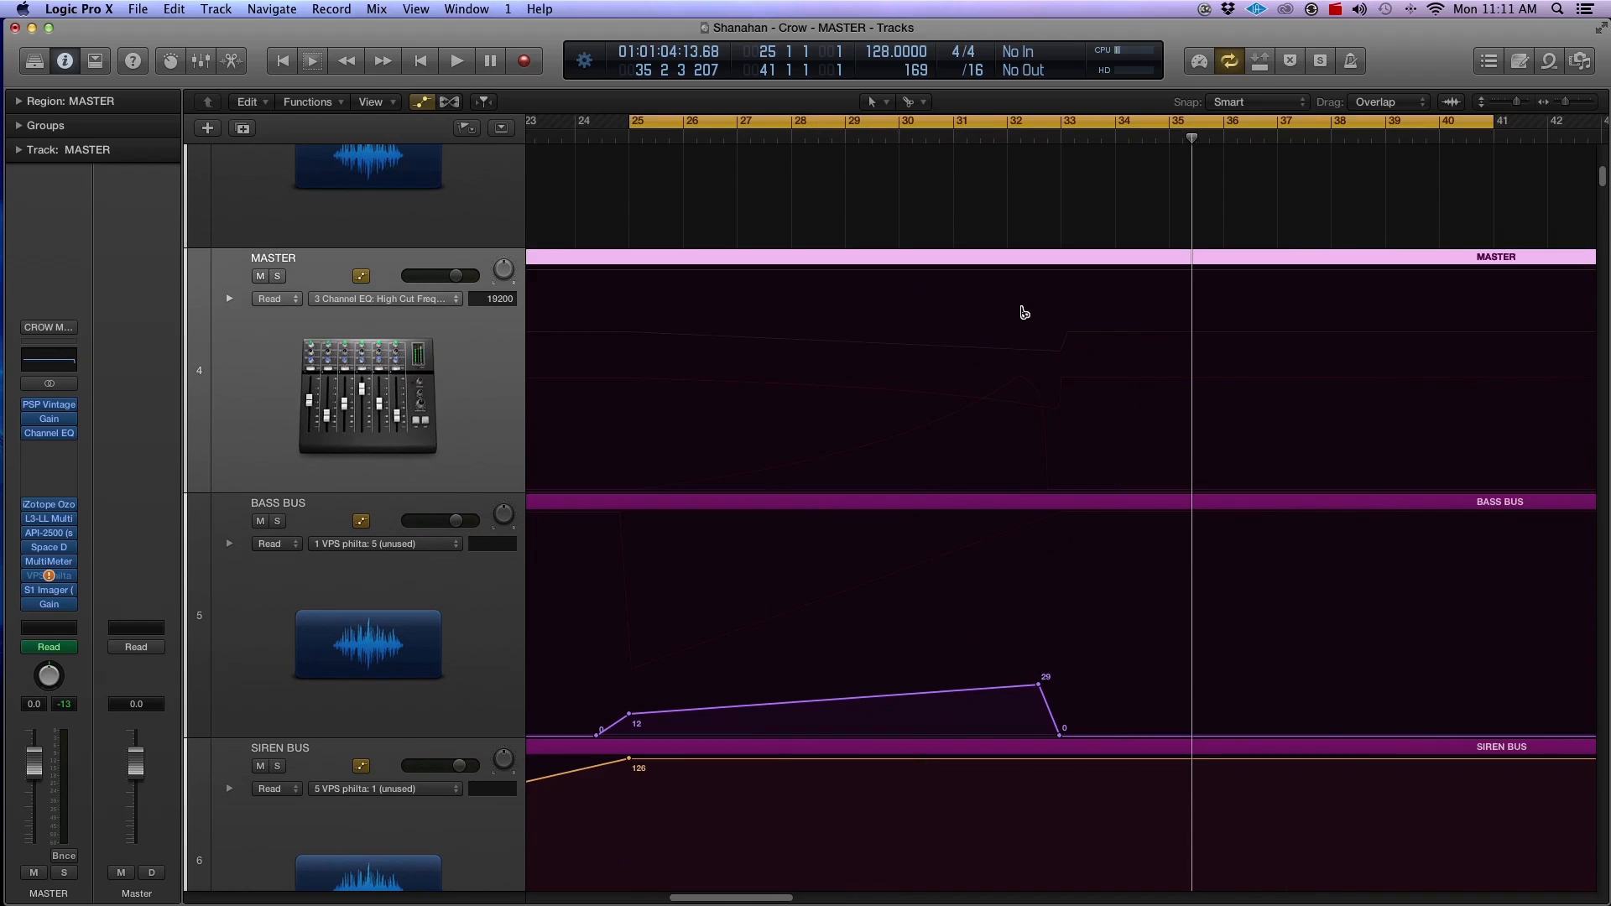
pyautogui.click(631, 275)
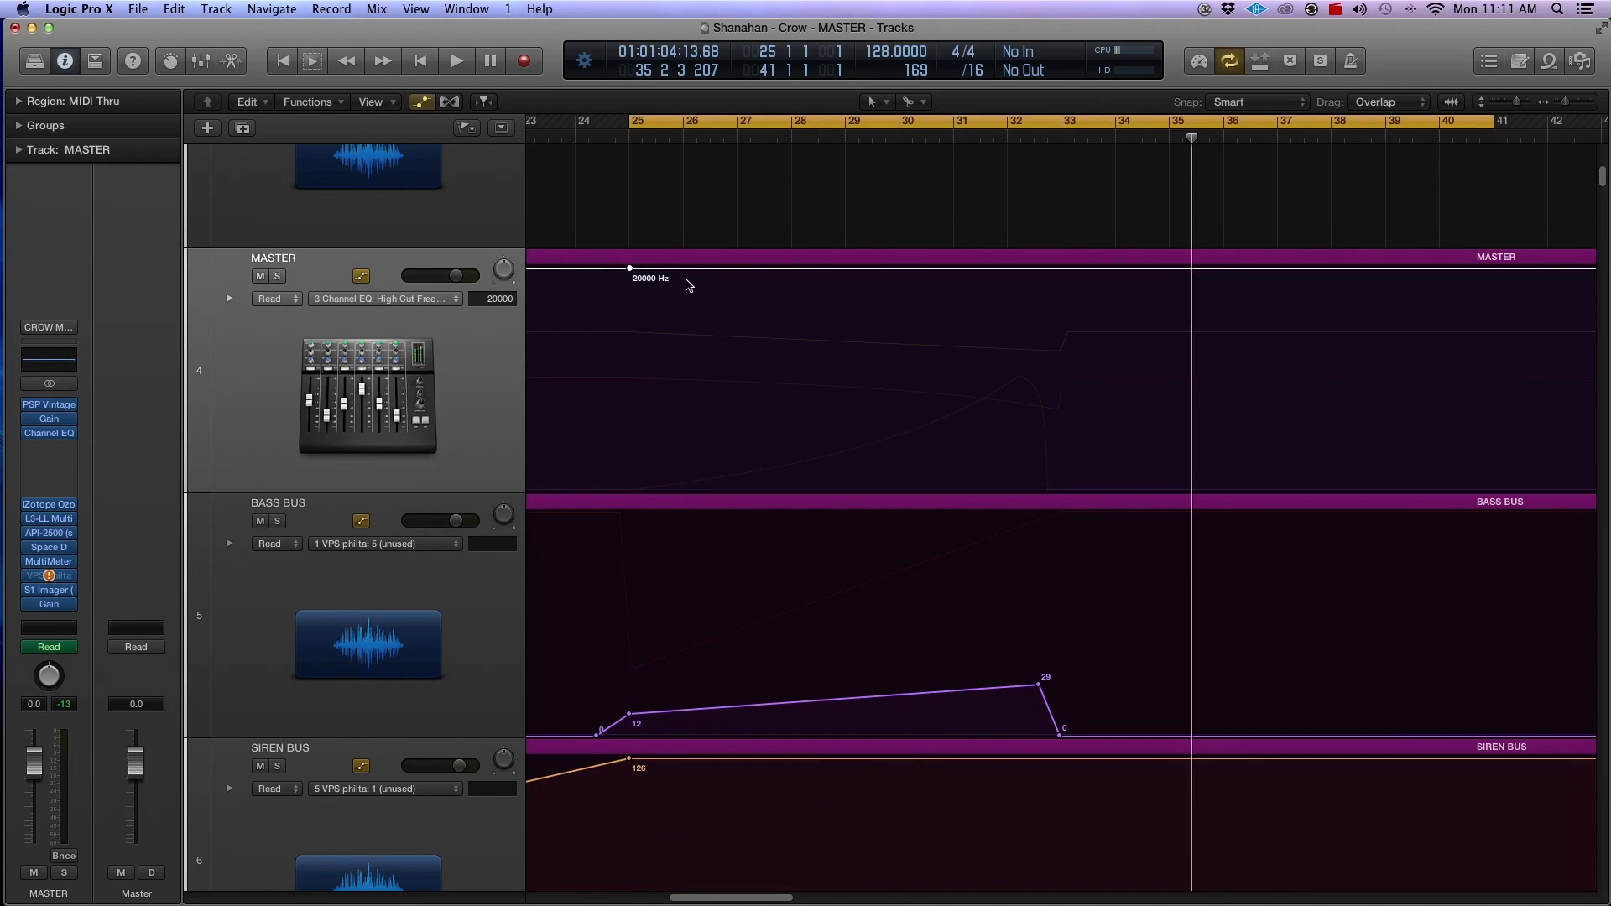
pyautogui.press('space')
pyautogui.click(1060, 270)
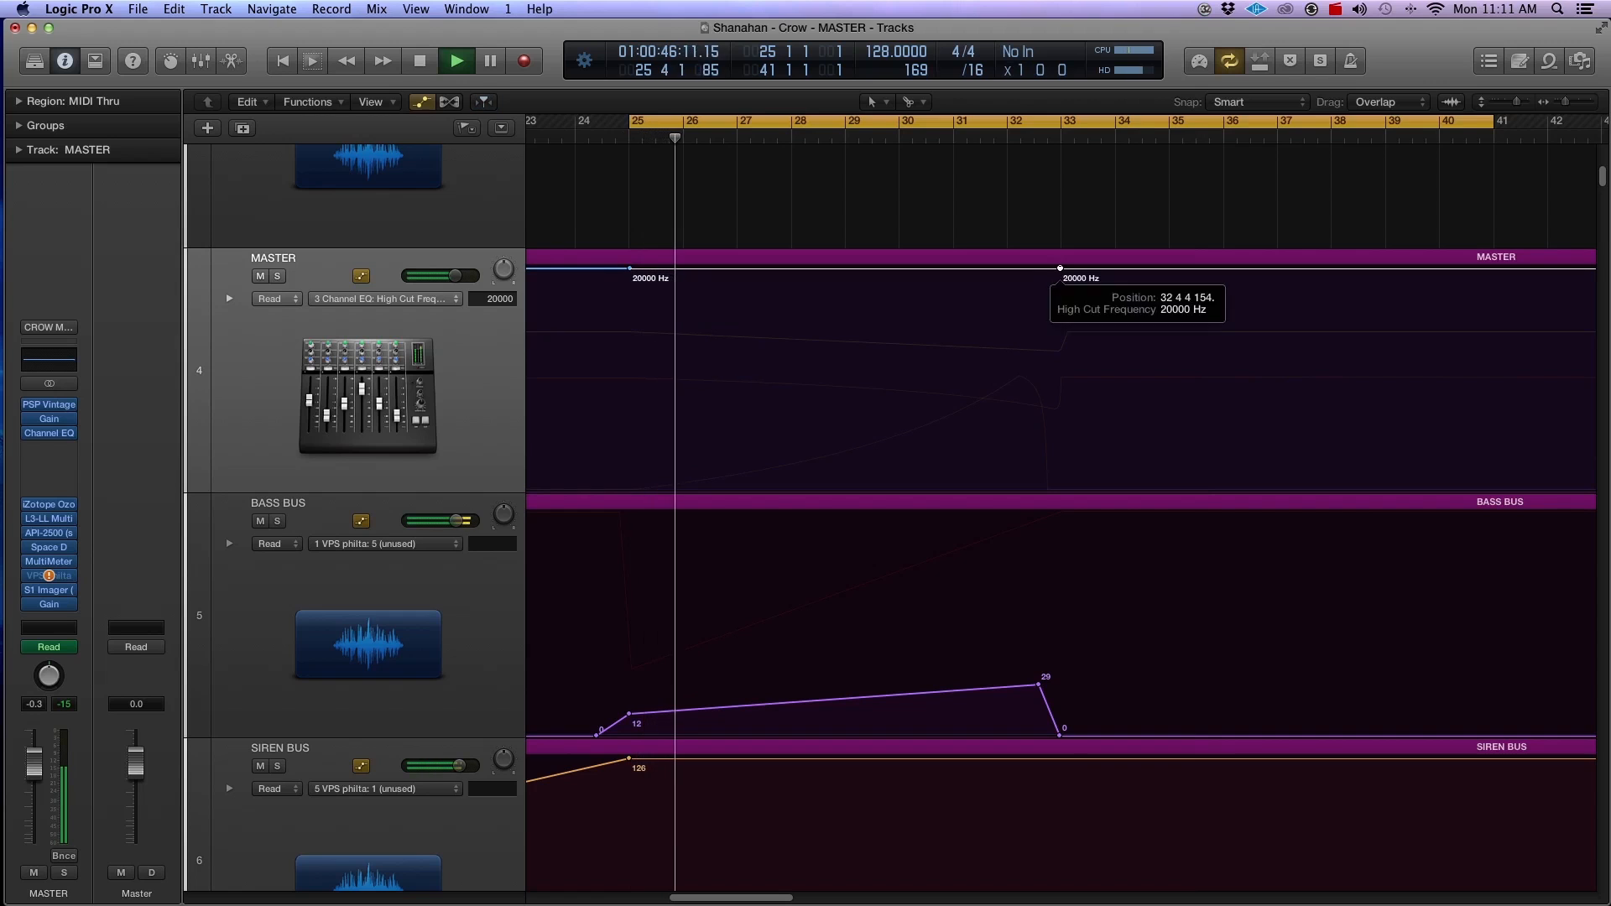
# Step: Create a high cut ramp down to 14800 Hz just before bar 33, returning to 20000 Hz, and stop playback
pyautogui.press('super+Down')
pyautogui.press('super+Down')
pyautogui.press('super+Down')
pyautogui.press('super+Right')
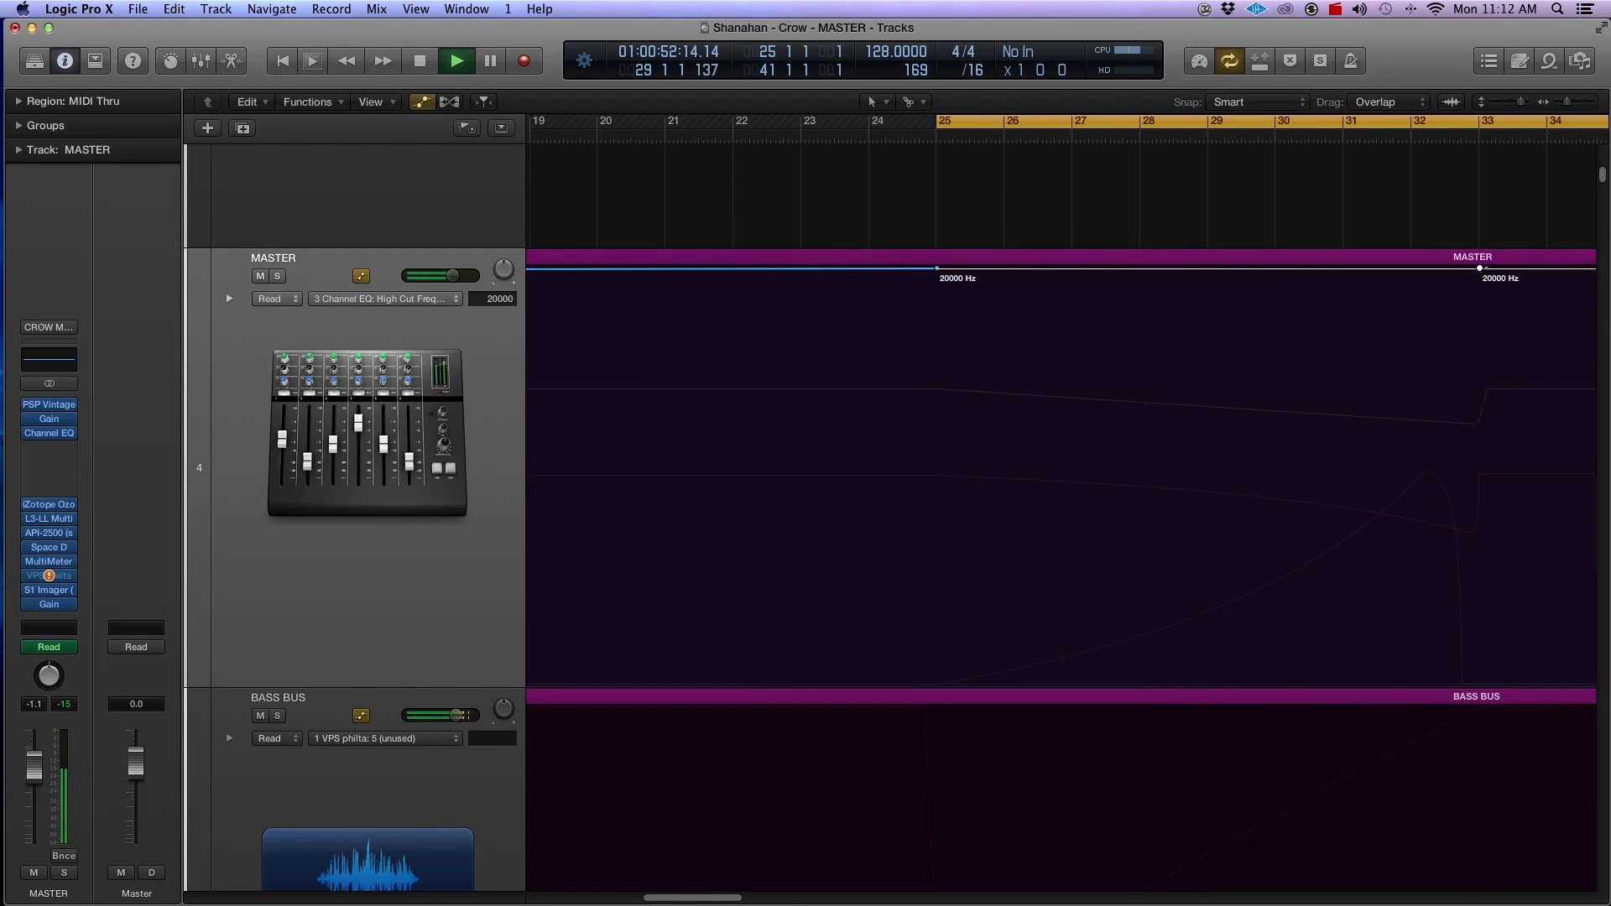
pyautogui.moveTo(1473, 280)
pyautogui.mouseDown()
pyautogui.moveTo(1472, 321)
pyautogui.moveTo(1475, 285)
pyautogui.mouseUp()
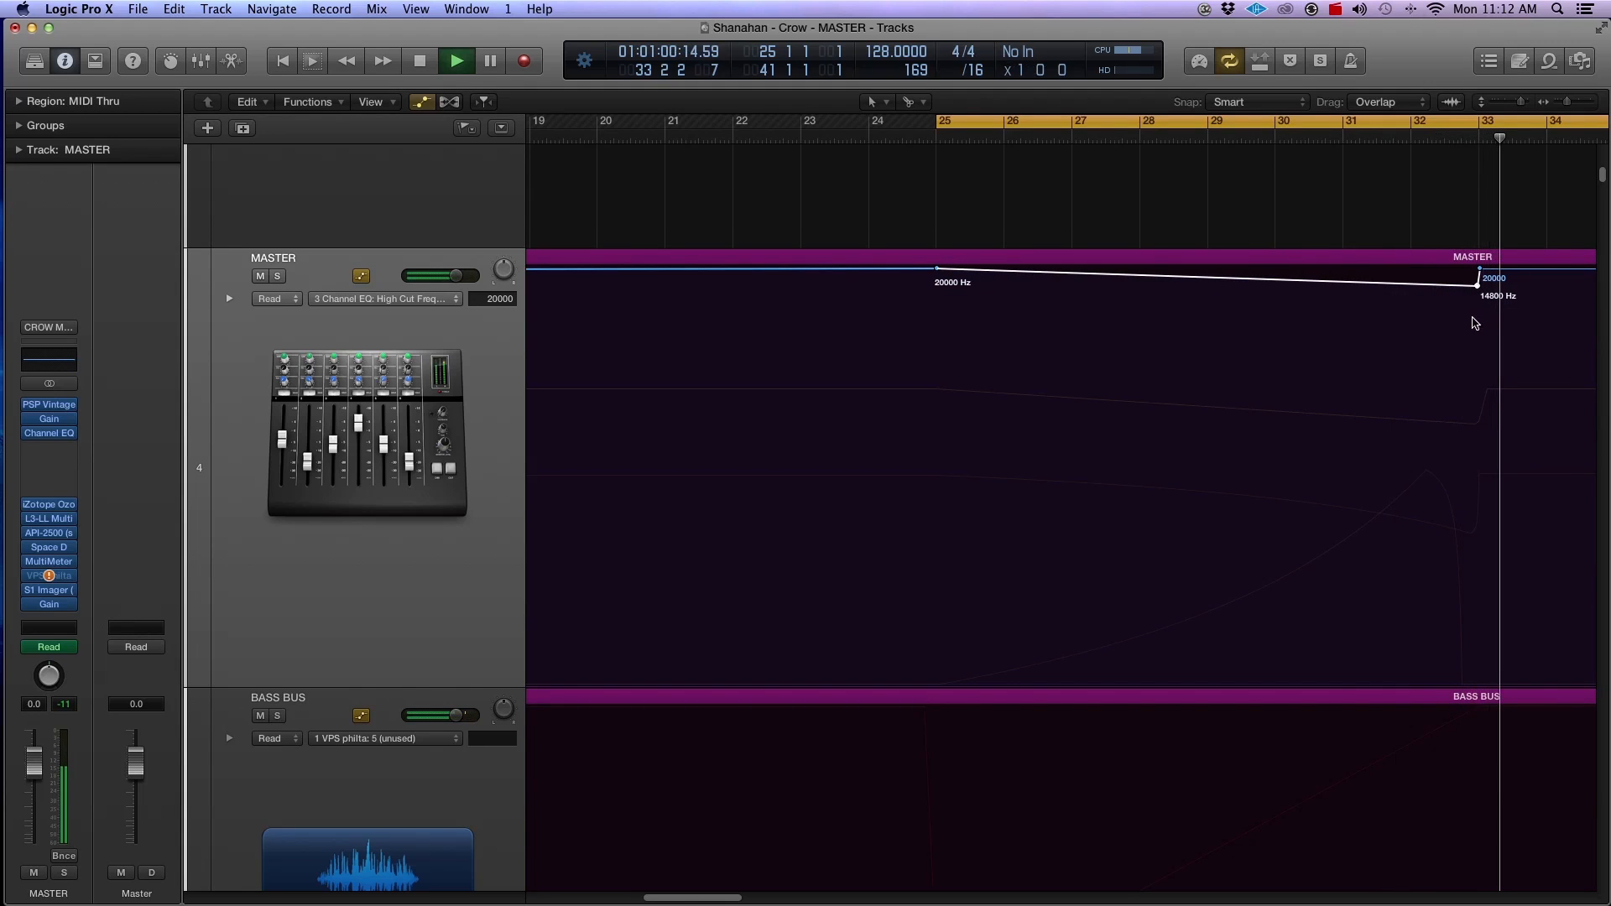
pyautogui.press('space')
# Step: Try a deeper high cut ramp by lowering the automation point just before bar 33 to 4350 Hz
pyautogui.press('super+Left')
pyautogui.press('super+Left')
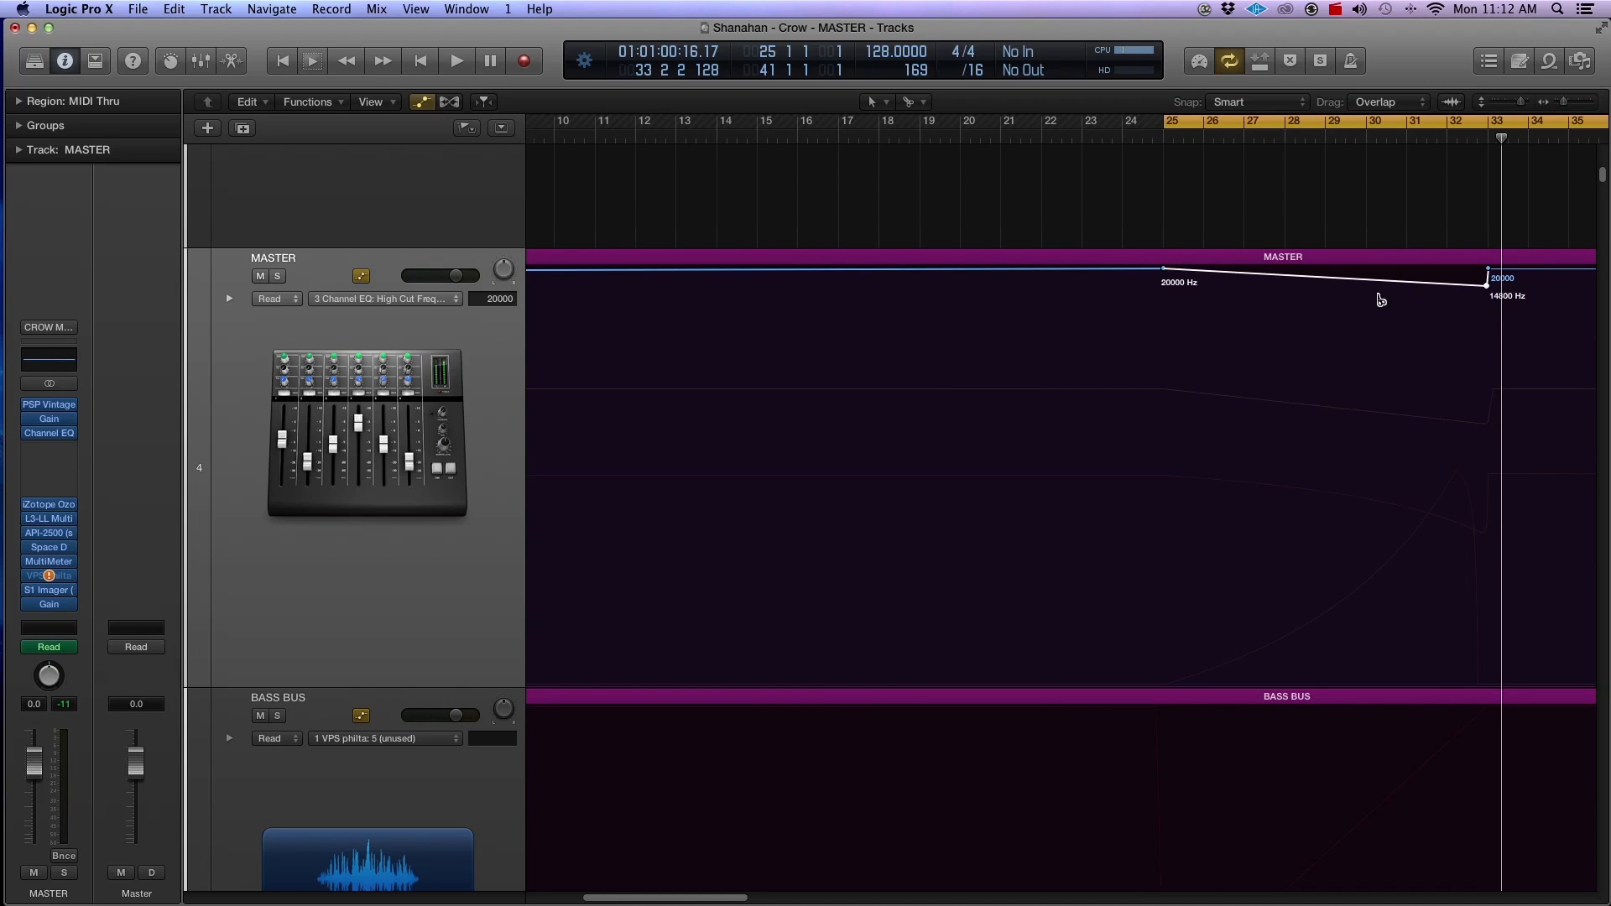
pyautogui.press('super+Right')
pyautogui.press('super+Right')
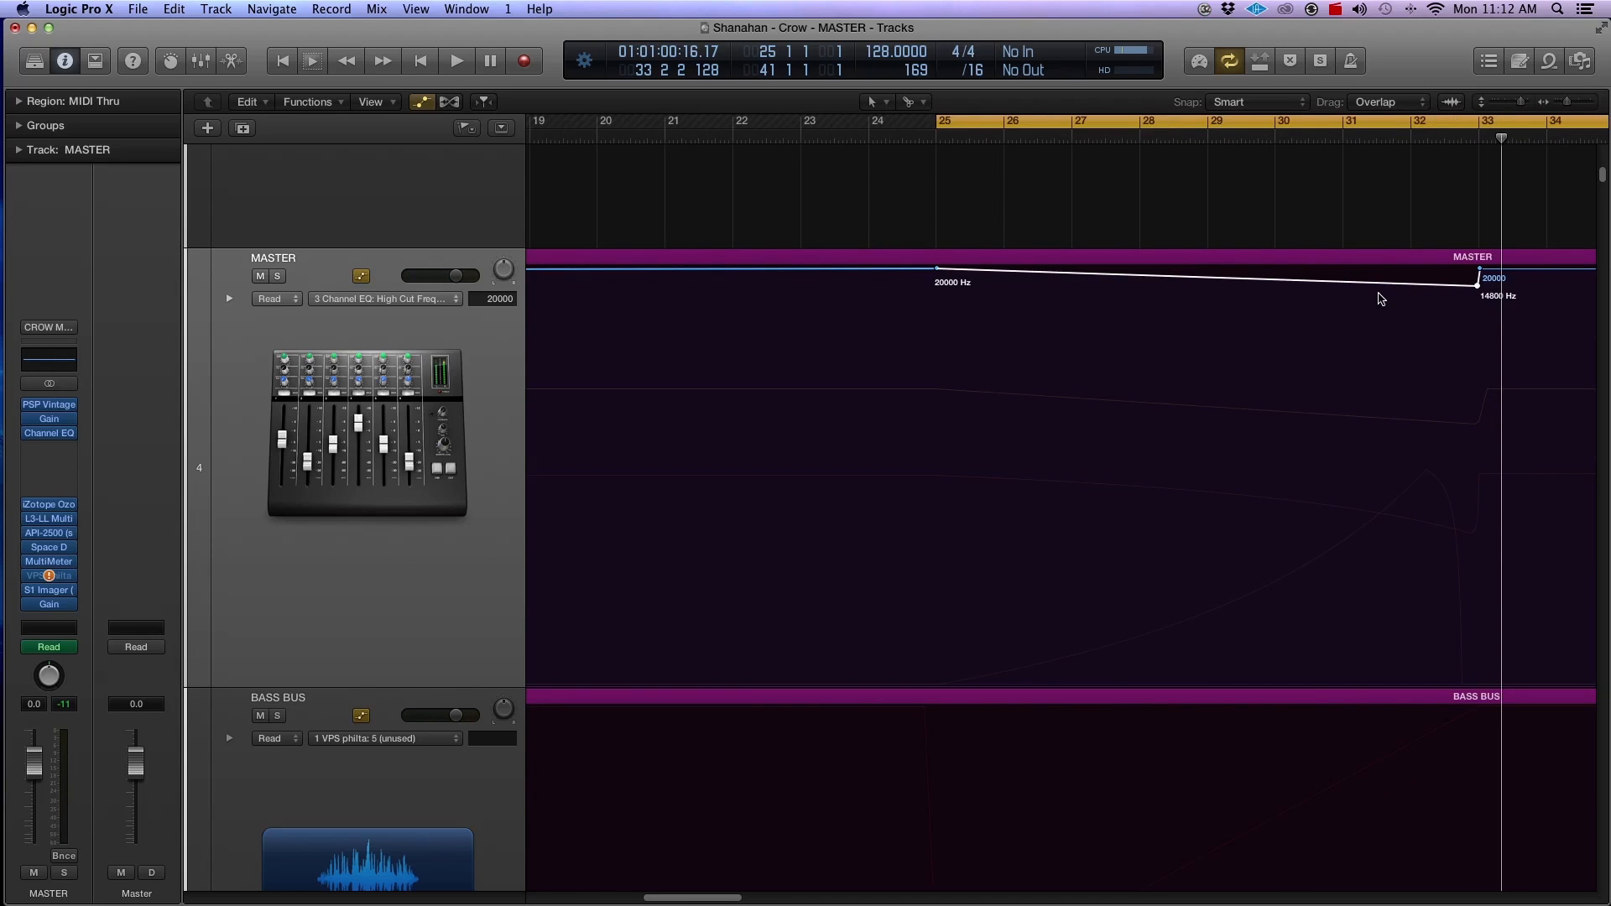
pyautogui.moveTo(1478, 290); pyautogui.dragTo(1477, 370)
pyautogui.press('space')
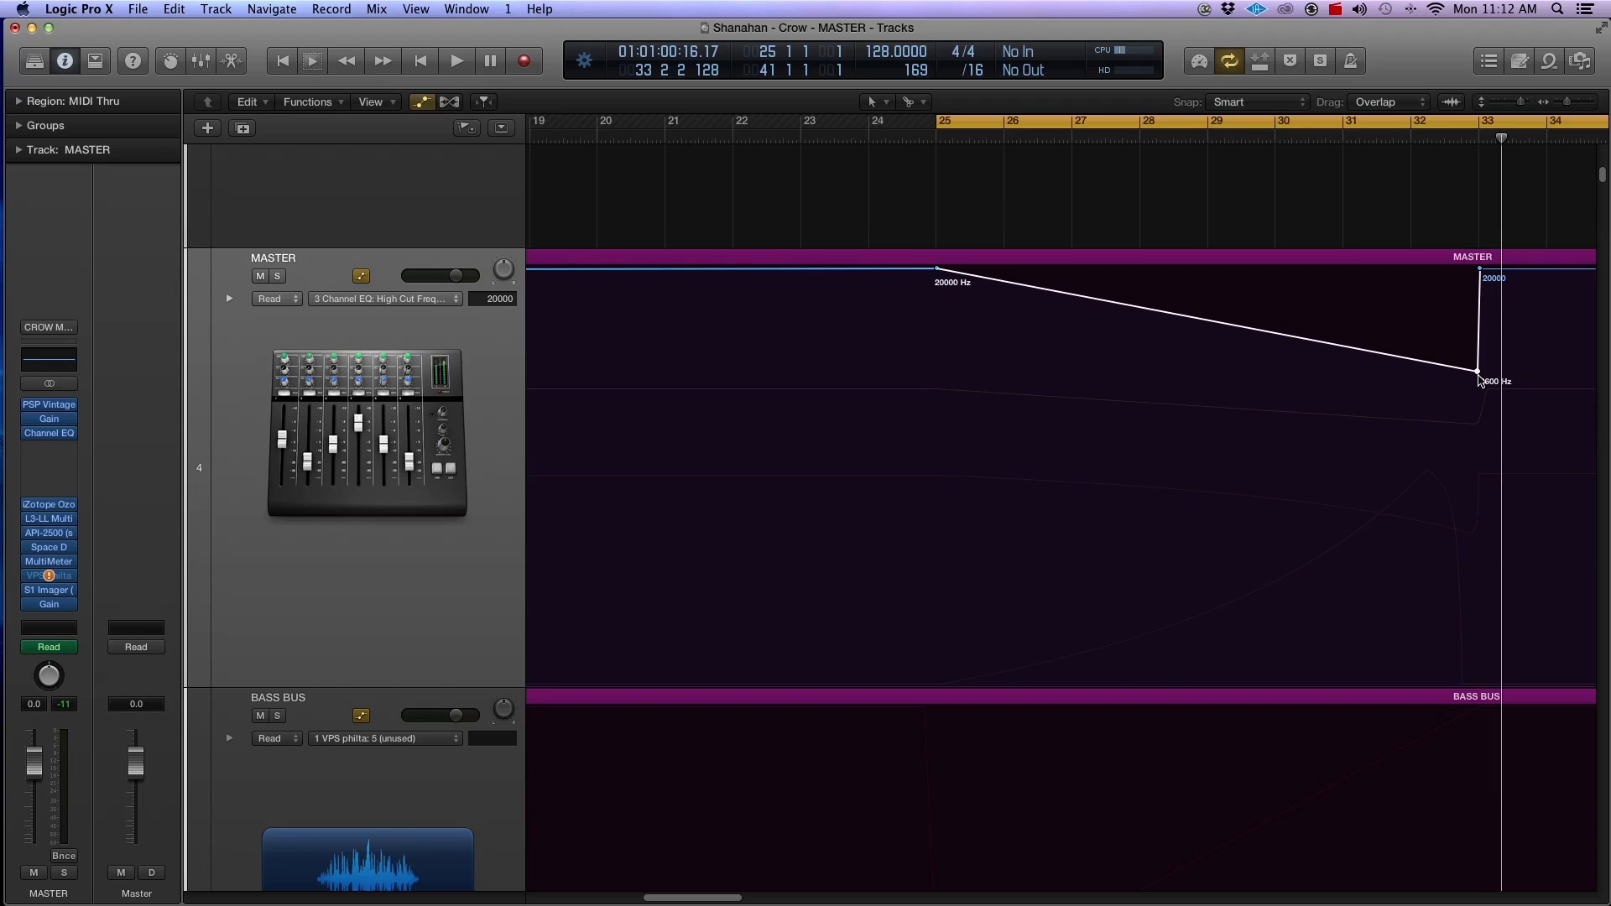
pyautogui.press('super+Left')
pyautogui.moveTo(1482, 377); pyautogui.dragTo(1490, 340)
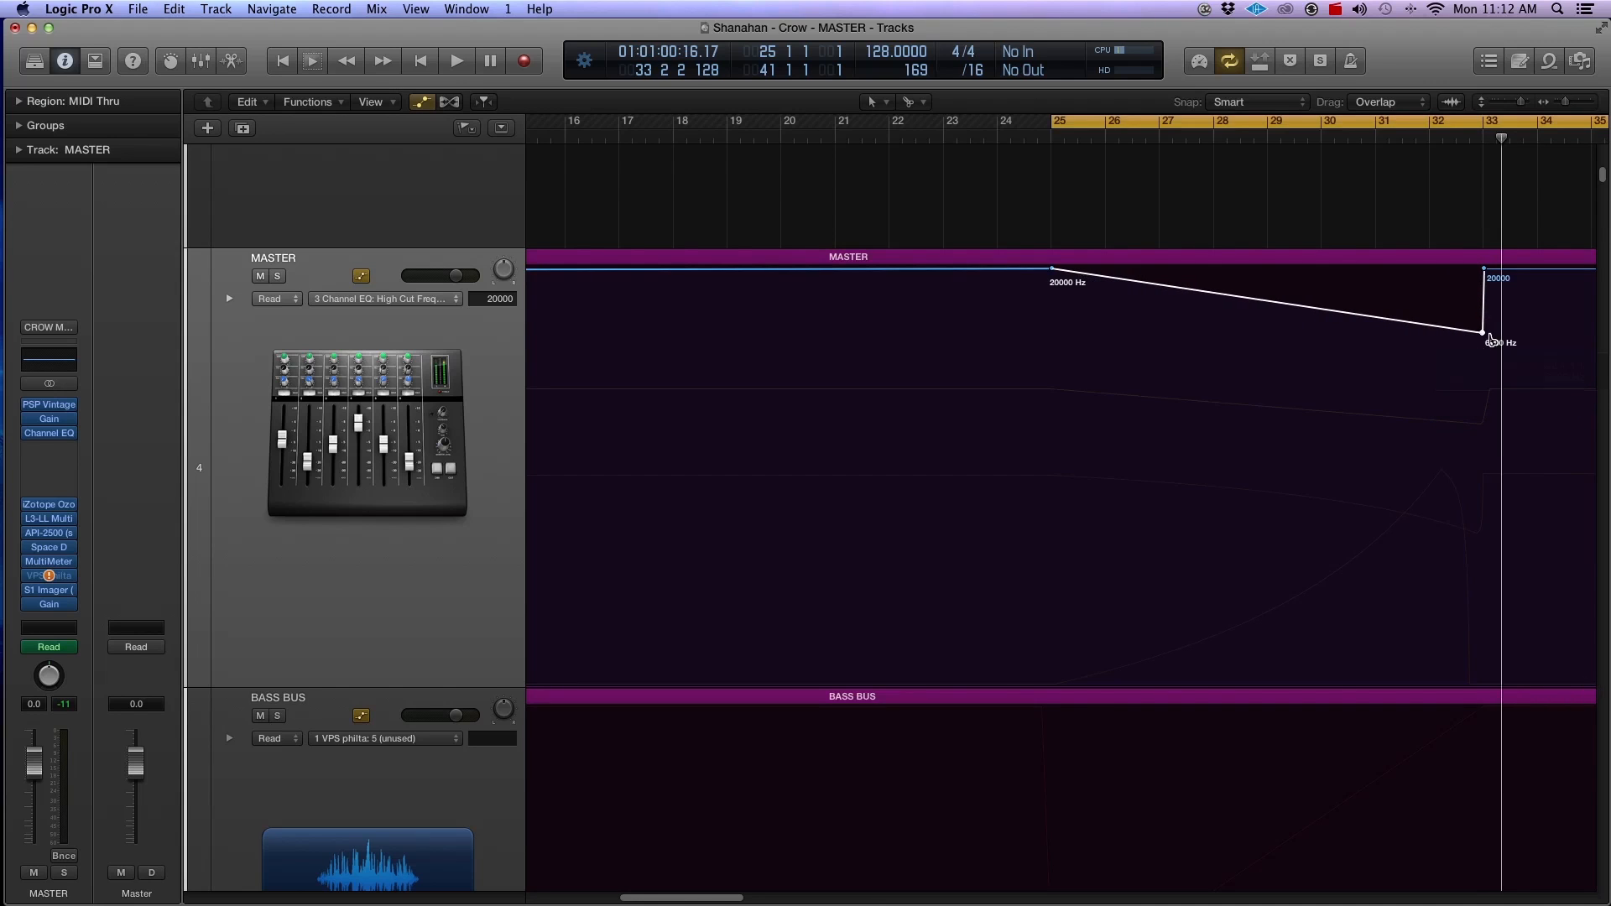
pyautogui.press('super+Right')
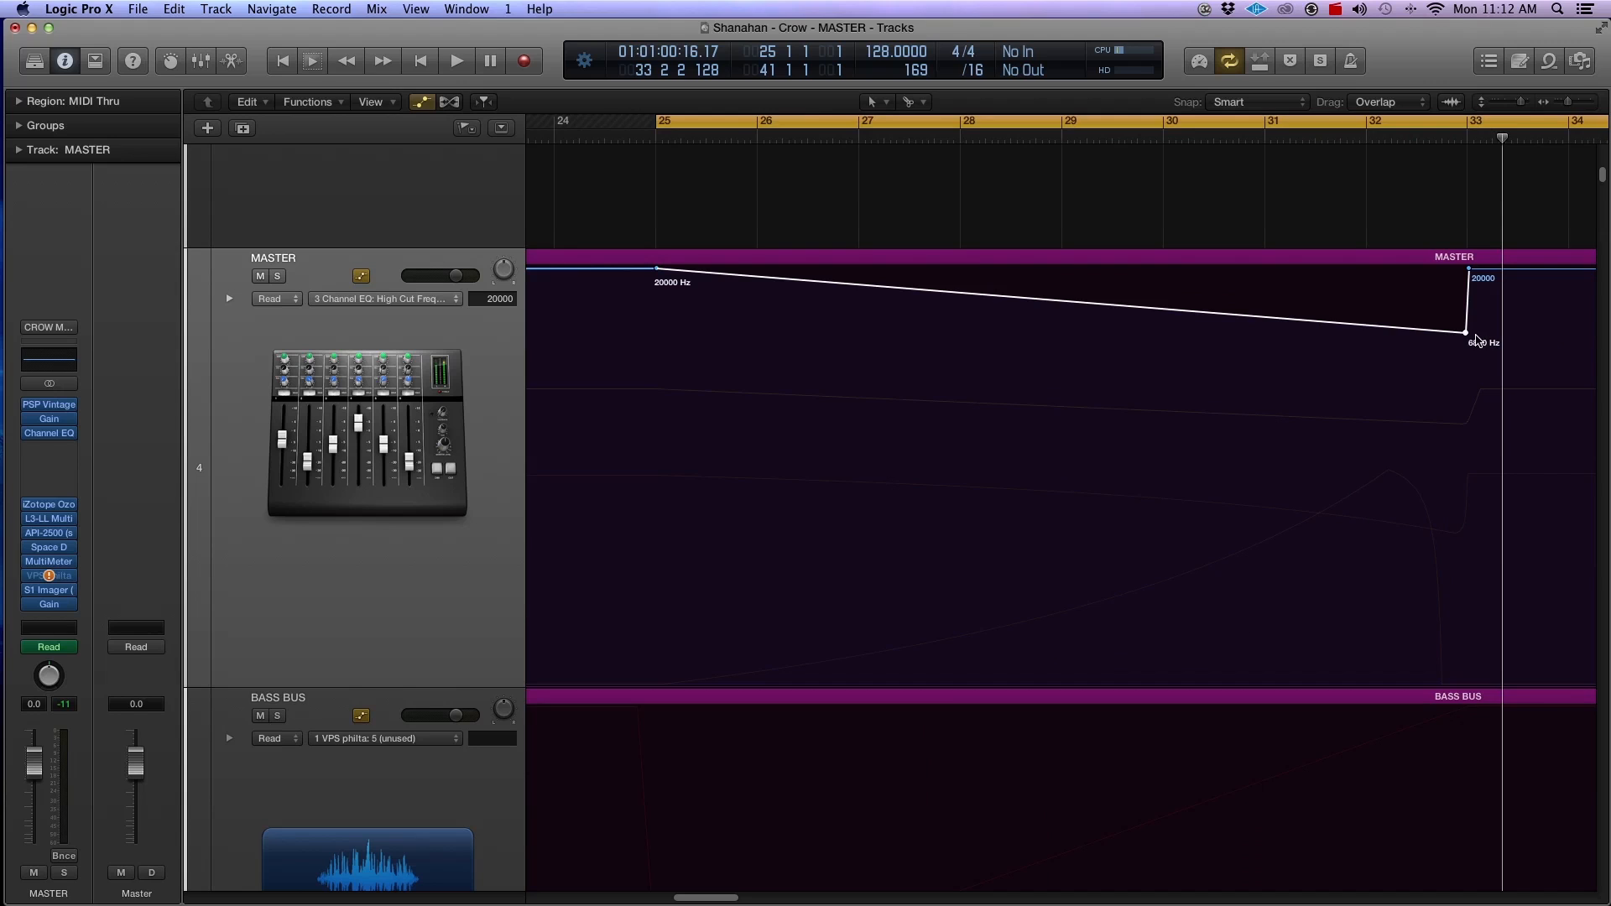
pyautogui.moveTo(1467, 336)
pyautogui.mouseDown()
pyautogui.moveTo(1469, 307)
pyautogui.moveTo(1467, 361)
pyautogui.mouseUp()
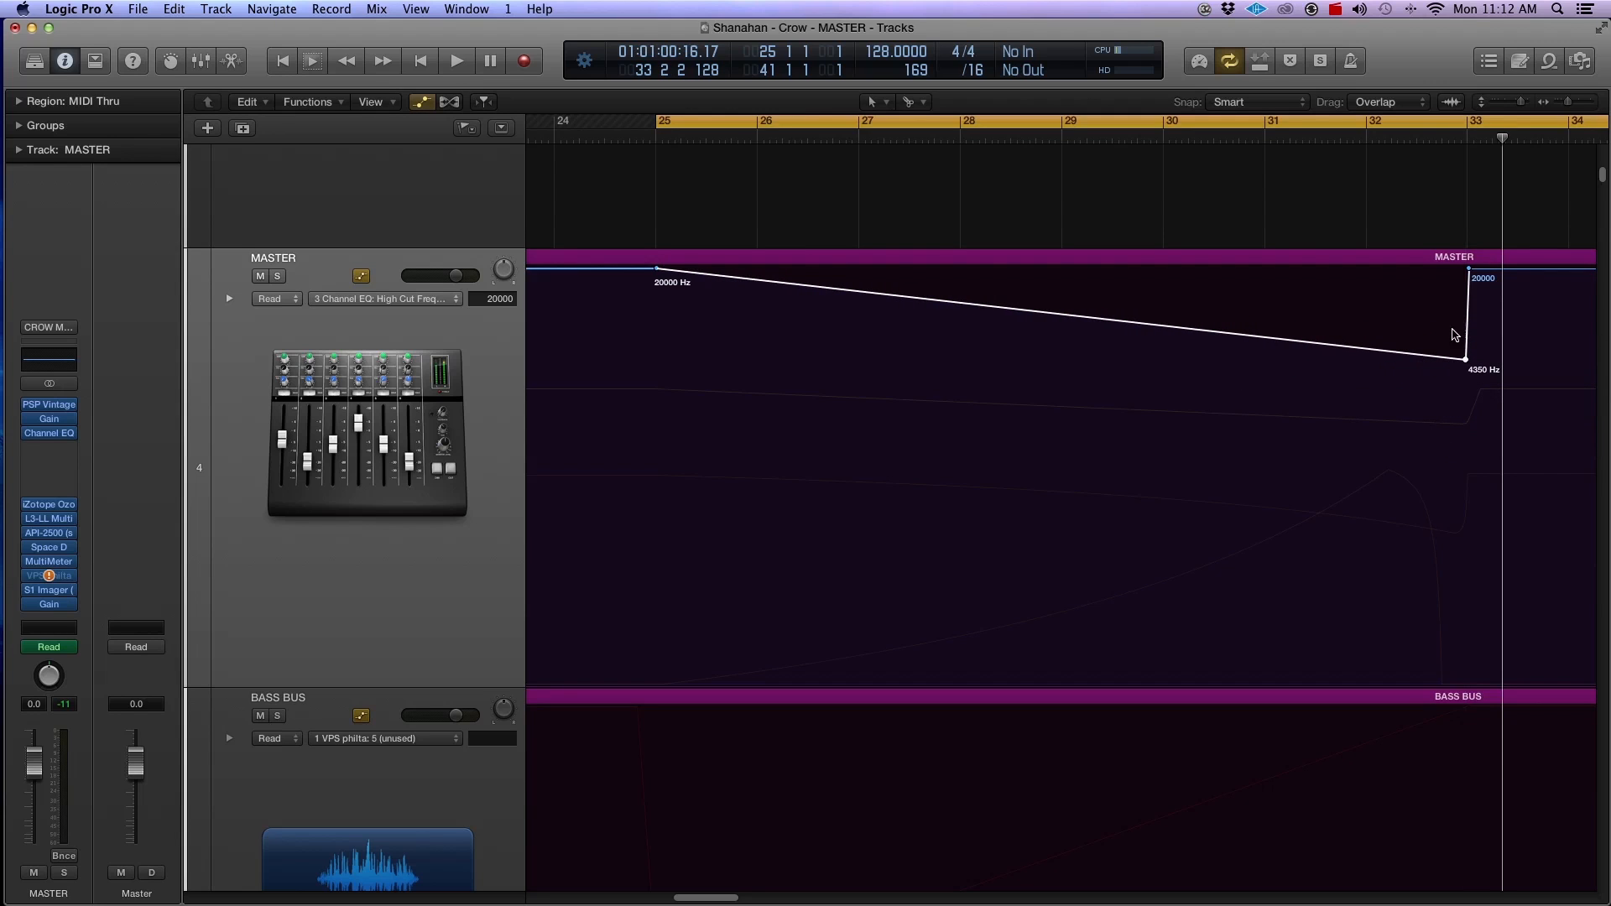
pyautogui.press('super+Left')
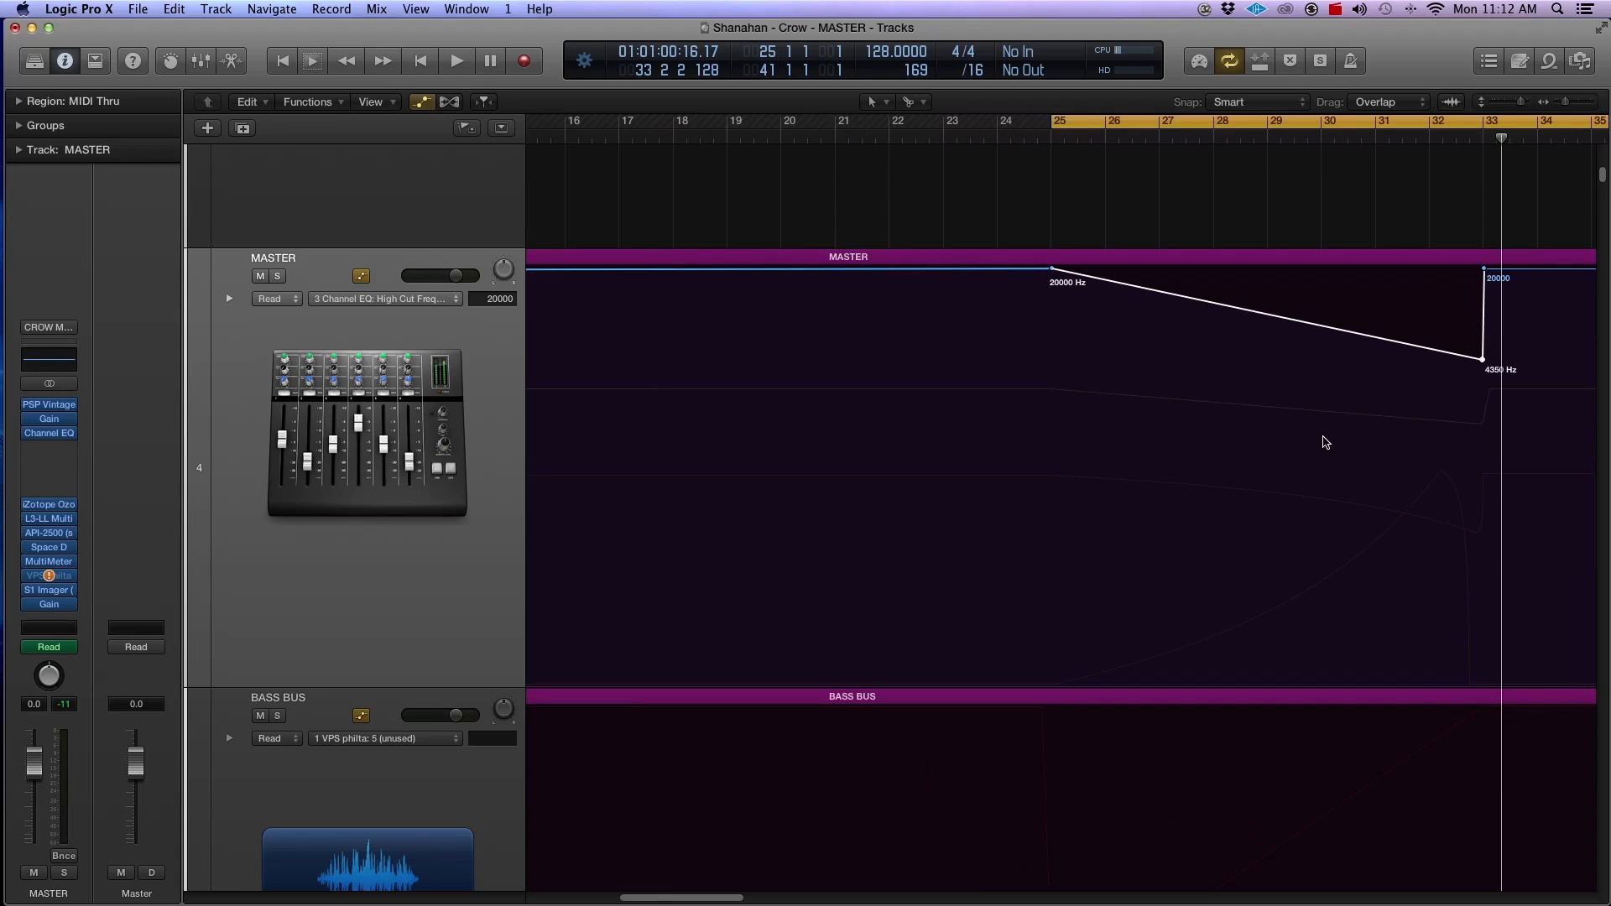
# Step: Play the buildup, raise the low point of the high cut ramp to 12400 Hz at bar 33, and stop playback
pyautogui.press('space')
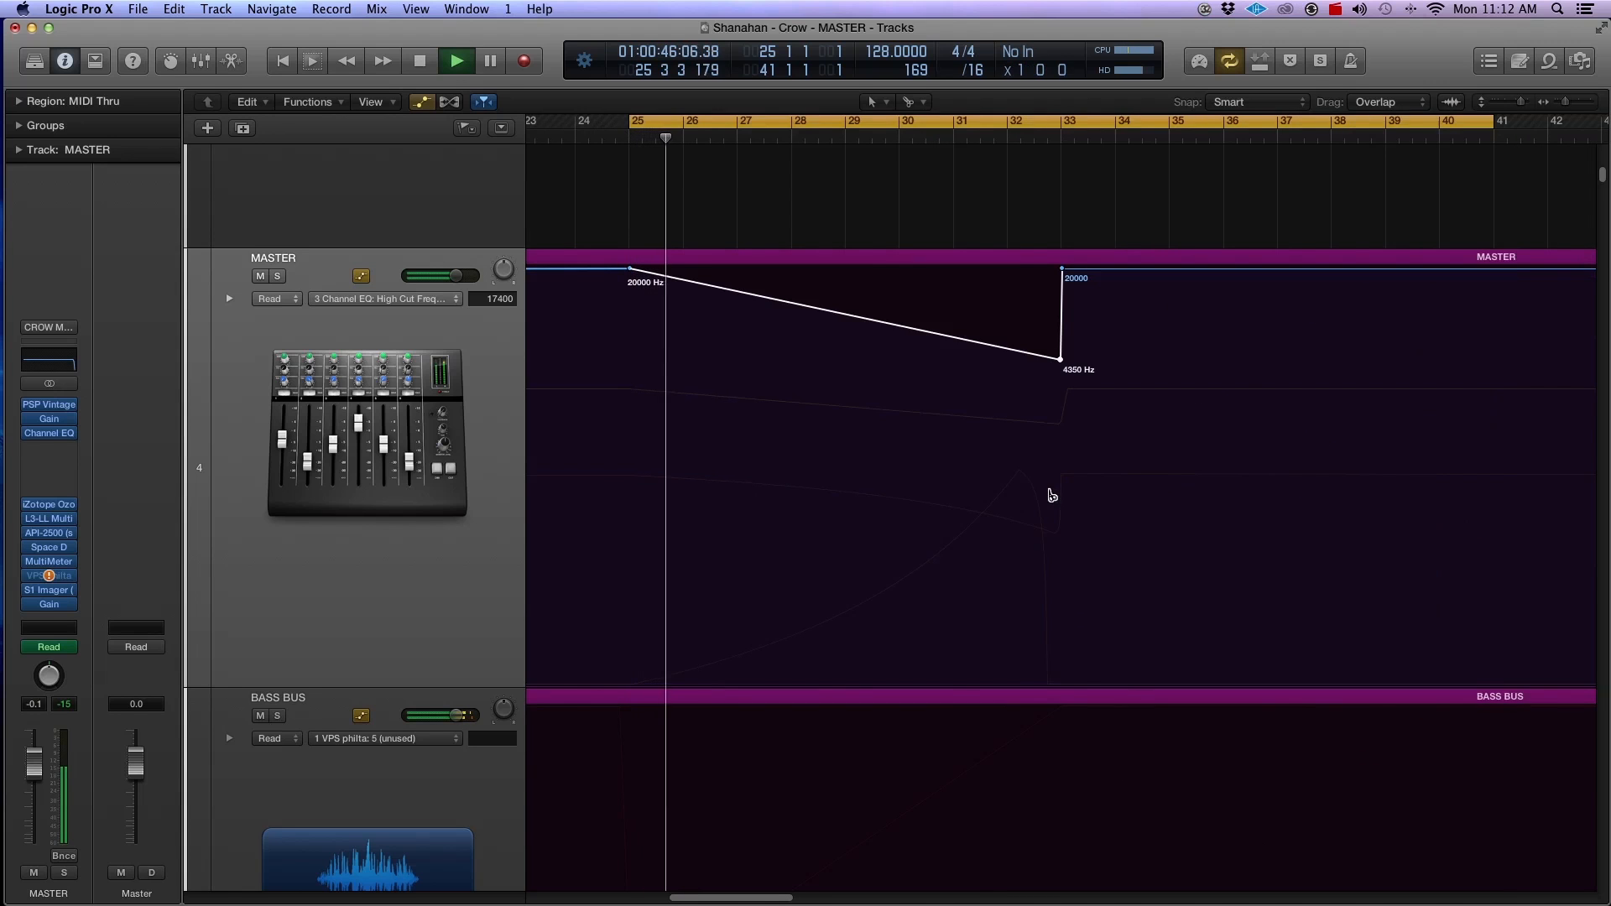
pyautogui.press('super+Right')
pyautogui.moveTo(692, 900); pyautogui.dragTo(723, 902)
pyautogui.press('super+Left')
pyautogui.press('super+Left')
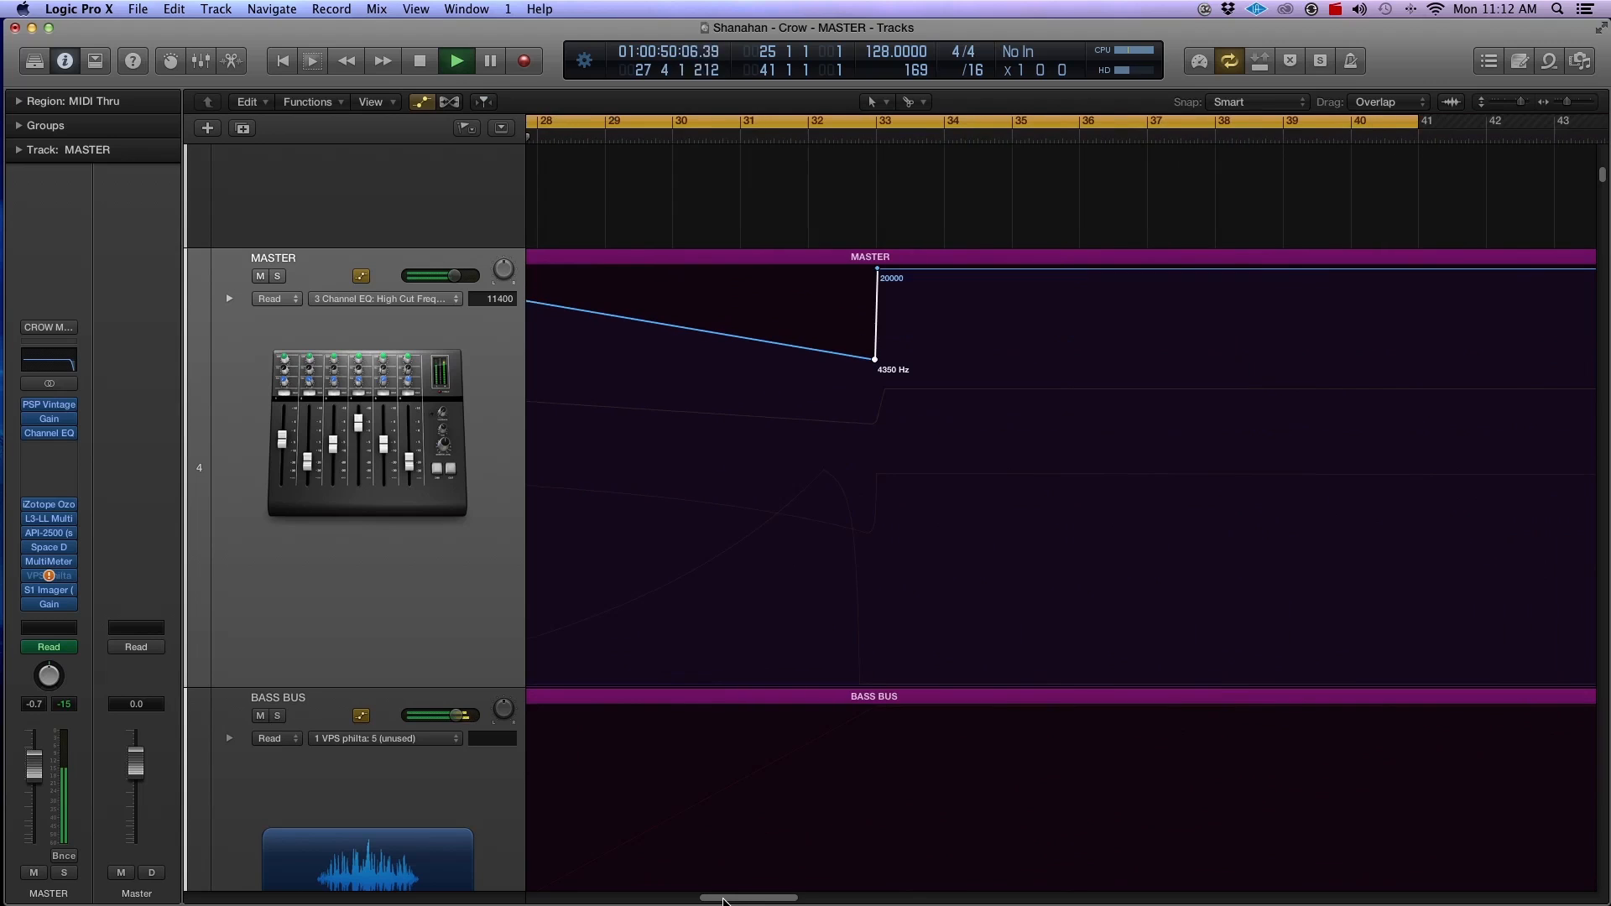
pyautogui.moveTo(877, 371); pyautogui.dragTo(875, 299)
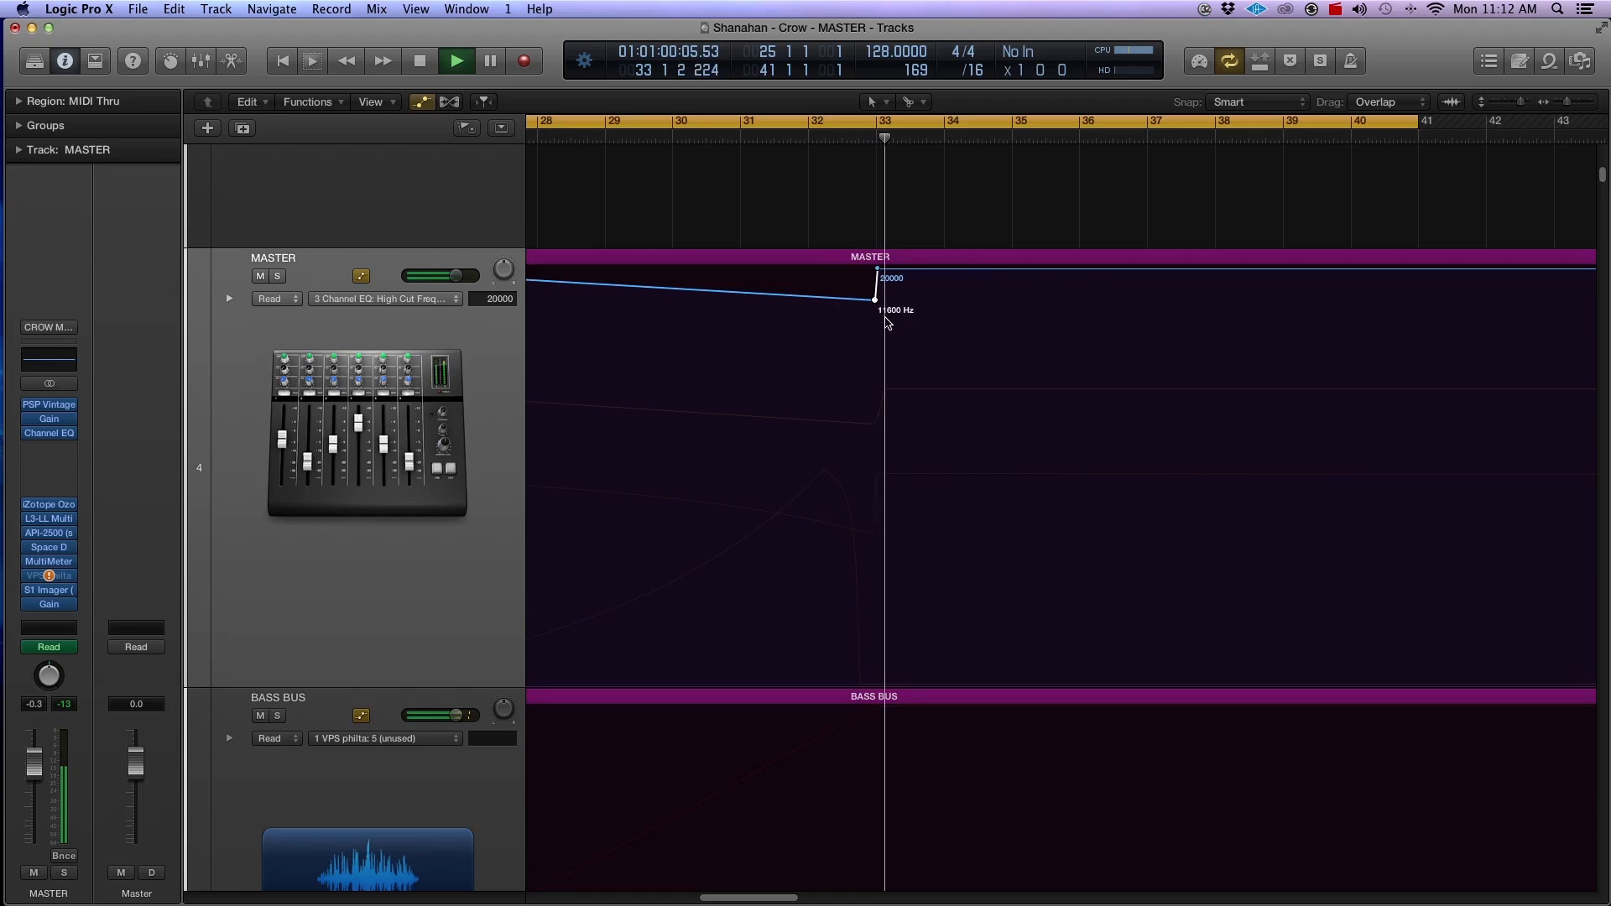
pyautogui.moveTo(875, 299)
pyautogui.mouseDown()
pyautogui.moveTo(882, 269)
pyautogui.moveTo(879, 295)
pyautogui.mouseUp()
pyautogui.press('space')
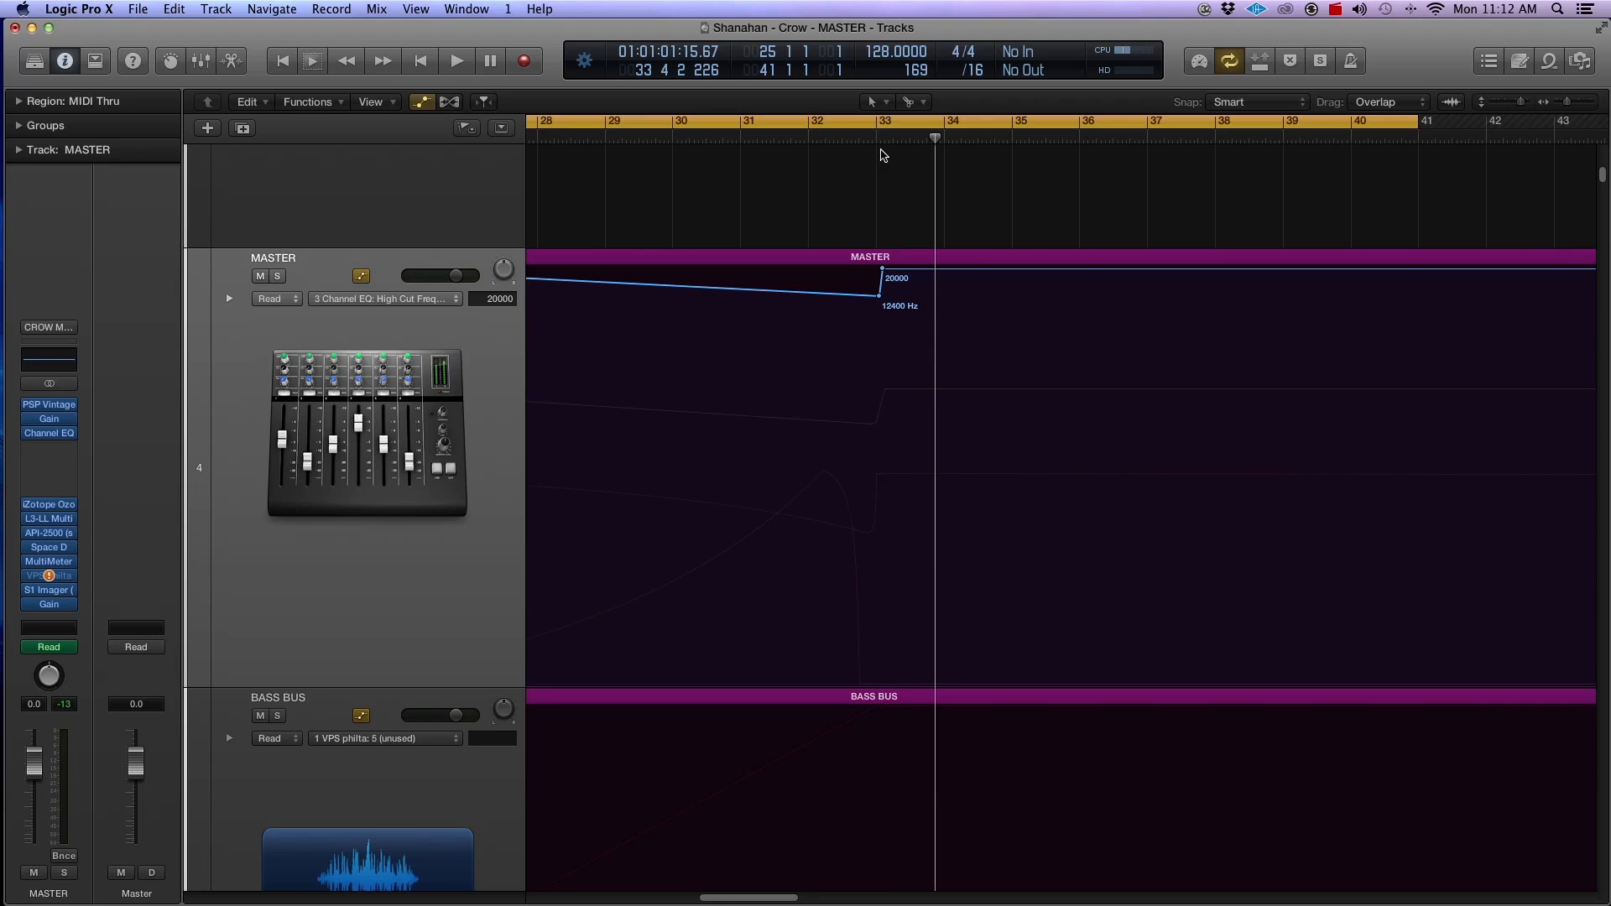
# Step: Turn off the cycle range and play from shortly after bar 31 to hear the high cut ramp into the drop
pyautogui.click(878, 122)
pyautogui.click(758, 141)
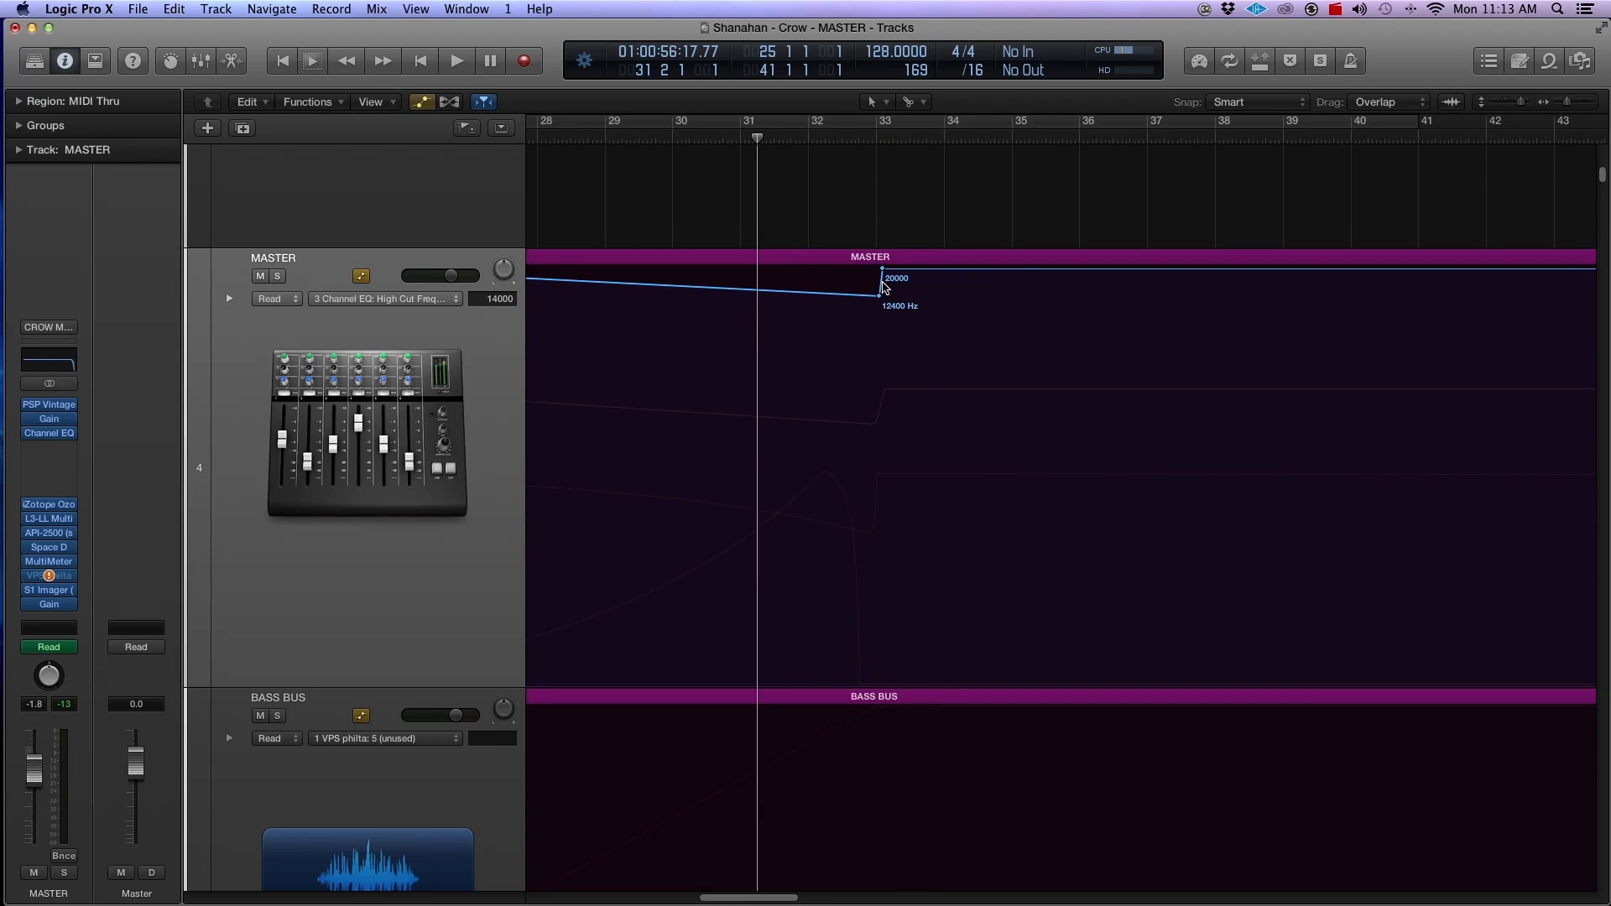
pyautogui.press('super+Right')
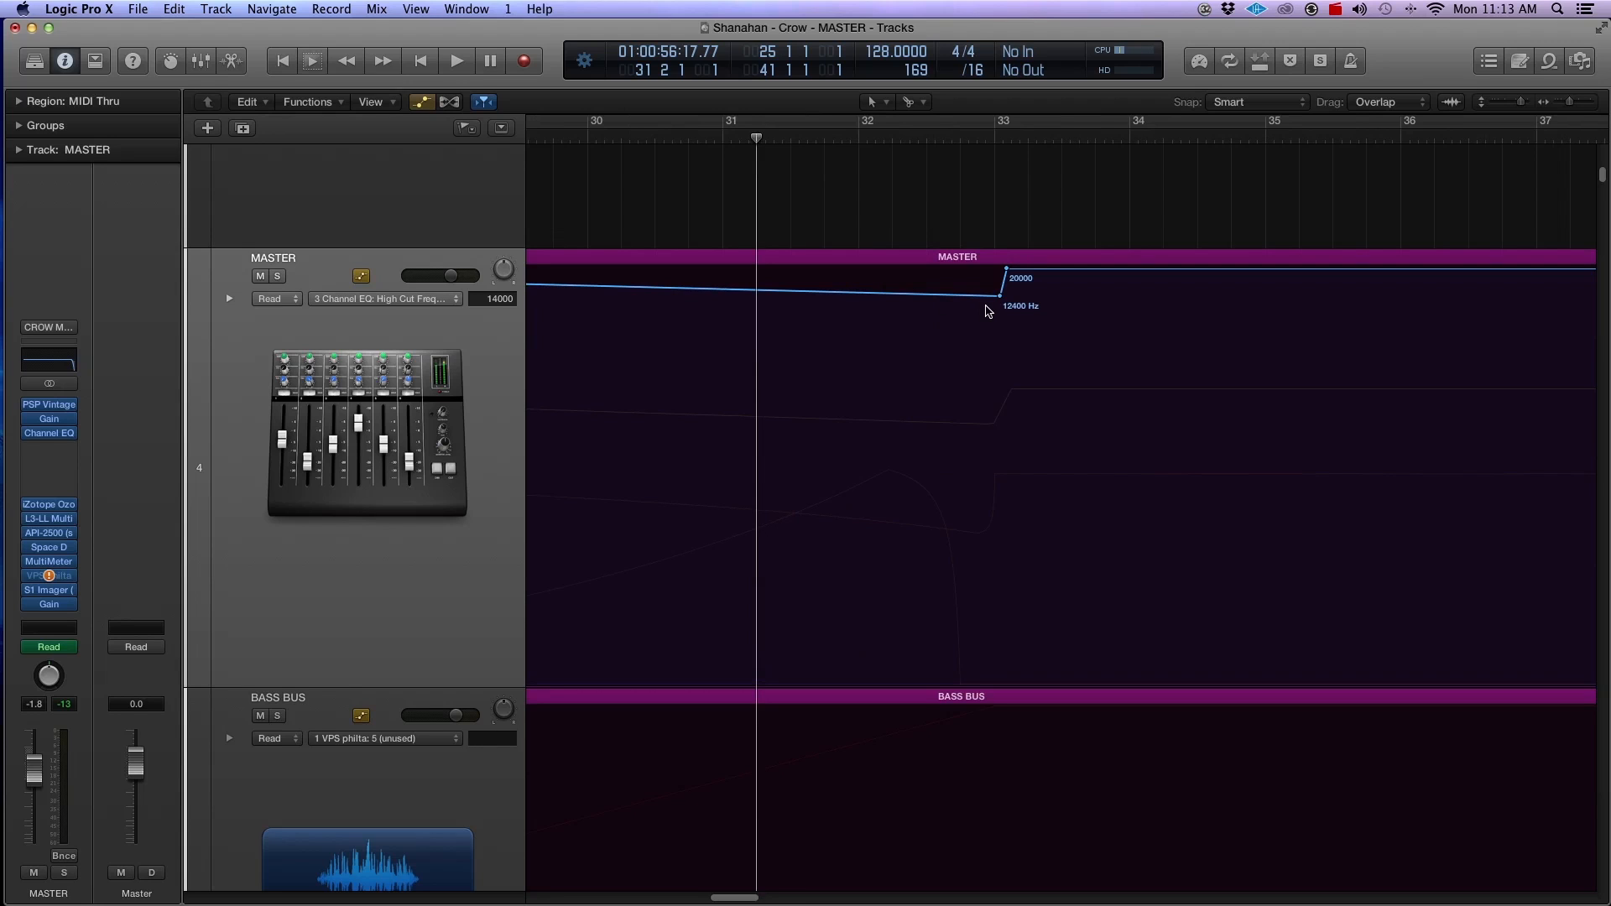
pyautogui.moveTo(60, 408)
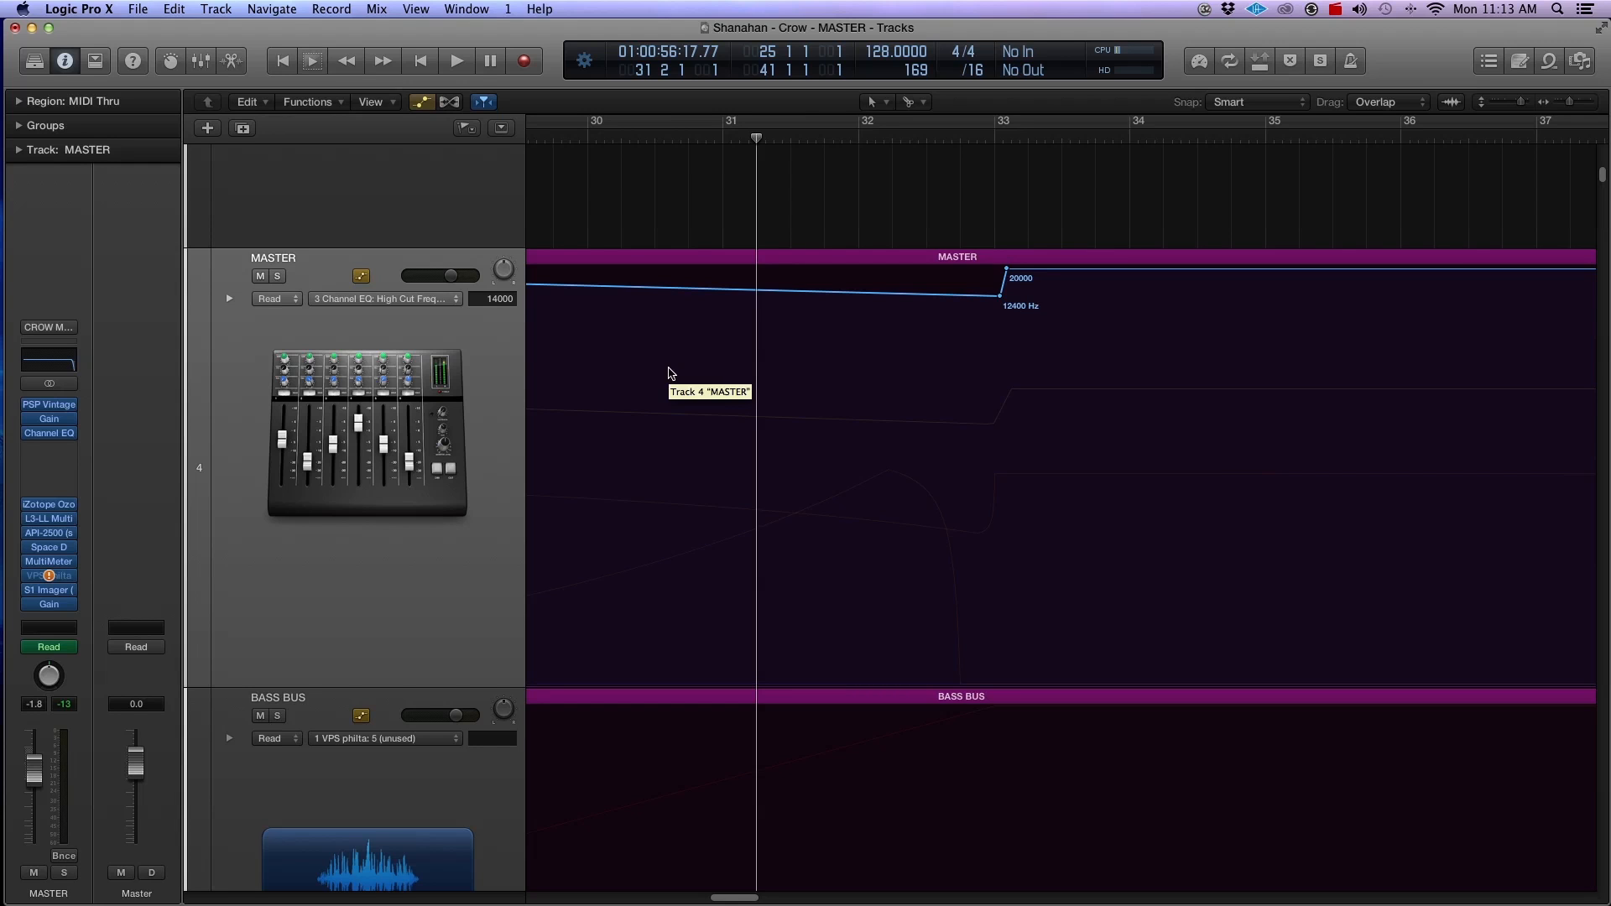
pyautogui.press('space')
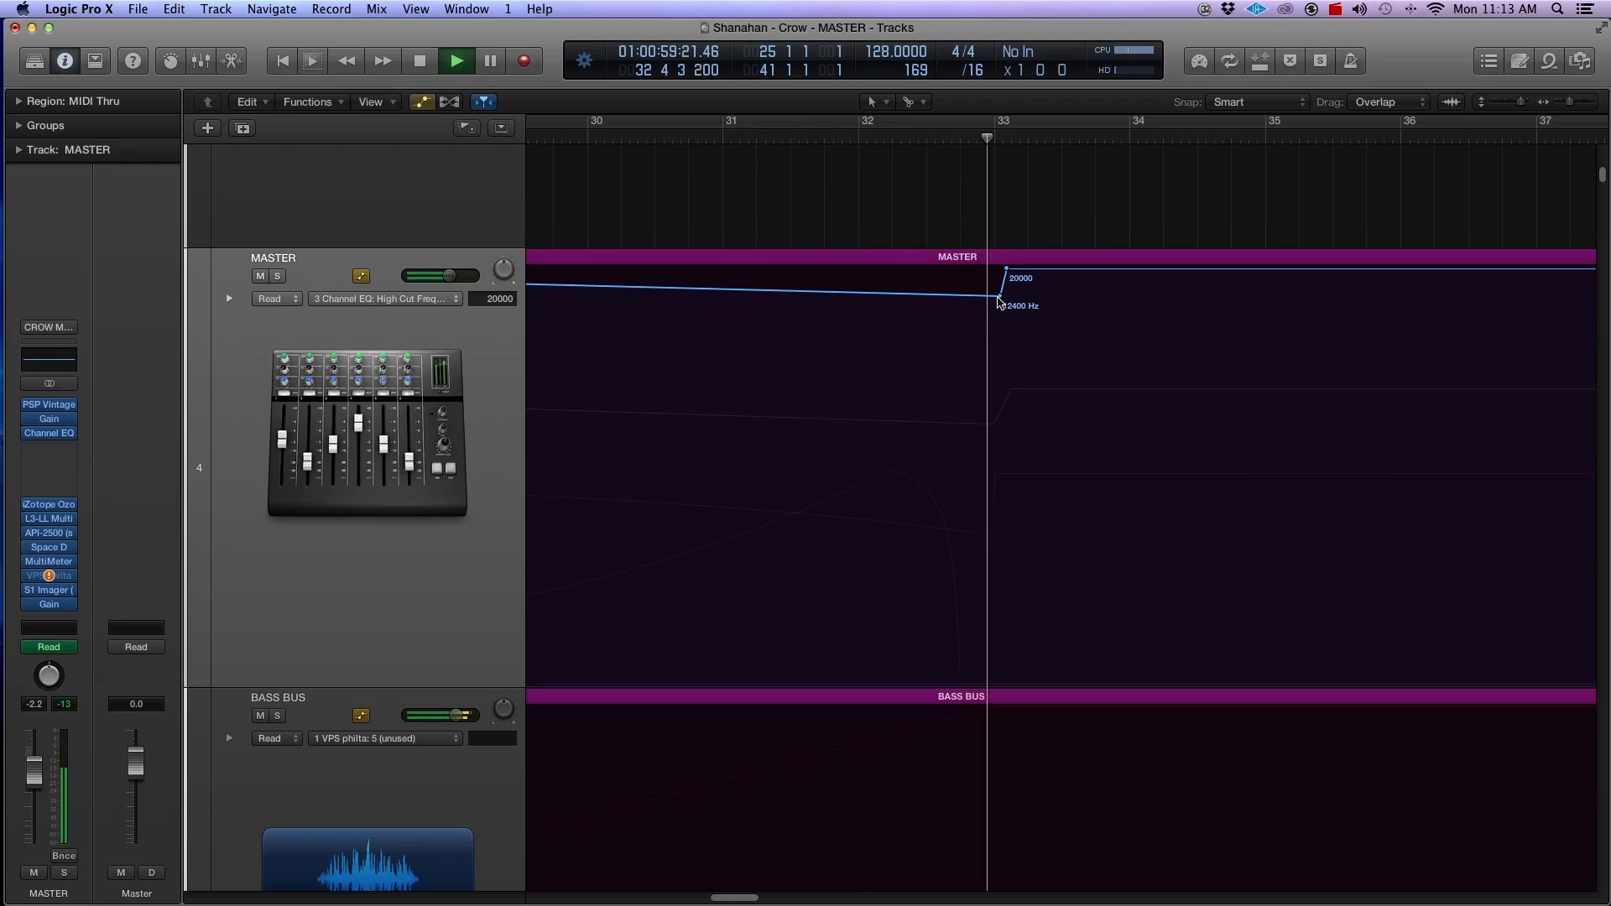
# Step: Shift the 20000 Hz and 12400 Hz high cut points slightly past bar 33 and replay from about bar 31
pyautogui.moveTo(1007, 270); pyautogui.dragTo(1012, 269)
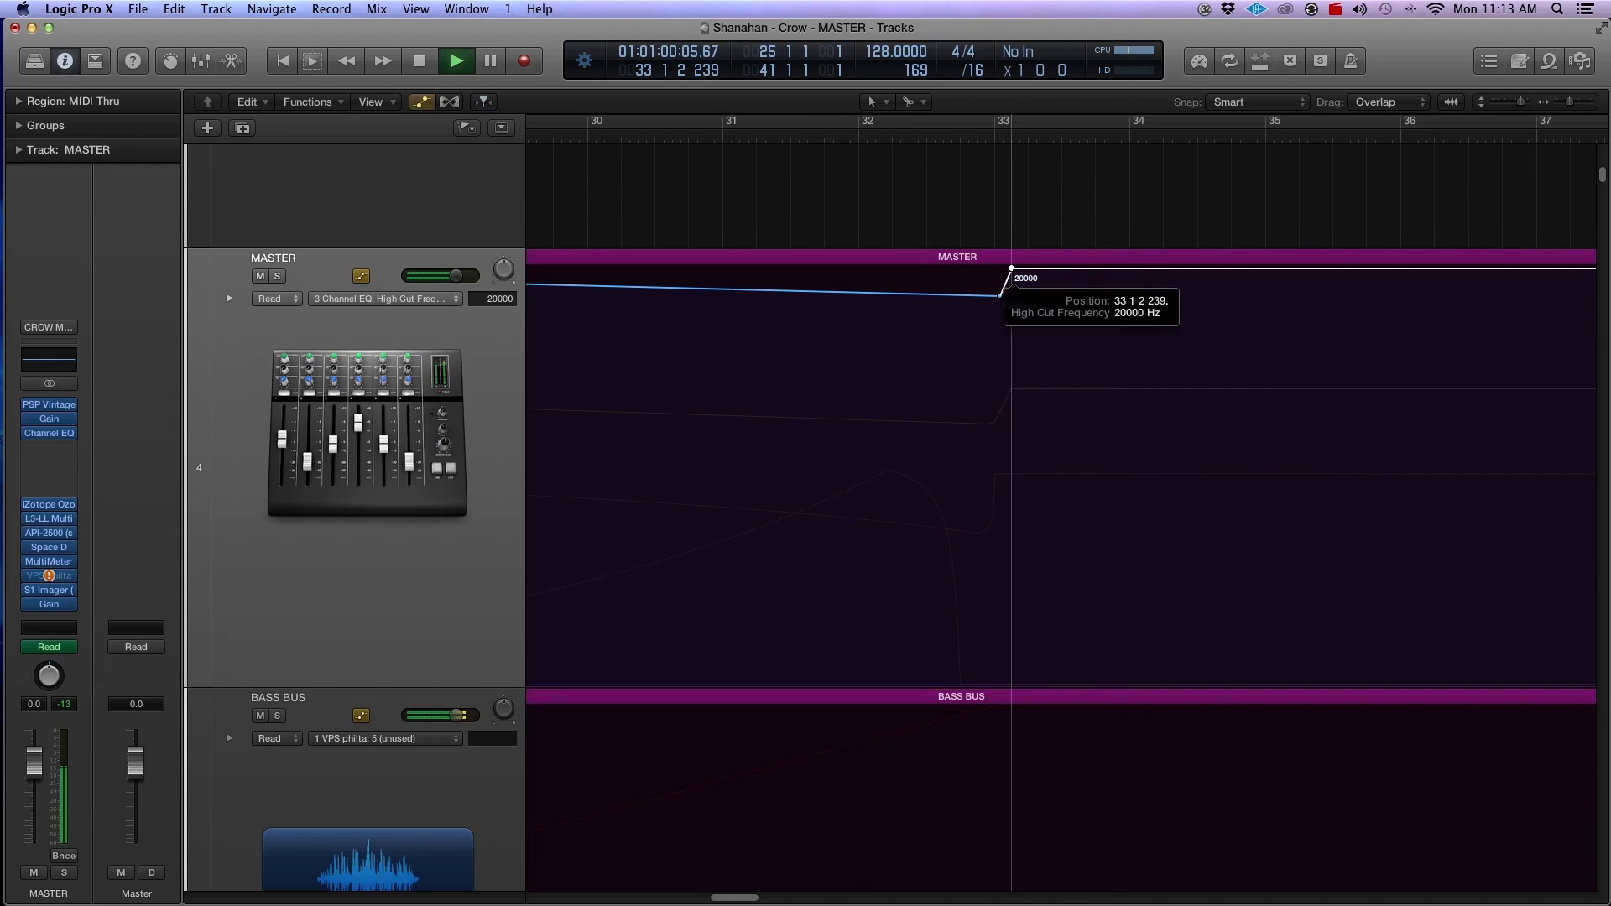
pyautogui.click(1003, 295)
pyautogui.moveTo(1003, 295); pyautogui.dragTo(1007, 295)
pyautogui.click(779, 141)
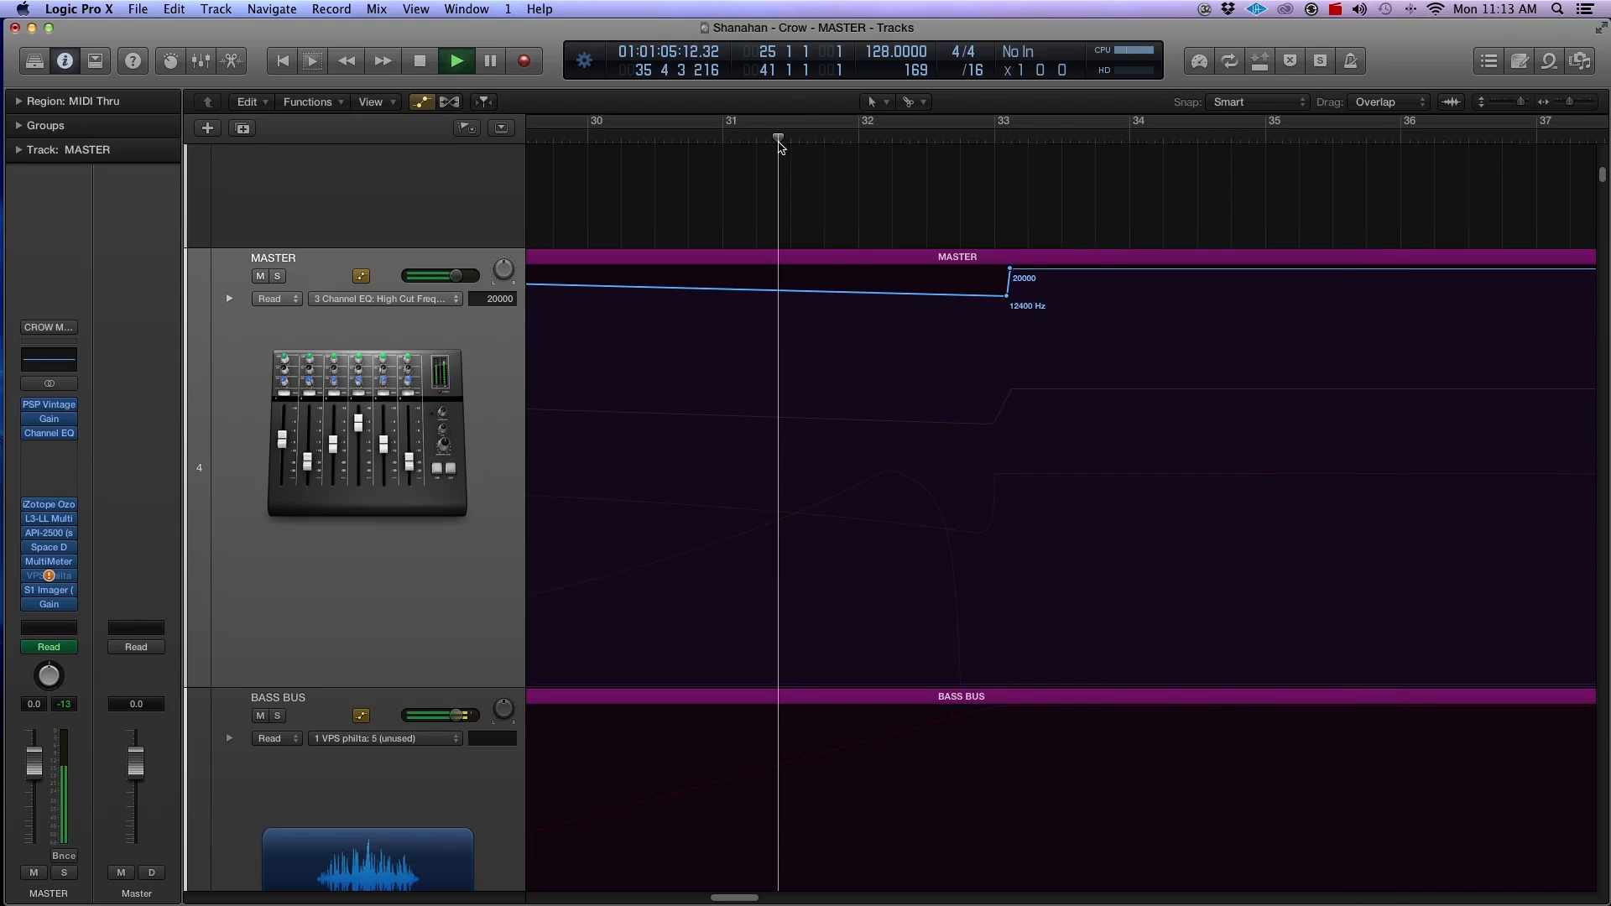
# Step: Enable the Channel EQ Analyzer on MASTER with a 30dB/s decay, replay the transition into bar 33, and stop playback
pyautogui.click(49, 433)
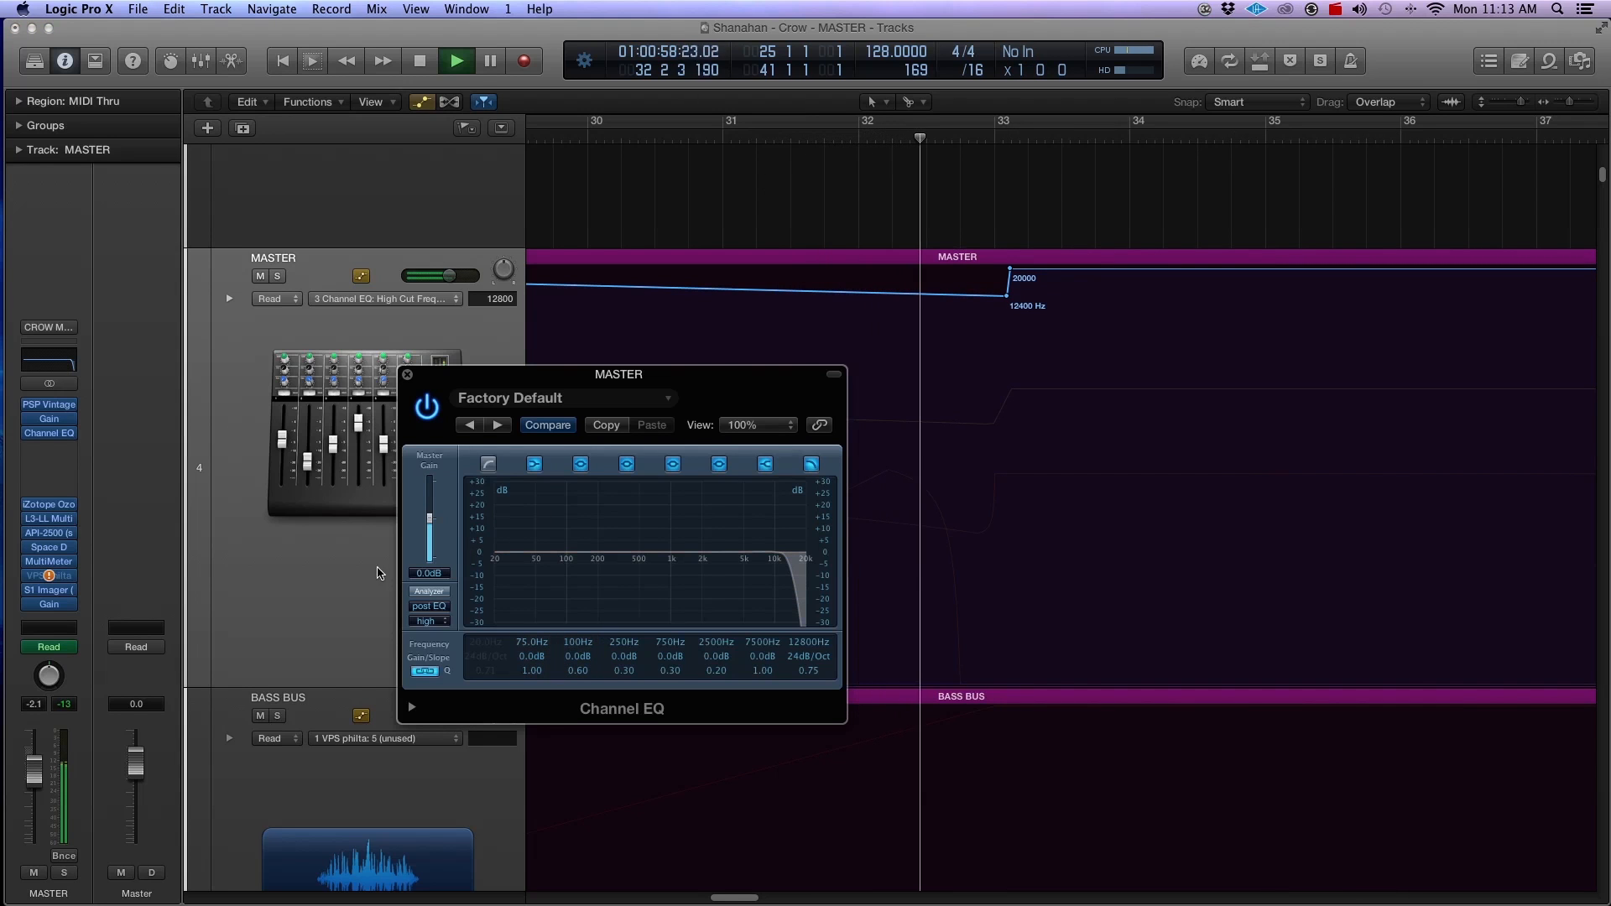
pyautogui.click(429, 591)
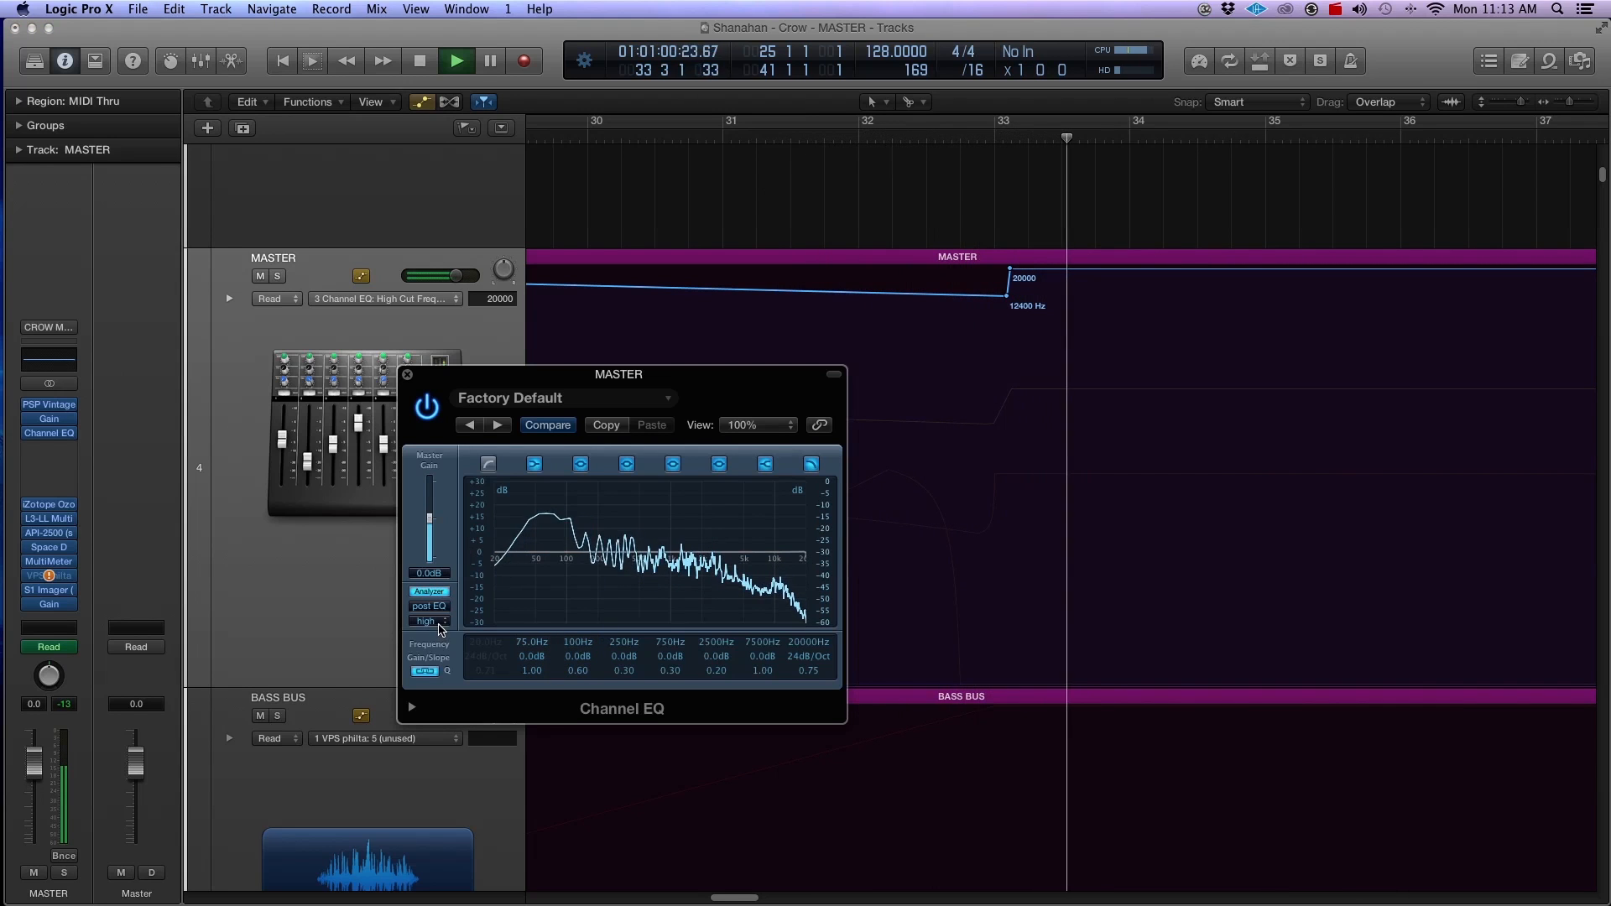
pyautogui.click(411, 706)
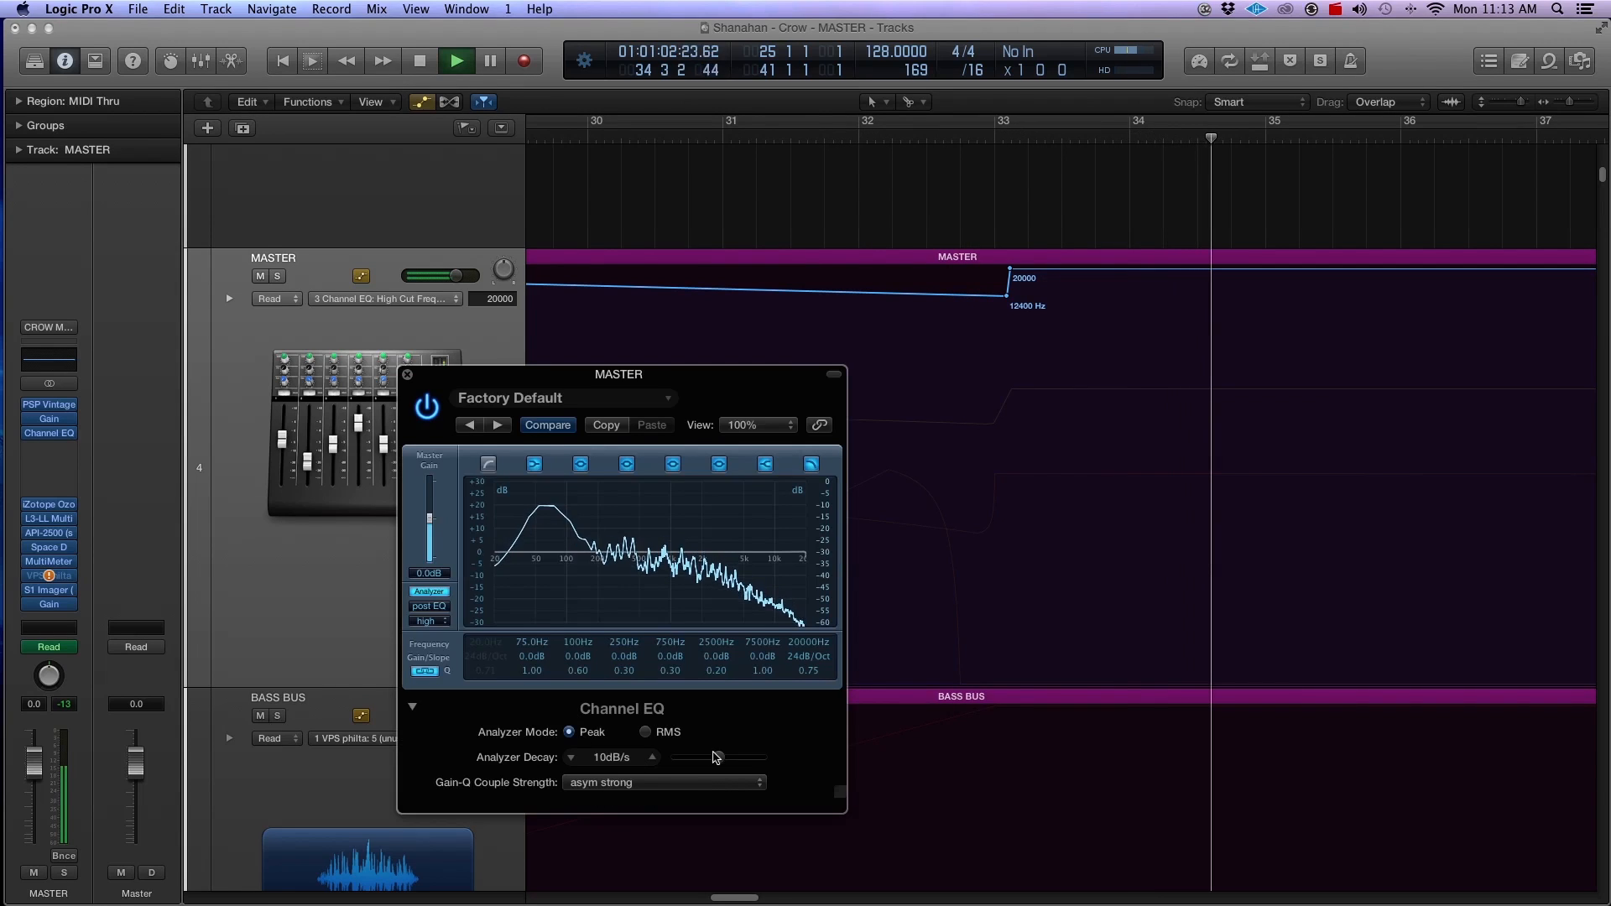
pyautogui.moveTo(716, 757); pyautogui.dragTo(822, 759)
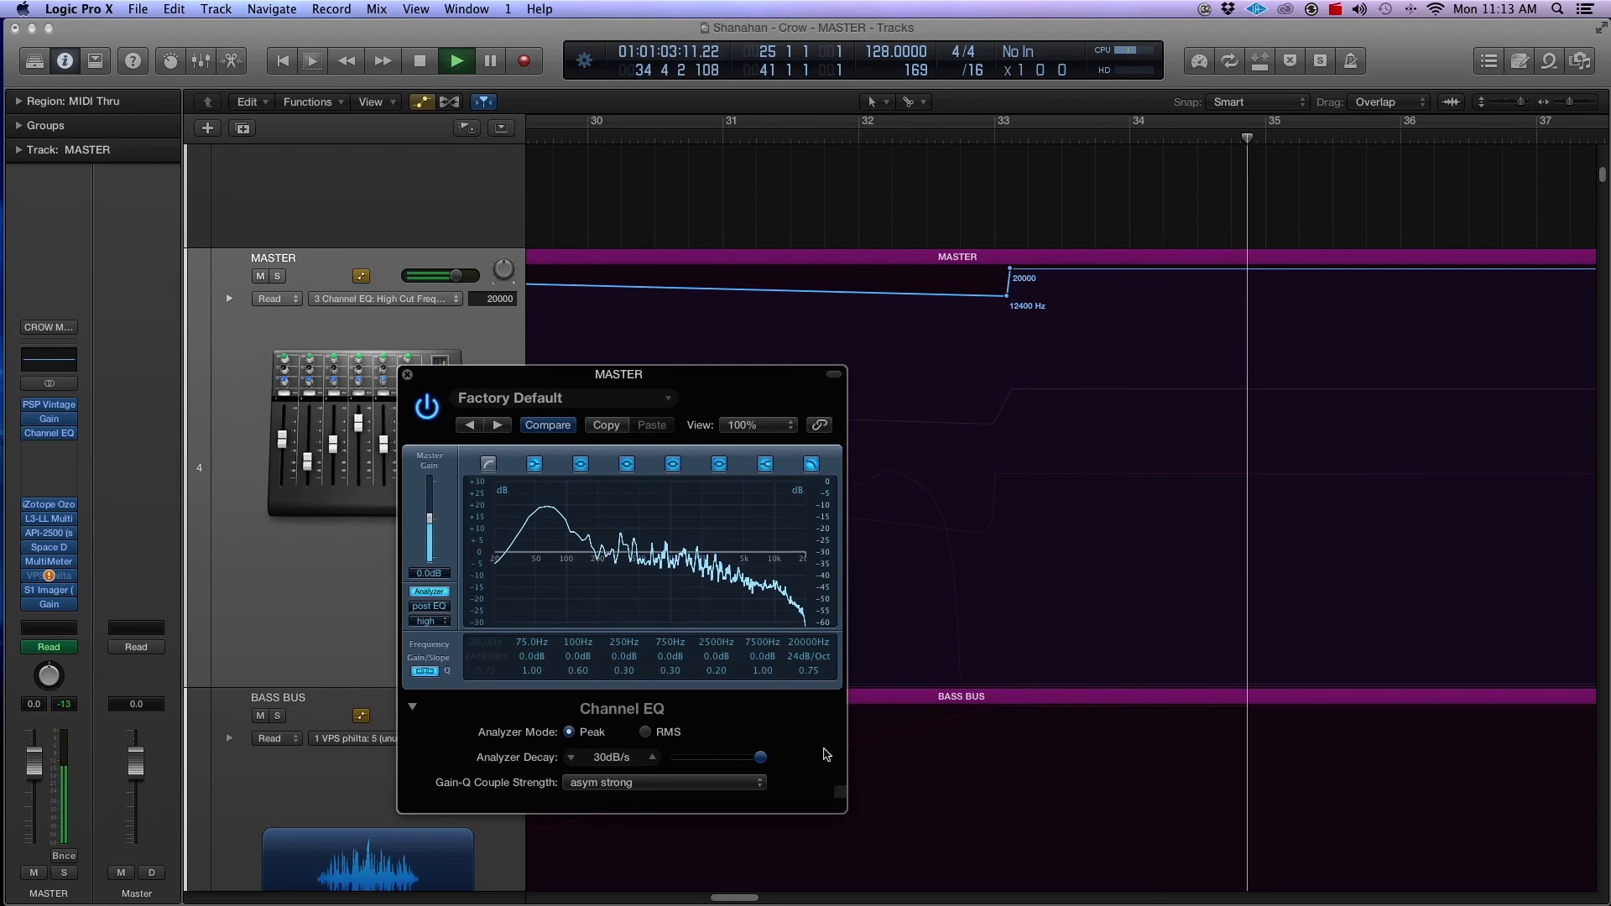
pyautogui.click(832, 139)
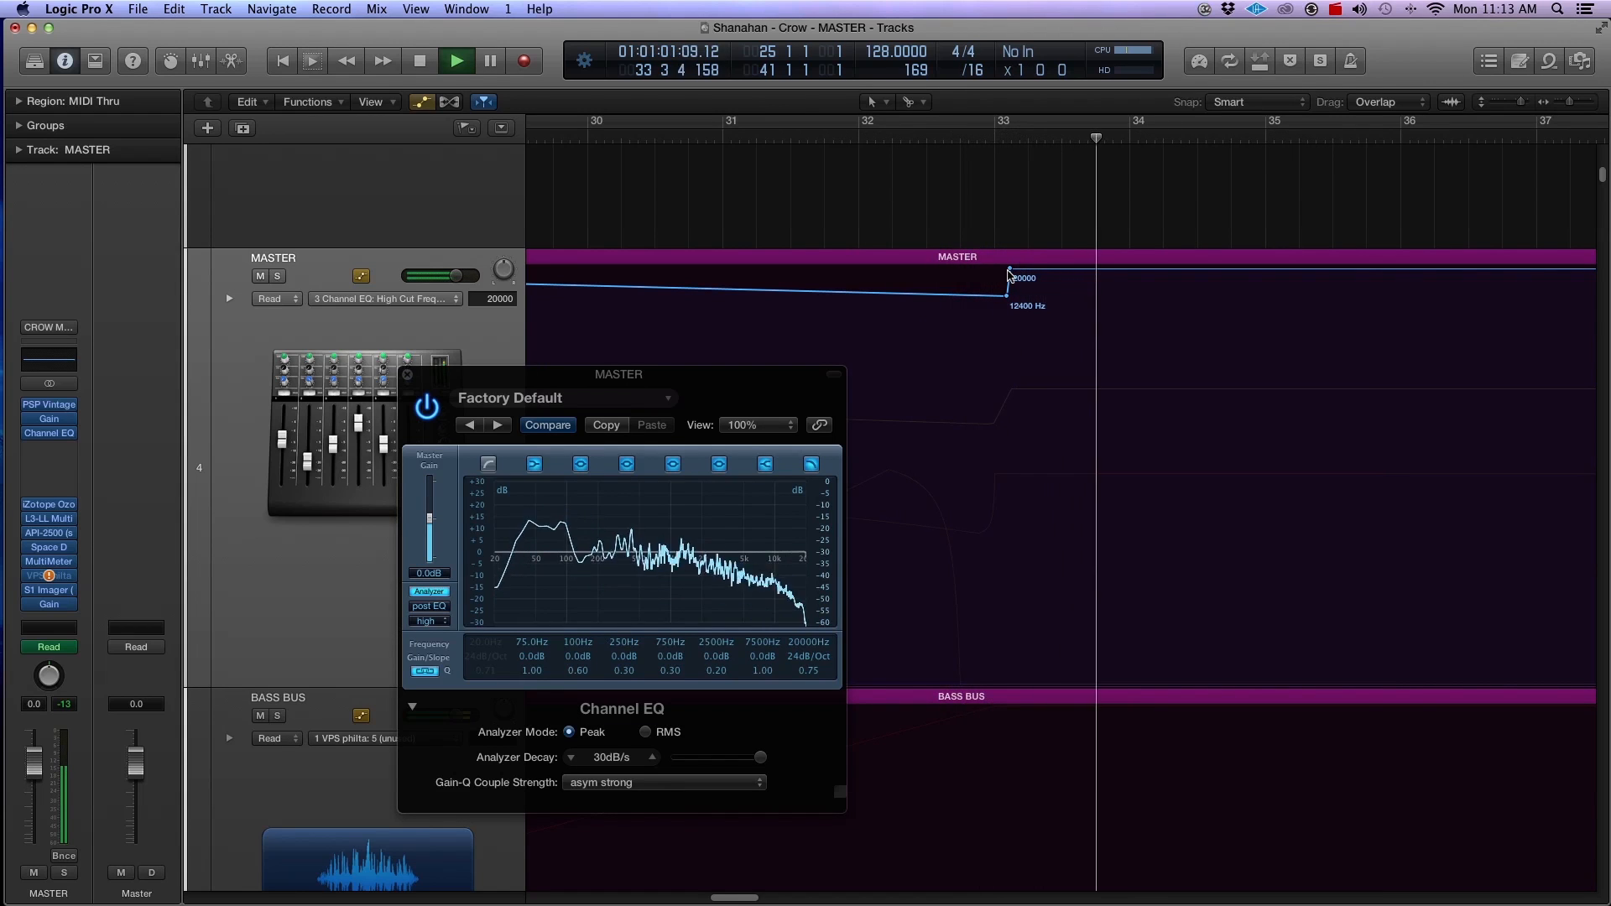
pyautogui.press('space')
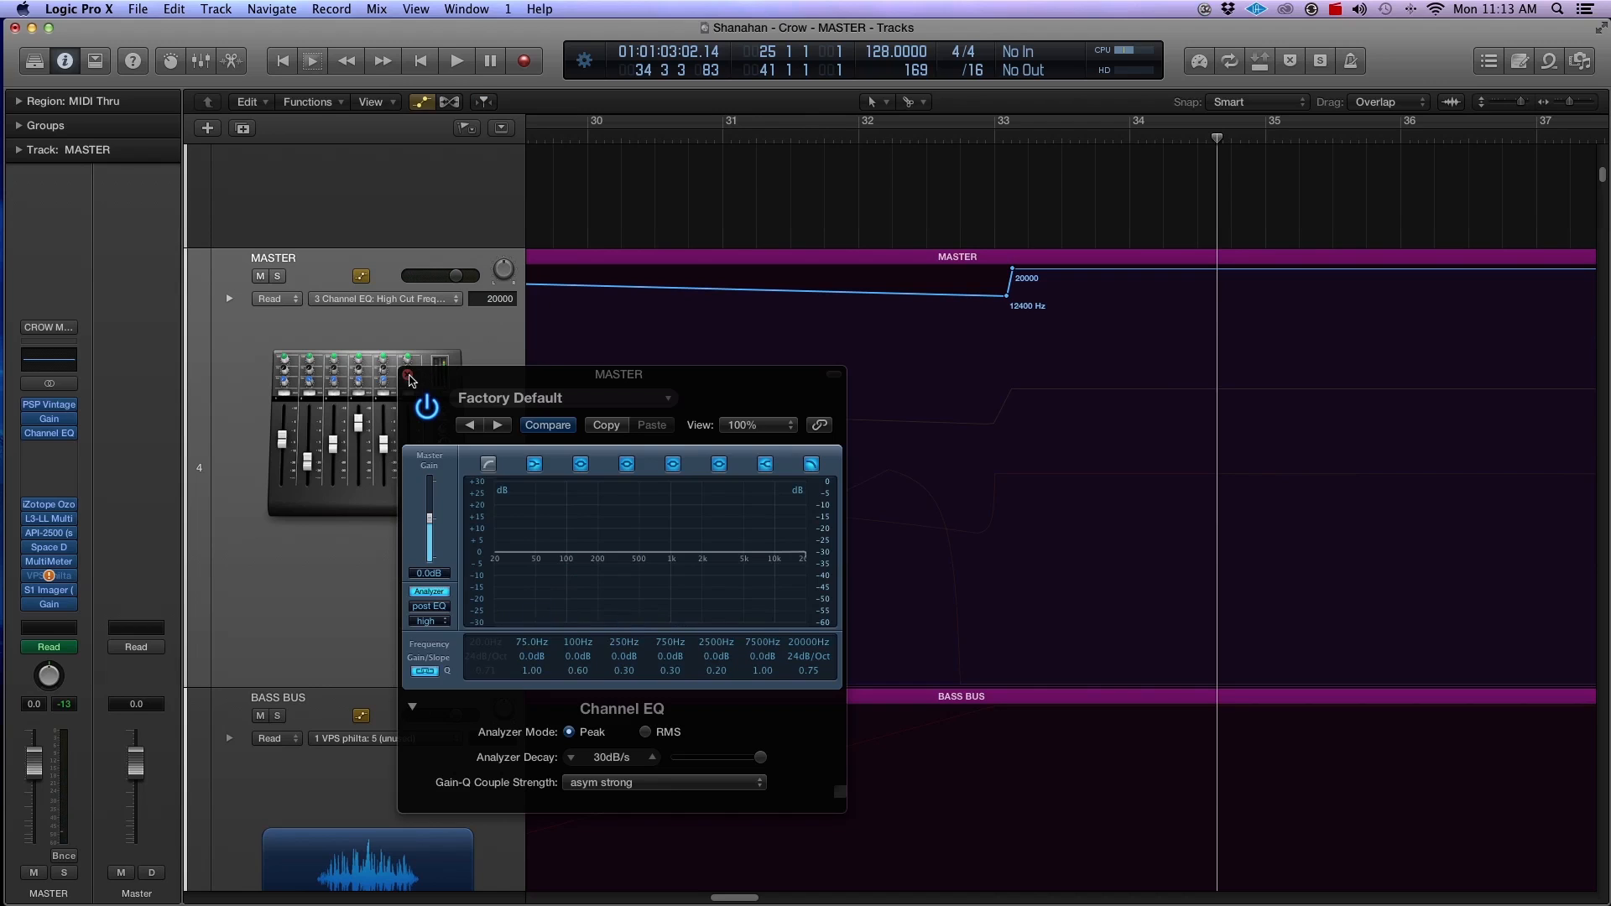
# Step: Turn the cycle range from bar 25 to 41 back on and enable the low cut band in MASTER's Channel EQ
pyautogui.click(408, 375)
pyautogui.press('super+Left')
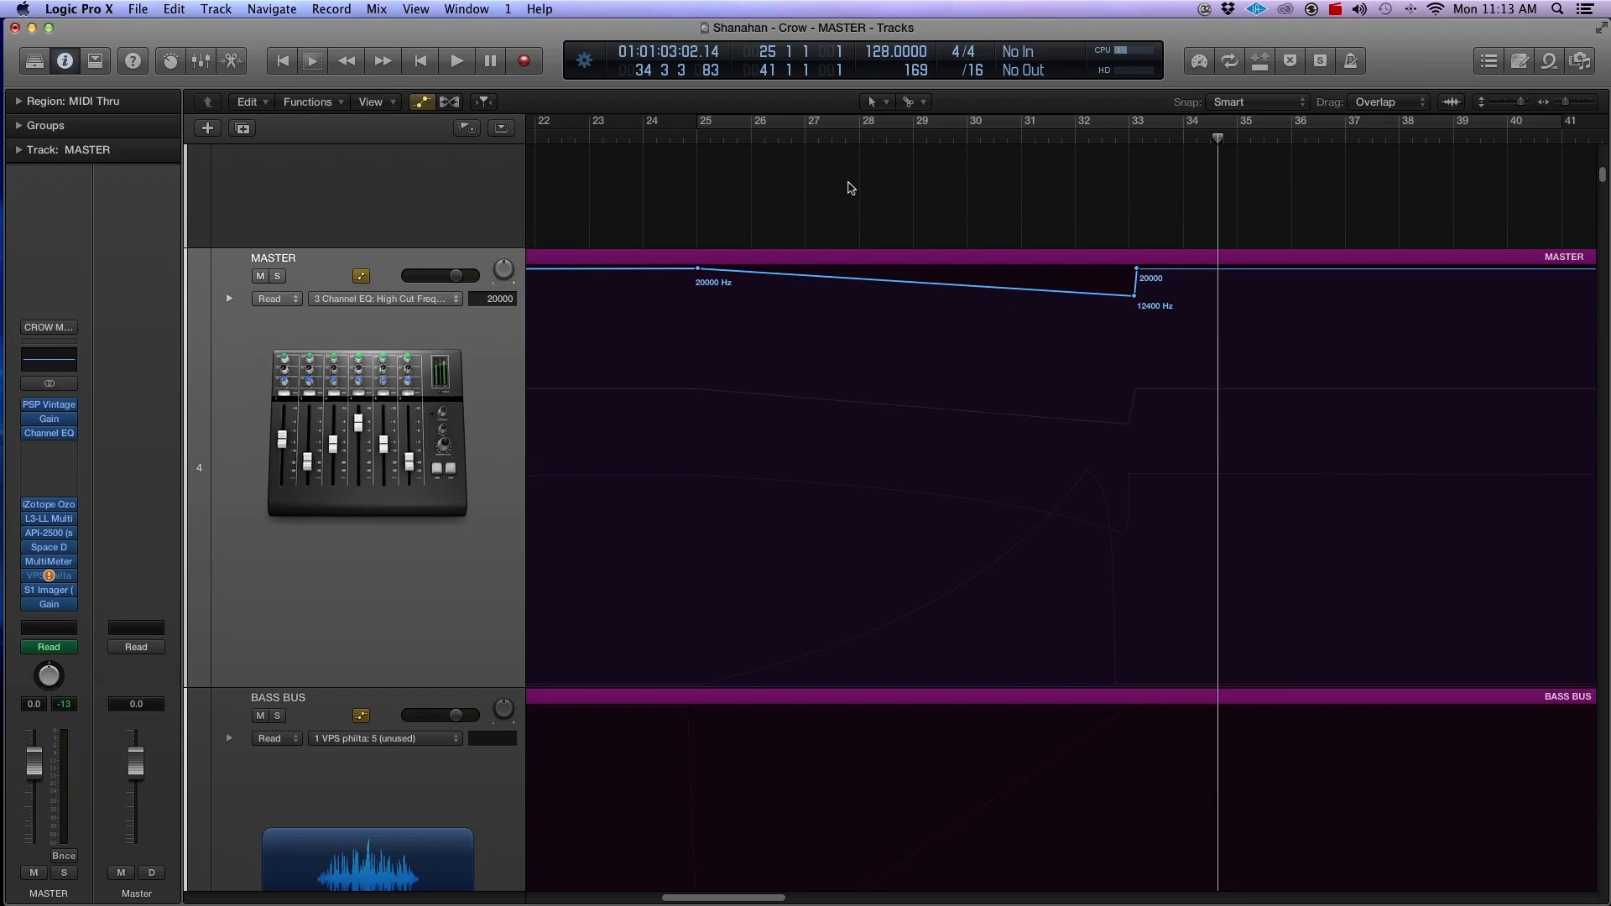
pyautogui.click(735, 124)
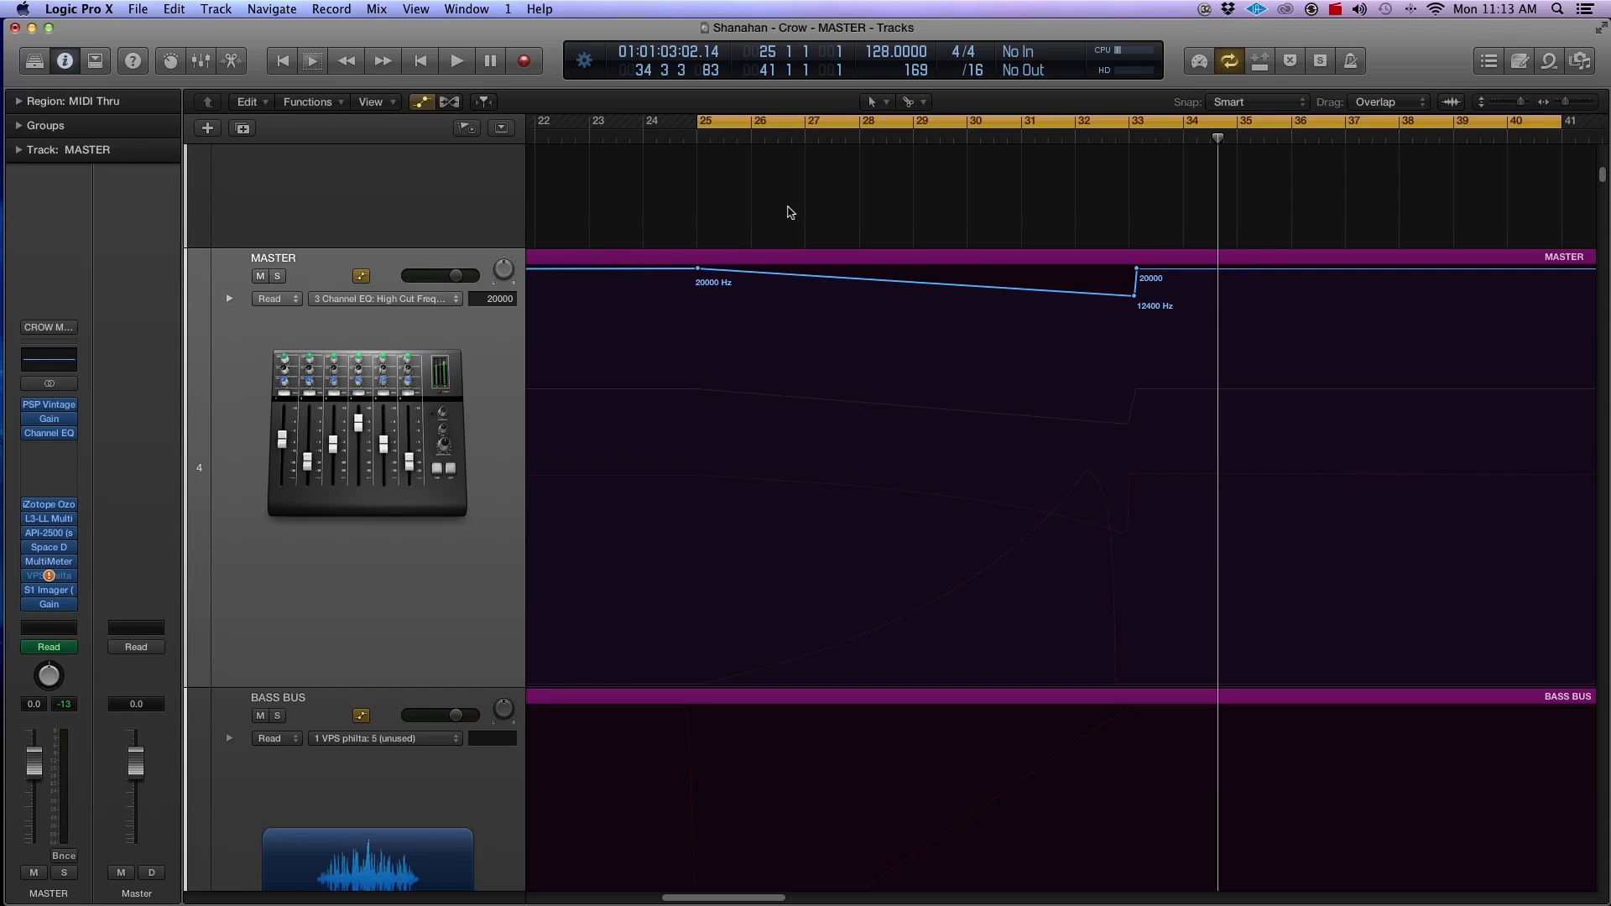
pyautogui.click(52, 360)
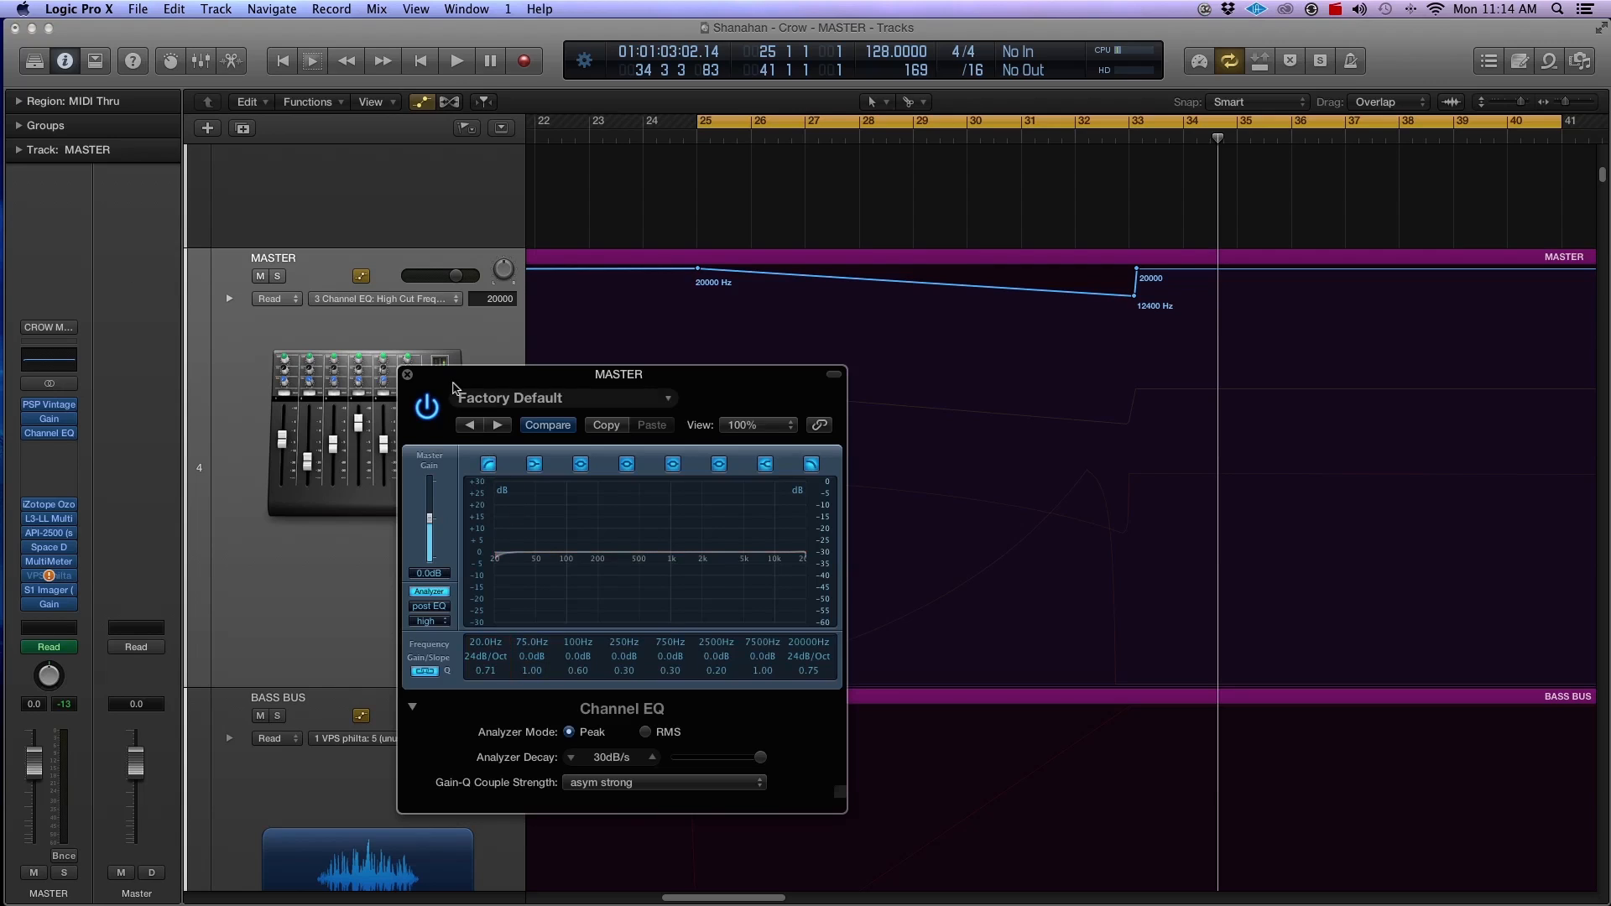
pyautogui.click(407, 375)
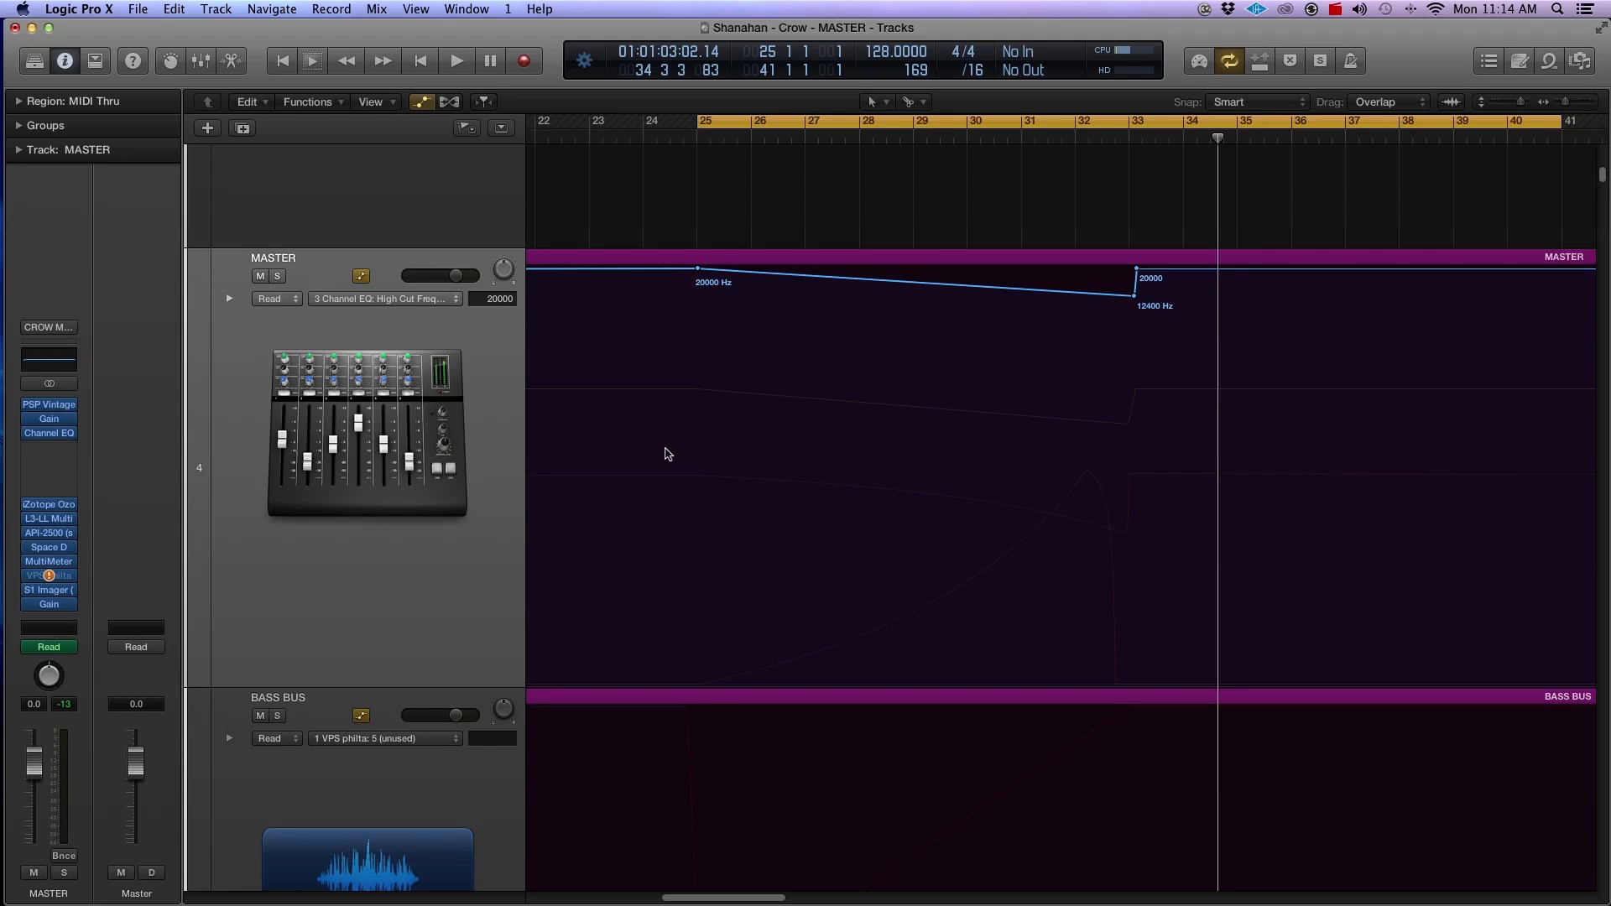
# Step: Automate MASTER's Channel EQ Low Cut Frequency from 20 Hz at bar 25 up to 245 Hz just before bar 33, returning to 20 Hz
pyautogui.click(390, 303)
pyautogui.moveTo(431, 392)
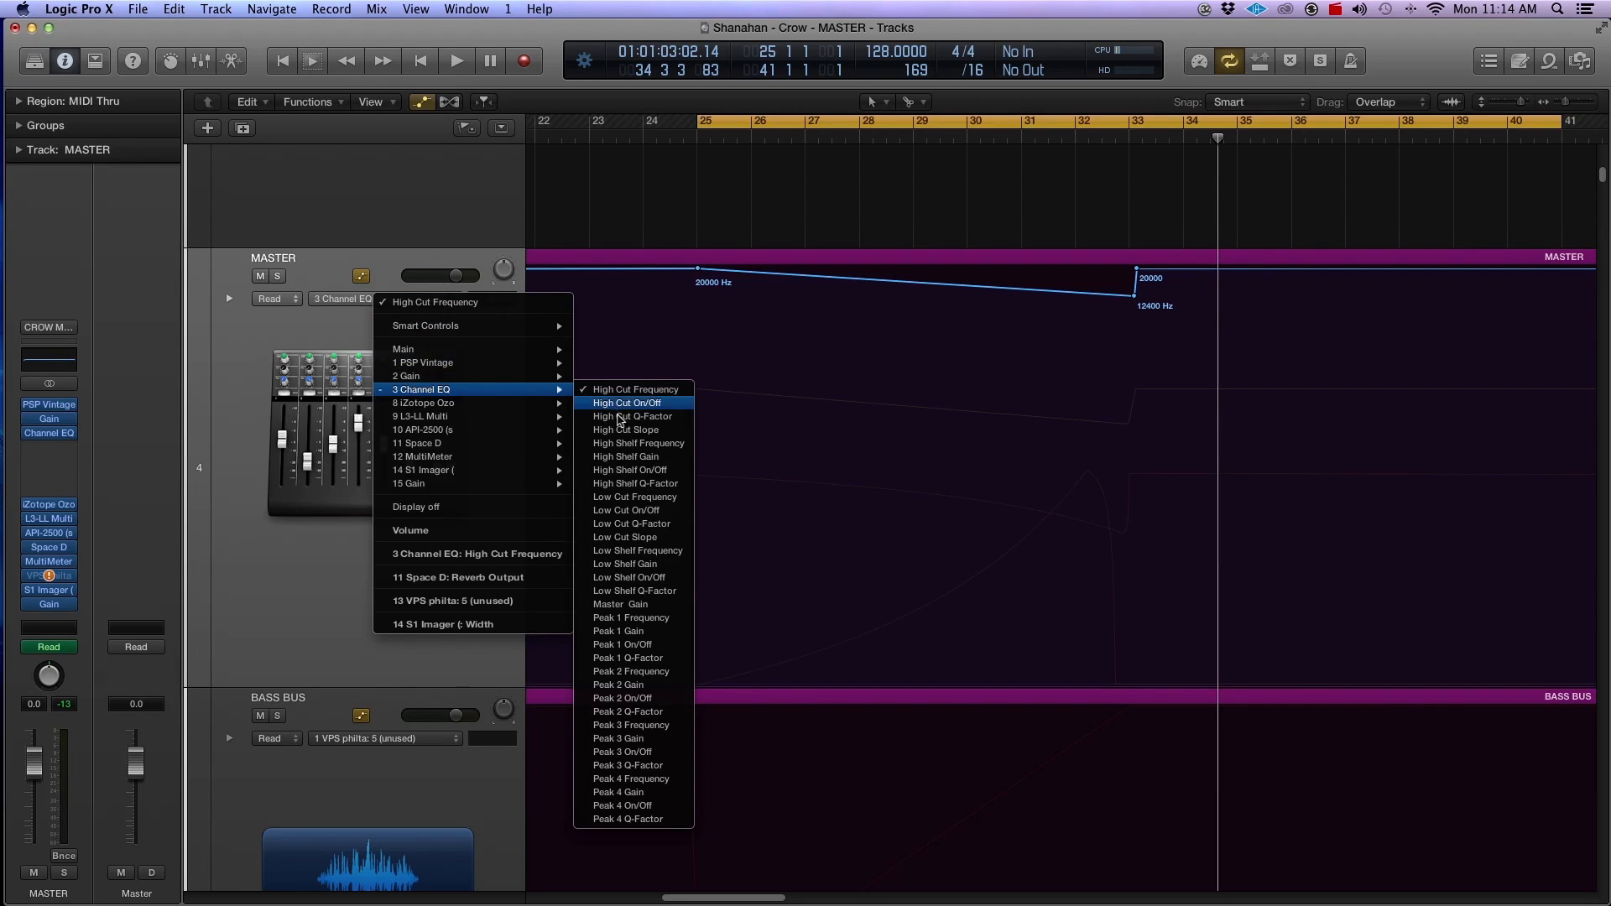
pyautogui.click(625, 496)
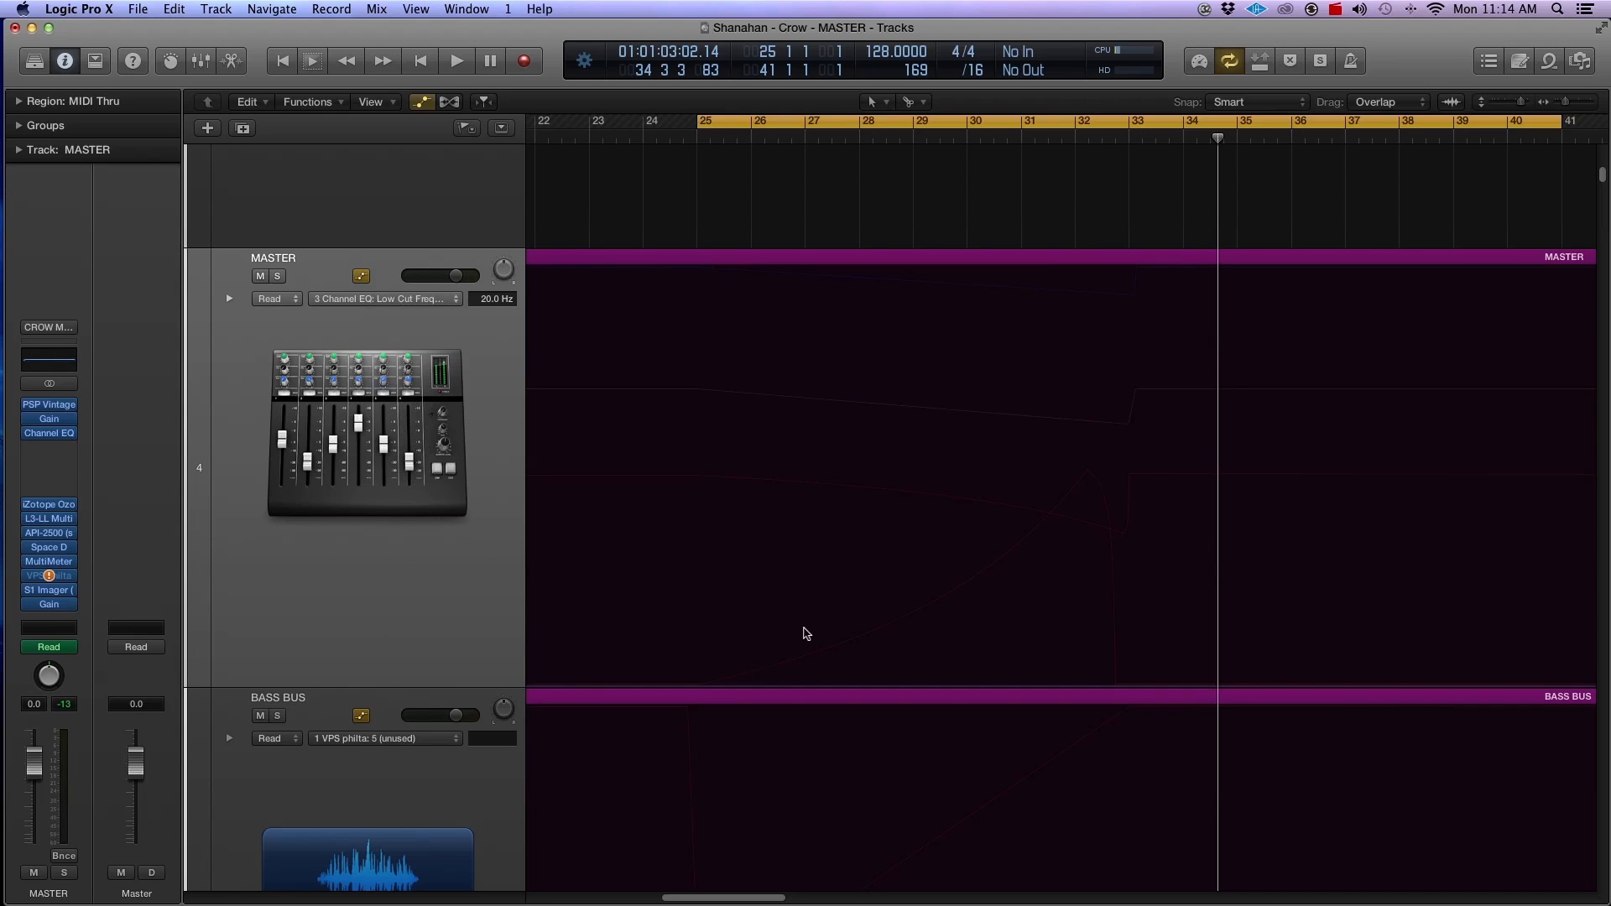
pyautogui.click(702, 685)
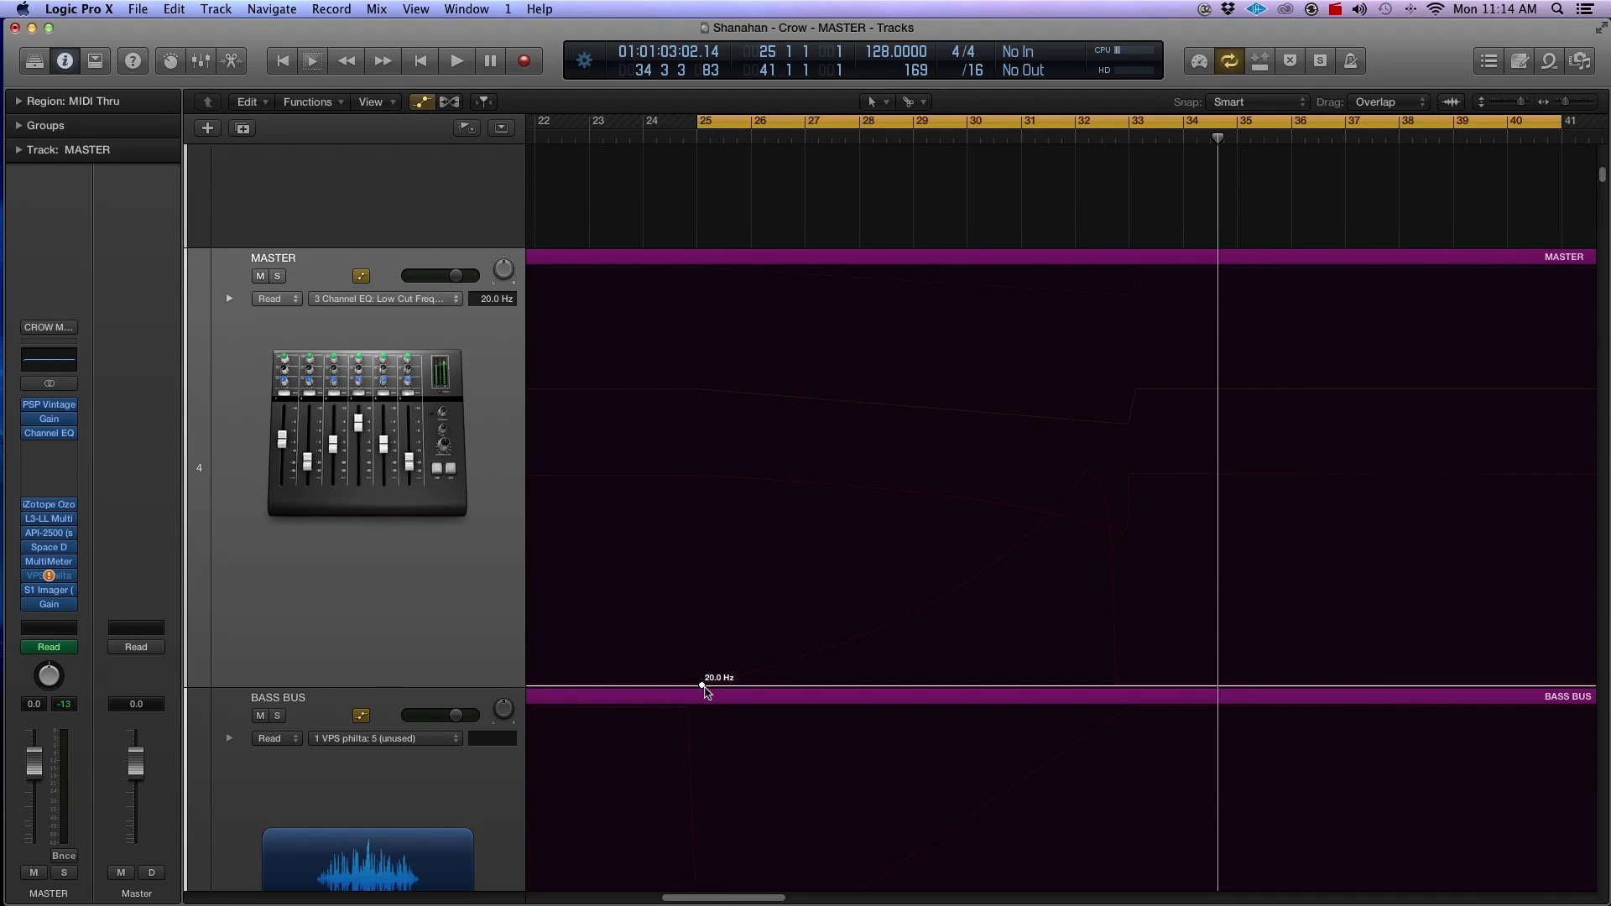
pyautogui.moveTo(702, 686); pyautogui.dragTo(697, 687)
pyautogui.moveTo(1113, 686); pyautogui.dragTo(1116, 535)
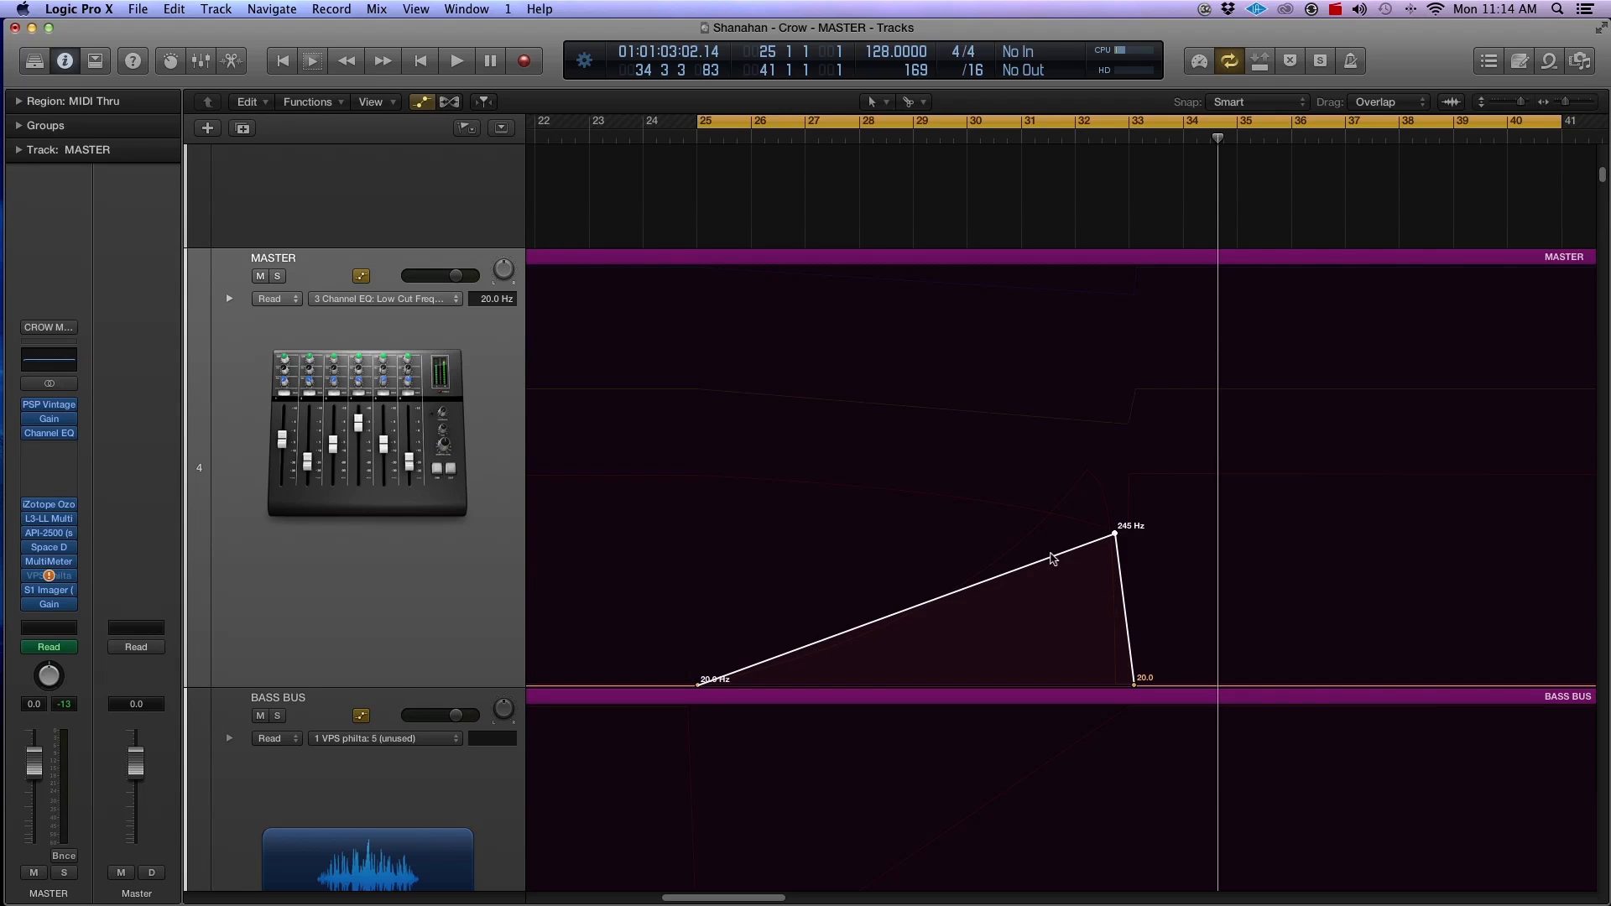
# Step: Start playback and bend the low cut ramp's rise into a slow-starting curve with the Automation Curve tool
pyautogui.press('space')
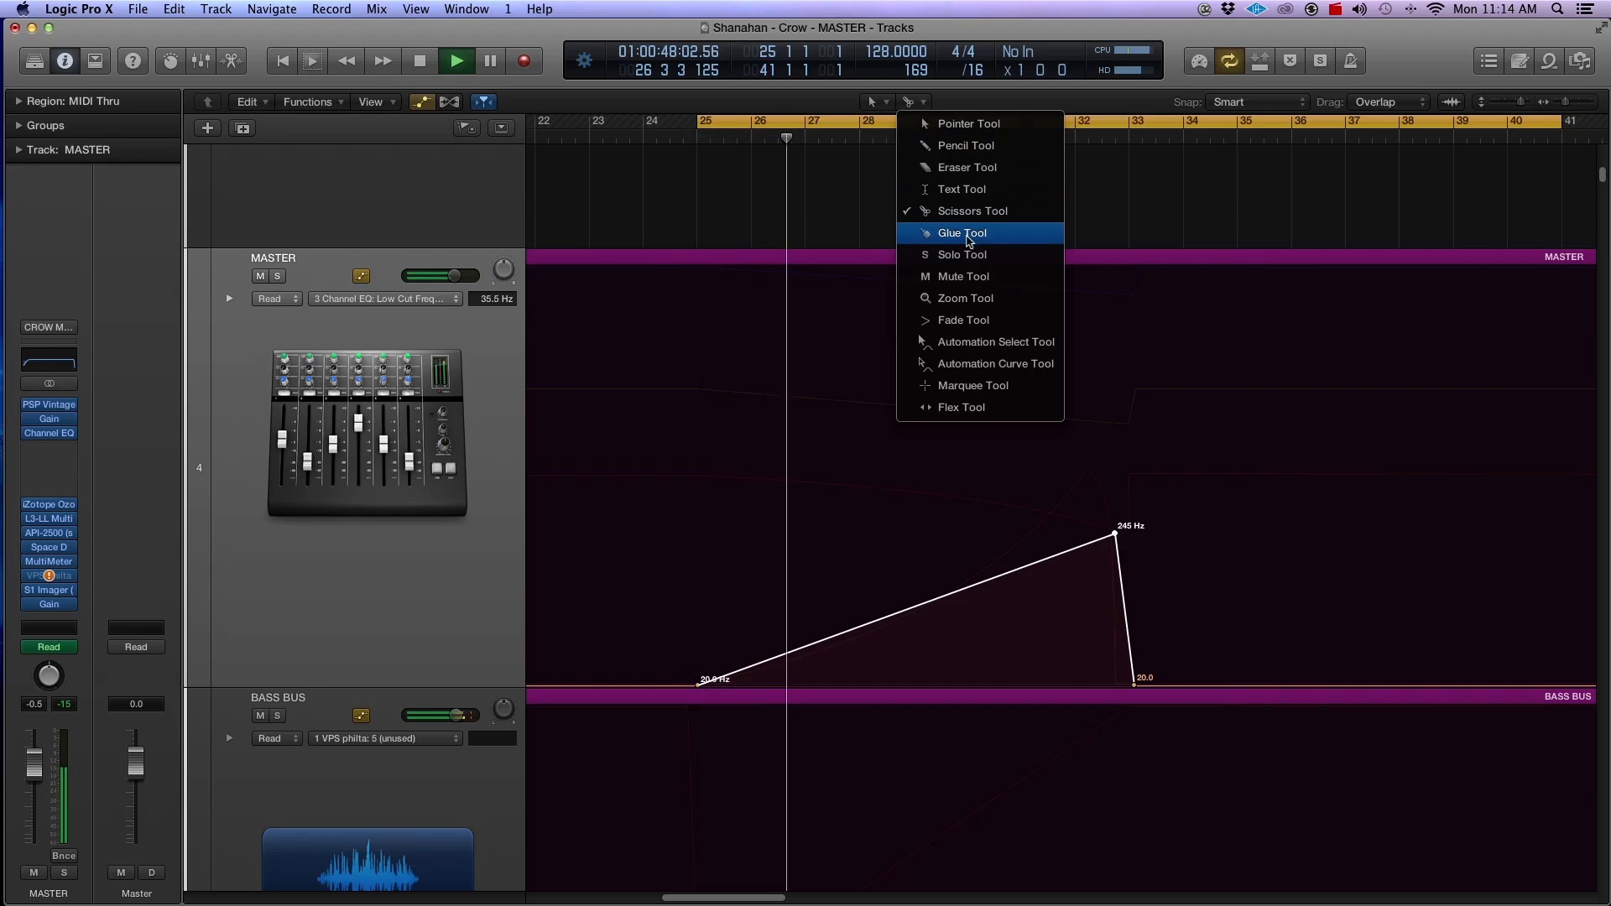
pyautogui.click(975, 344)
pyautogui.moveTo(956, 633); pyautogui.dragTo(986, 646)
pyautogui.press('super+Right')
pyautogui.press('super+Right')
pyautogui.press('super+Right')
pyautogui.press('super+Right')
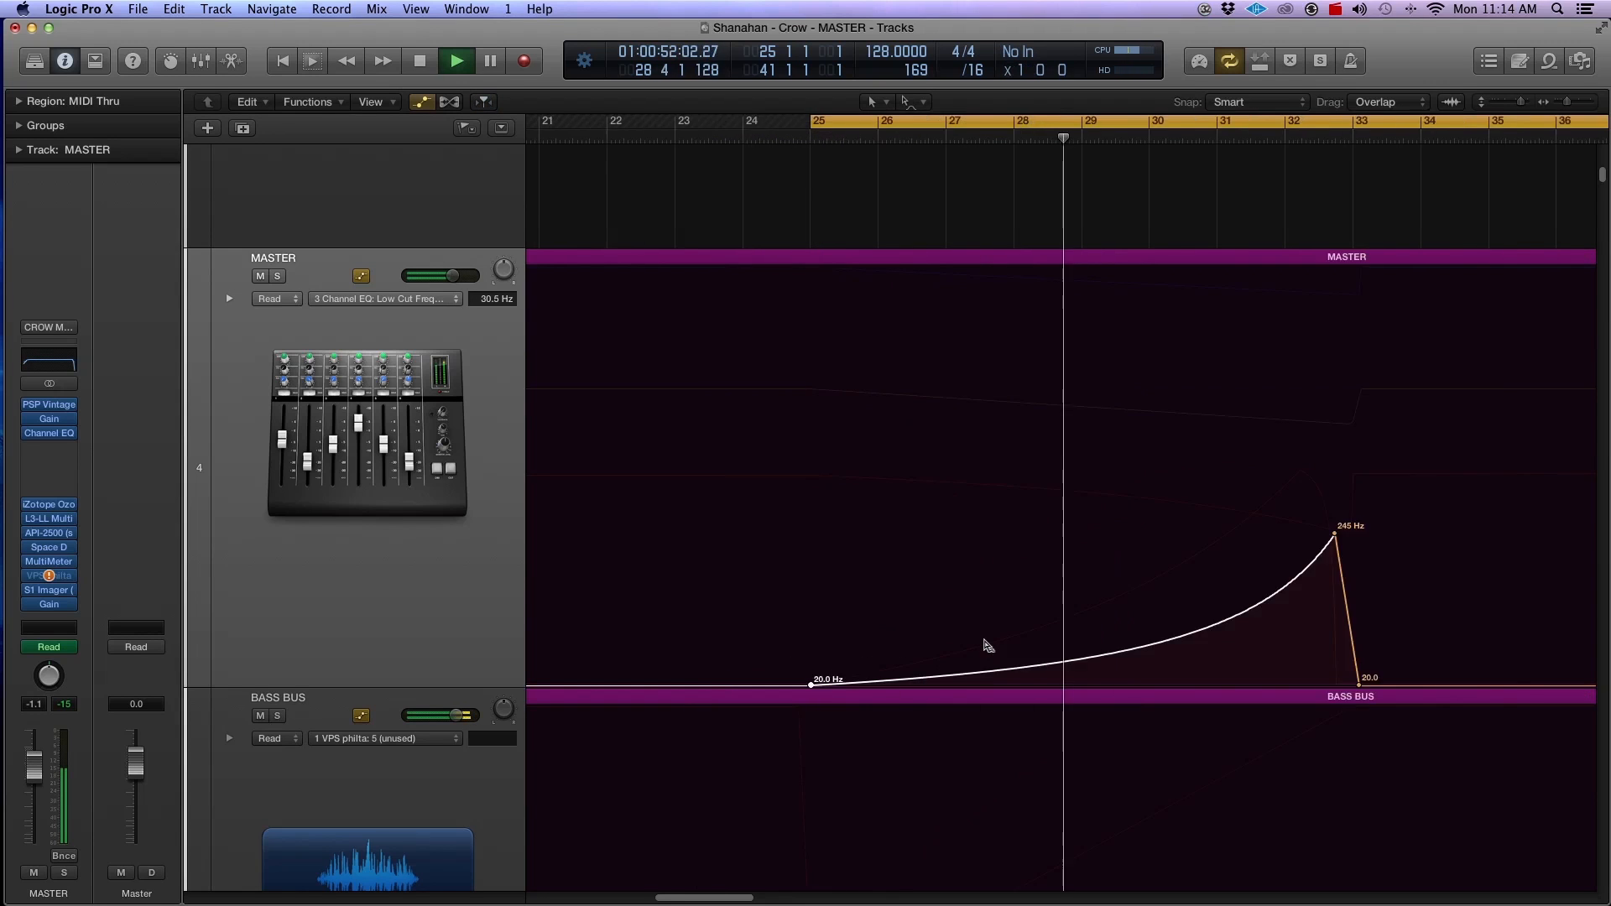
# Step: Round off the low cut ramp's fall at bar 33 into a curve and raise its peak to 440 Hz
pyautogui.moveTo(704, 900); pyautogui.dragTo(724, 898)
pyautogui.moveTo(1204, 576); pyautogui.dragTo(1255, 392)
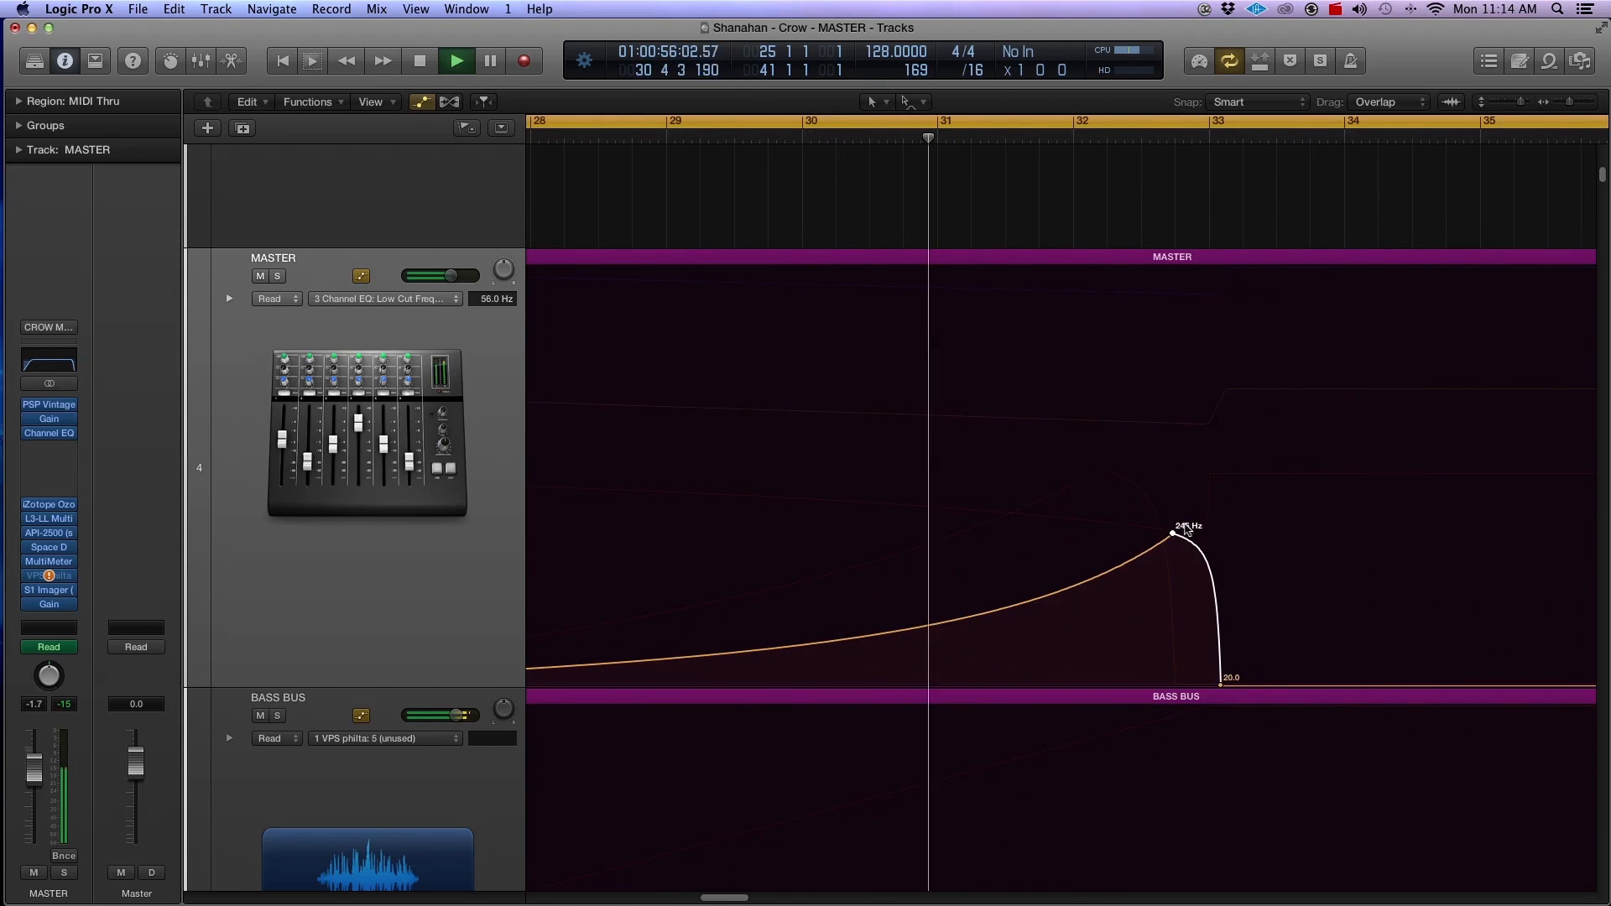
pyautogui.moveTo(1172, 533); pyautogui.dragTo(1193, 503)
# Step: Replay the end of the buildup from between bars 31 and 32 into the drop, and stop playback
pyautogui.click(1018, 146)
pyautogui.press('super+Right')
pyautogui.press('super+Right')
pyautogui.press('super+Right')
pyautogui.press('super+Right')
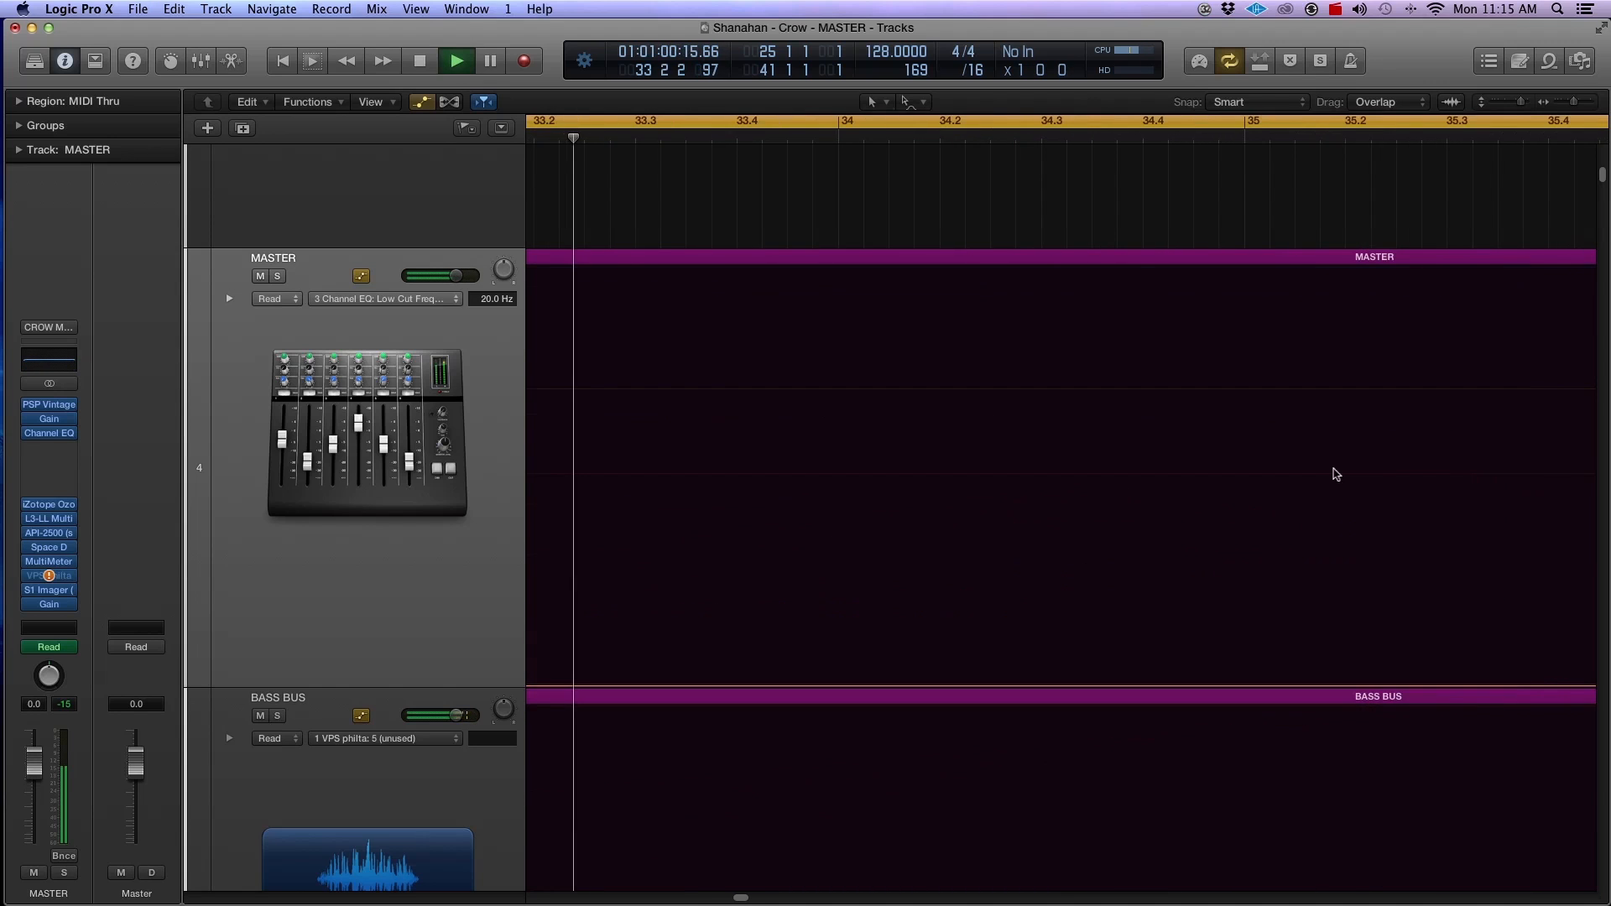
pyautogui.press('space')
# Step: Move the 440 Hz low cut peak closer to bar 33 and the 20 Hz point following it slightly earlier
pyautogui.press('super+Left')
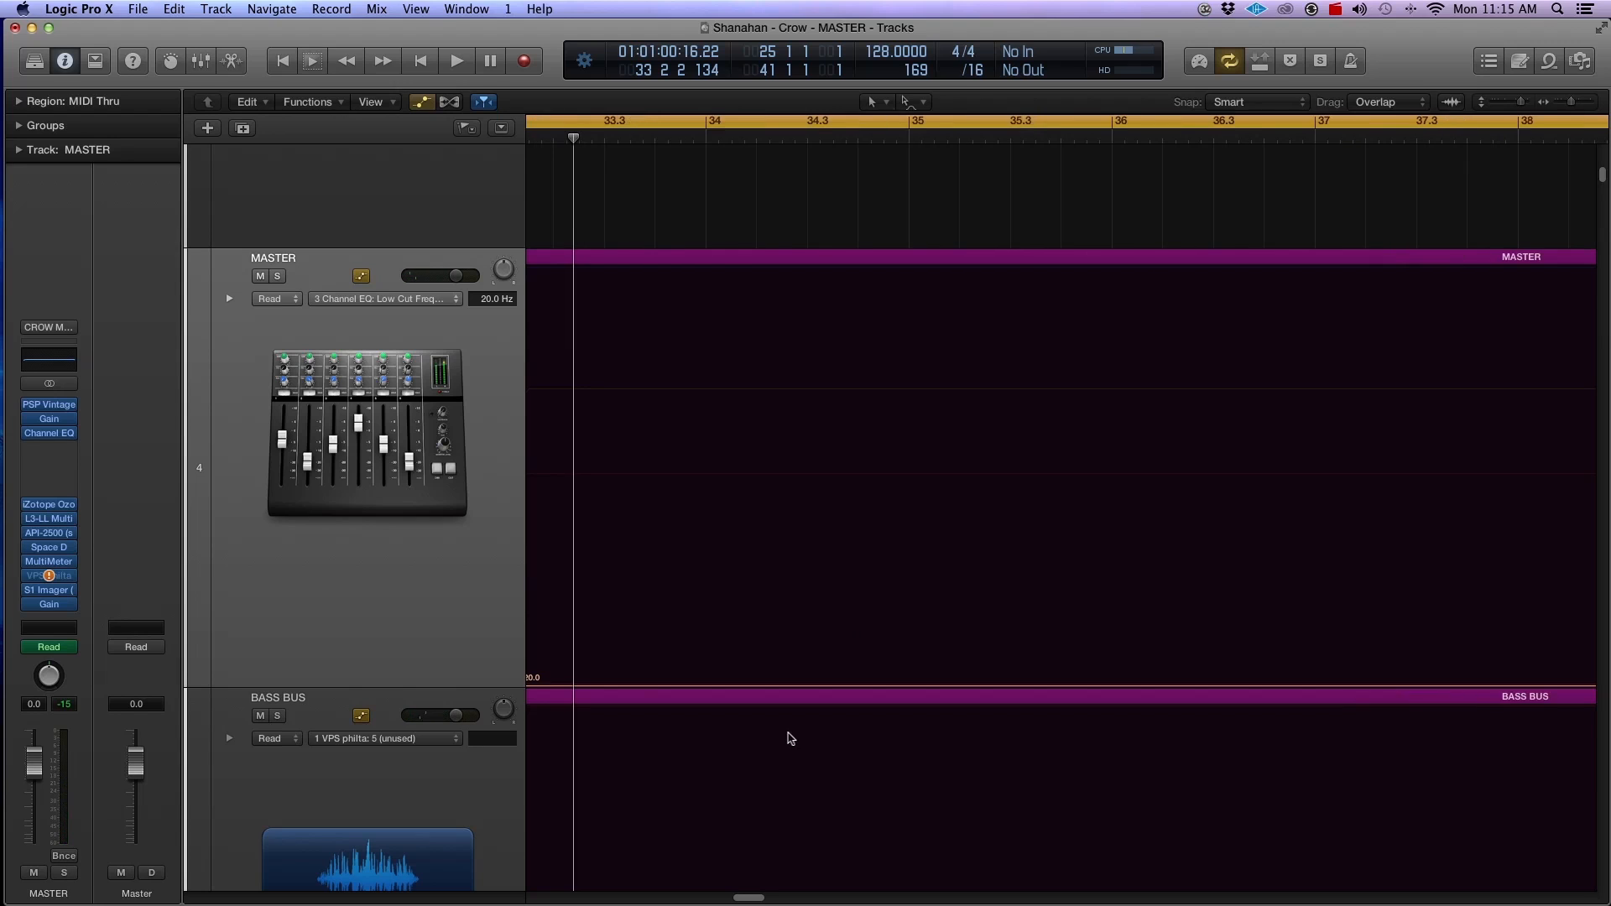
pyautogui.moveTo(753, 898); pyautogui.dragTo(746, 900)
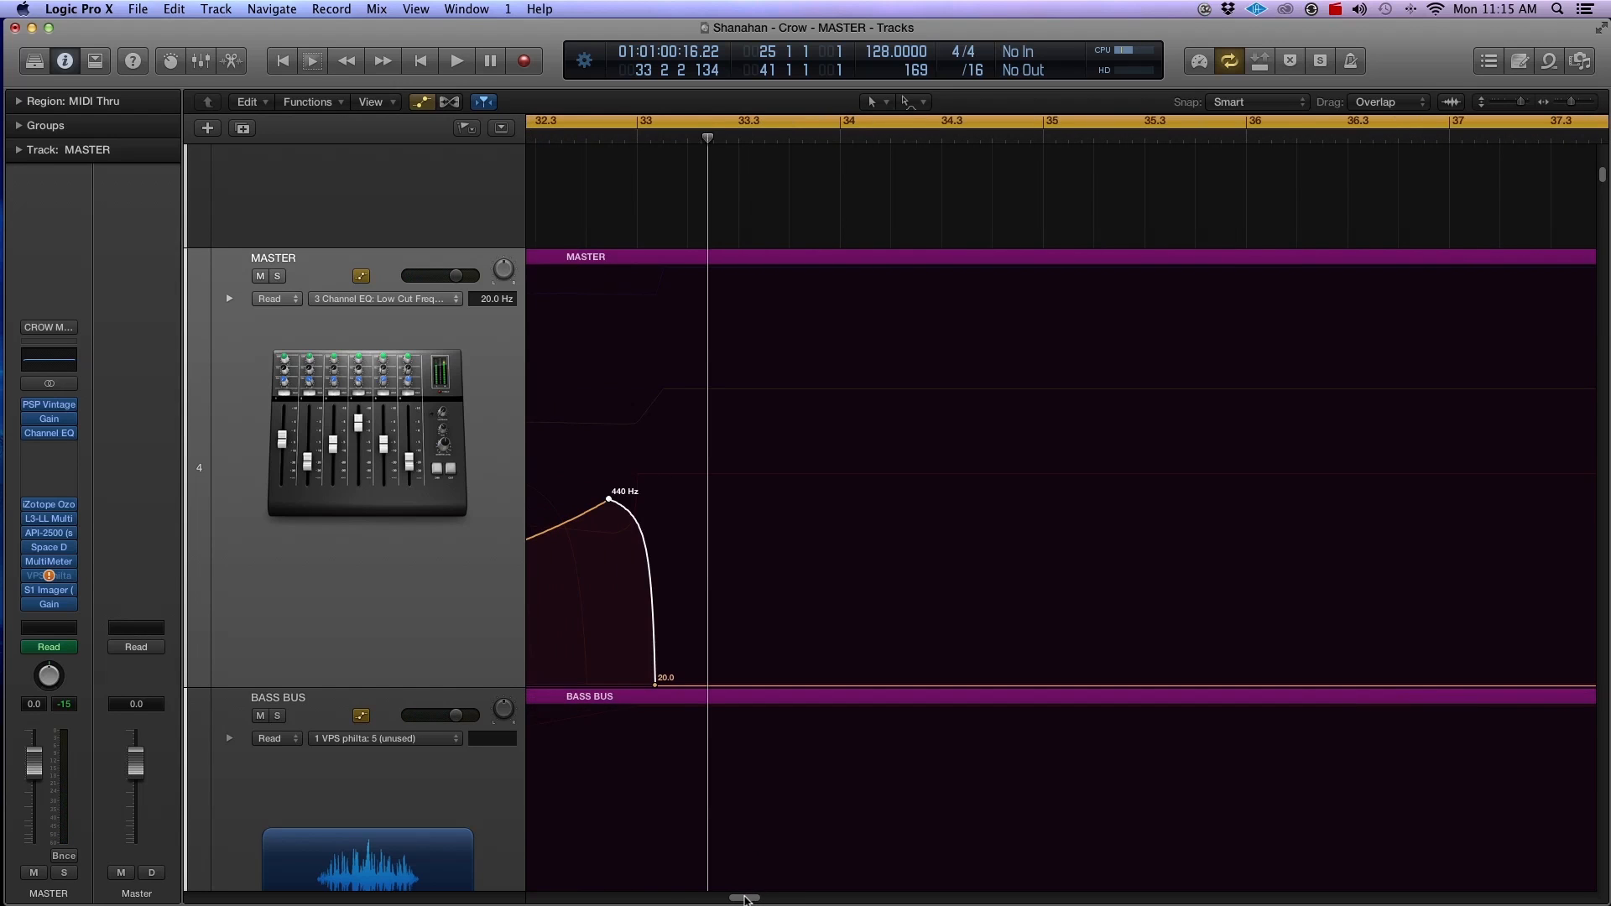
pyautogui.moveTo(608, 499); pyautogui.dragTo(625, 500)
pyautogui.moveTo(658, 690); pyautogui.dragTo(652, 688)
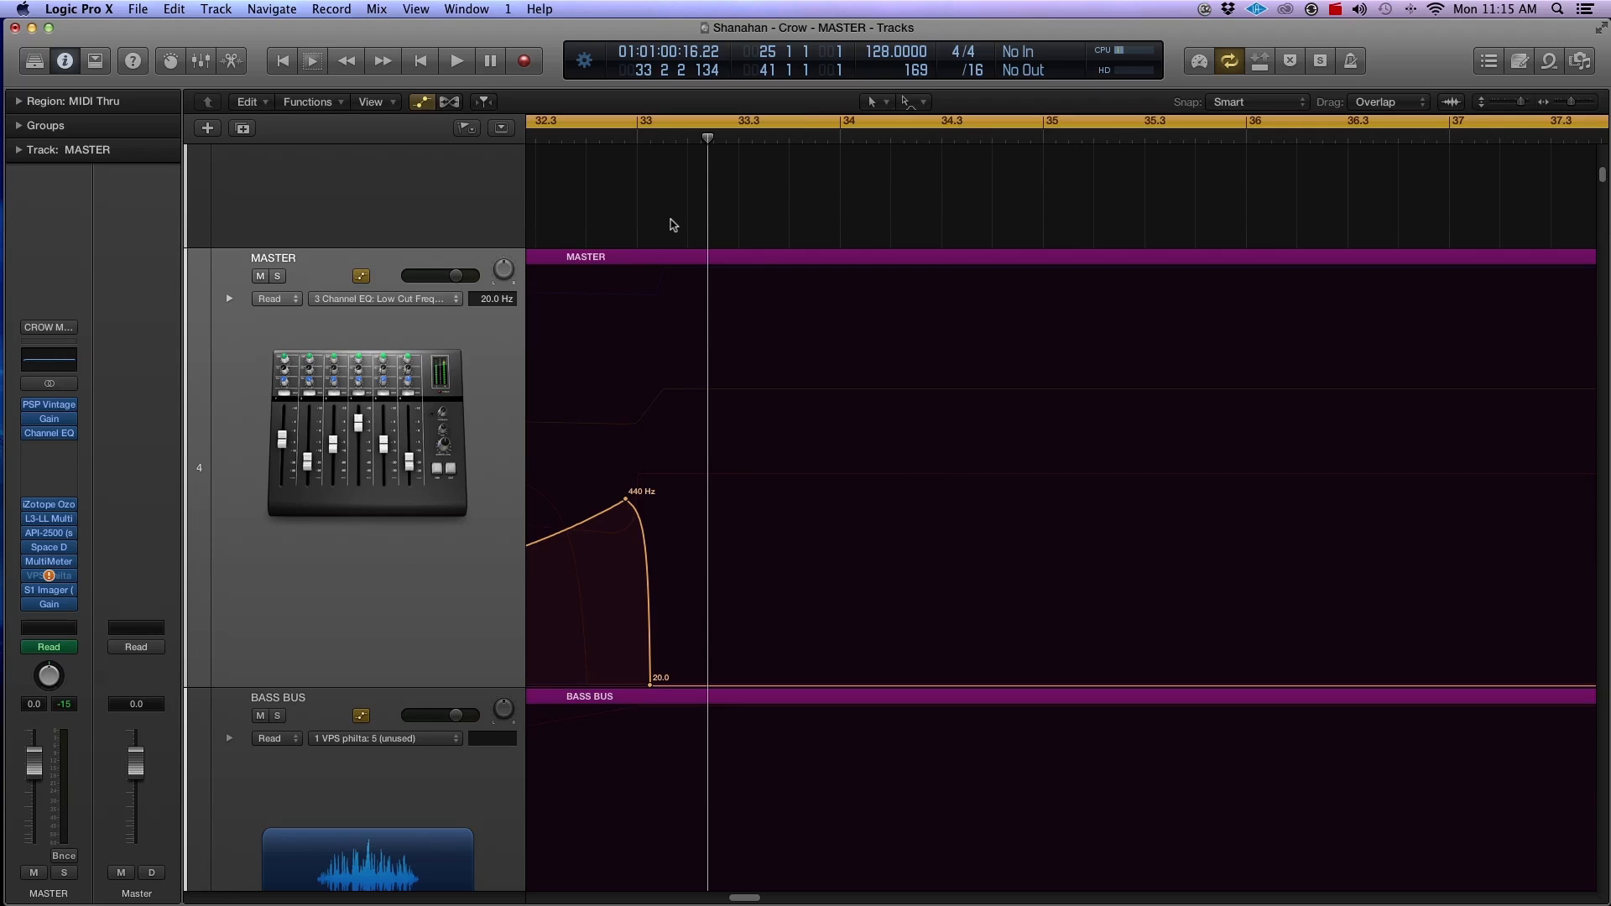
# Step: Nudge the 440 Hz low cut peak still closer to the start of bar 33
pyautogui.press('super+Left')
pyautogui.press('super+Up')
pyautogui.press('super+Up')
pyautogui.press('super+Up')
pyautogui.press('super+Up')
pyautogui.press('super+Up')
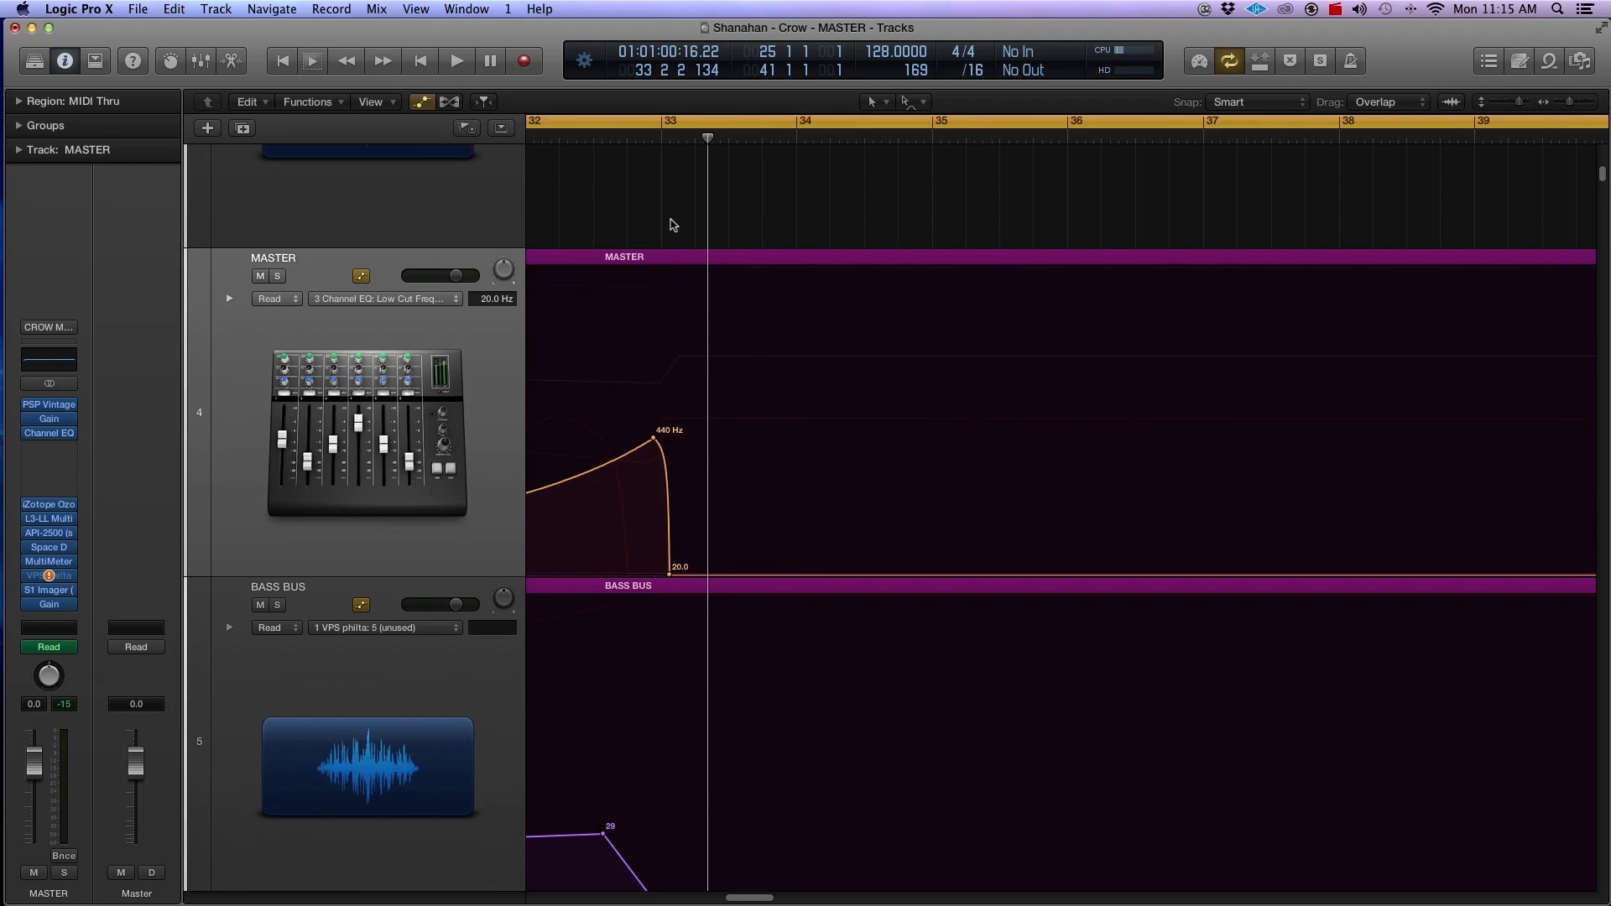
pyautogui.press('super+Right')
pyautogui.press('super+Right')
pyautogui.press('super+Right')
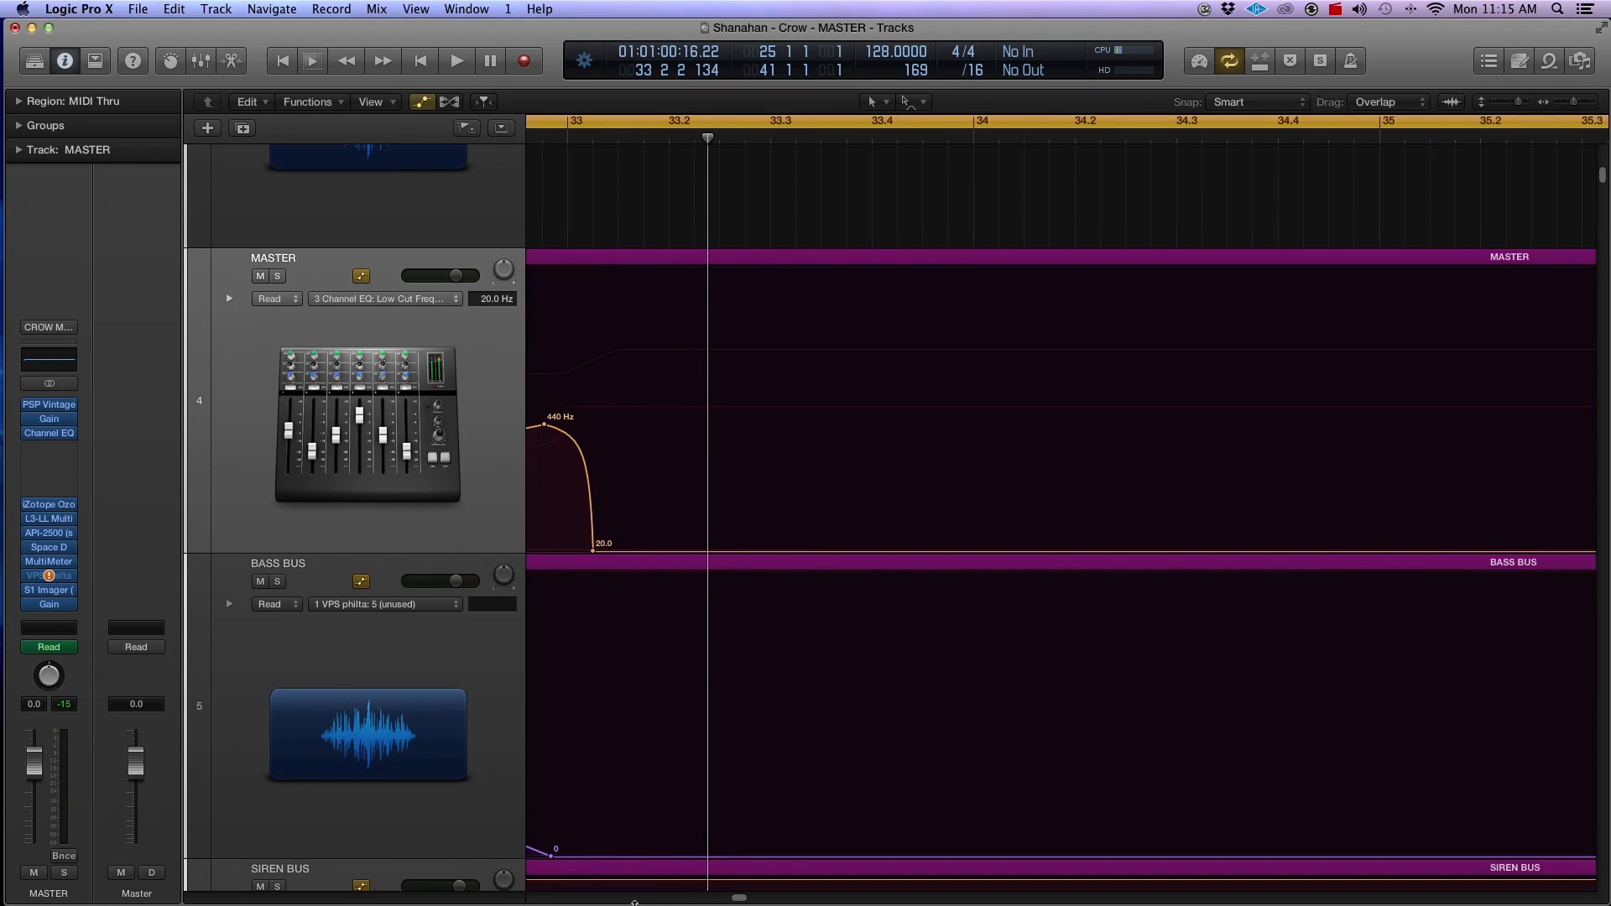
pyautogui.hscroll(-4, 758, 608)
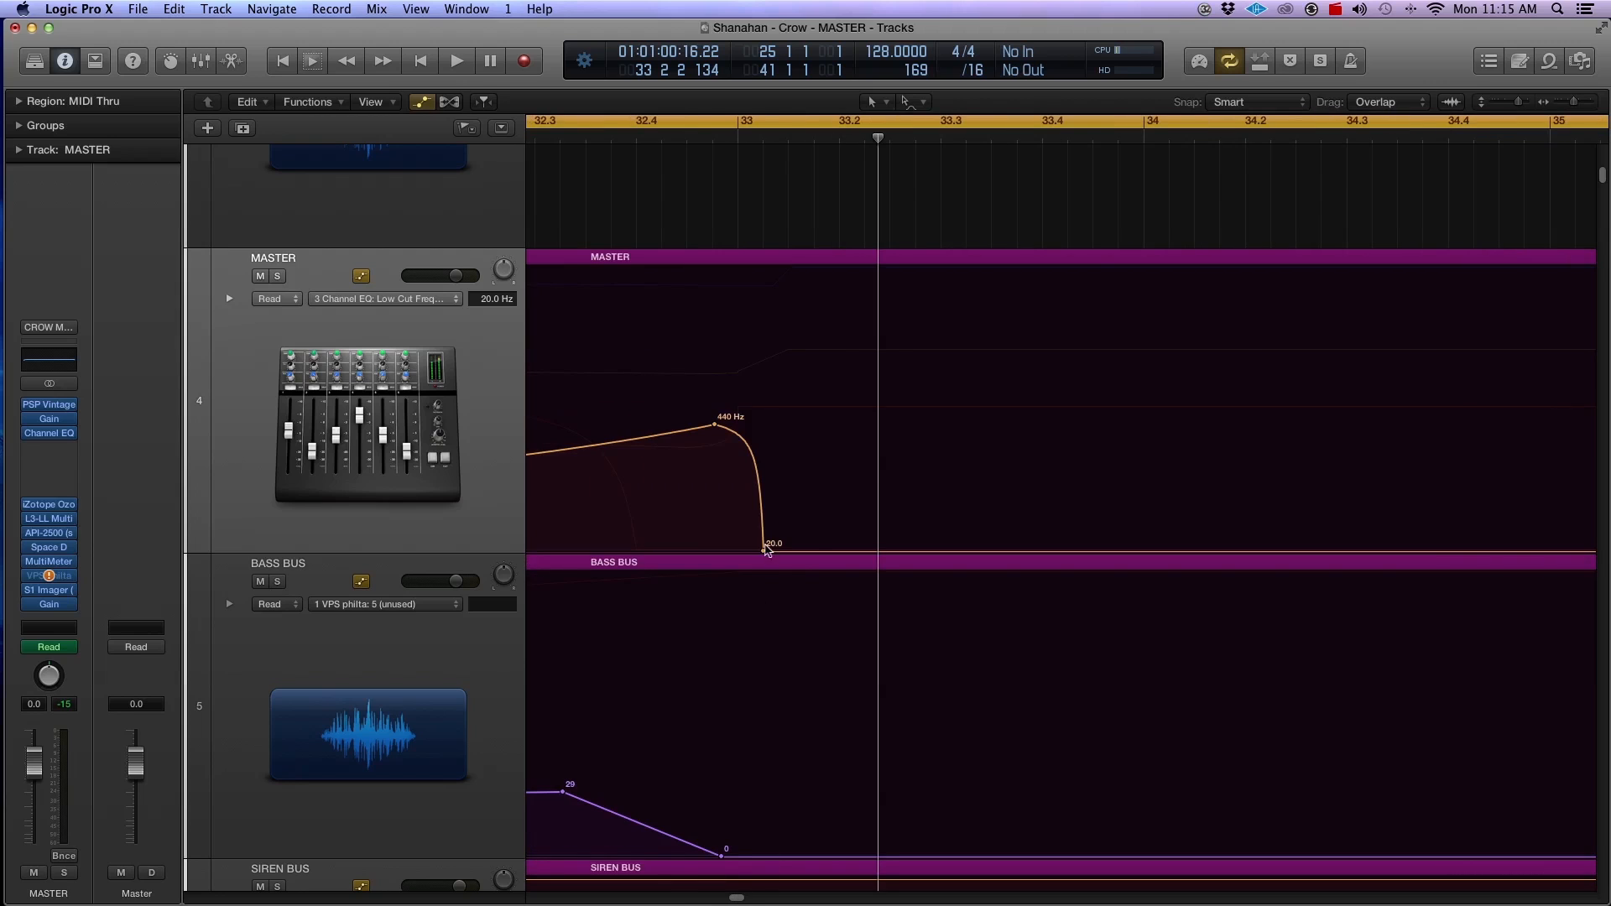
pyautogui.moveTo(717, 432); pyautogui.dragTo(729, 433)
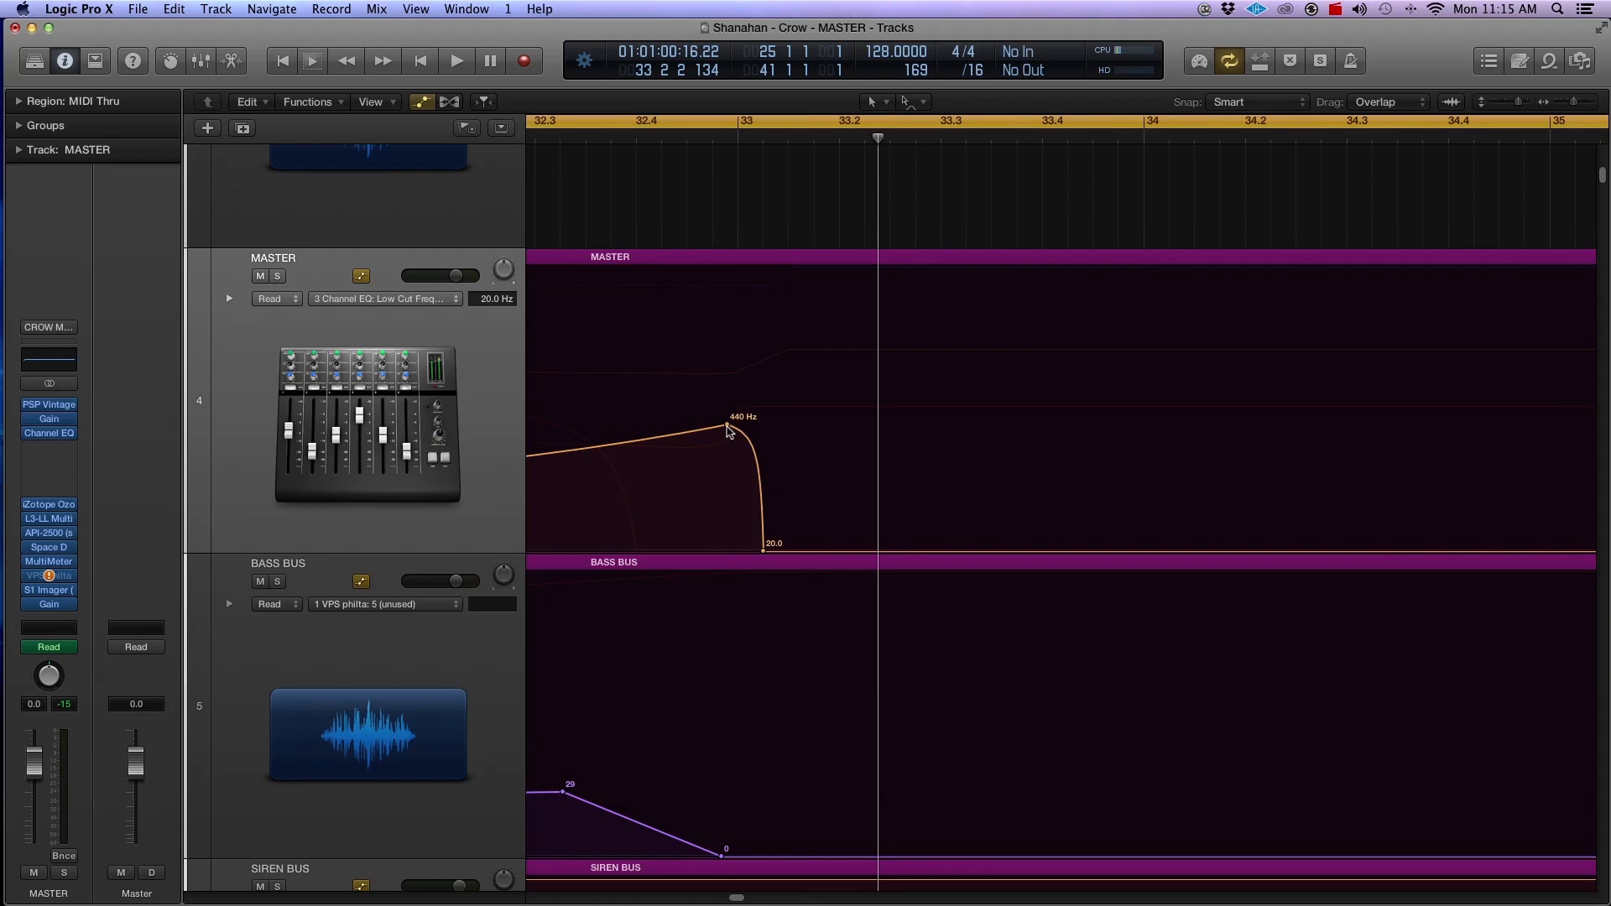
# Step: Bend the rising low cut curve before bar 33 slightly further downward
pyautogui.press('super+Right')
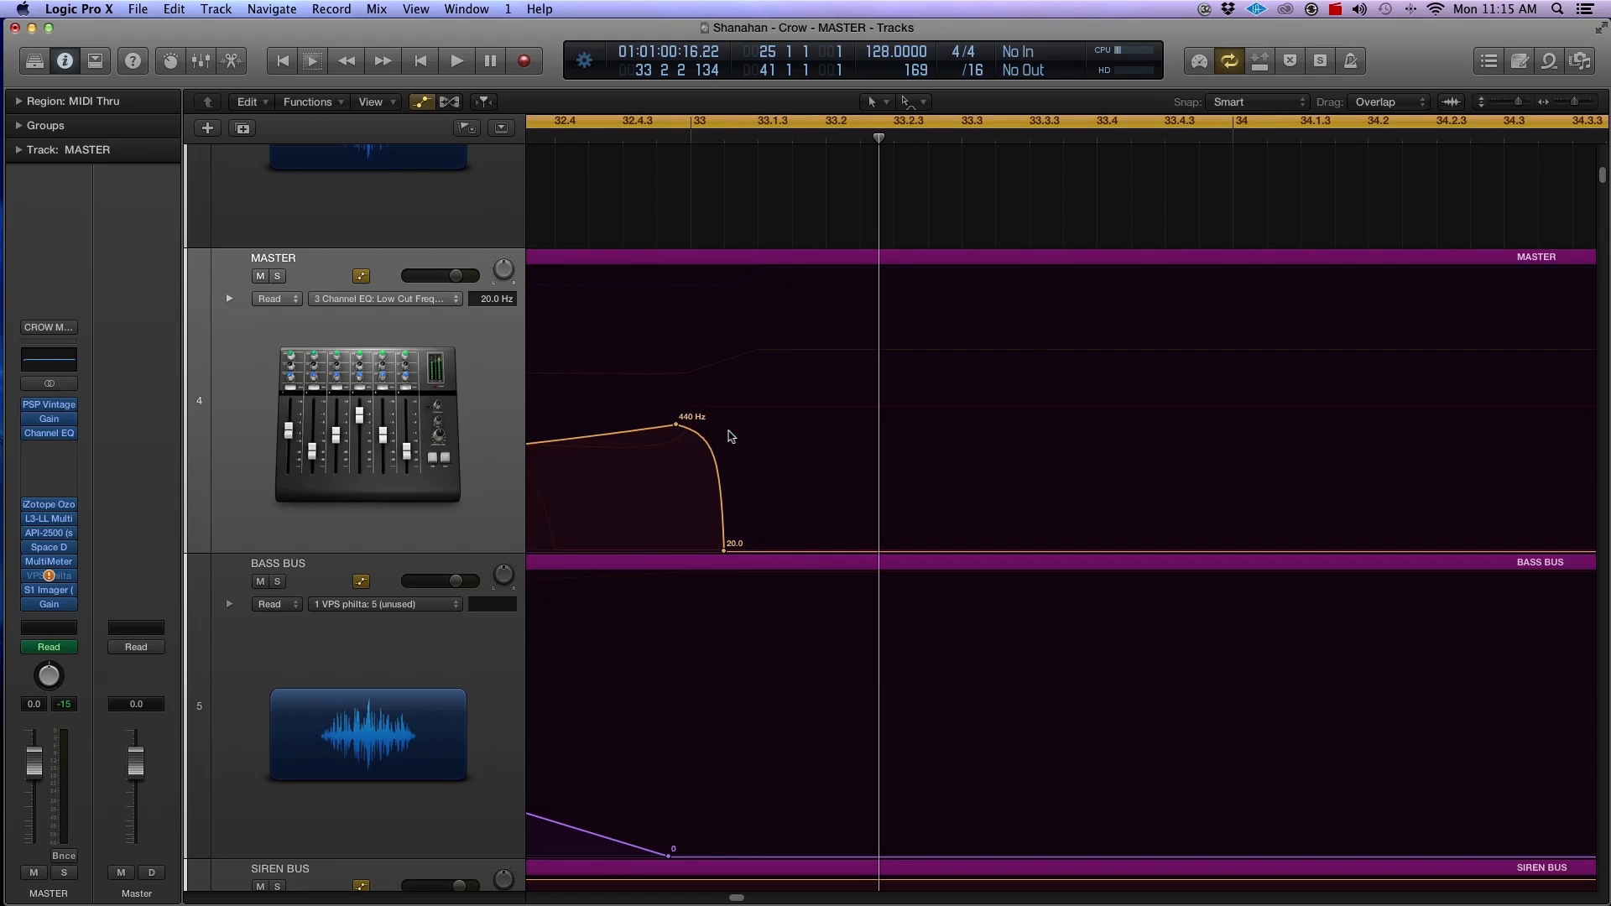
pyautogui.hscroll(-3, 906, 527)
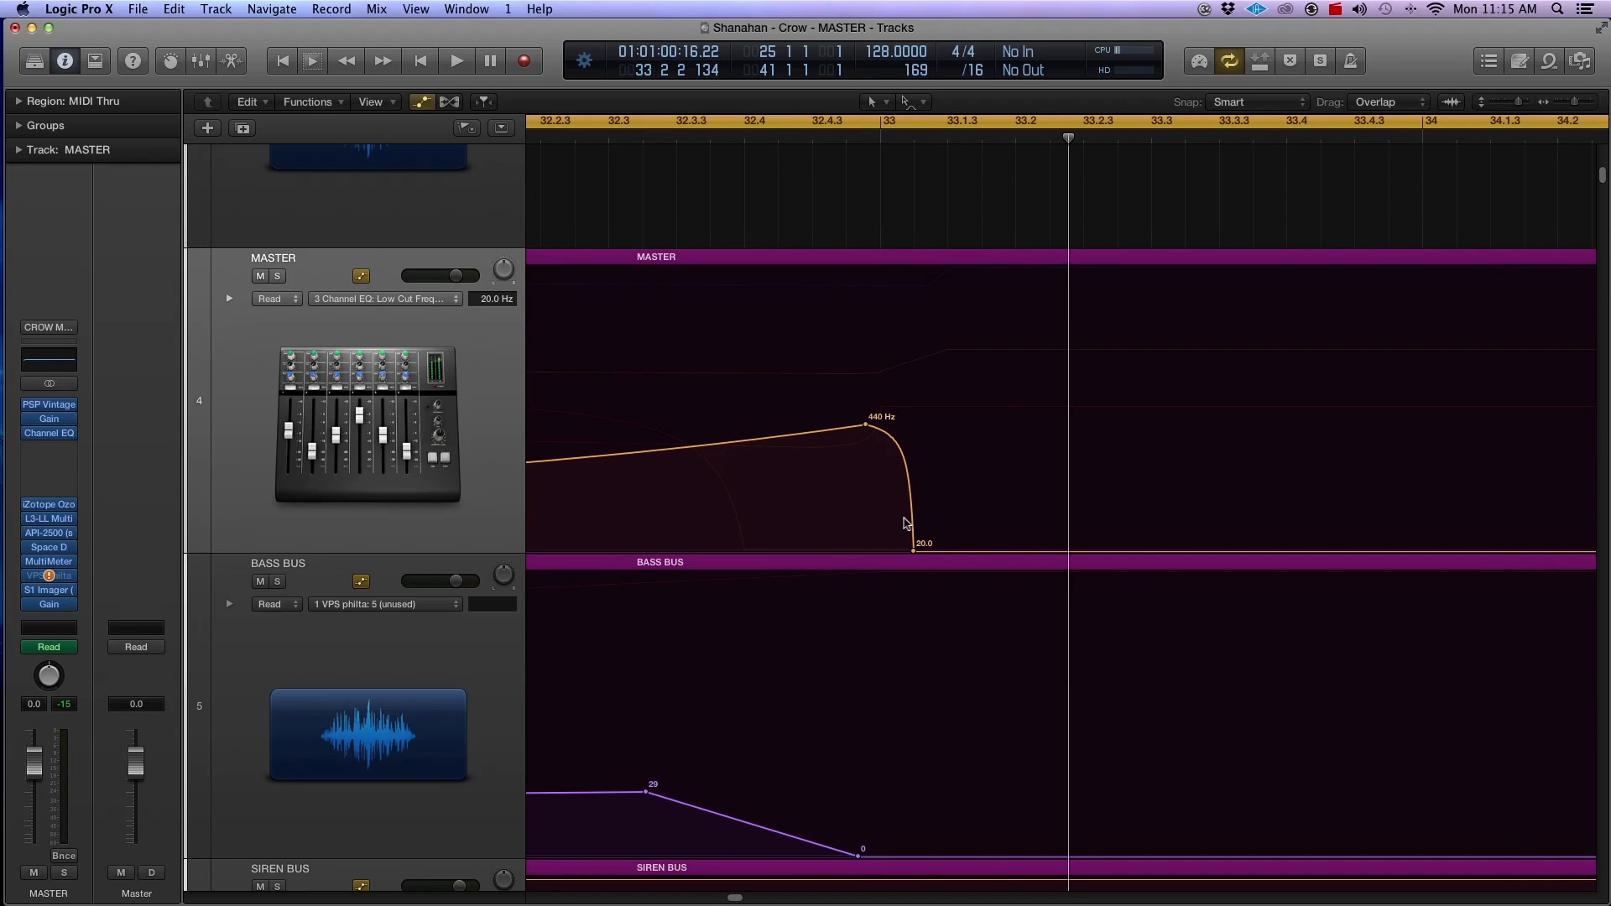
pyautogui.press('super+Left')
pyautogui.moveTo(772, 507); pyautogui.dragTo(773, 520)
# Step: Turn off the cycle range, play from shortly after bar 32 through the drop, and stop playback
pyautogui.click(837, 128)
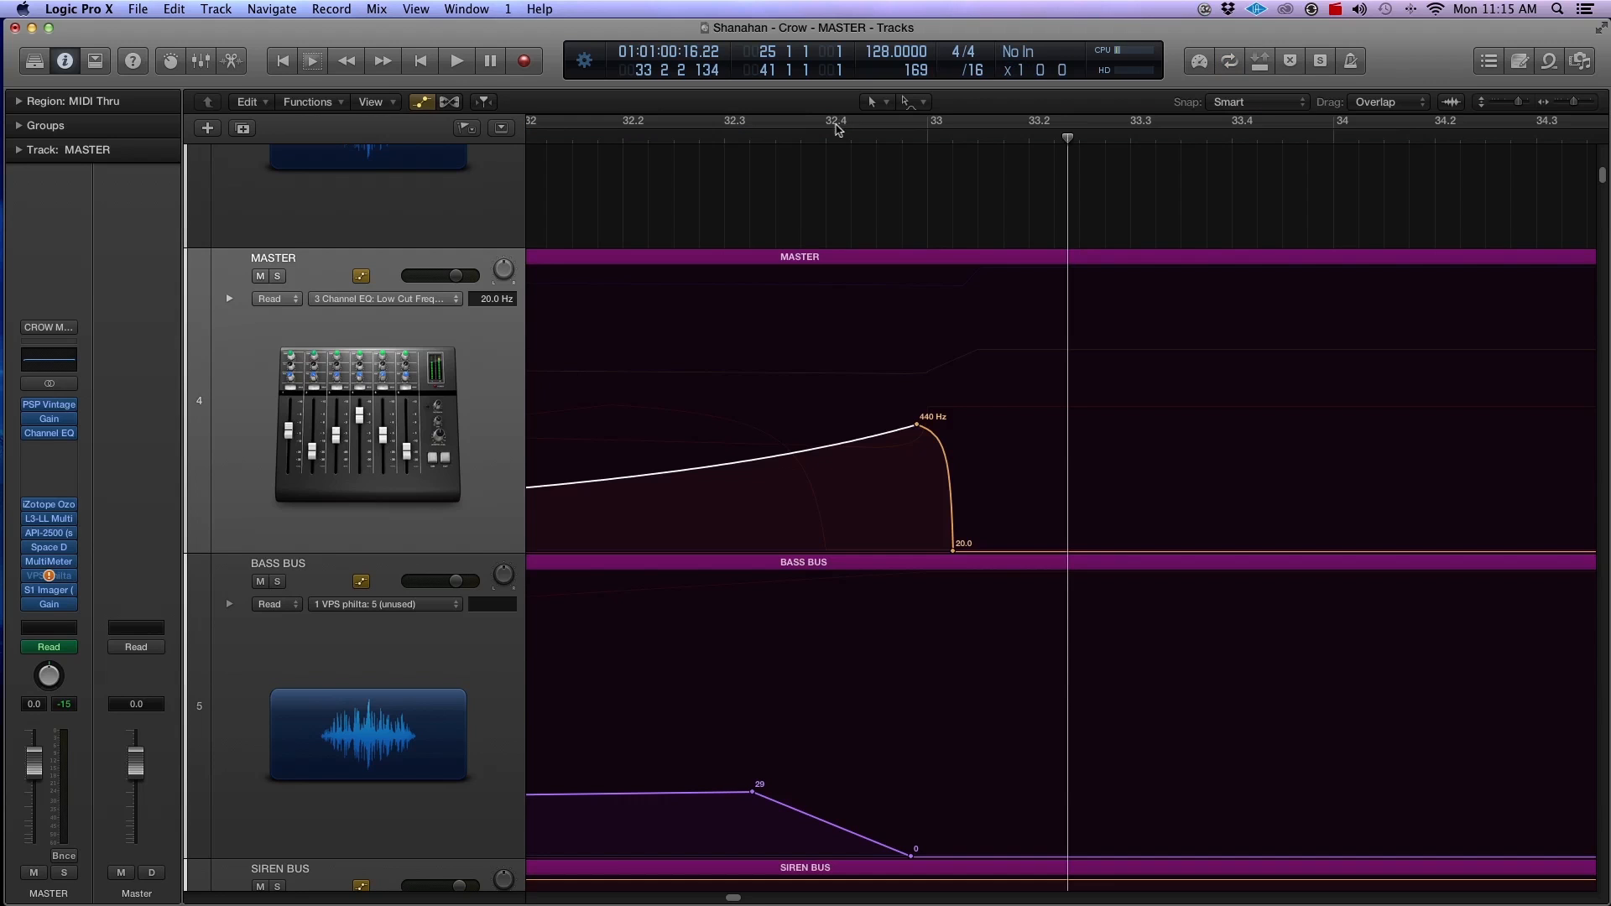
pyautogui.click(598, 143)
pyautogui.press('space')
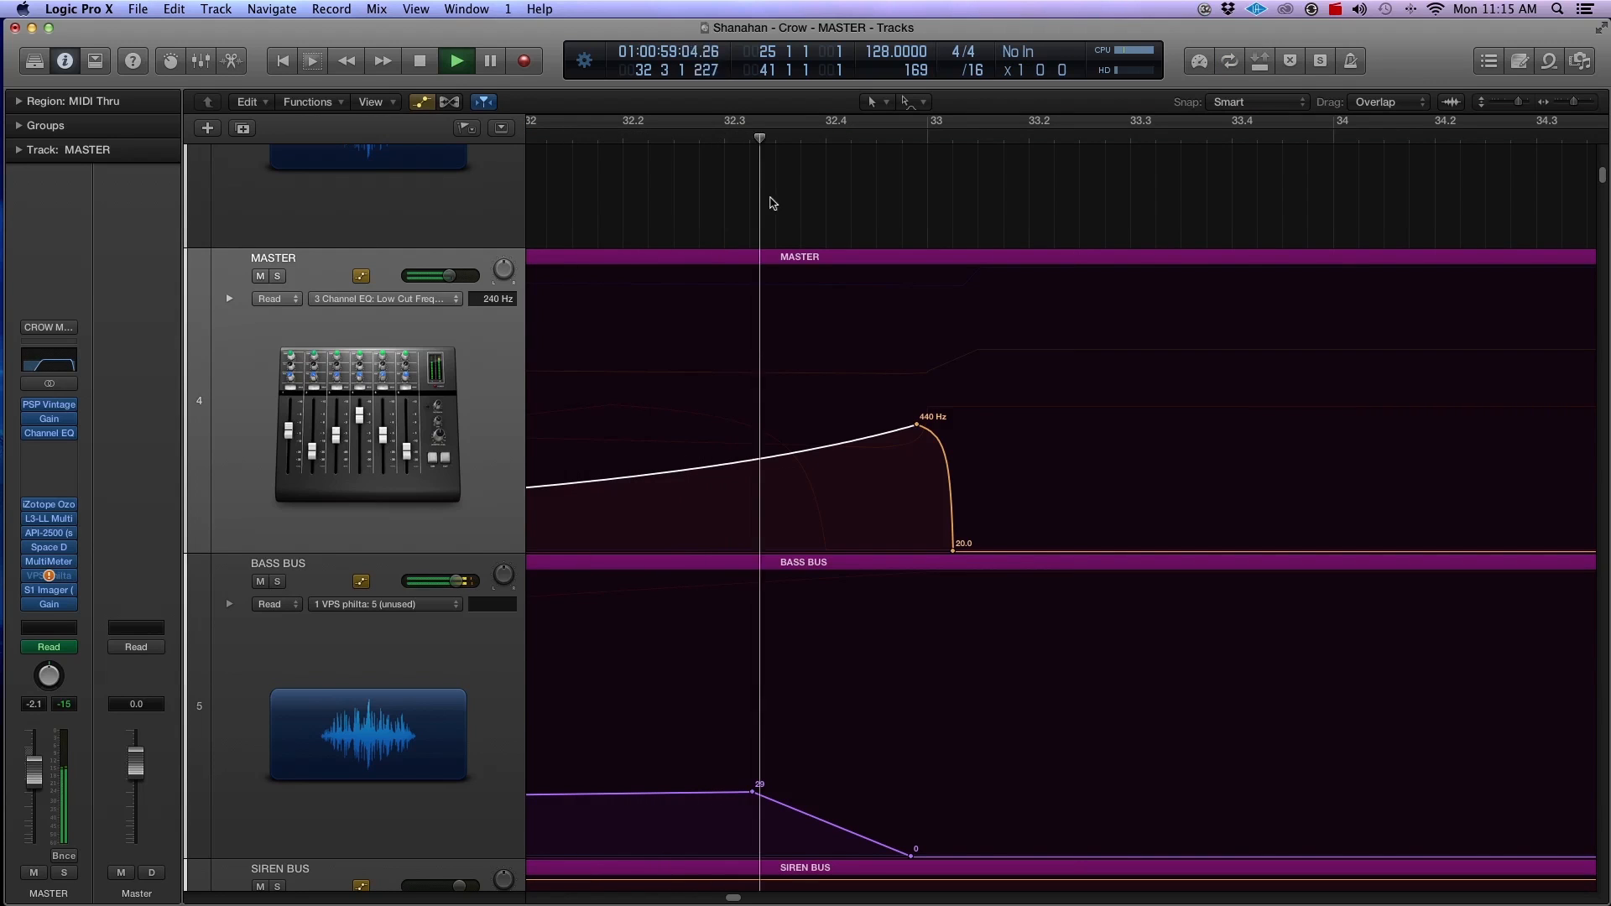
pyautogui.press('super+Left')
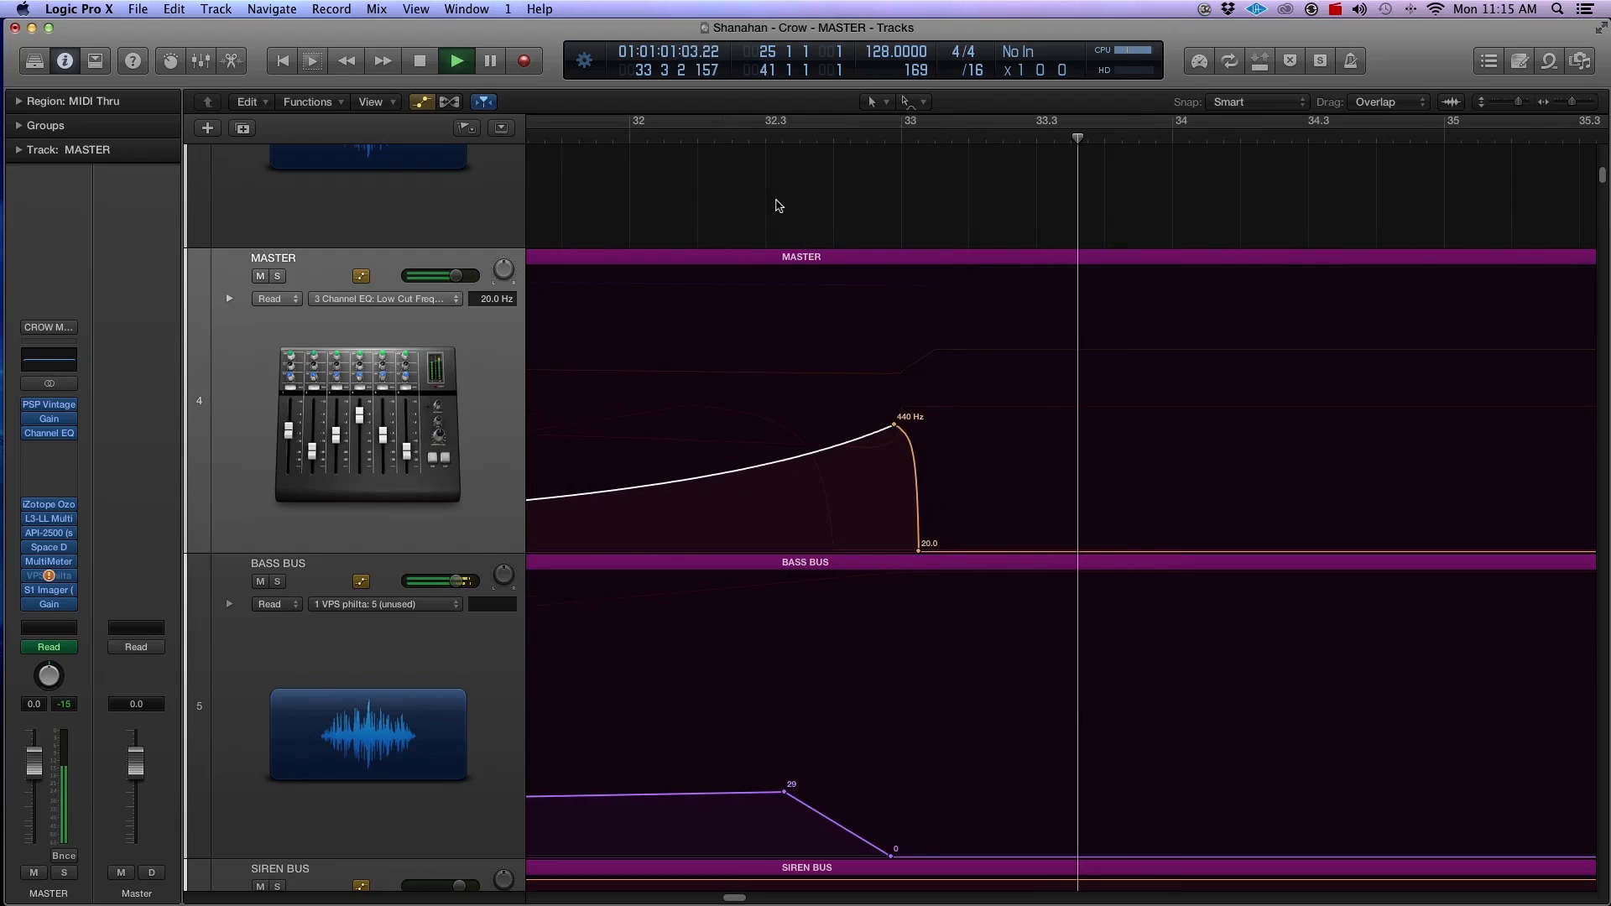
pyautogui.press('super+Left')
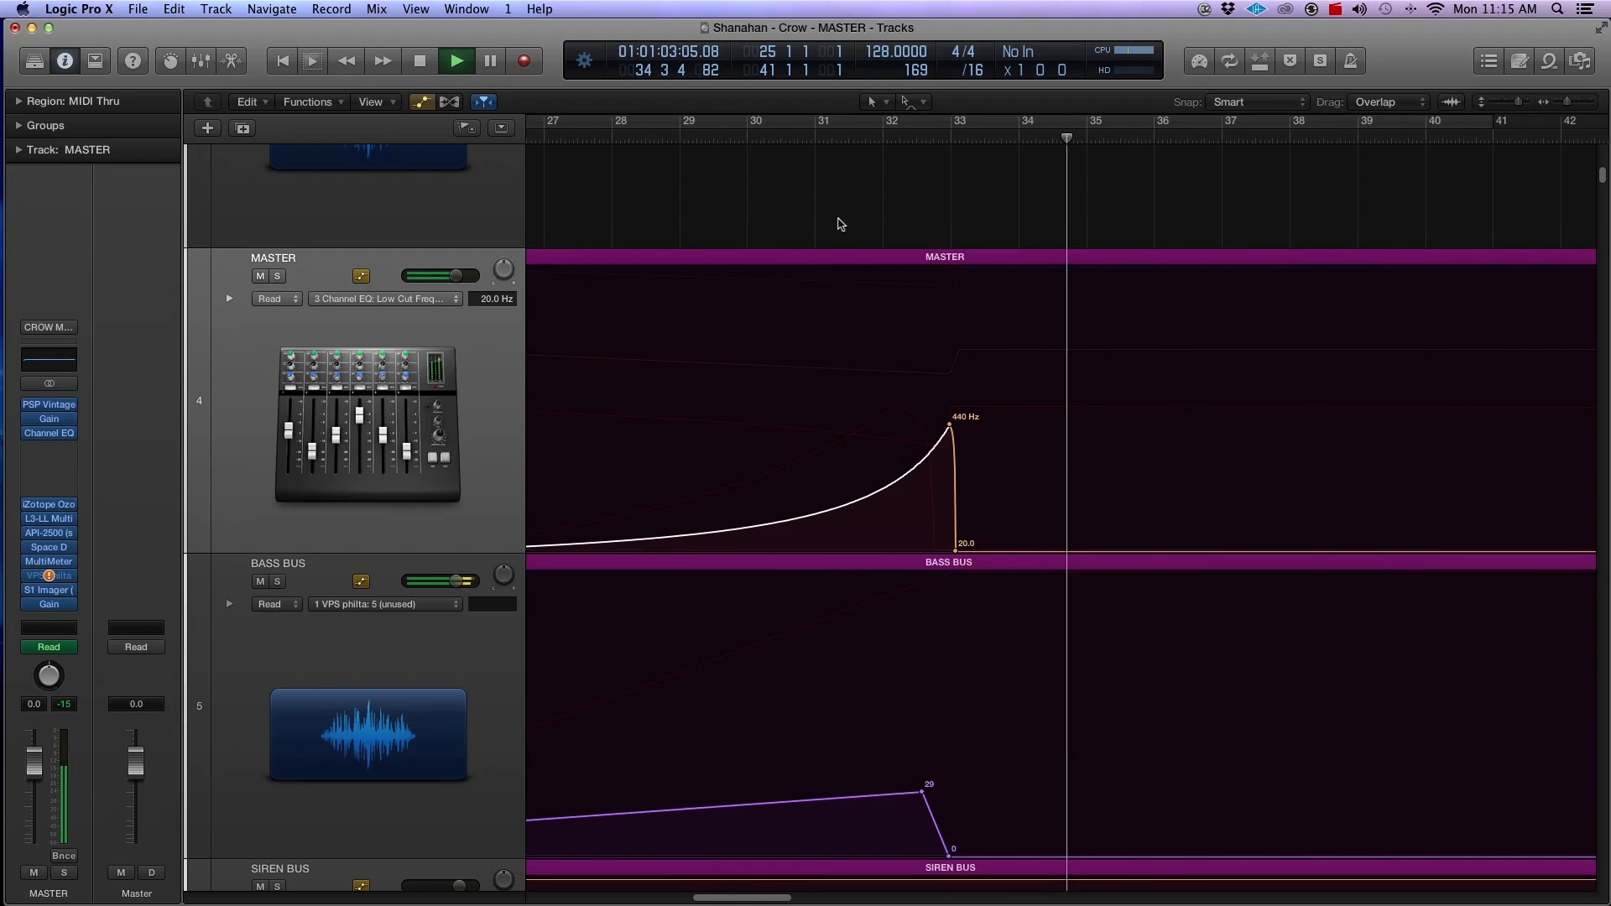
pyautogui.press('space')
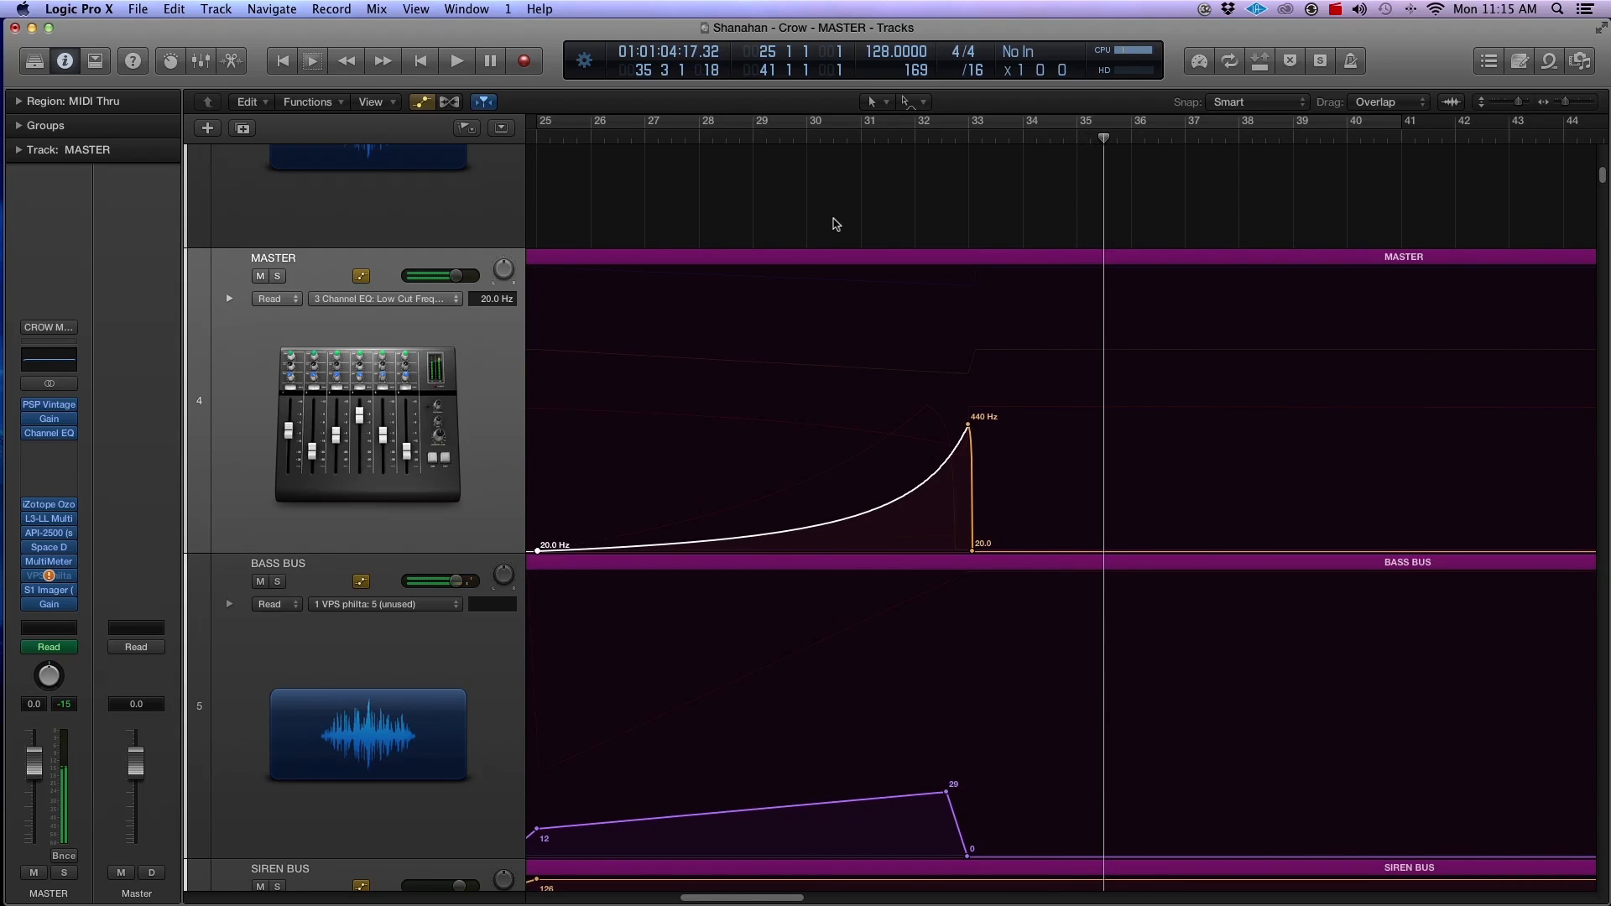
# Step: Examine the MASTER, BASS BUS and SIREN BUS automation lanes within the wider arrangement
pyautogui.press('super+Left')
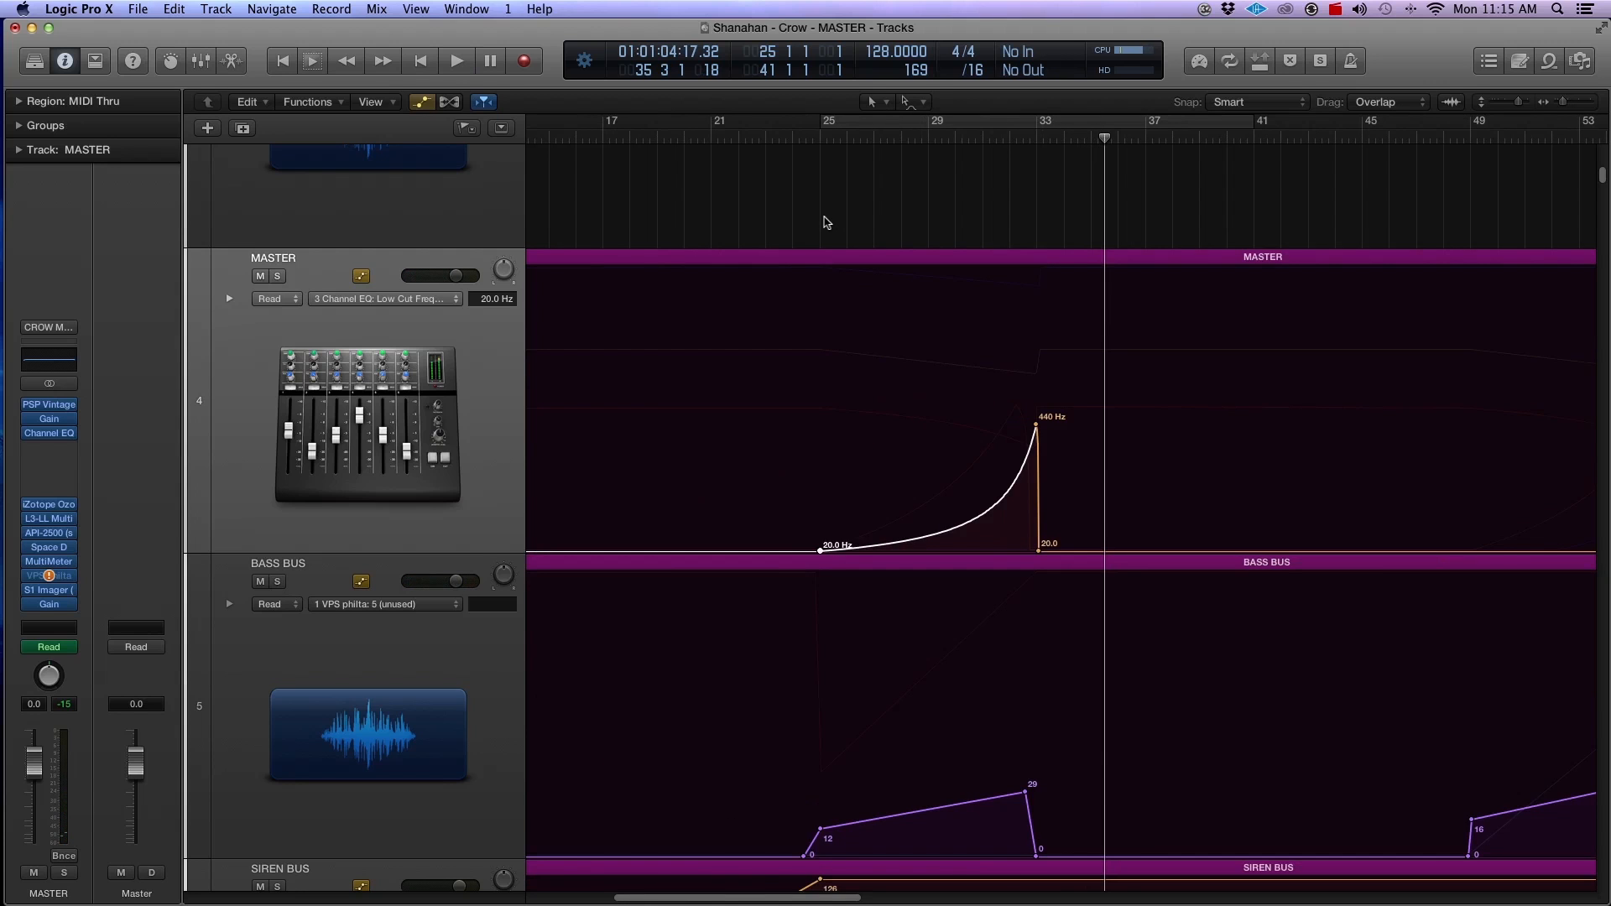
pyautogui.press('super+Up')
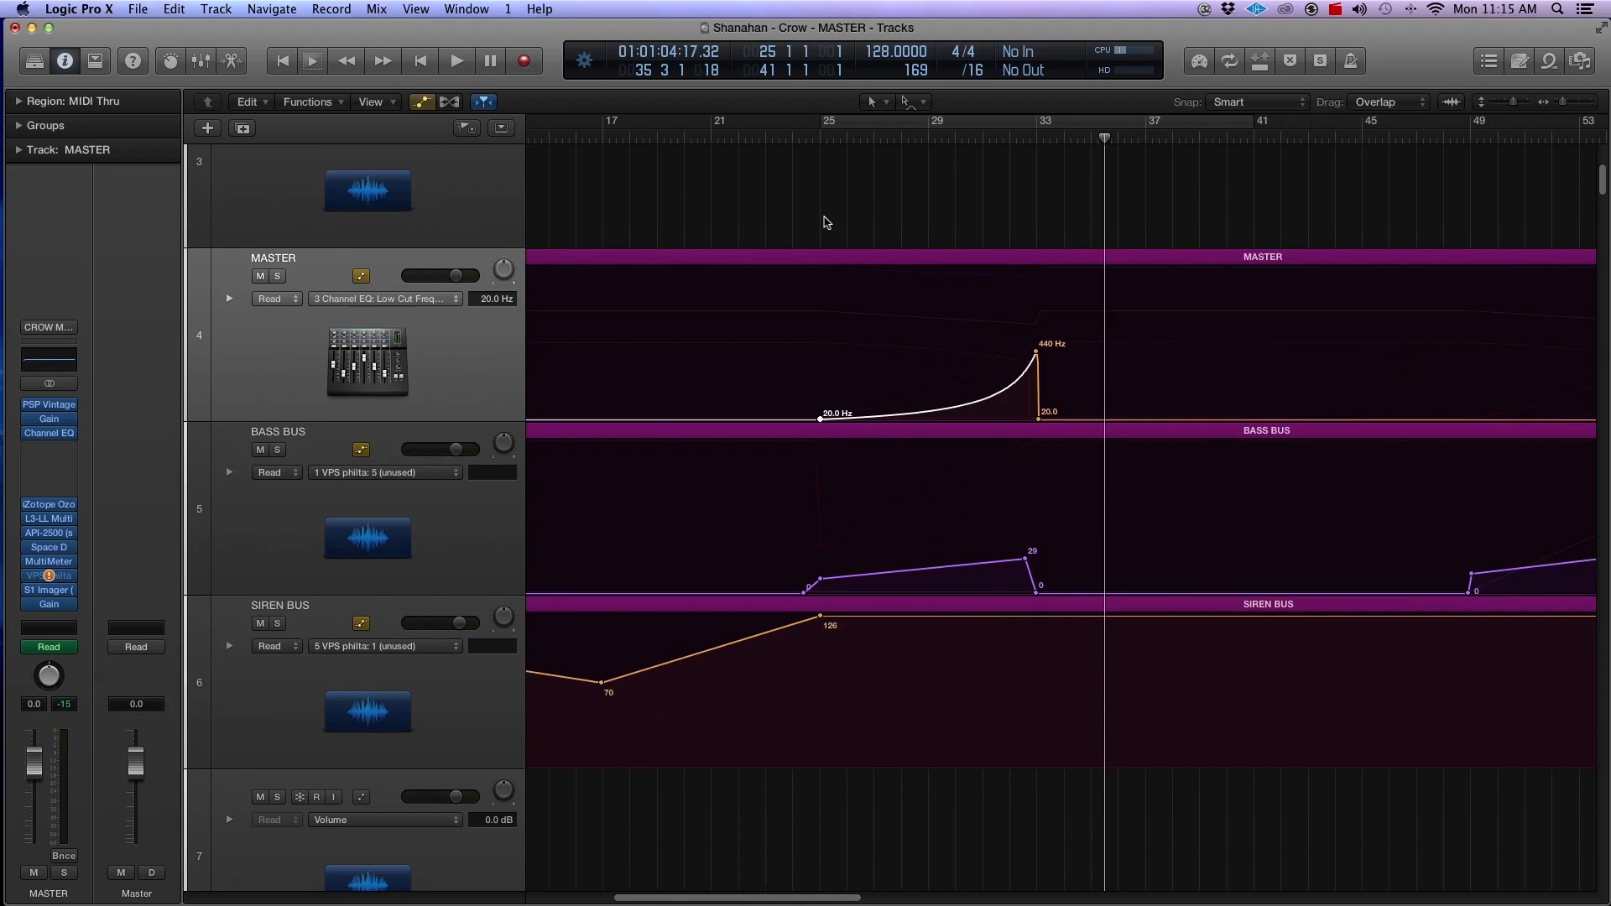
pyautogui.press('super+Up')
pyautogui.press('super+Up')
pyautogui.press('super+Up')
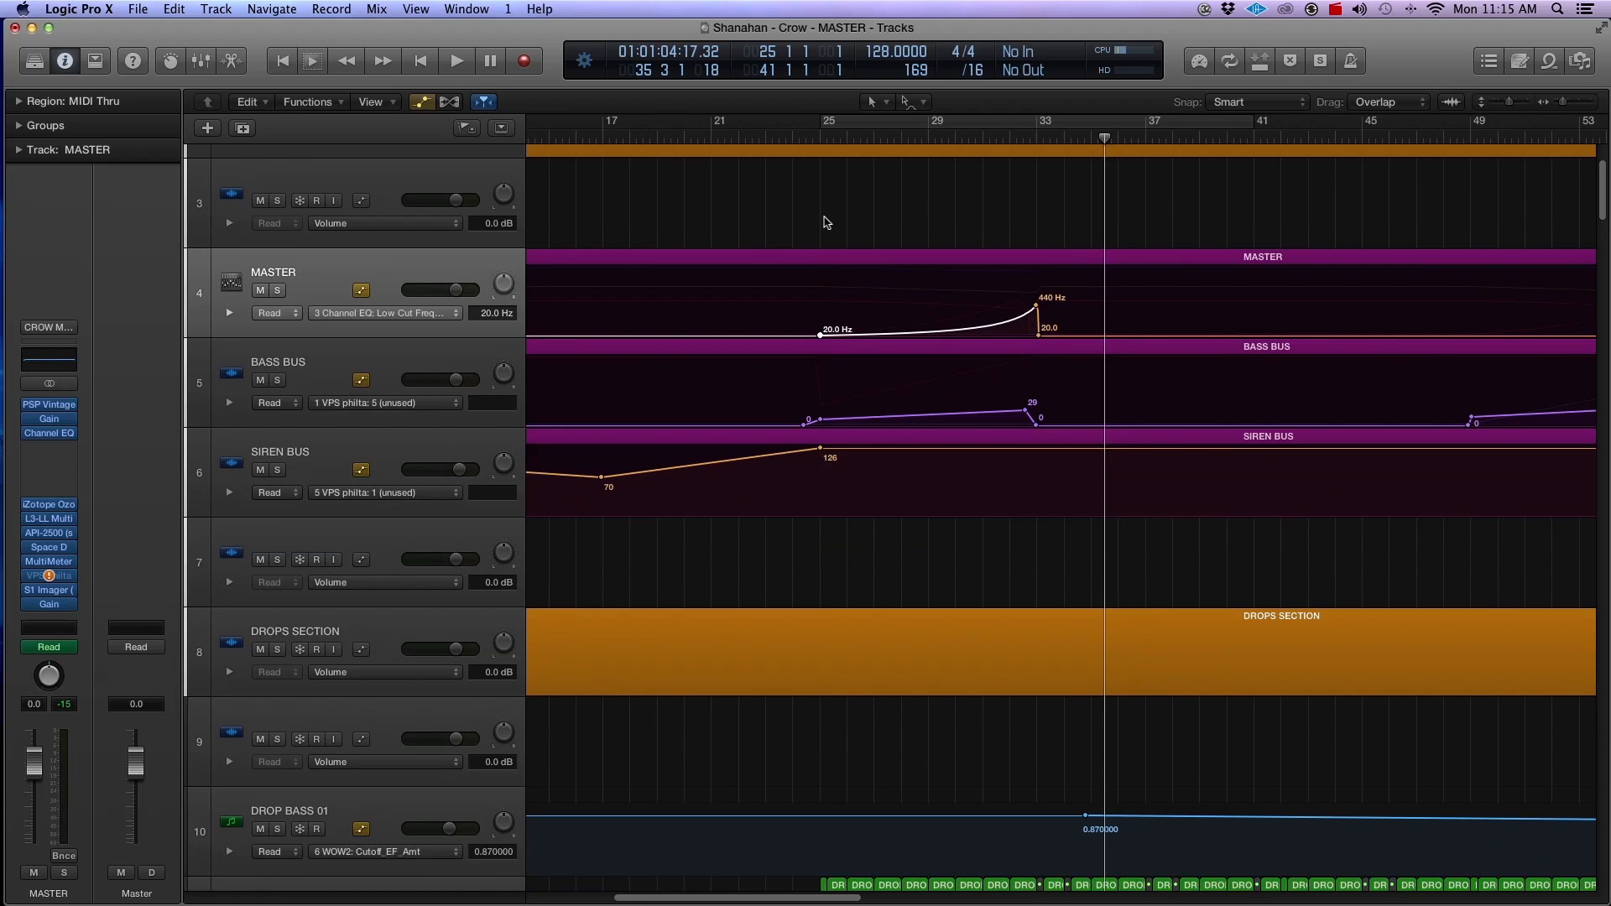
pyautogui.press('super+Up')
pyautogui.press('super+Up')
pyautogui.press('super+Up')
pyautogui.press('super+Up')
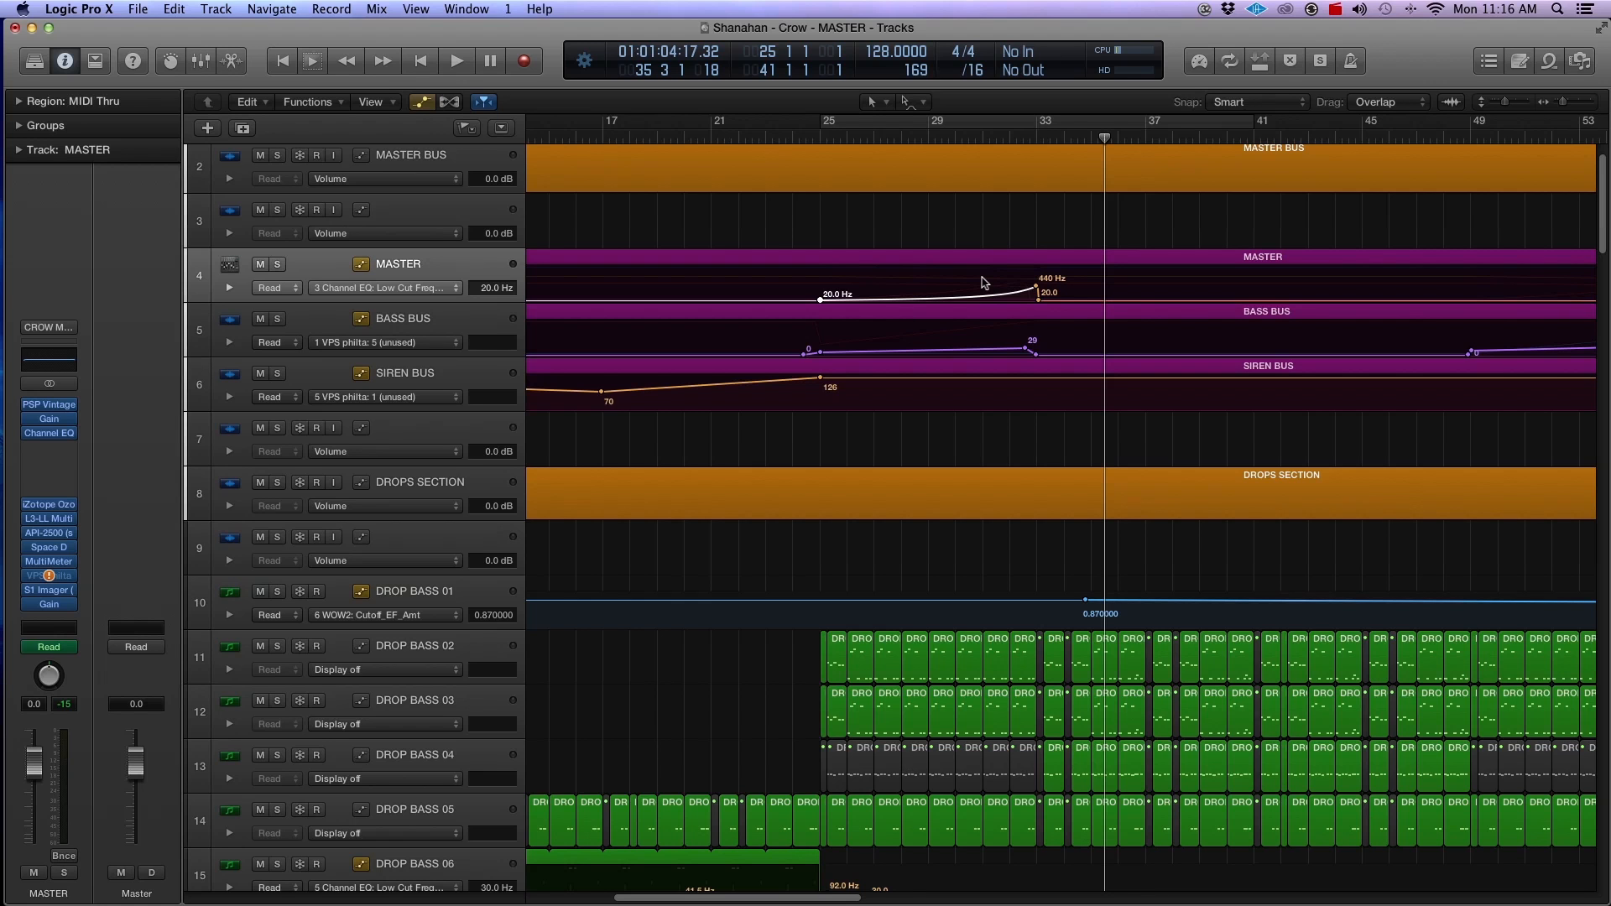
pyautogui.press('a')
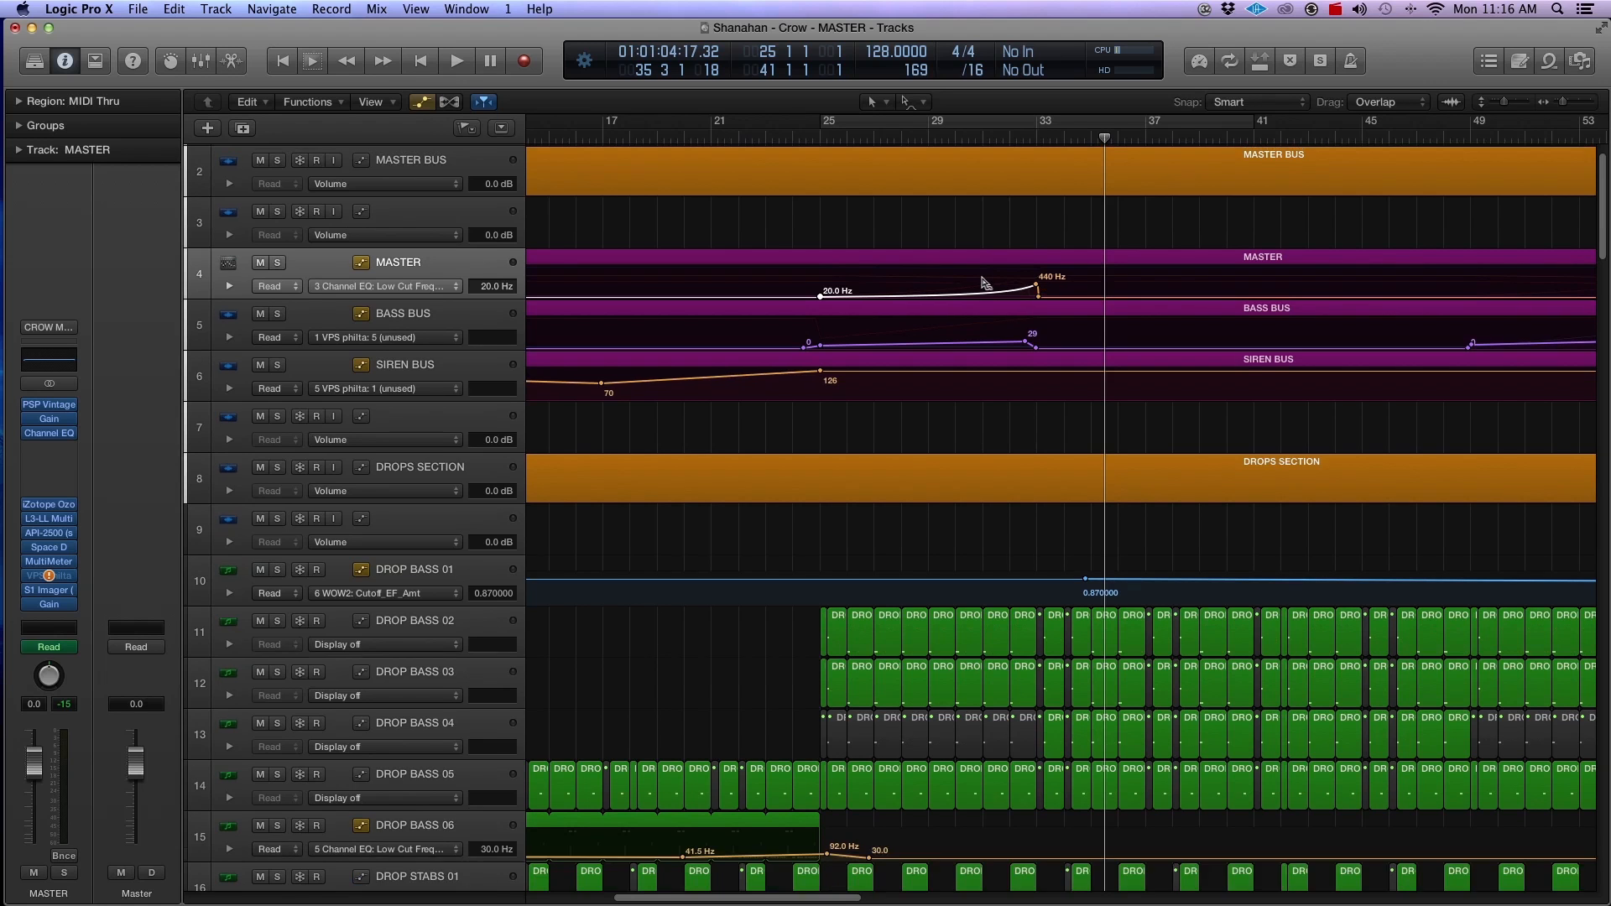
pyautogui.press('a')
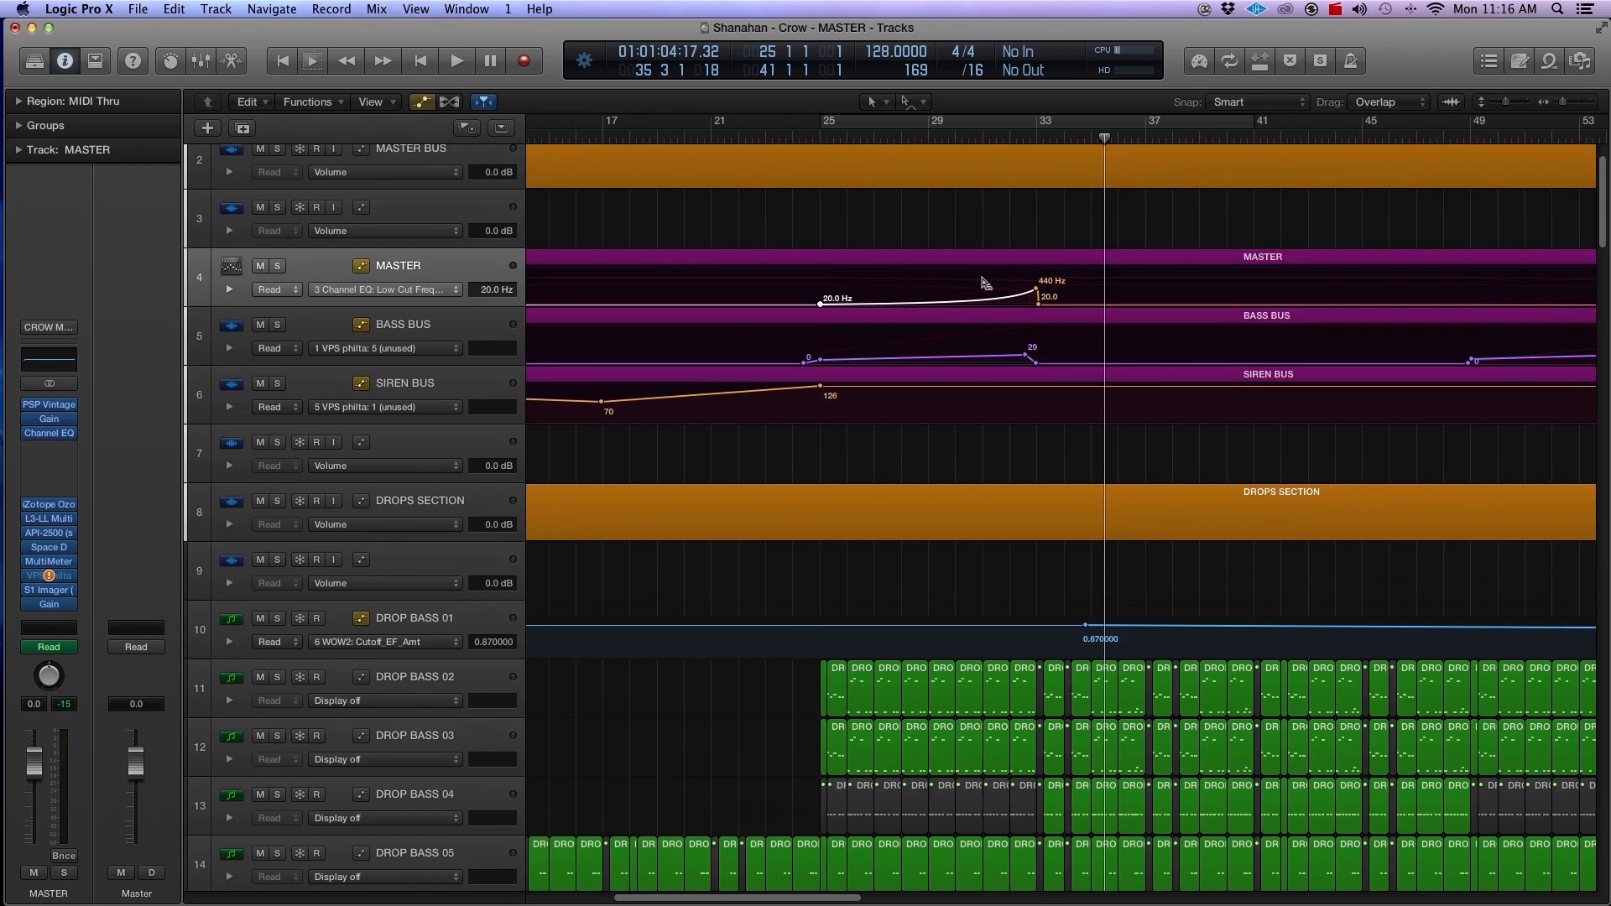
# Step: Show MASTER's Channel EQ High Cut Frequency automation and remove the 12400 Hz point near bar 33
pyautogui.click(348, 306)
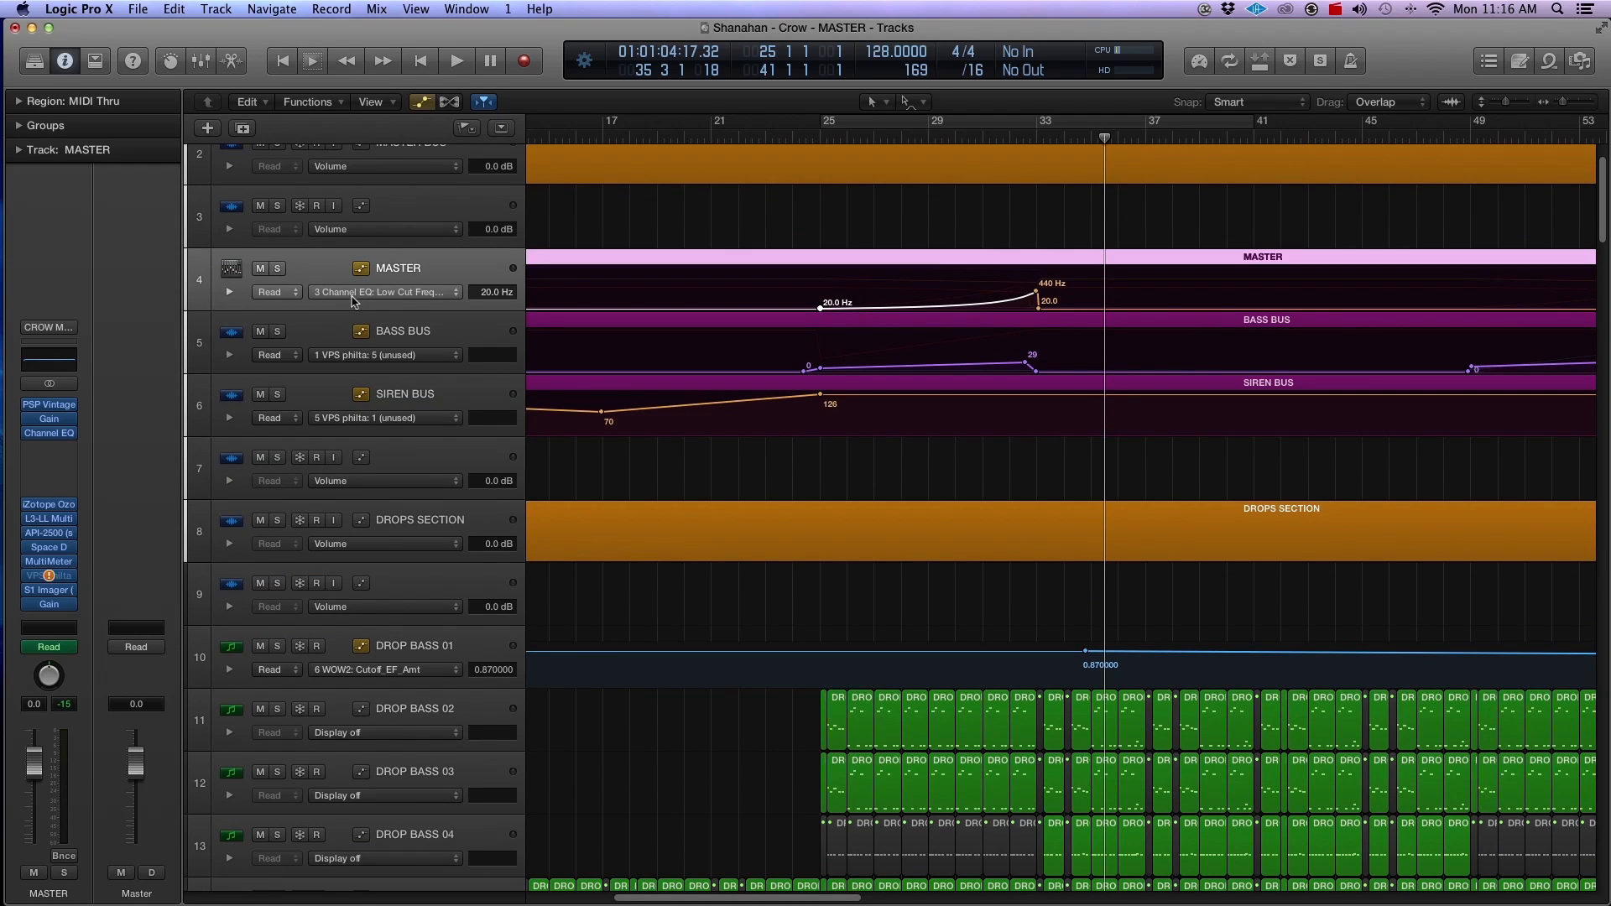
pyautogui.click(357, 295)
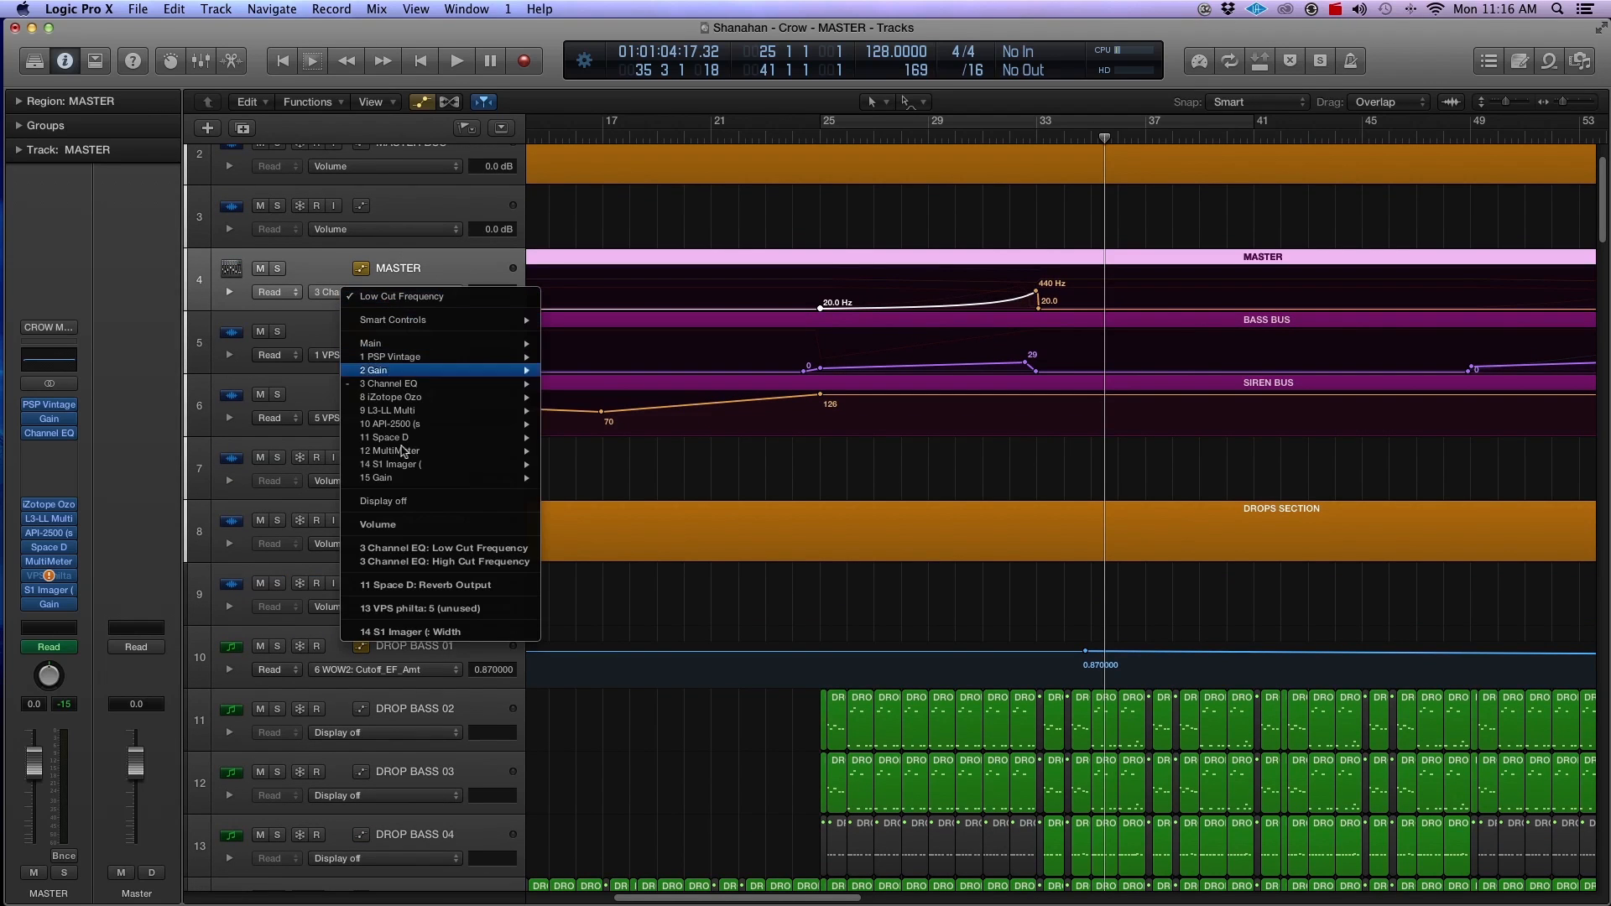
pyautogui.click(432, 562)
pyautogui.click(1039, 272)
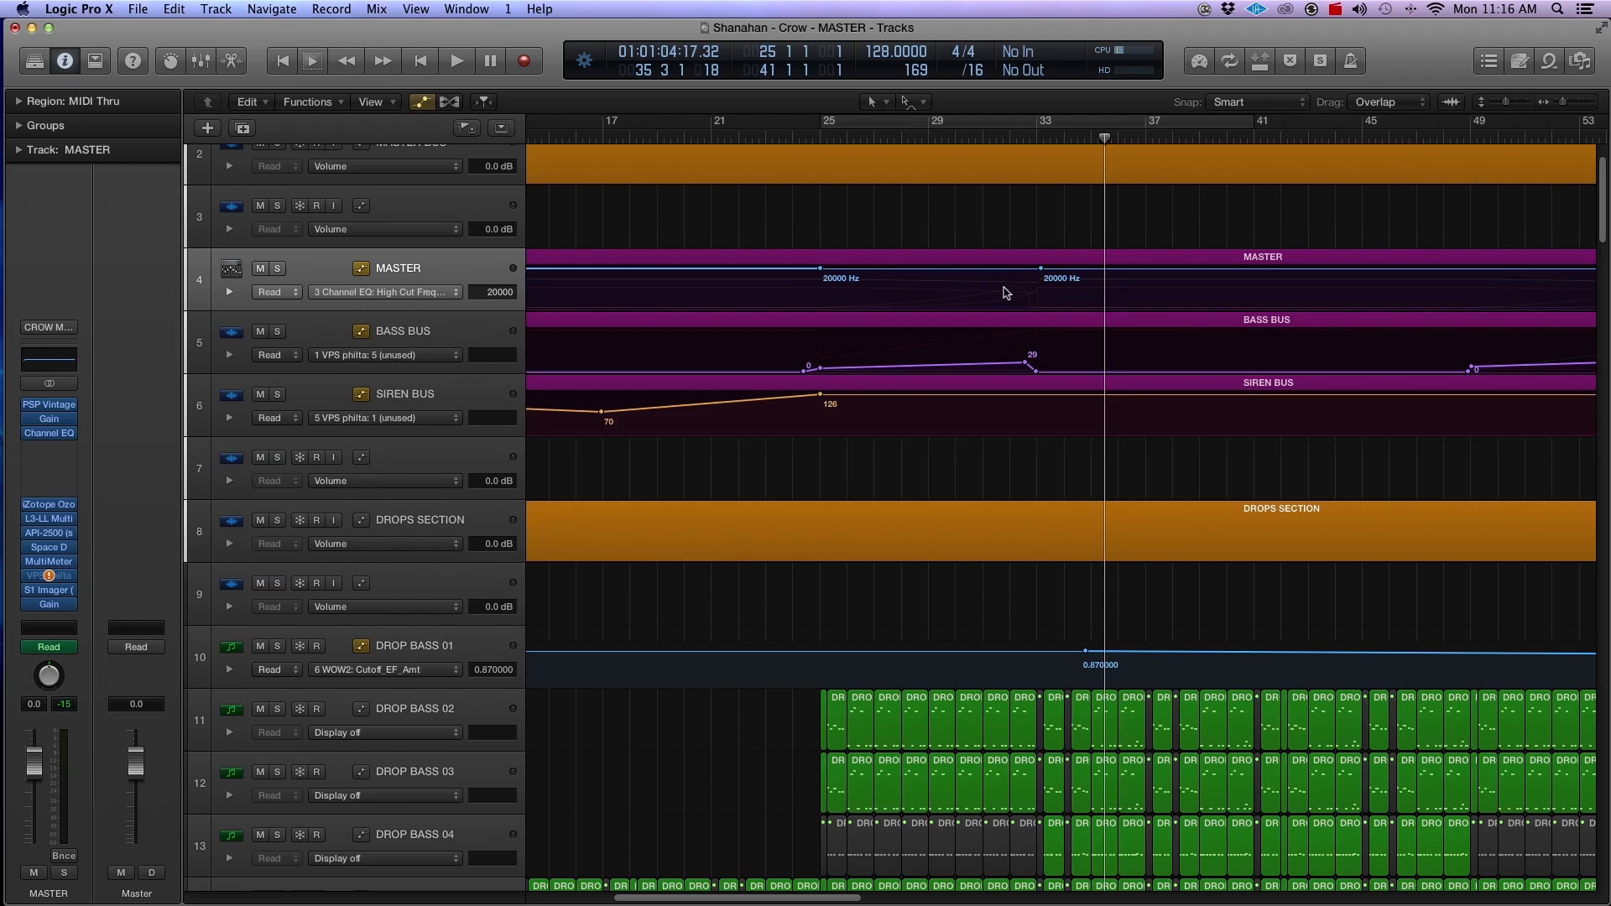
# Step: Hide the automation lanes, set the cycle range from about bar 25 to bar 37, and select the EFFECTS 04 track
pyautogui.press('a')
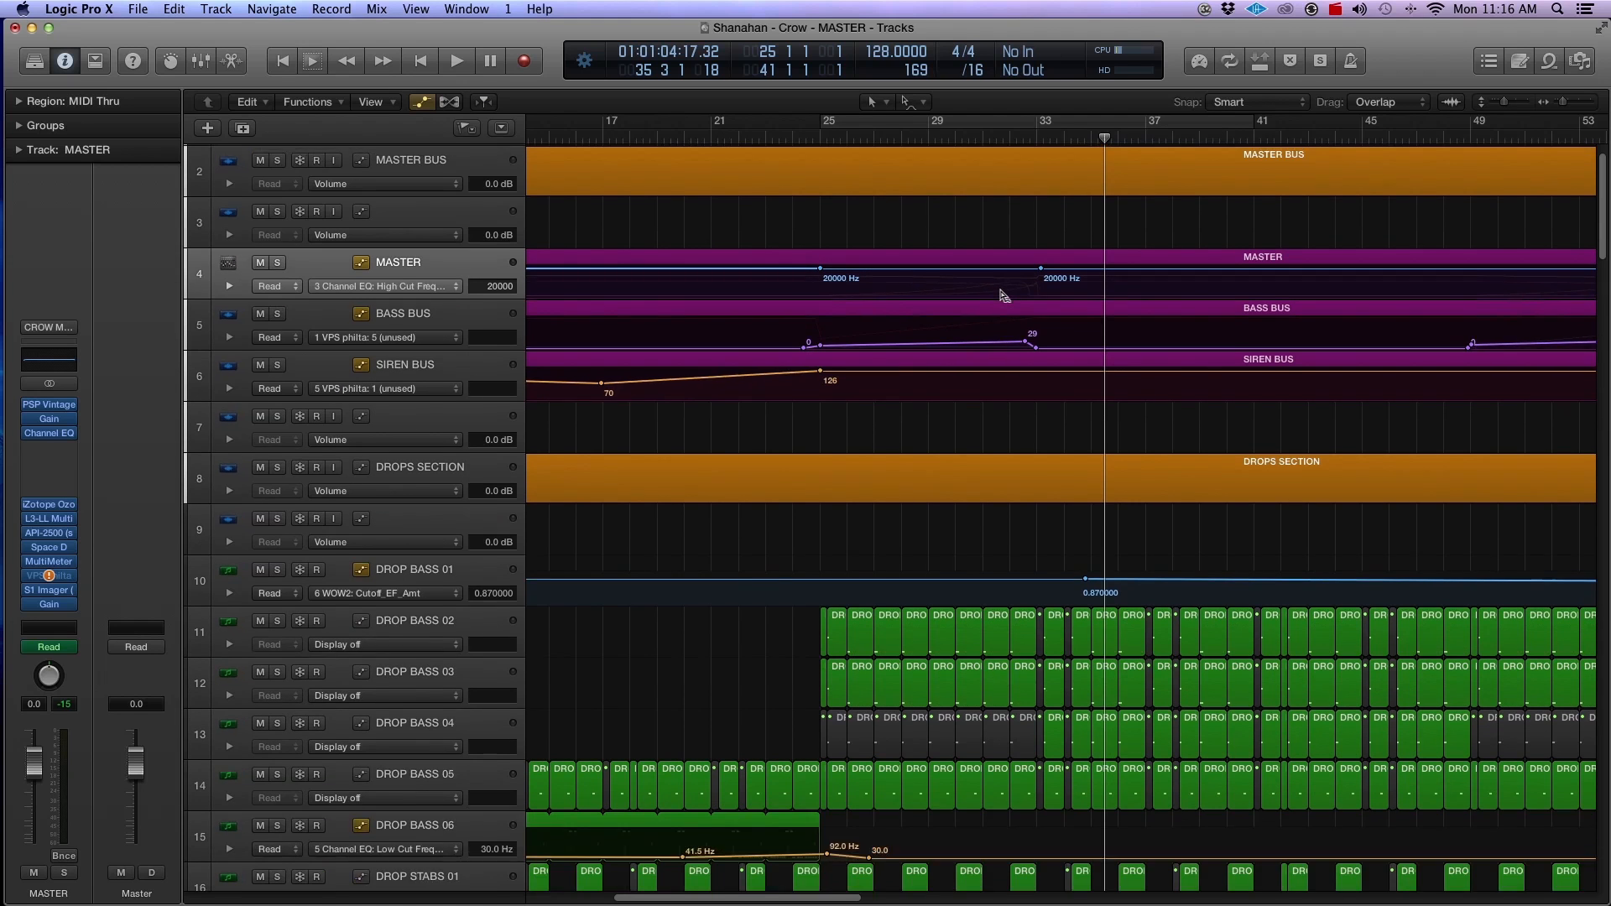
pyautogui.scroll(-20, 990, 443)
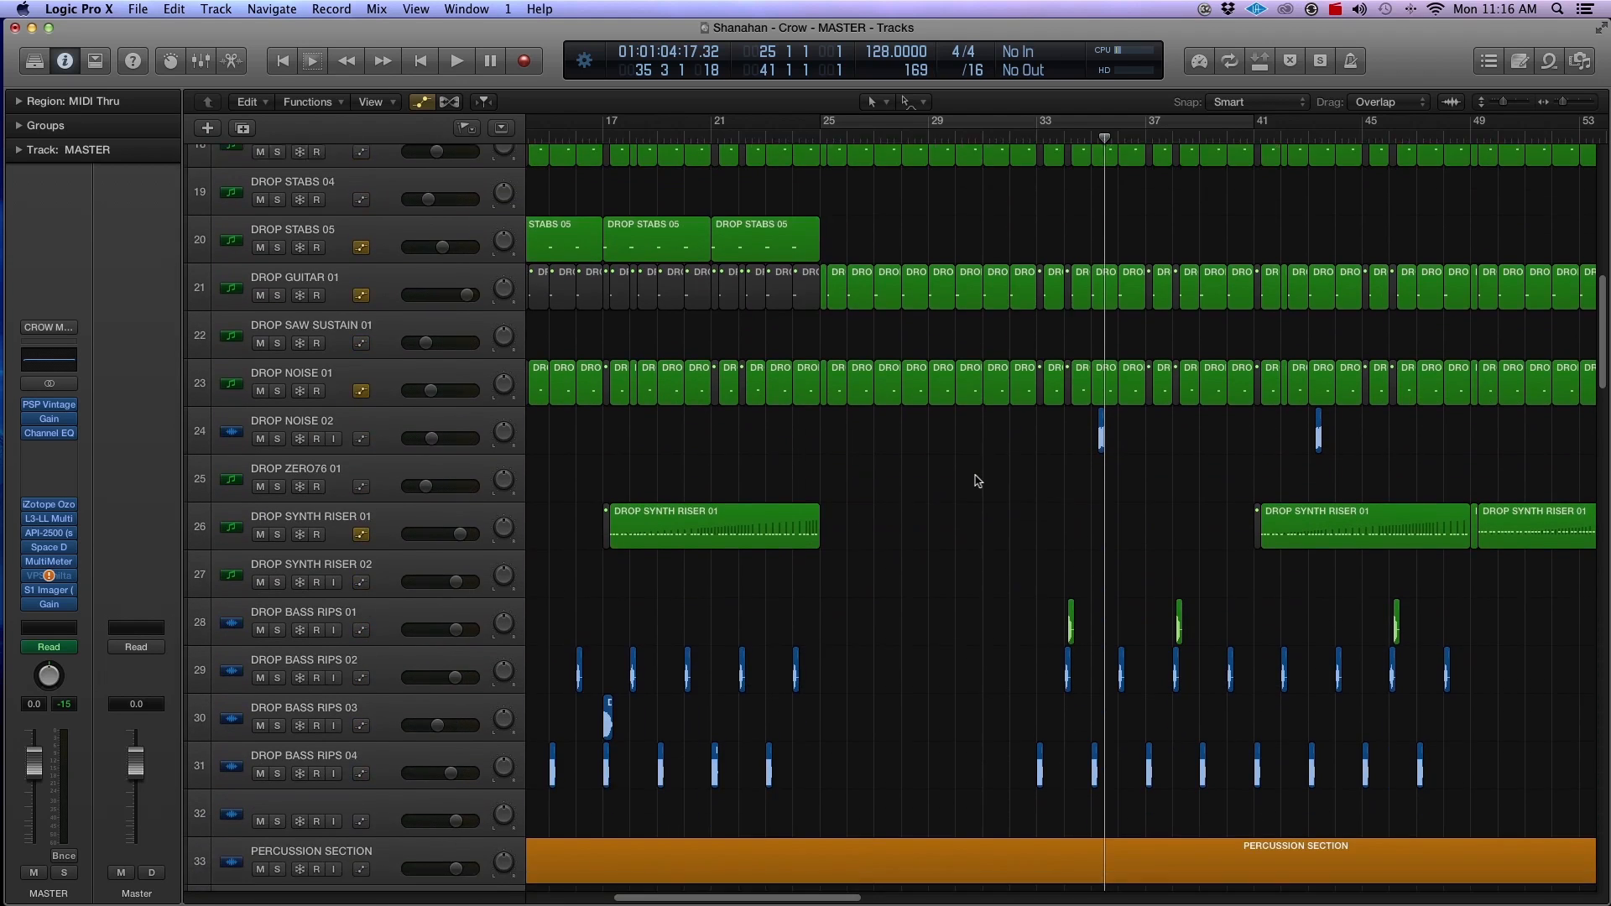
pyautogui.scroll(-20, 979, 482)
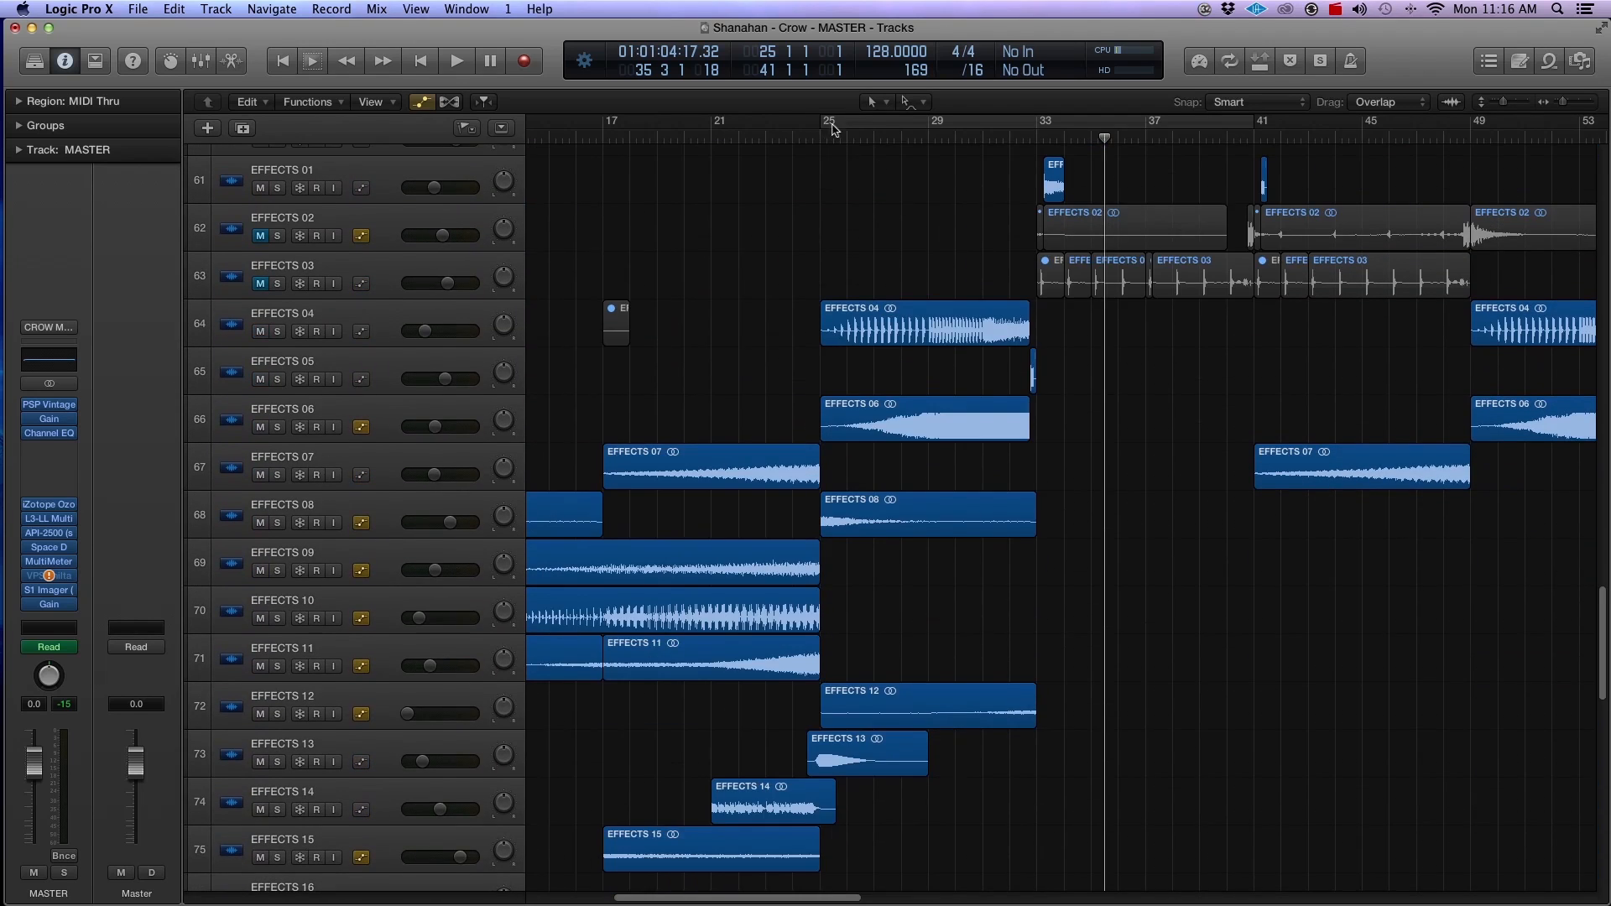
pyautogui.moveTo(833, 127); pyautogui.dragTo(1146, 128)
pyautogui.click(315, 315)
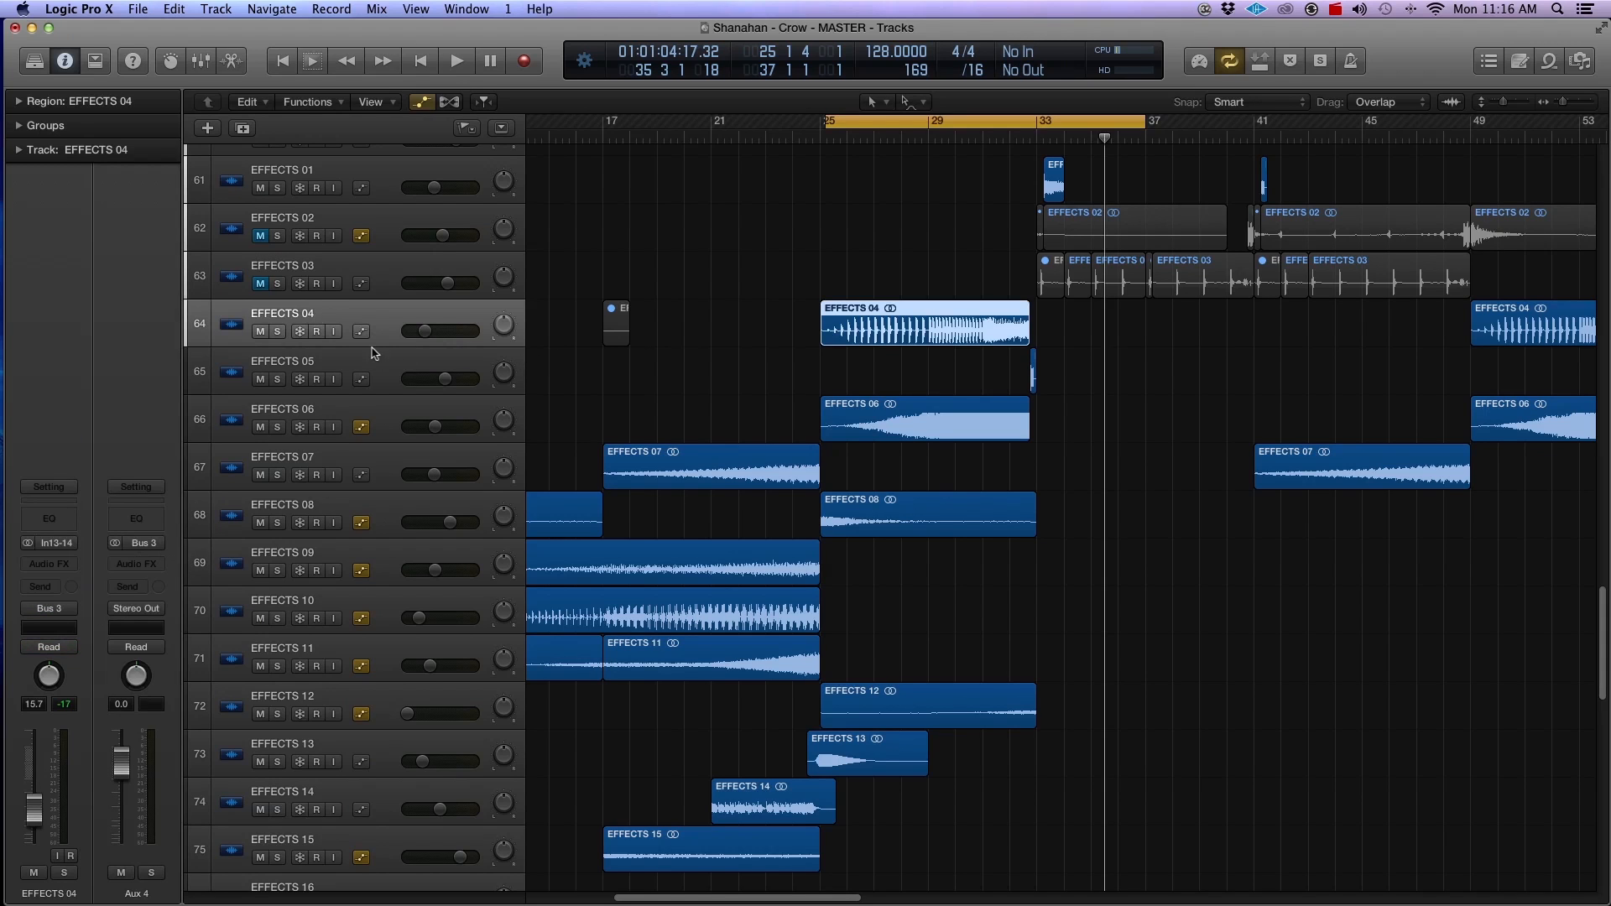
# Step: Solo the Aux 4 bus that EFFECTS 04 feeds, play the buildup from bar 25, and stop playback
pyautogui.click(151, 874)
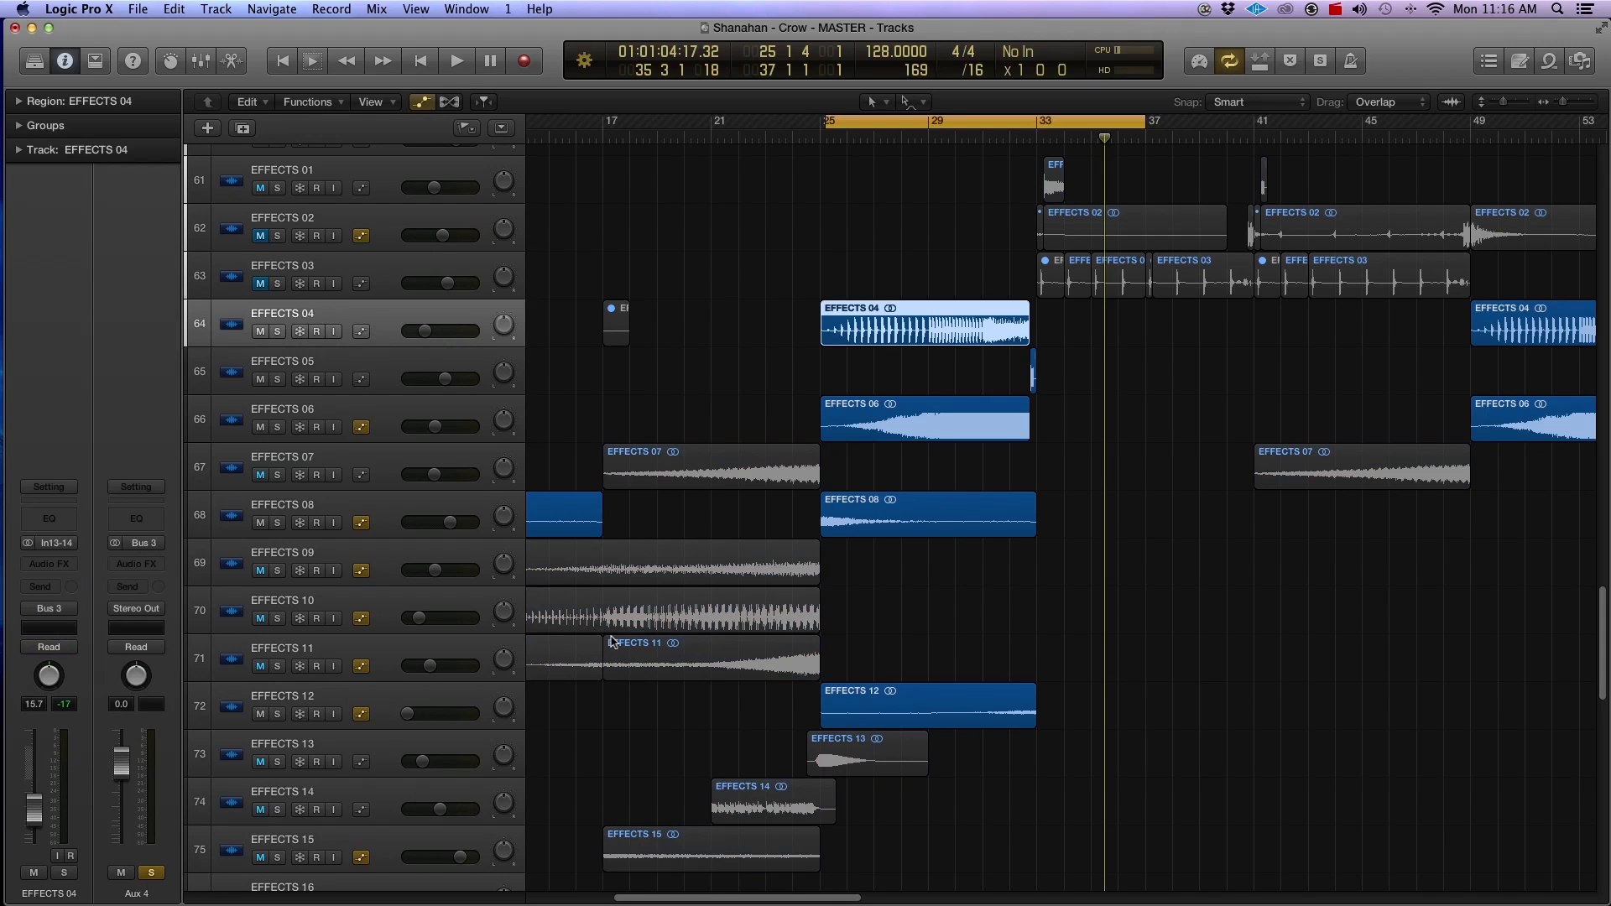
pyautogui.press('space')
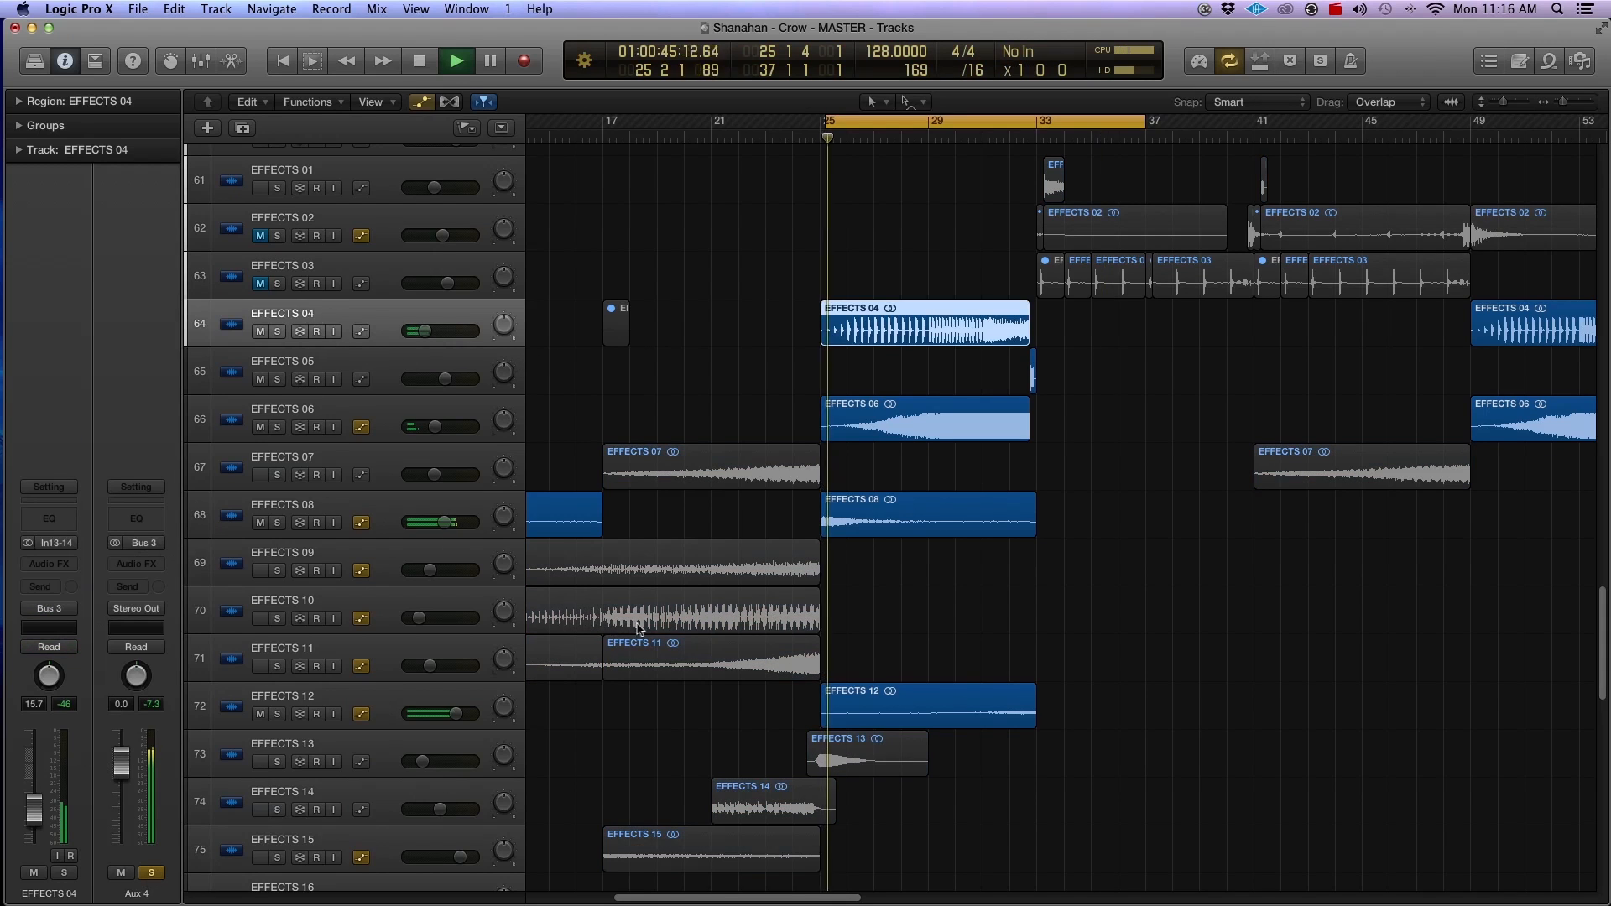
pyautogui.click(983, 550)
pyautogui.press('super+Right')
pyautogui.press('super+Right')
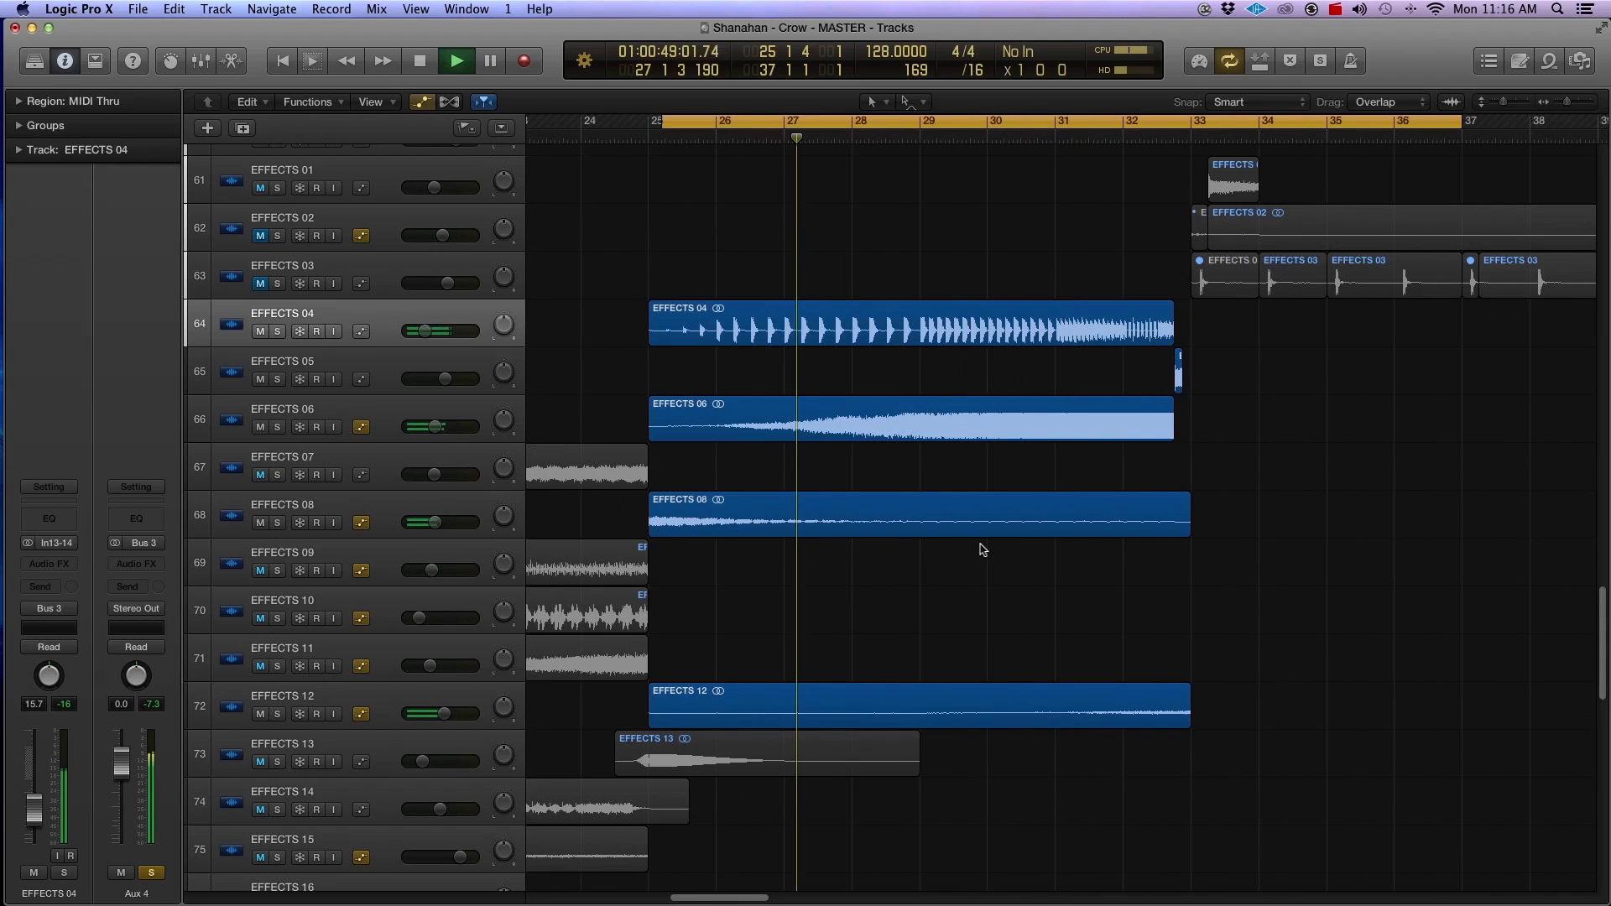
pyautogui.press('space')
# Step: Insert a Channel EQ on Aux 4 and enable its high cut band at 20000 Hz with a Q of 0.79
pyautogui.click(137, 564)
pyautogui.press('Escape')
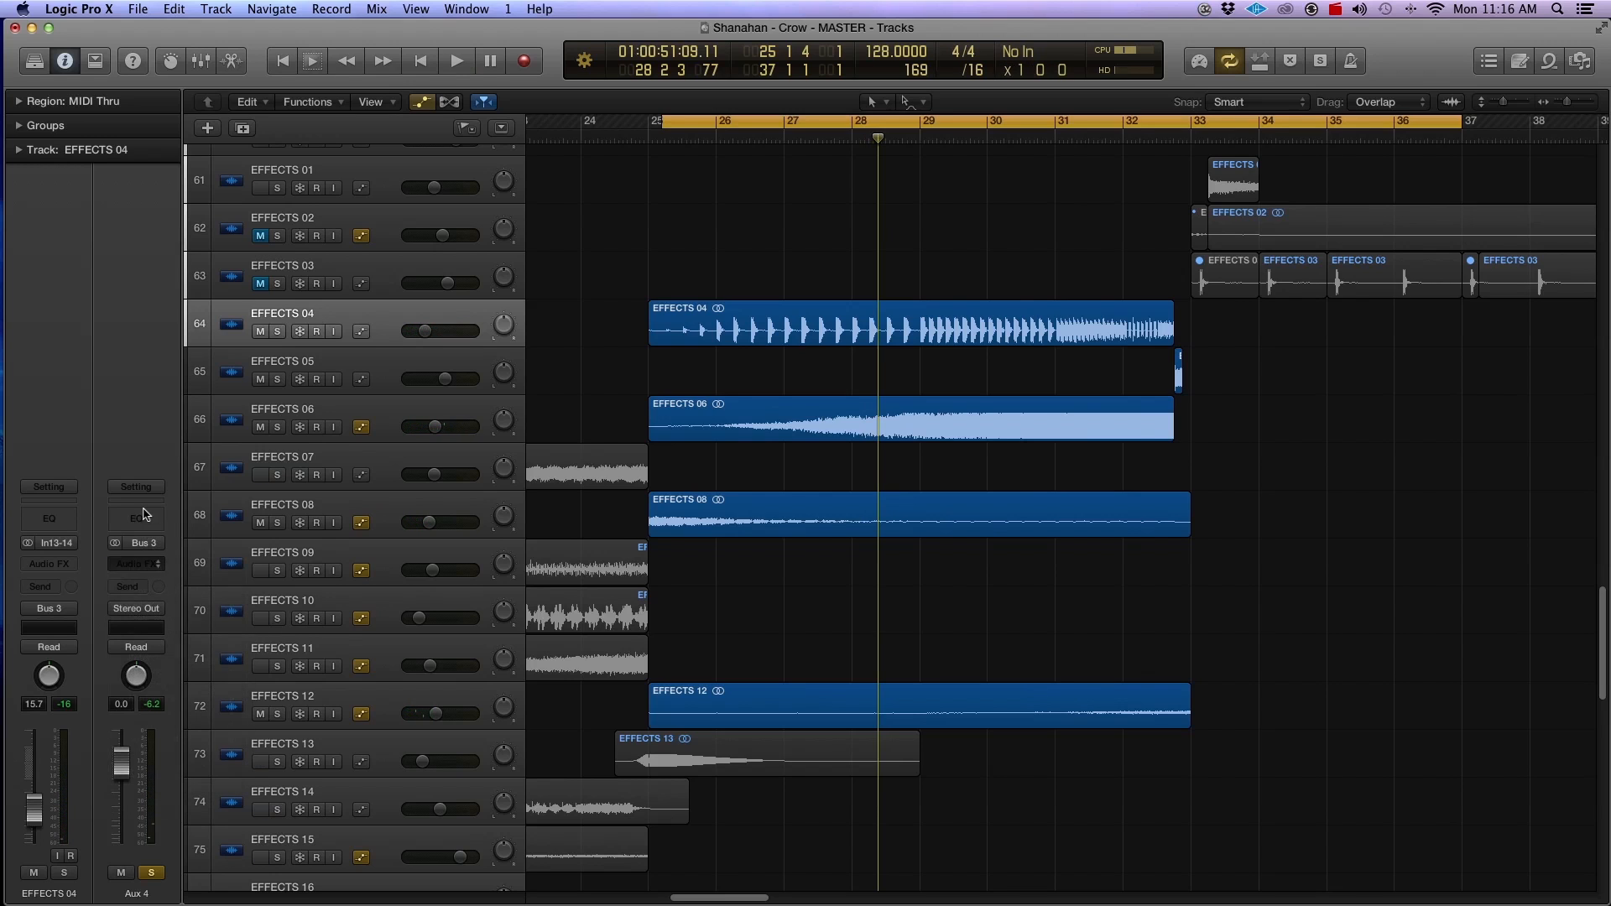
pyautogui.click(139, 515)
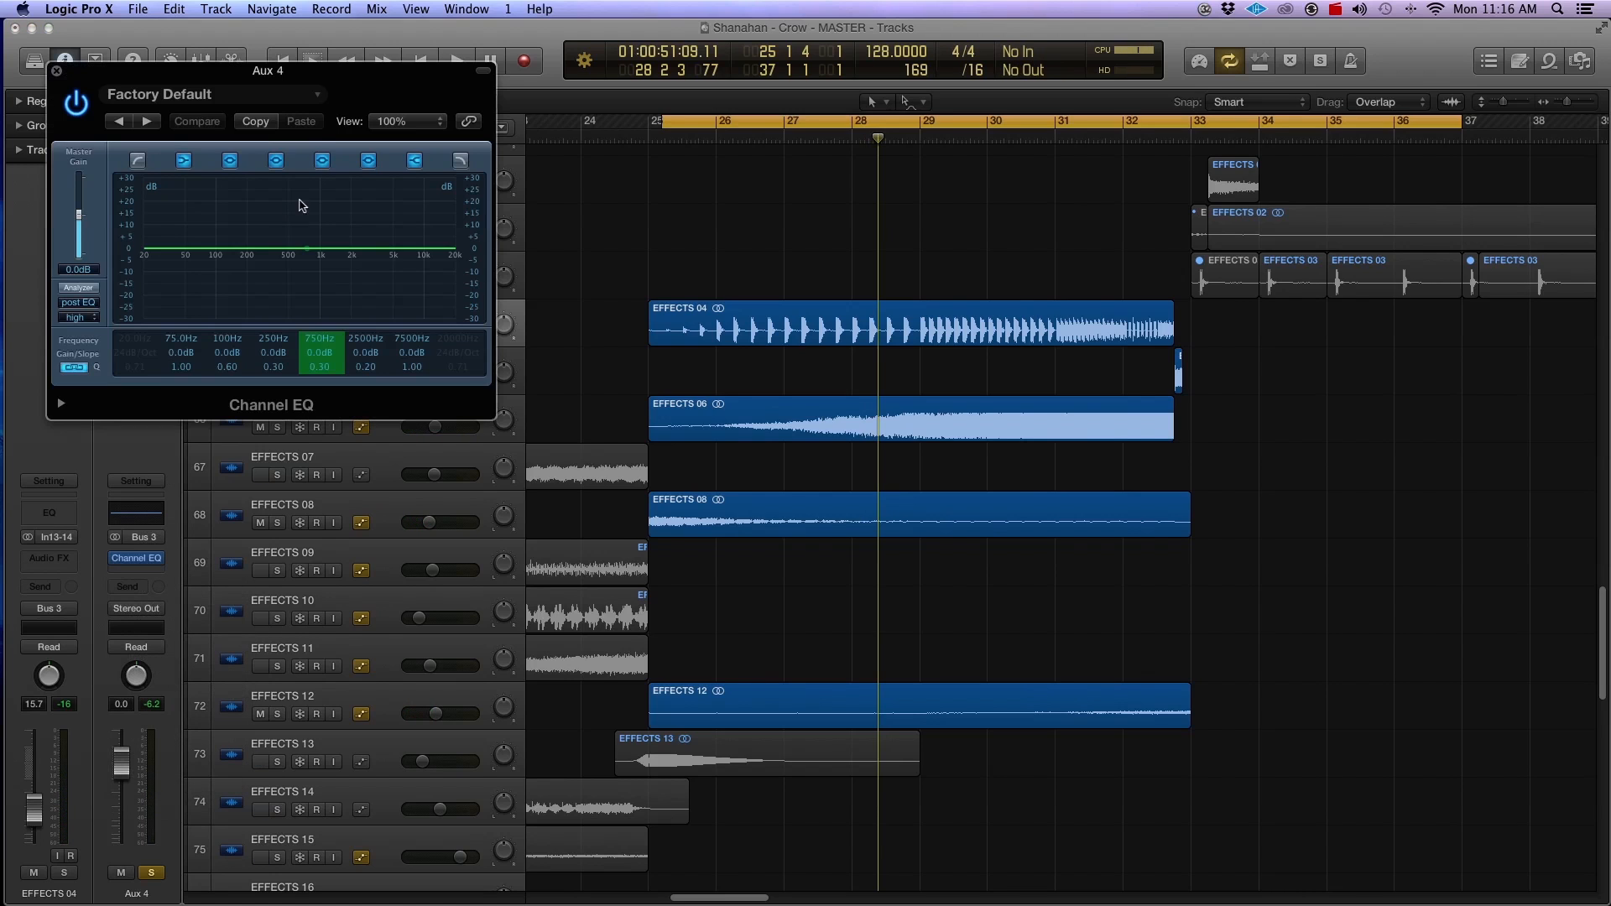
pyautogui.moveTo(321, 82); pyautogui.dragTo(432, 174)
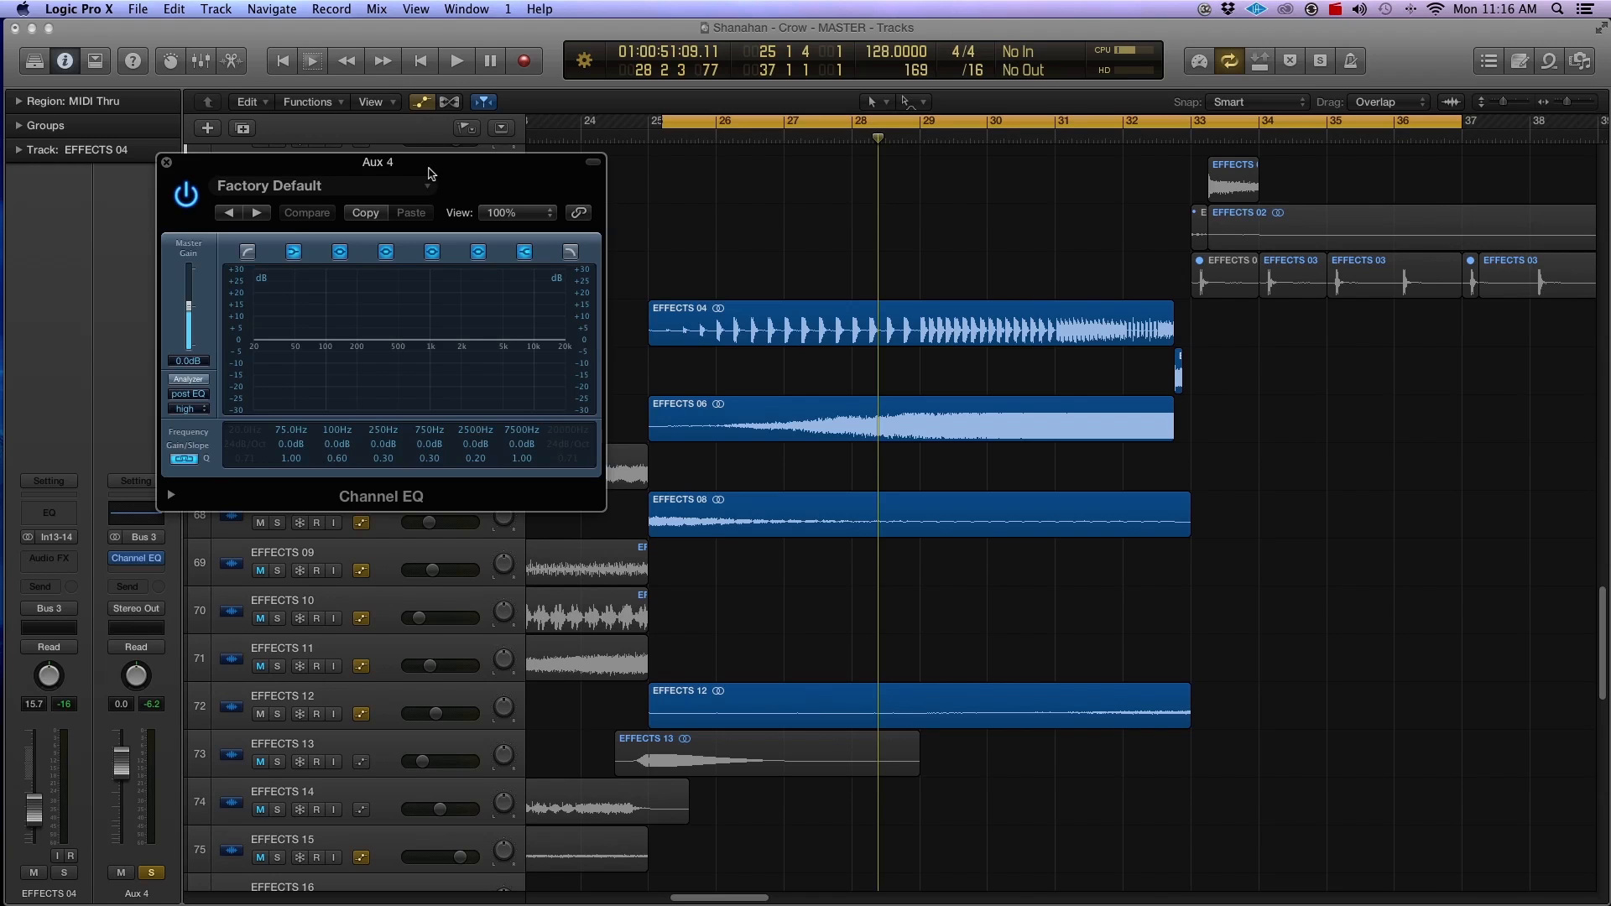
pyautogui.click(570, 251)
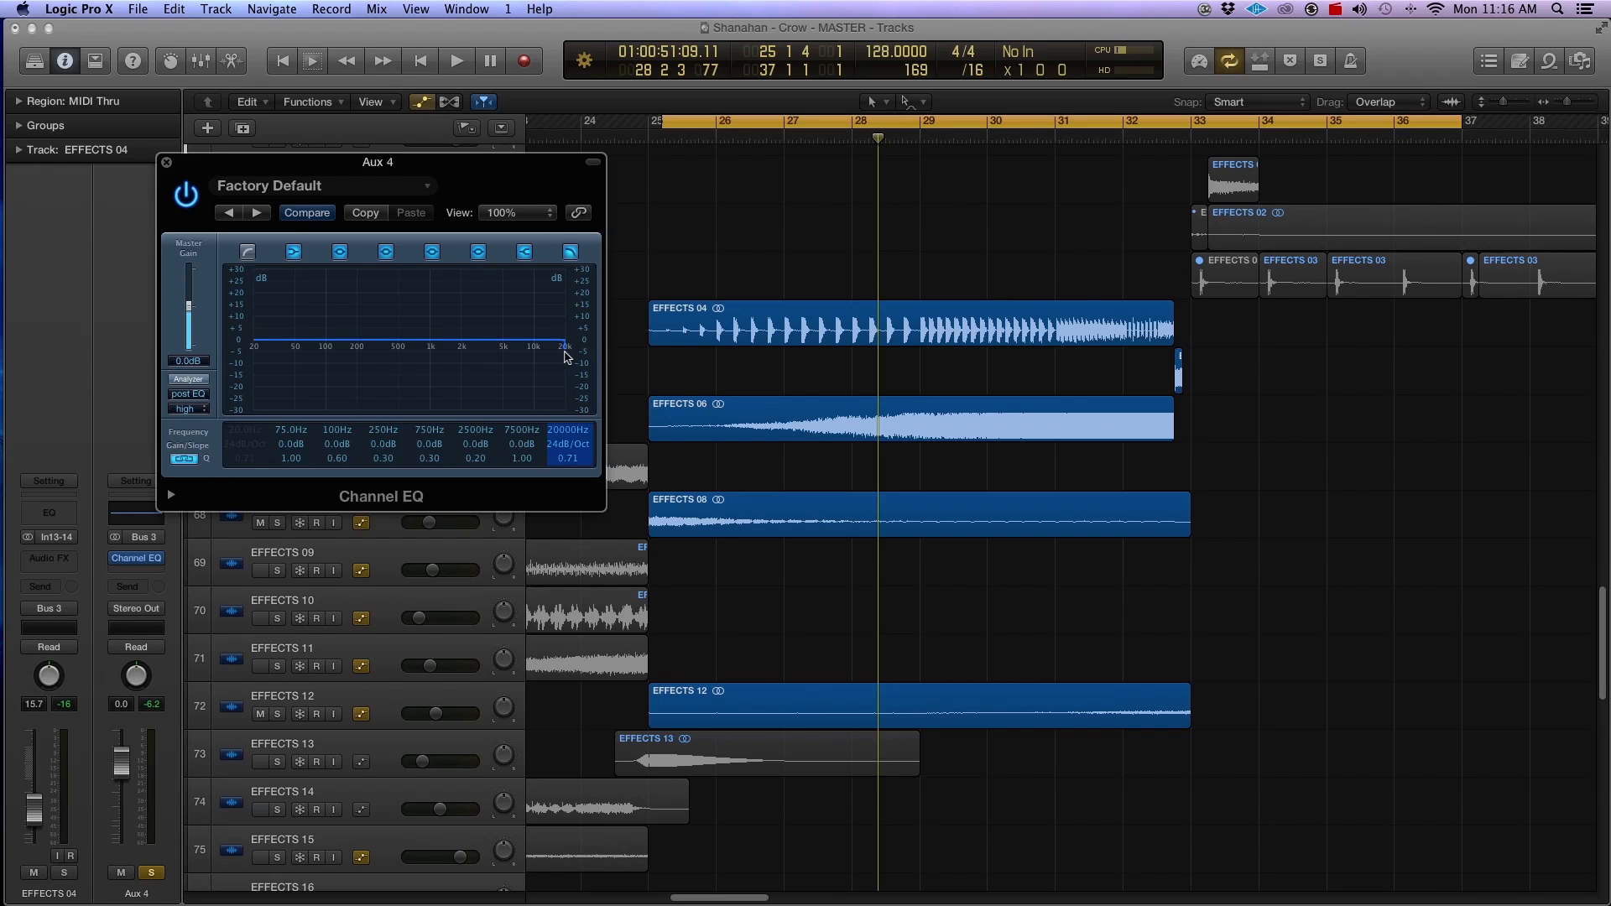
pyautogui.moveTo(565, 350); pyautogui.dragTo(804, 316)
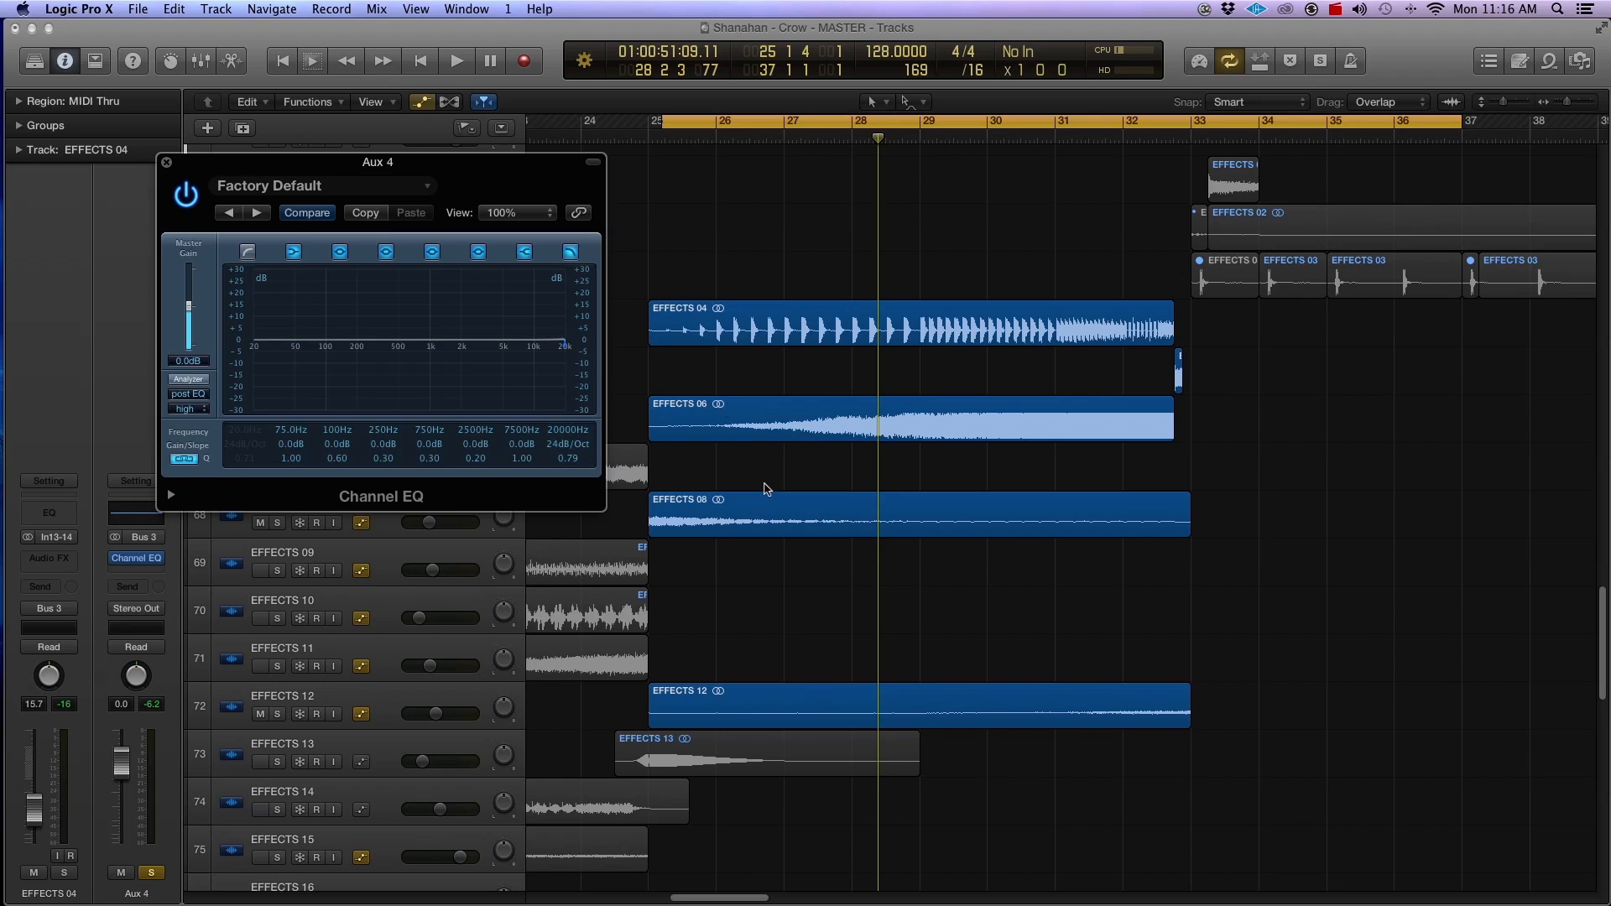
# Step: Select the EFFECTS 04, 06, 08 and 12 buildup regions and move the cycle start to exactly bar 25
pyautogui.moveTo(157, 562)
pyautogui.moveTo(756, 267); pyautogui.dragTo(1013, 709)
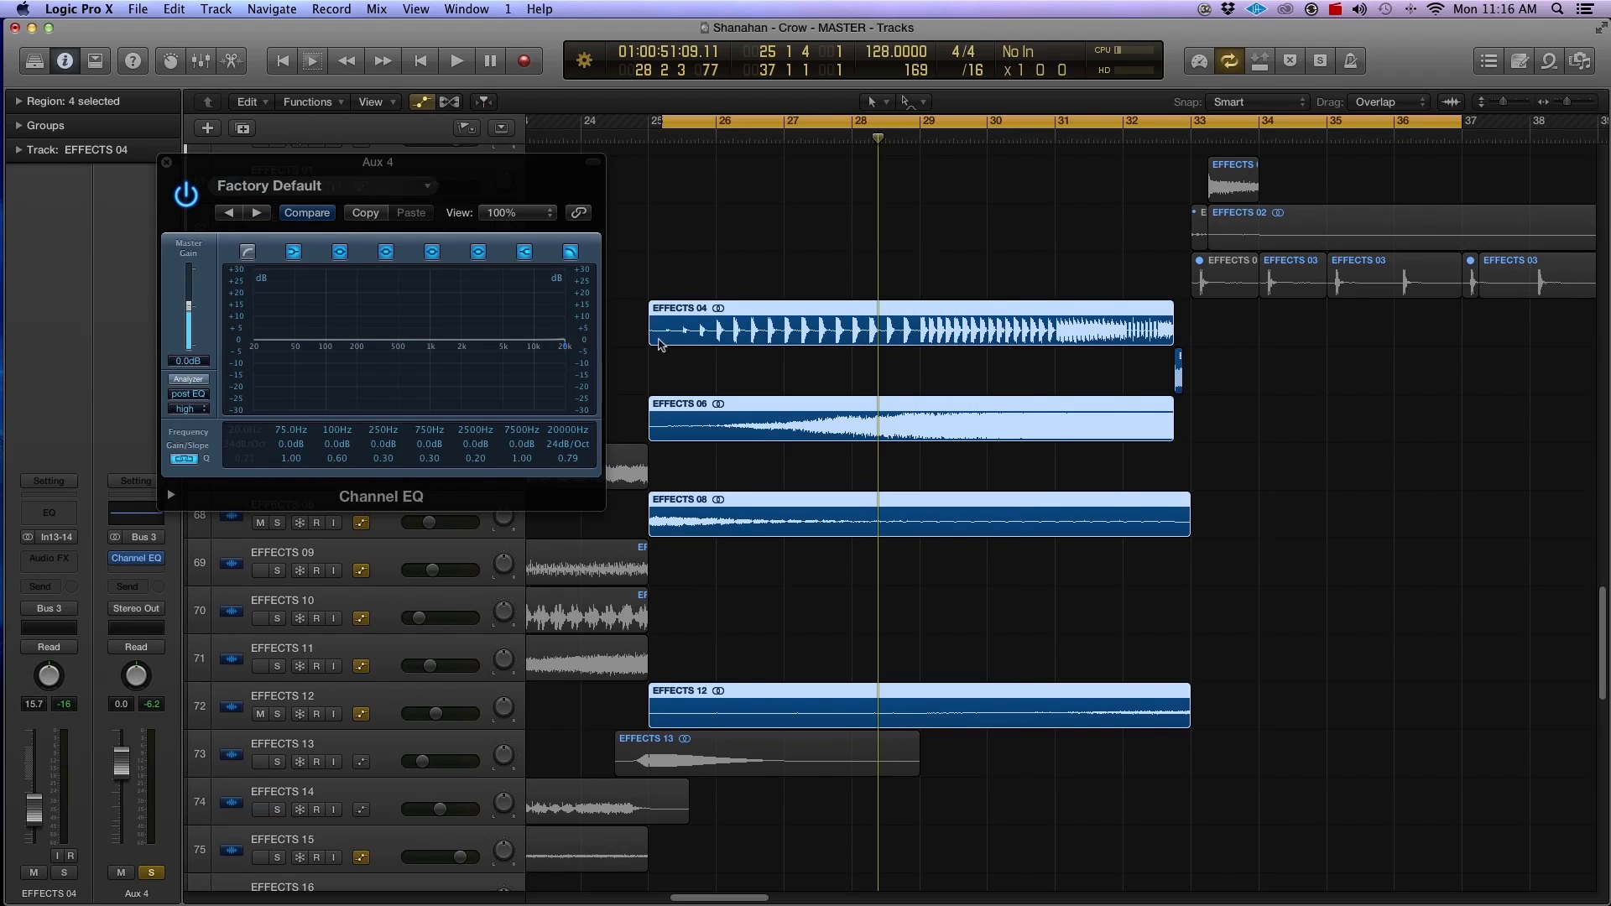
pyautogui.moveTo(667, 122); pyautogui.dragTo(653, 121)
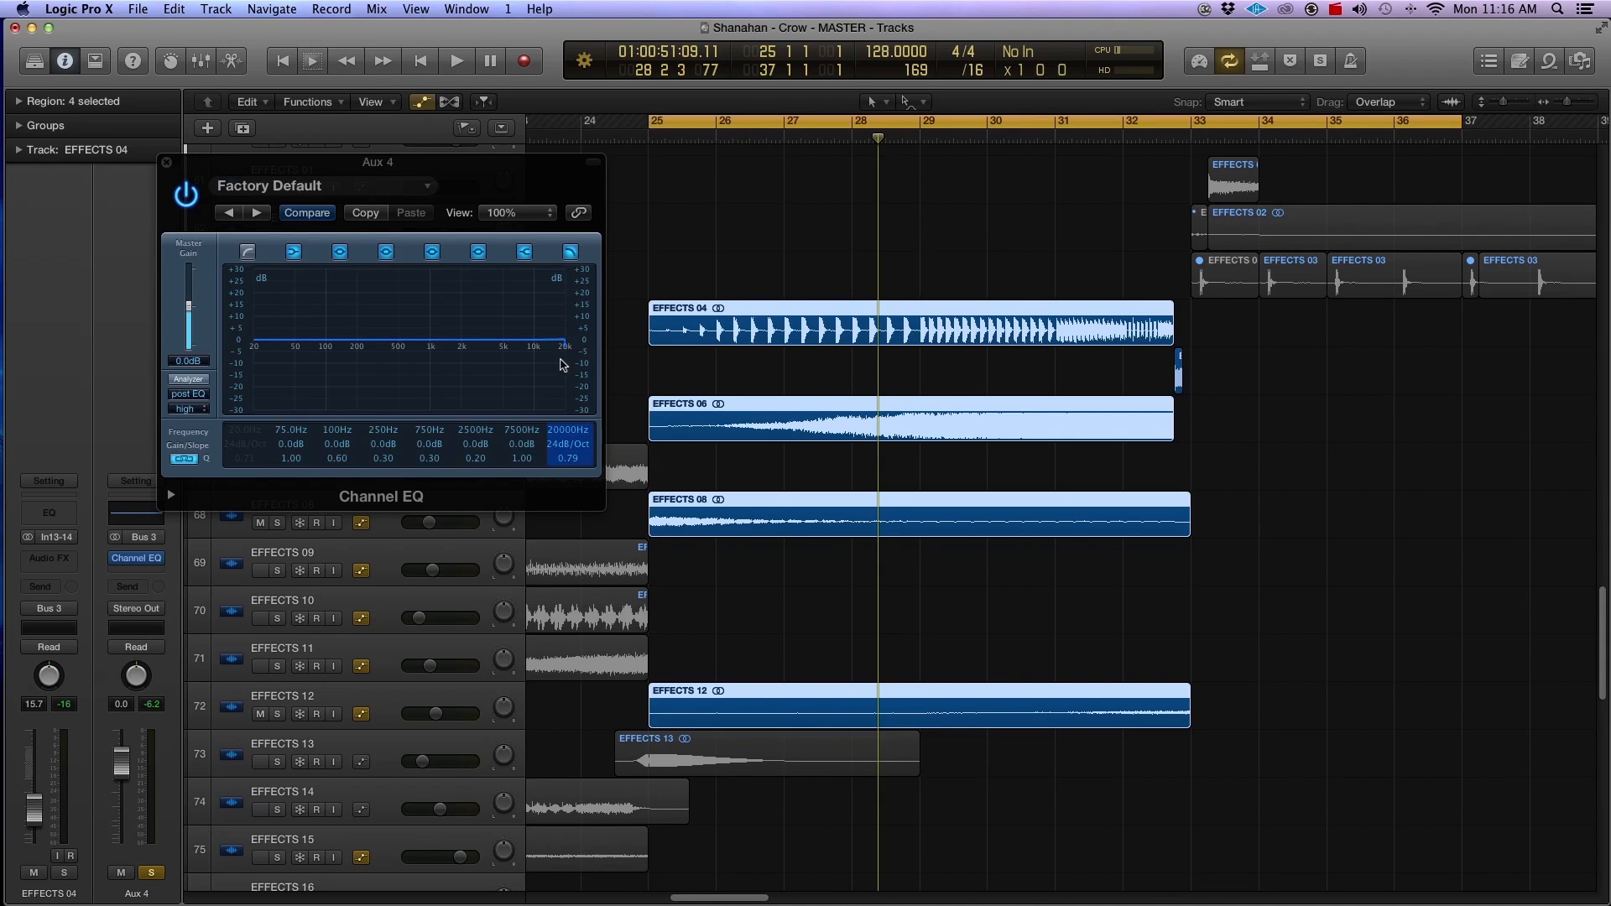
# Step: Play the buildup while unsoloing Aux 4 and lowering its high cut to 11800 Hz, then close the EQ and stop playback
pyautogui.press('space')
pyautogui.moveTo(560, 363)
pyautogui.mouseDown()
pyautogui.moveTo(412, 363)
pyautogui.moveTo(562, 366)
pyautogui.mouseUp()
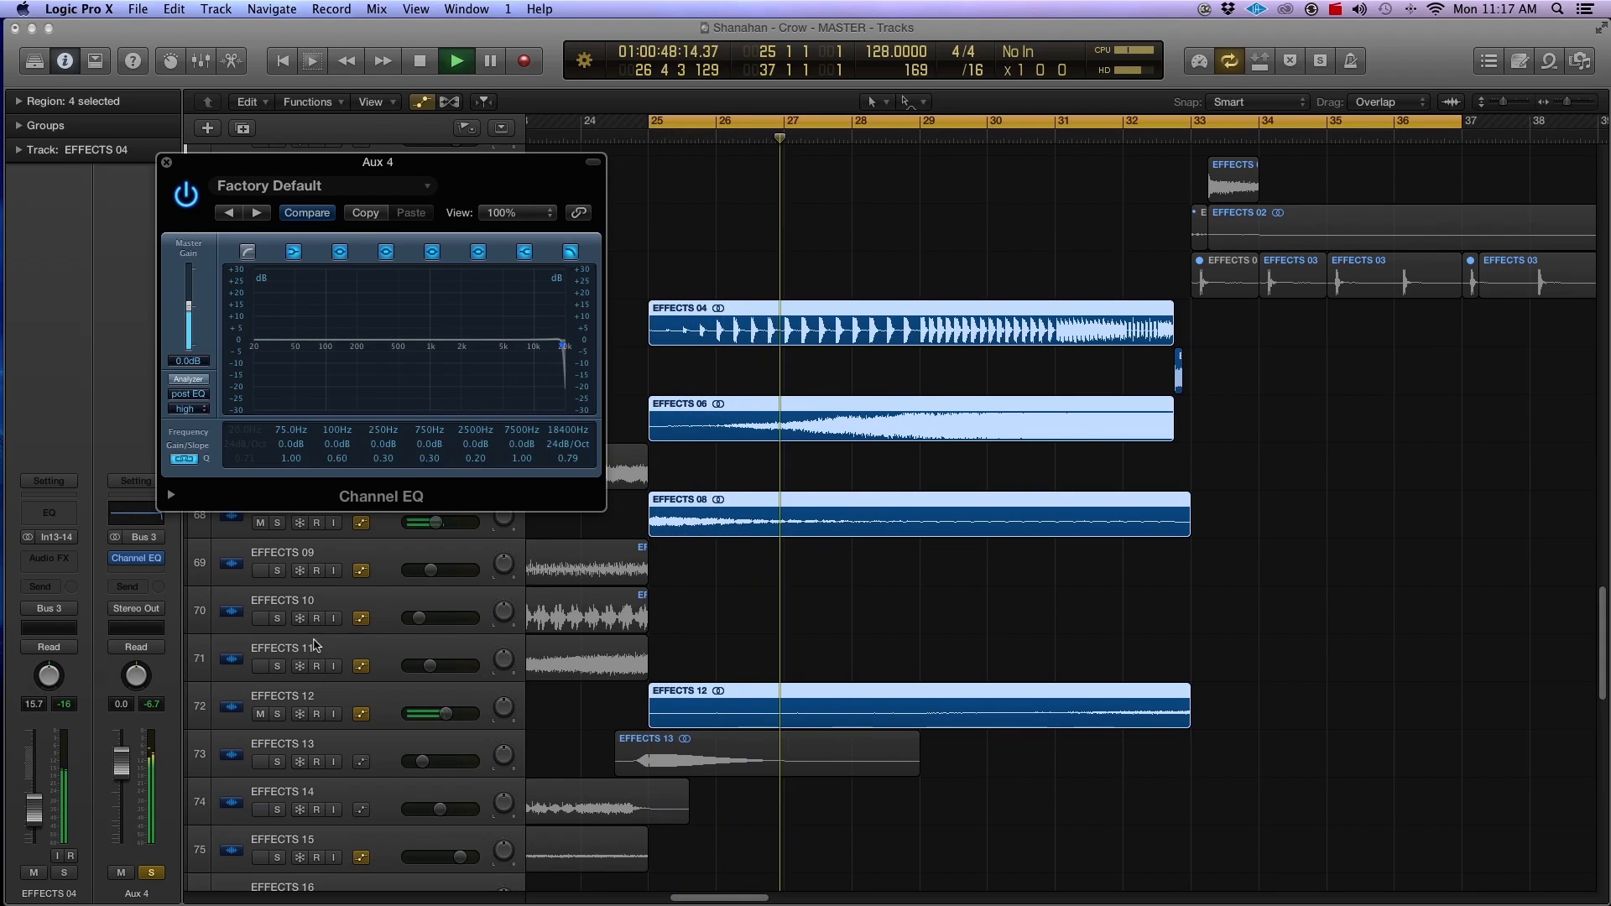
pyautogui.click(151, 873)
pyautogui.moveTo(567, 379); pyautogui.dragTo(551, 382)
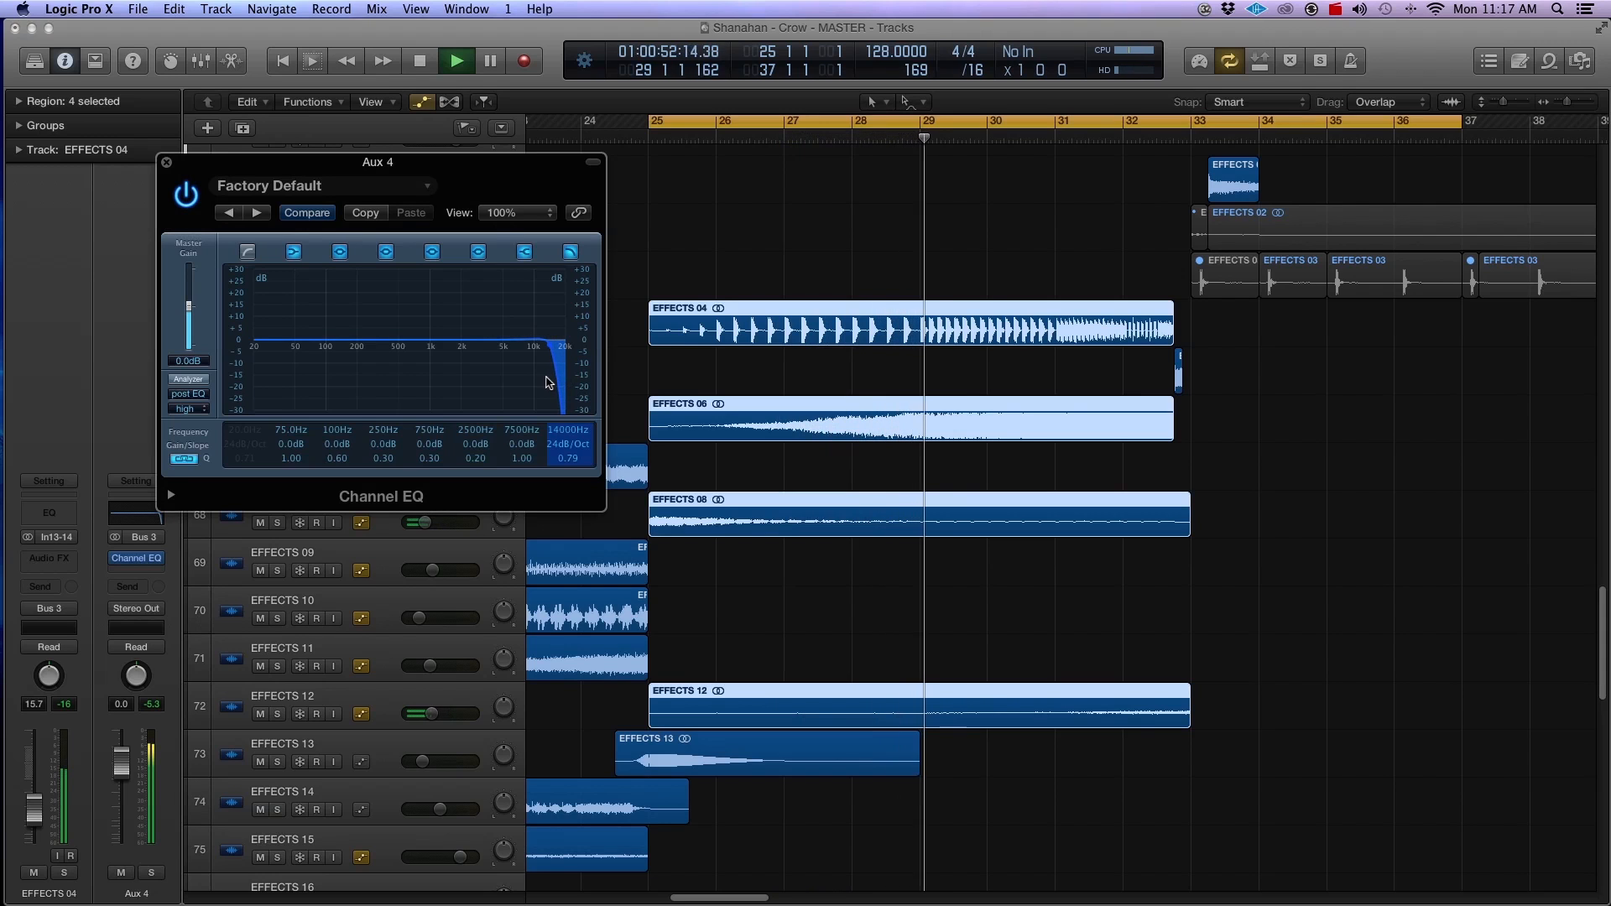
pyautogui.moveTo(547, 382)
pyautogui.mouseDown()
pyautogui.moveTo(454, 384)
pyautogui.moveTo(538, 379)
pyautogui.mouseUp()
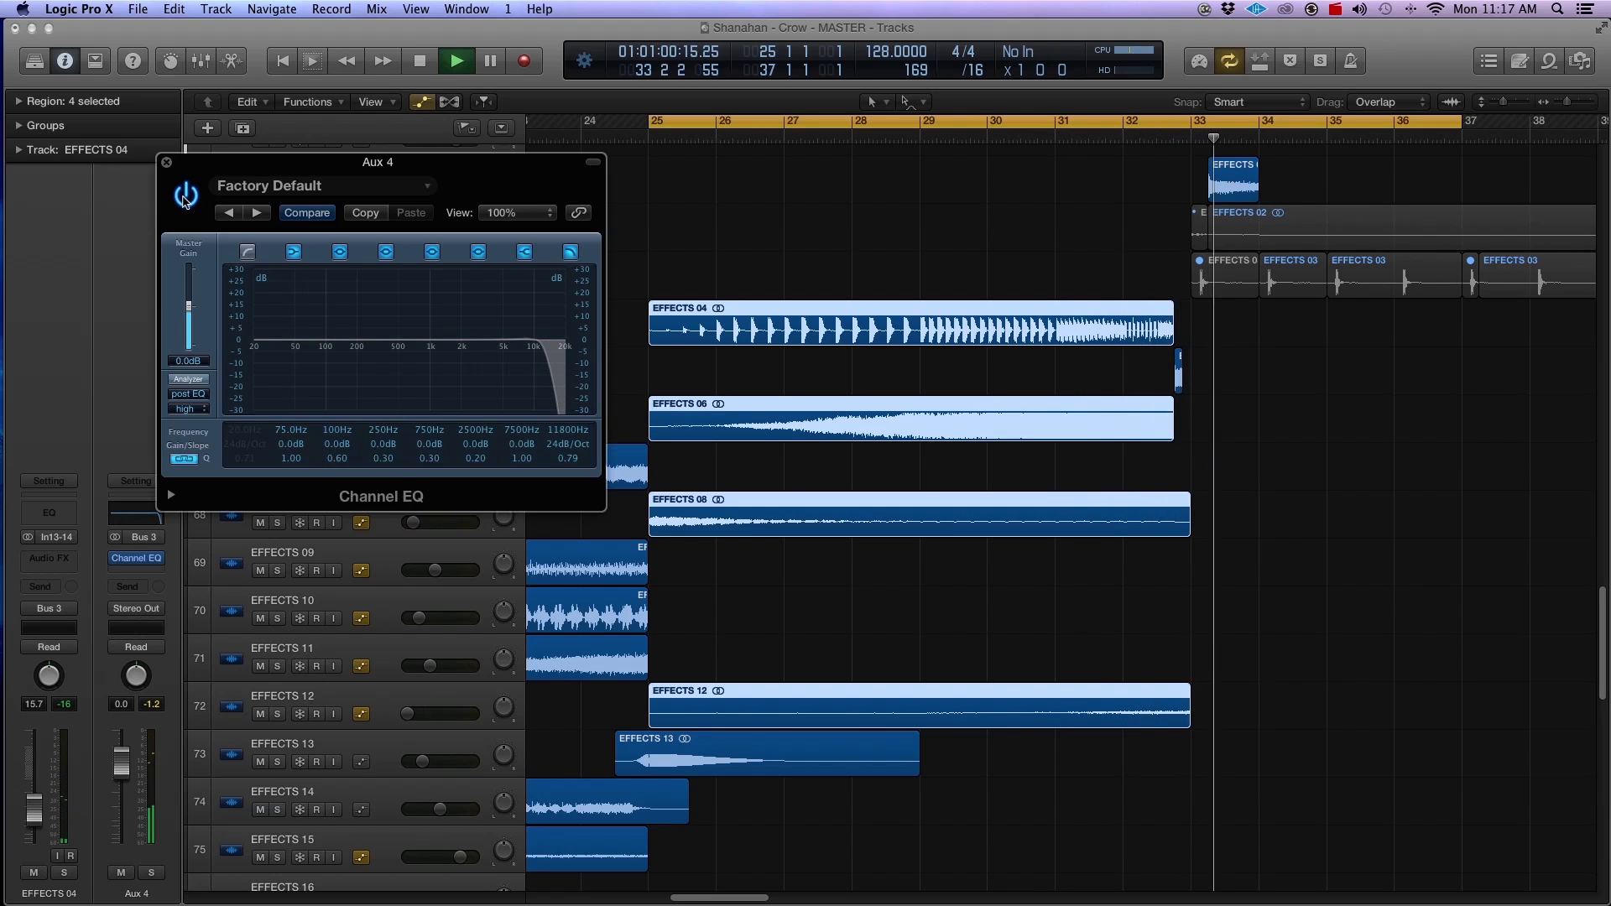
pyautogui.click(167, 163)
pyautogui.press('space')
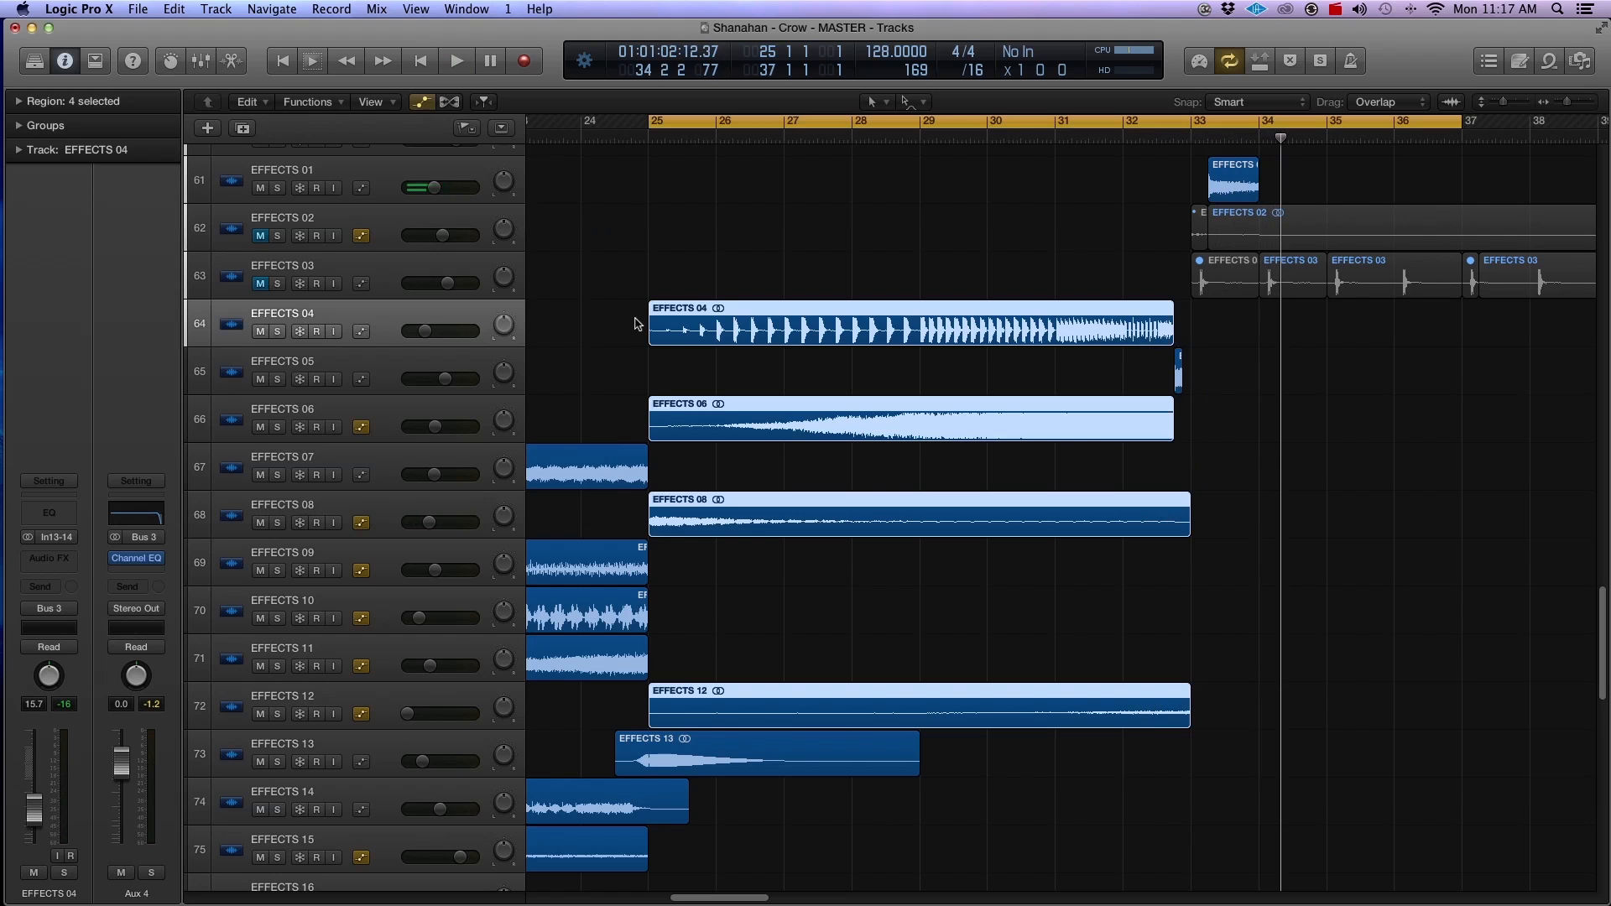
# Step: Create an arrangement track for Aux 4 and name it EFFECTS BUS
pyautogui.rightClick(162, 685)
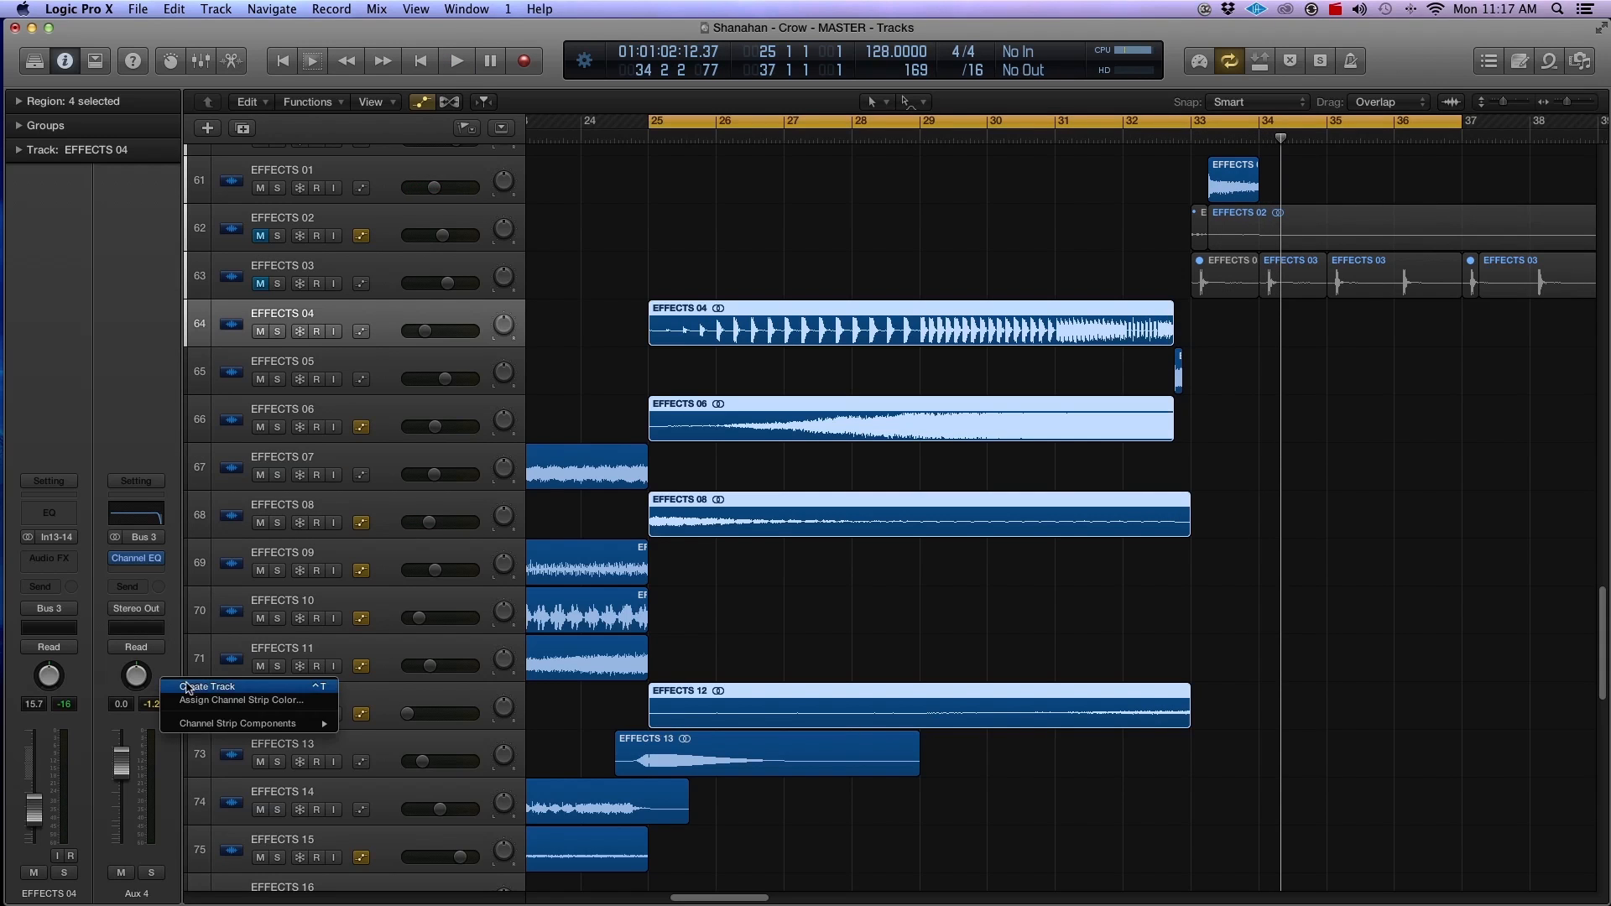
pyautogui.click(210, 687)
pyautogui.doubleClick(284, 361)
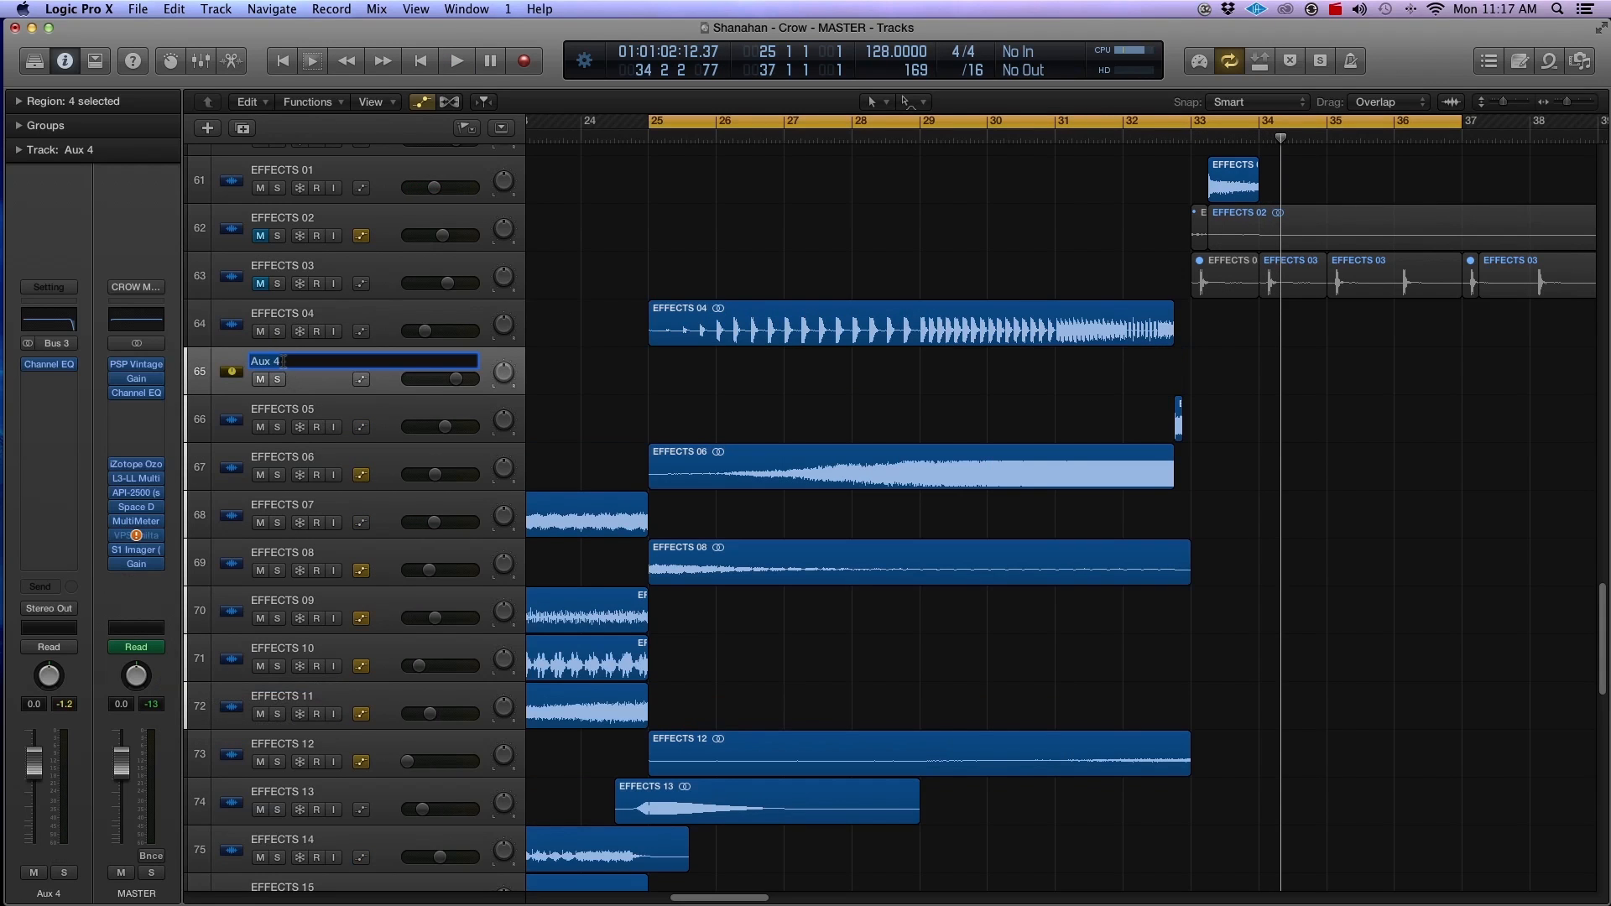
pyautogui.write('EFFECTS BUS')
pyautogui.press('Return')
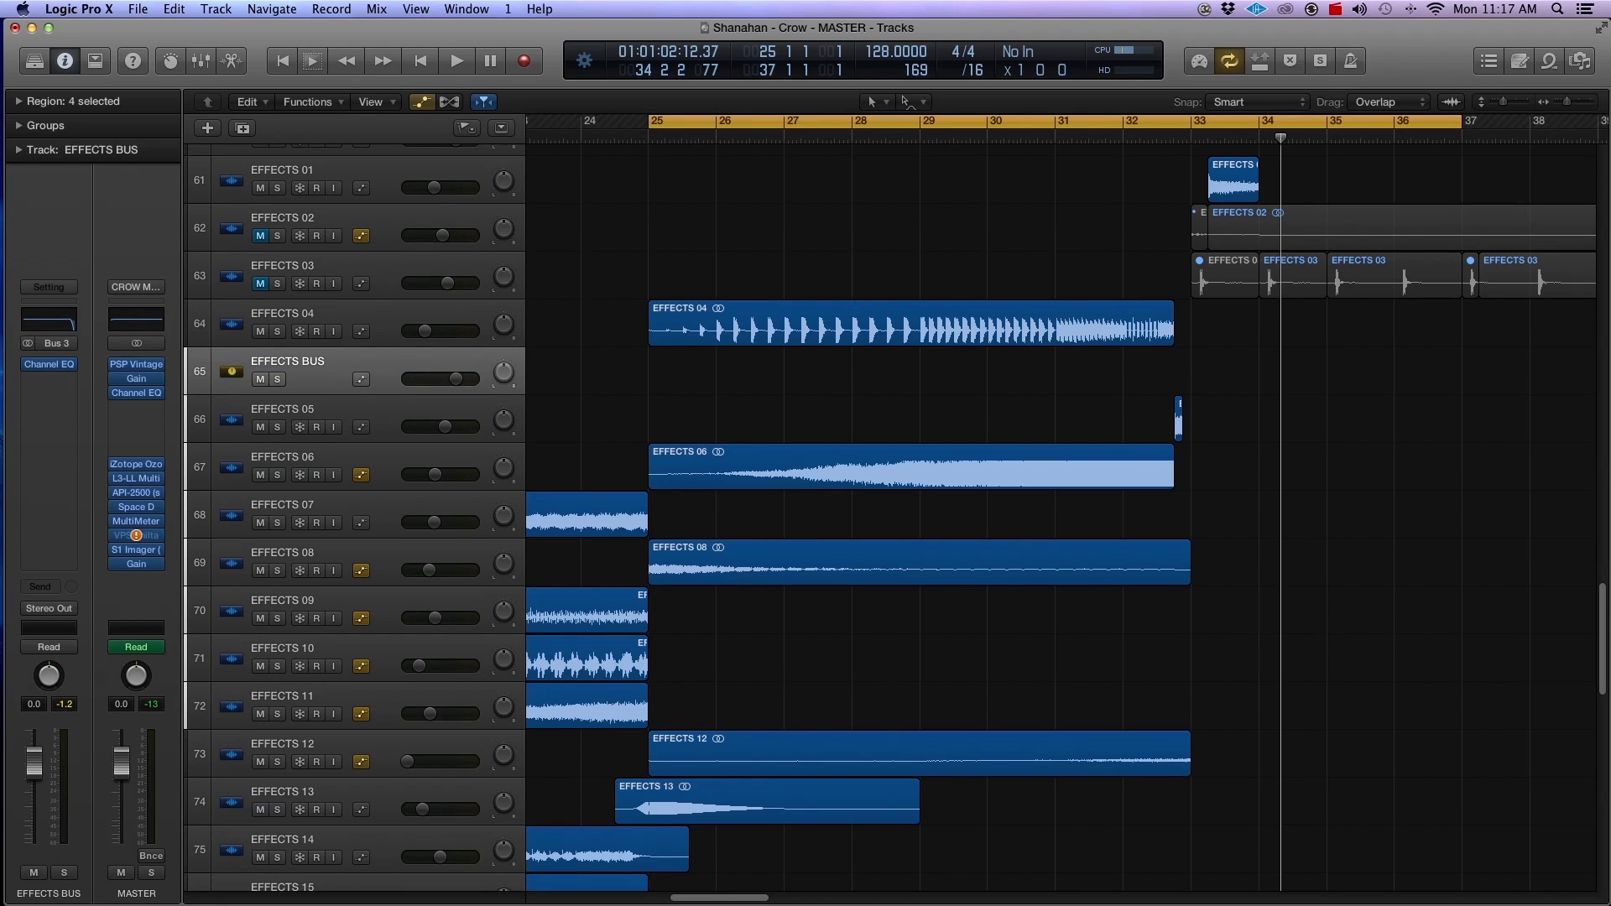
# Step: Show the automation lanes and set EFFECTS BUS to display Channel EQ High Cut Frequency
pyautogui.press('a')
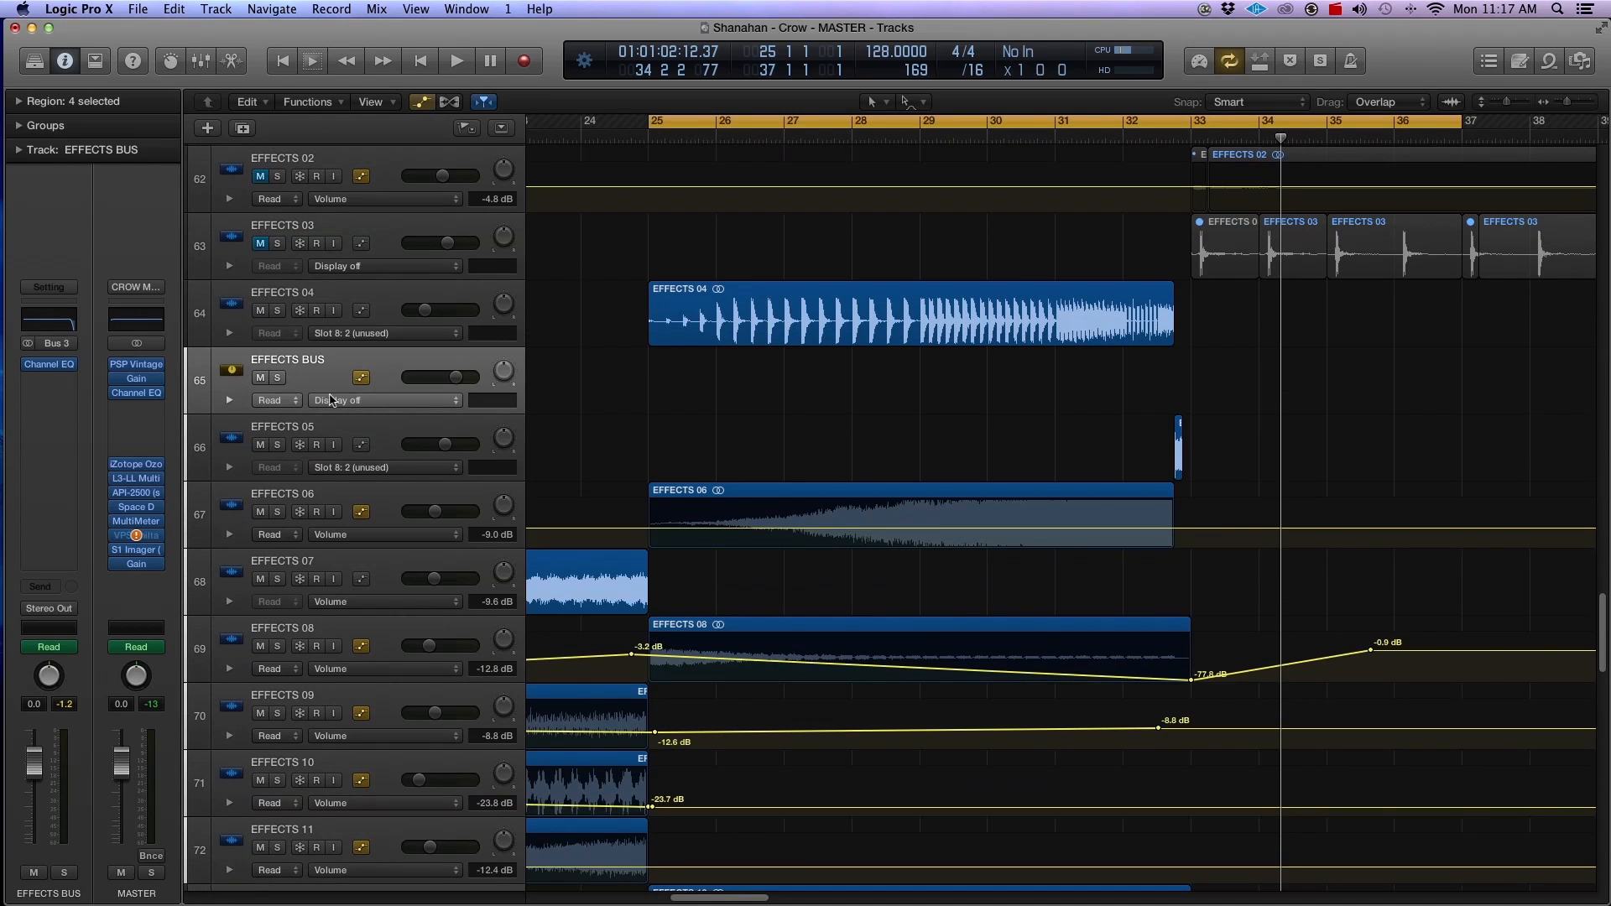
pyautogui.click(341, 401)
pyautogui.moveTo(380, 439)
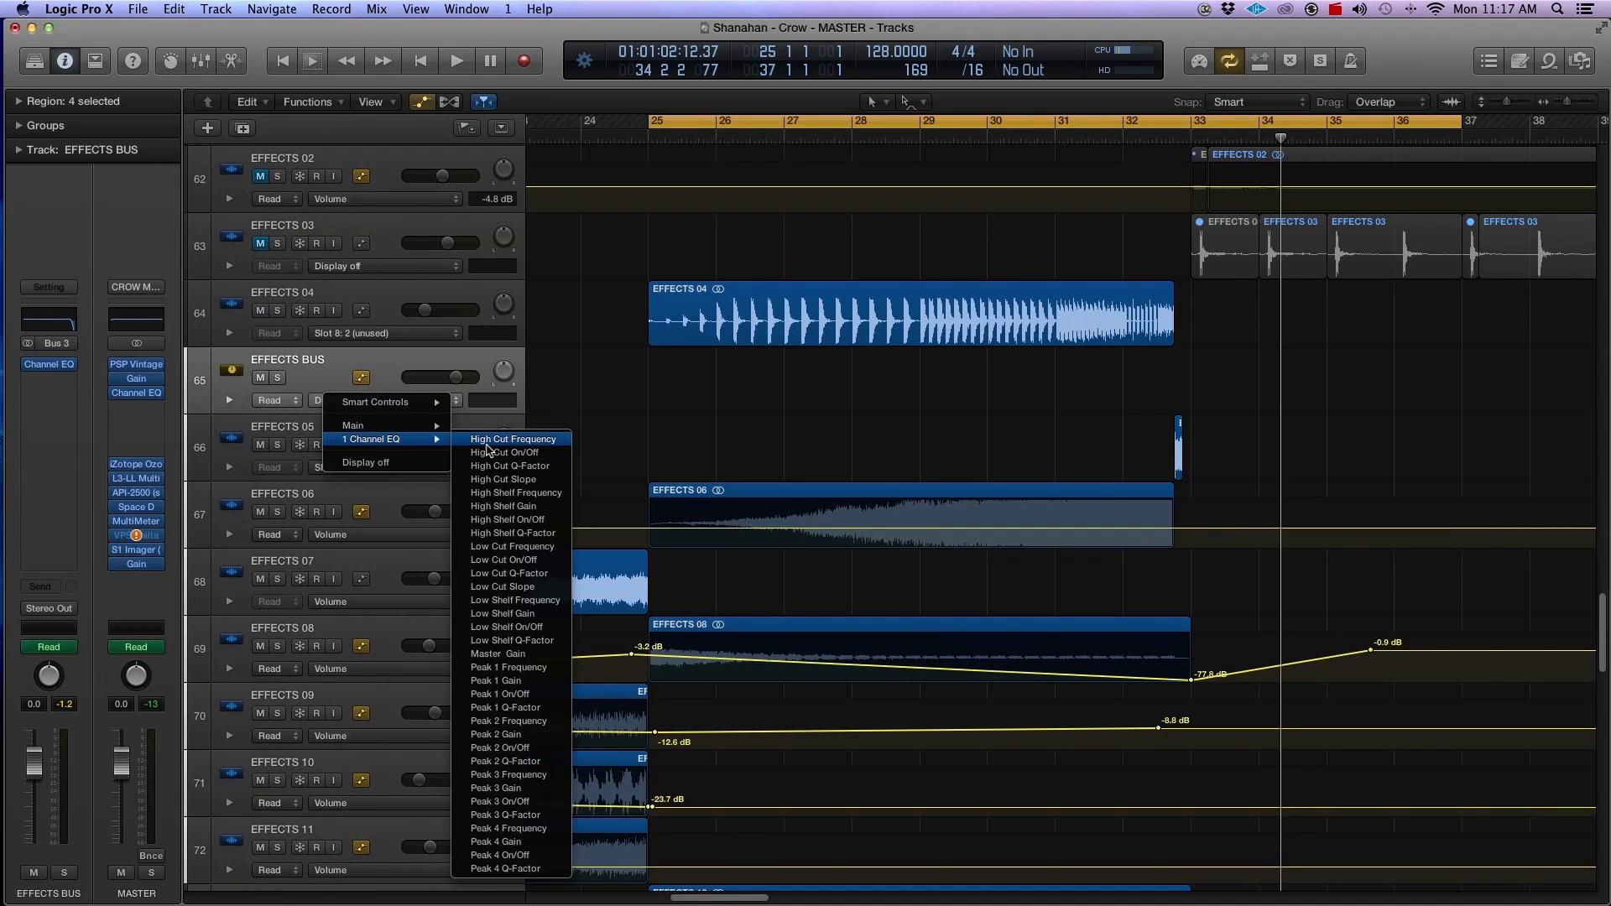
pyautogui.click(664, 438)
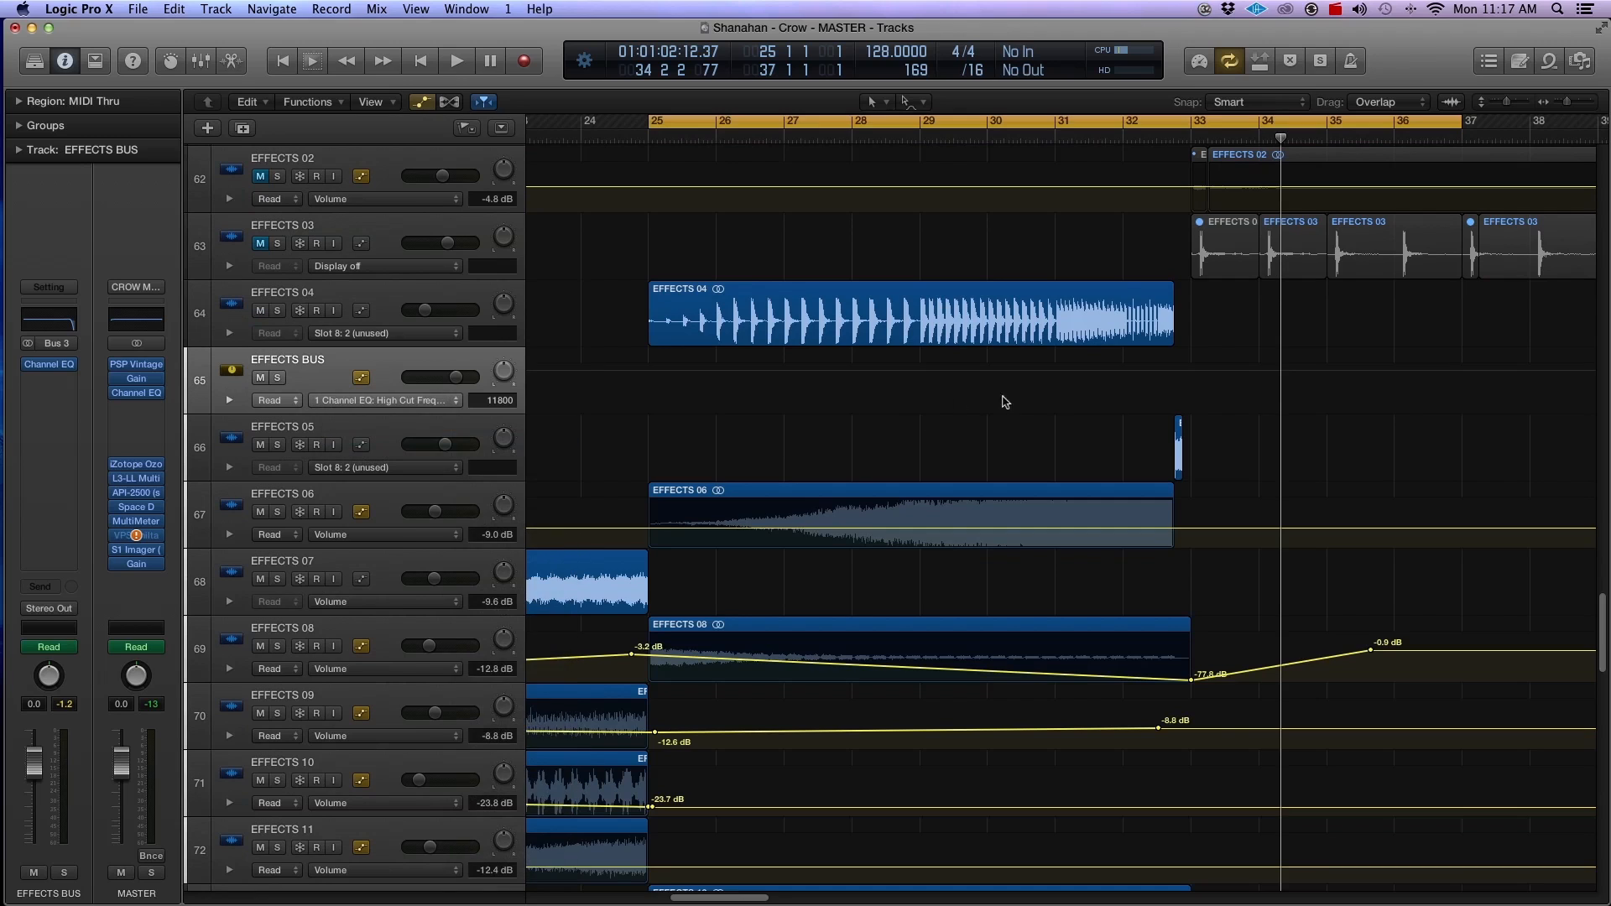
# Step: Add high cut automation points to EFFECTS BUS, 20000 Hz at bar 29 and 19800 Hz just before bar 33
pyautogui.click(924, 375)
pyautogui.click(921, 367)
pyautogui.click(1185, 383)
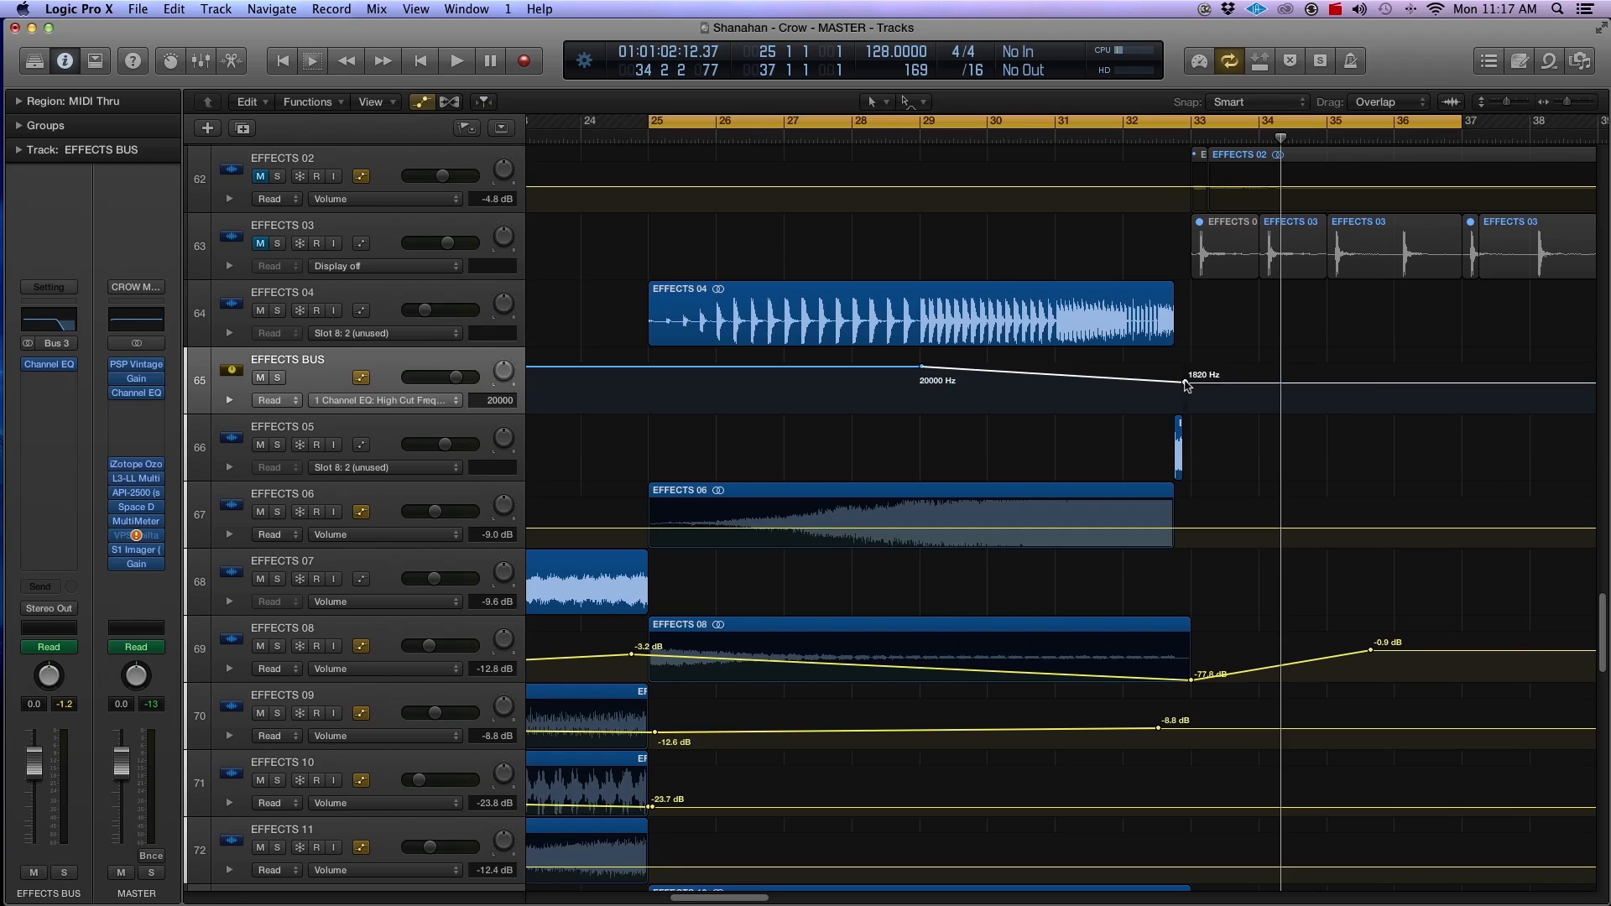
pyautogui.moveTo(1185, 383); pyautogui.dragTo(1184, 366)
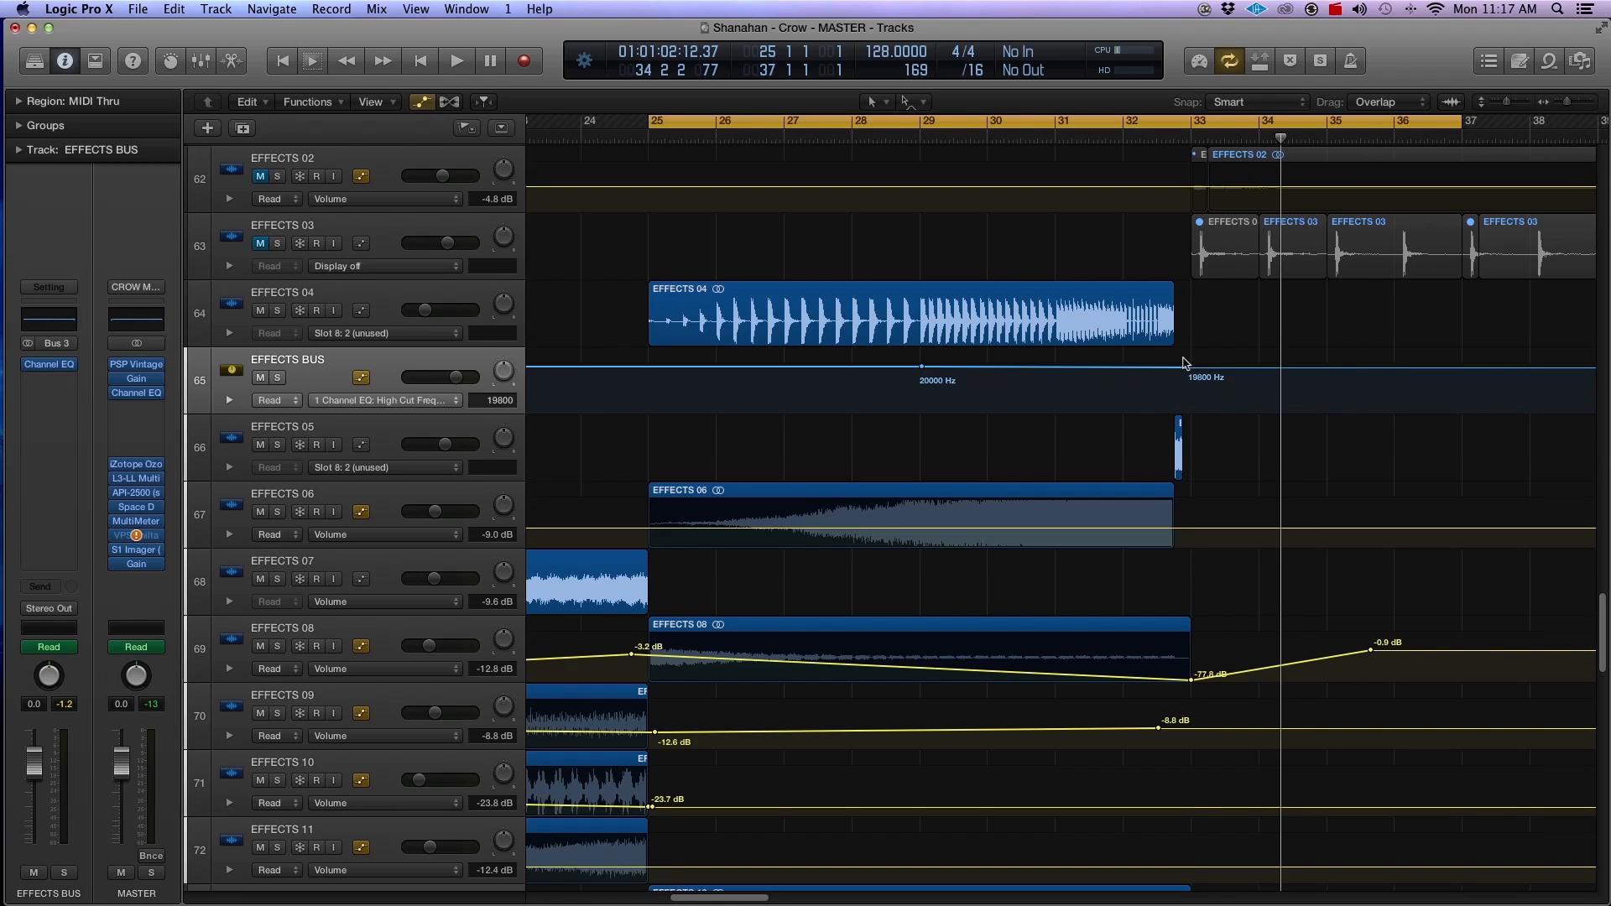
# Step: Hide the automation lanes and examine the full arrangement from the effects tracks up to MASTER BUS
pyautogui.press('super+Left')
pyautogui.press('super+Left')
pyautogui.press('super+Left')
pyautogui.press('super+Left')
pyautogui.press('super+Left')
pyautogui.press('super+Left')
pyautogui.press('super+Left')
pyautogui.press('super+Left')
pyautogui.press('super+Up')
pyautogui.press('super+Up')
pyautogui.press('super+Up')
pyautogui.press('super+Up')
pyautogui.press('super+Up')
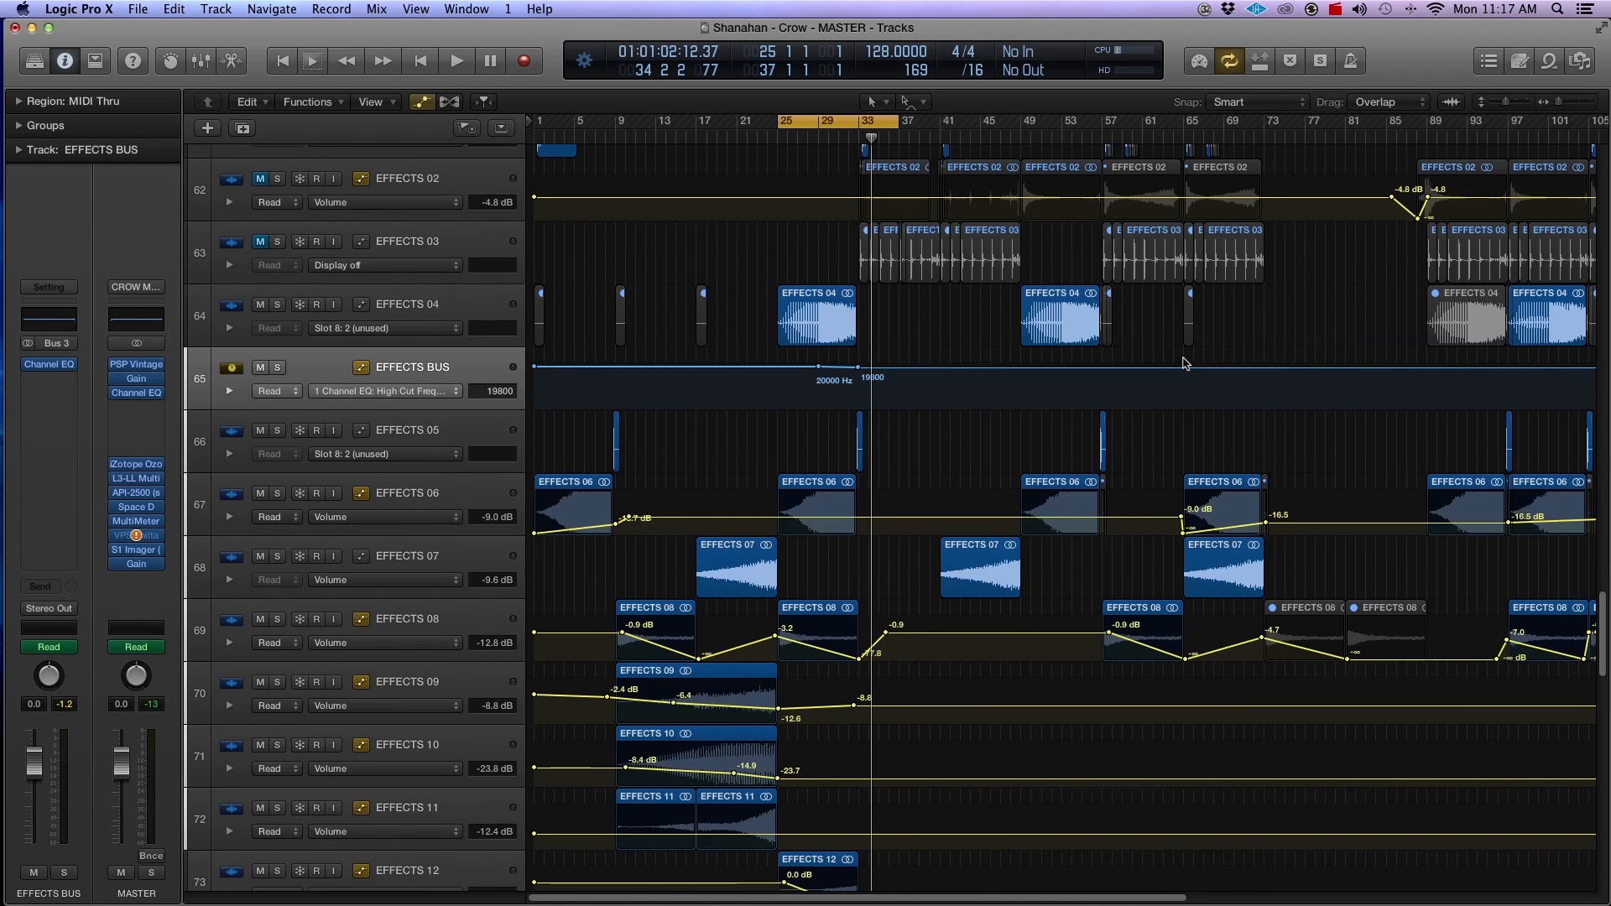
pyautogui.press('a')
pyautogui.press('super+Up')
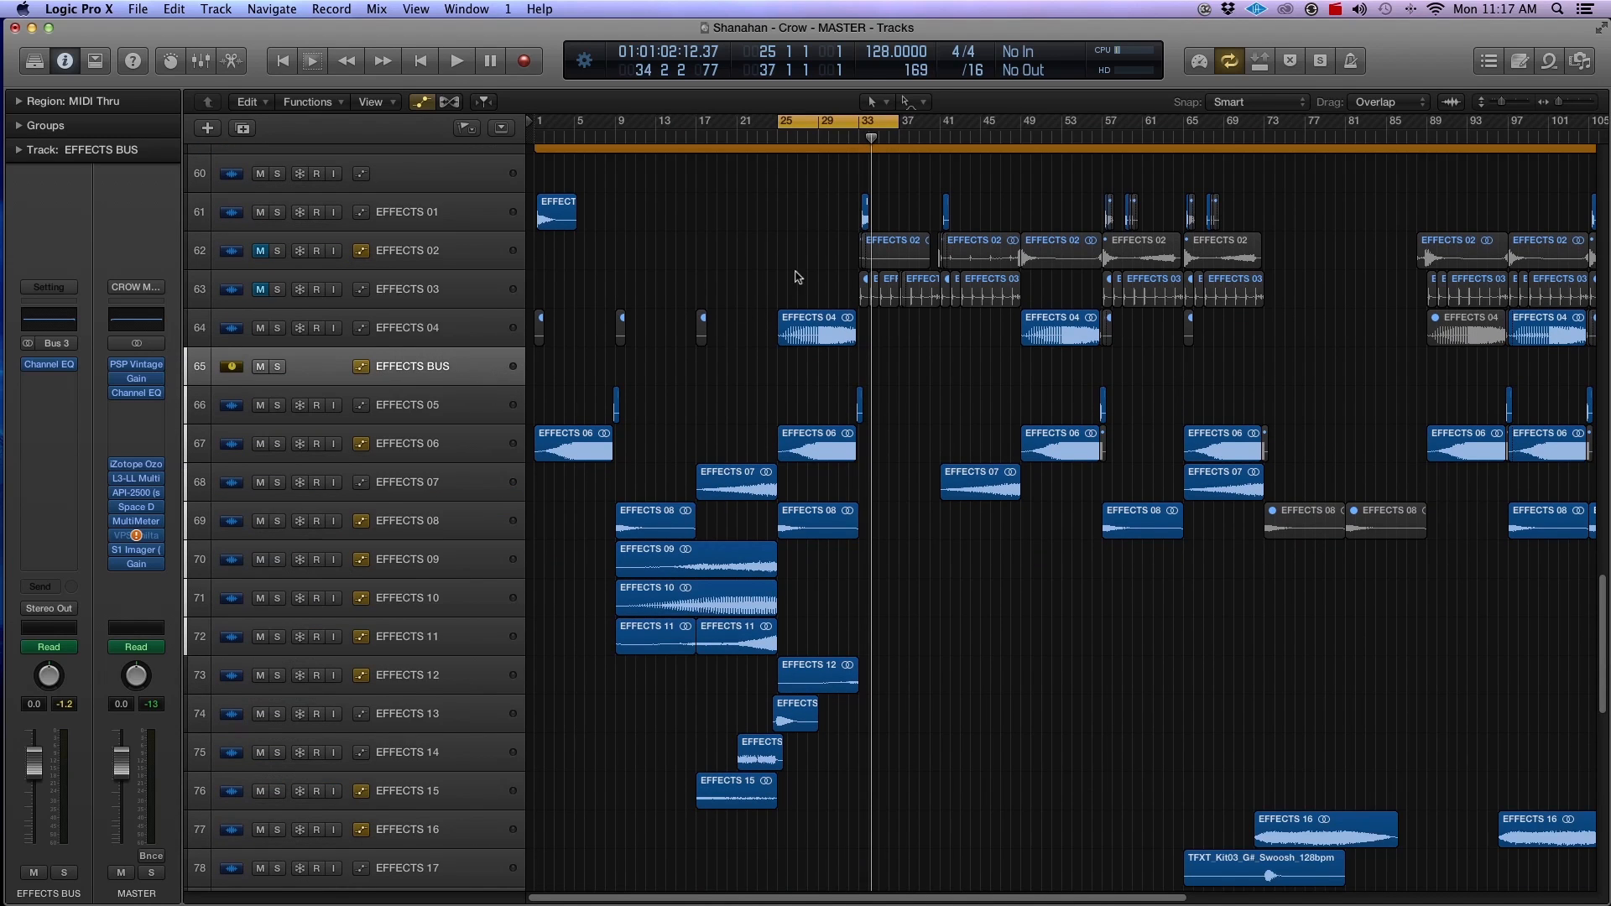
pyautogui.scroll(8, 802, 323)
pyautogui.press('super+Up')
pyautogui.press('super+Up')
pyautogui.press('super+Up')
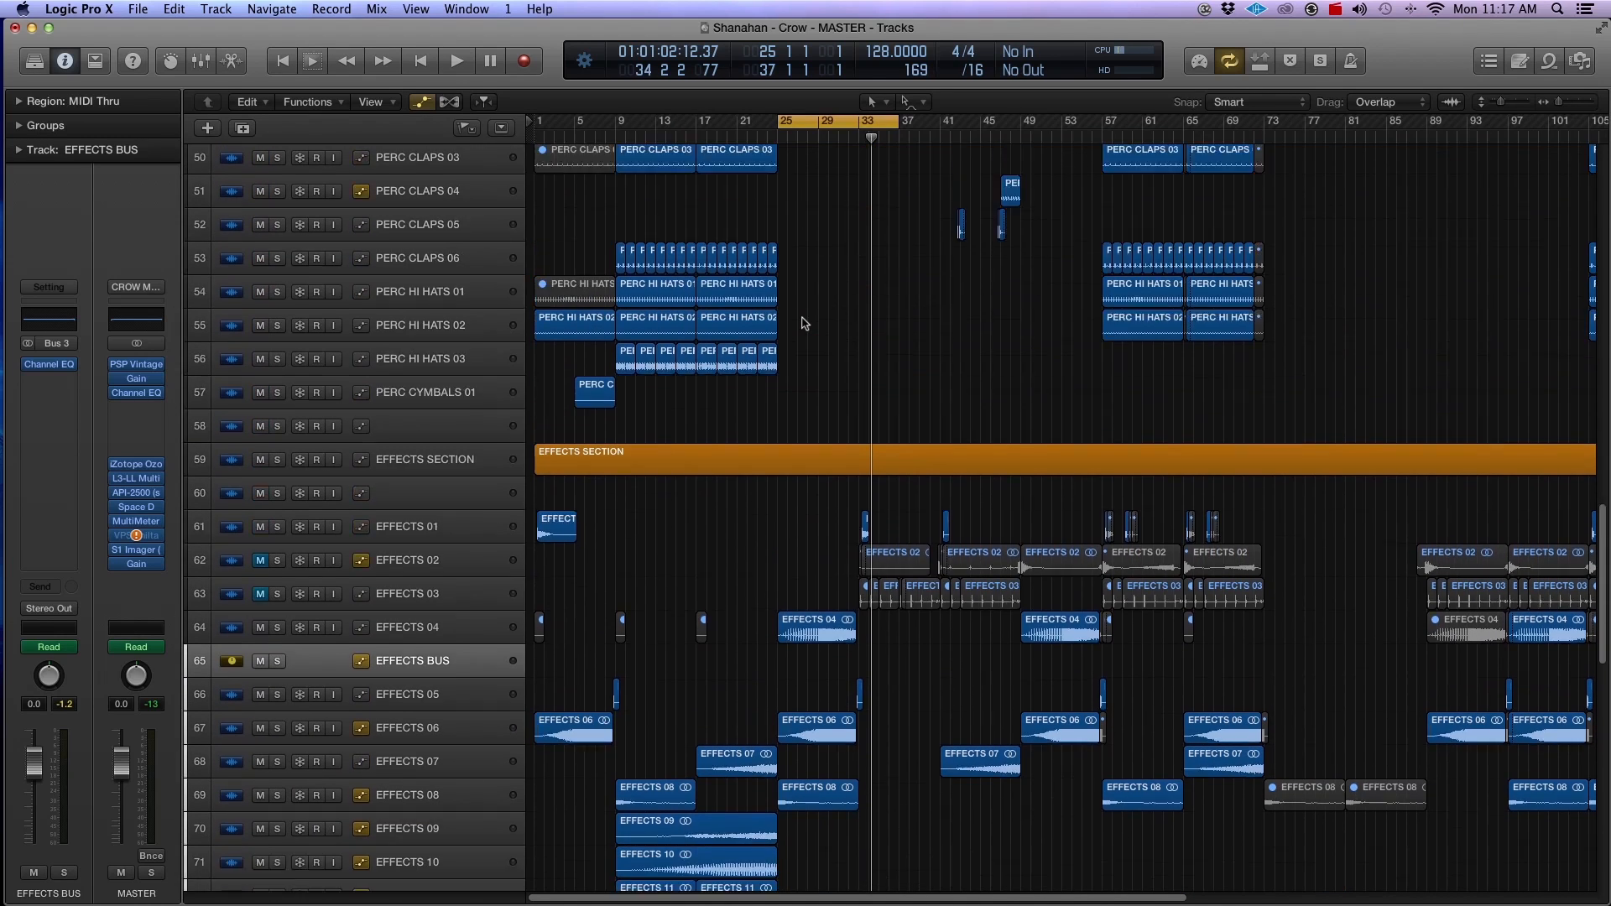
pyautogui.press('super+Up')
pyautogui.press('super+Up')
pyautogui.press('super+Up')
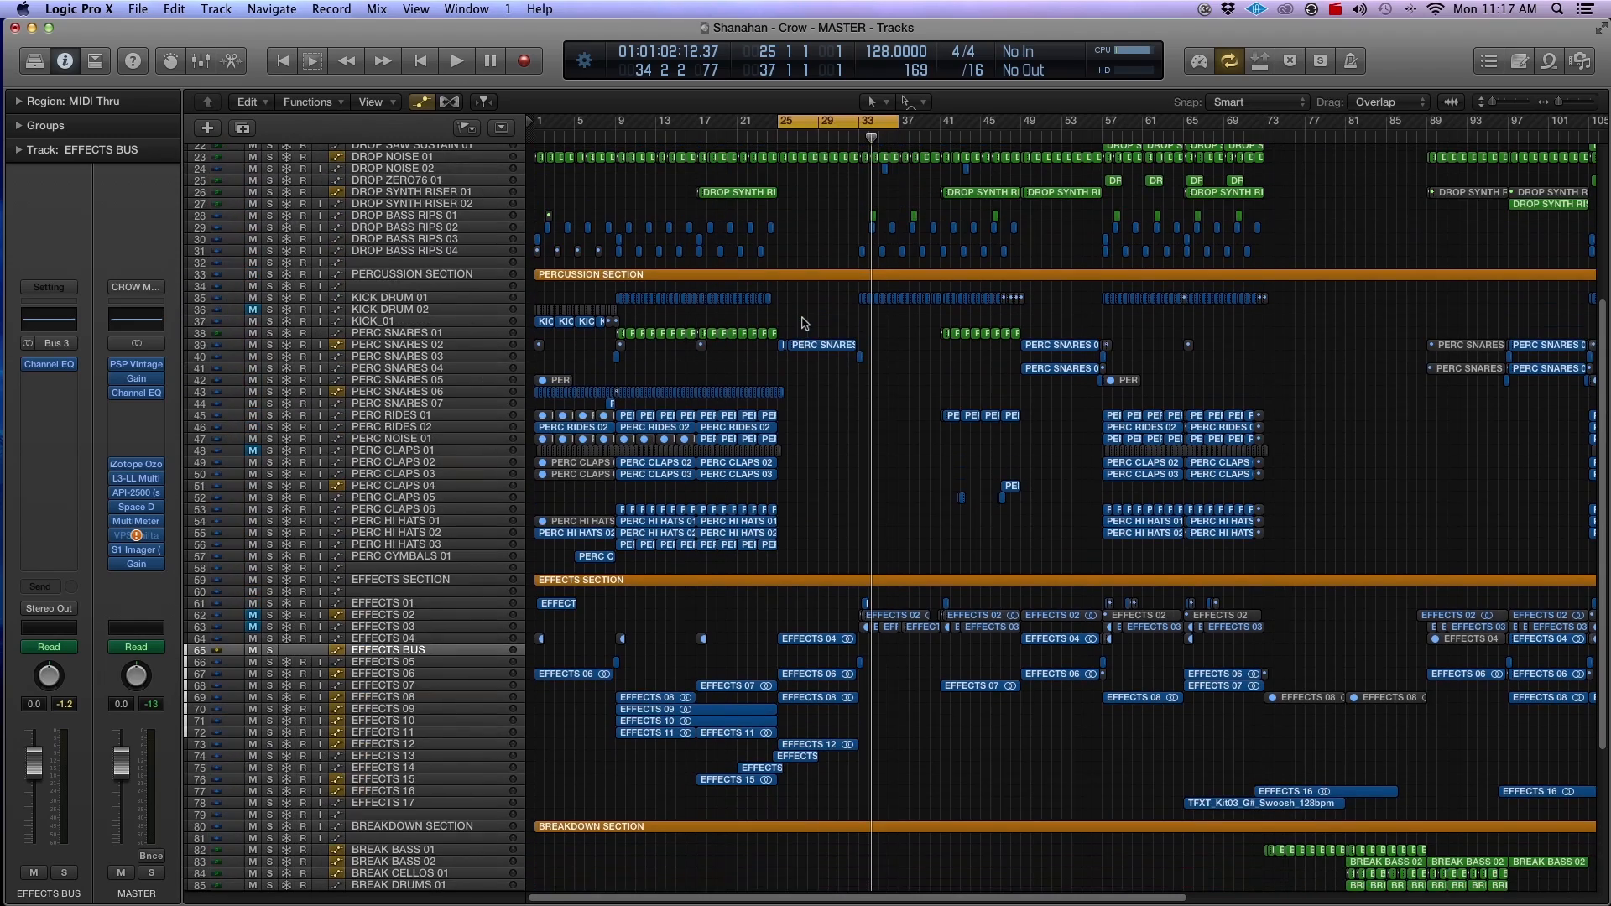
pyautogui.scroll(5, 810, 336)
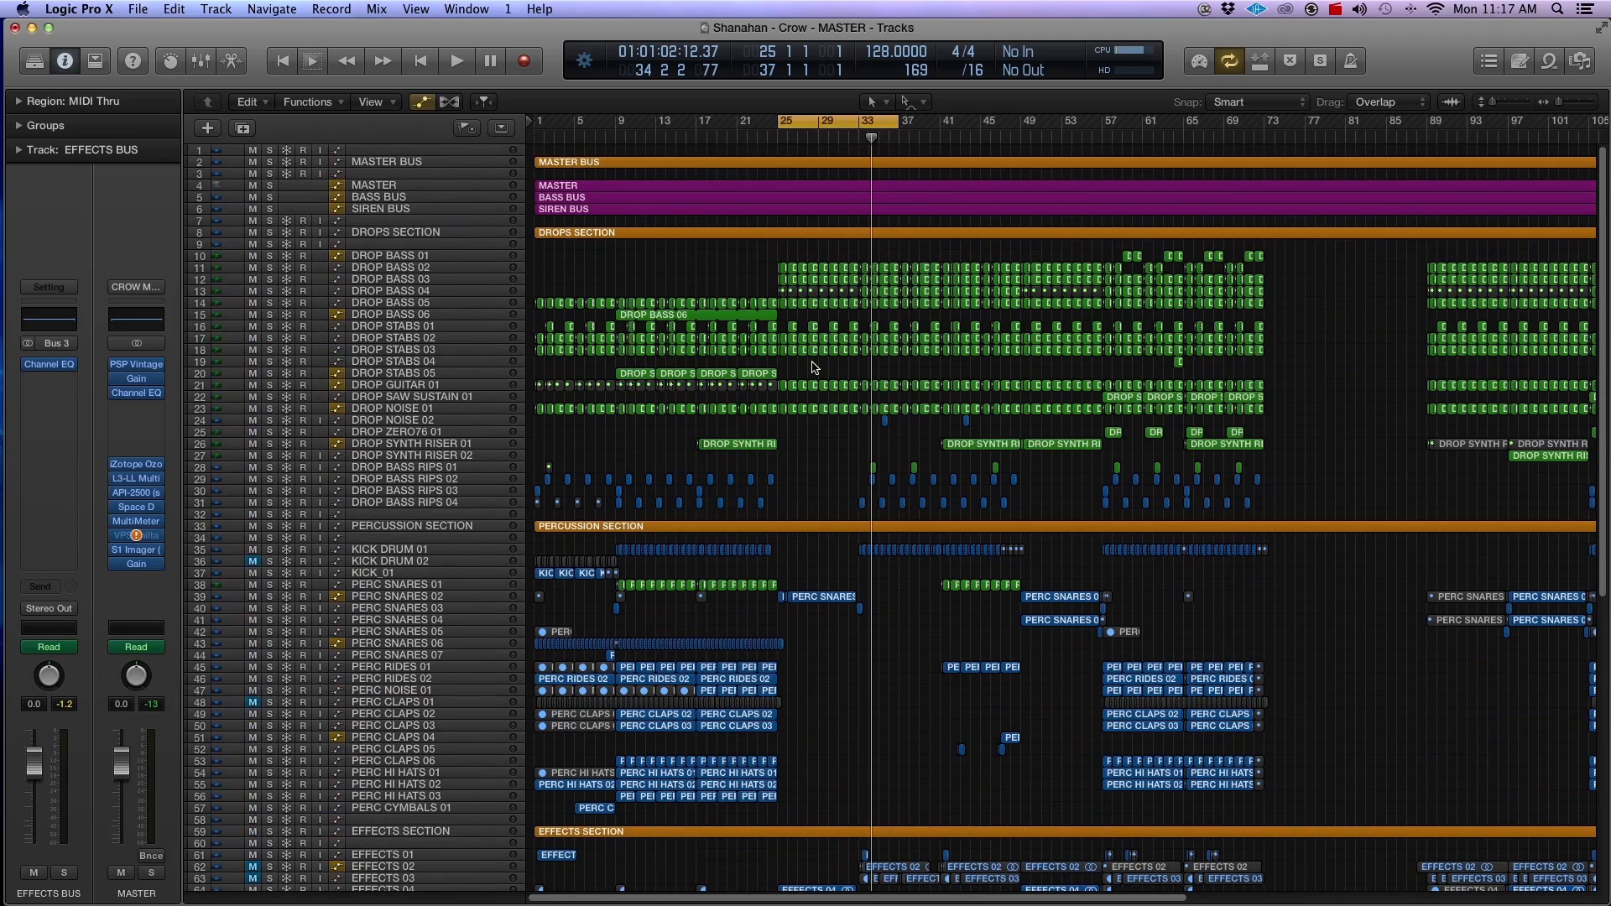
pyautogui.press('a')
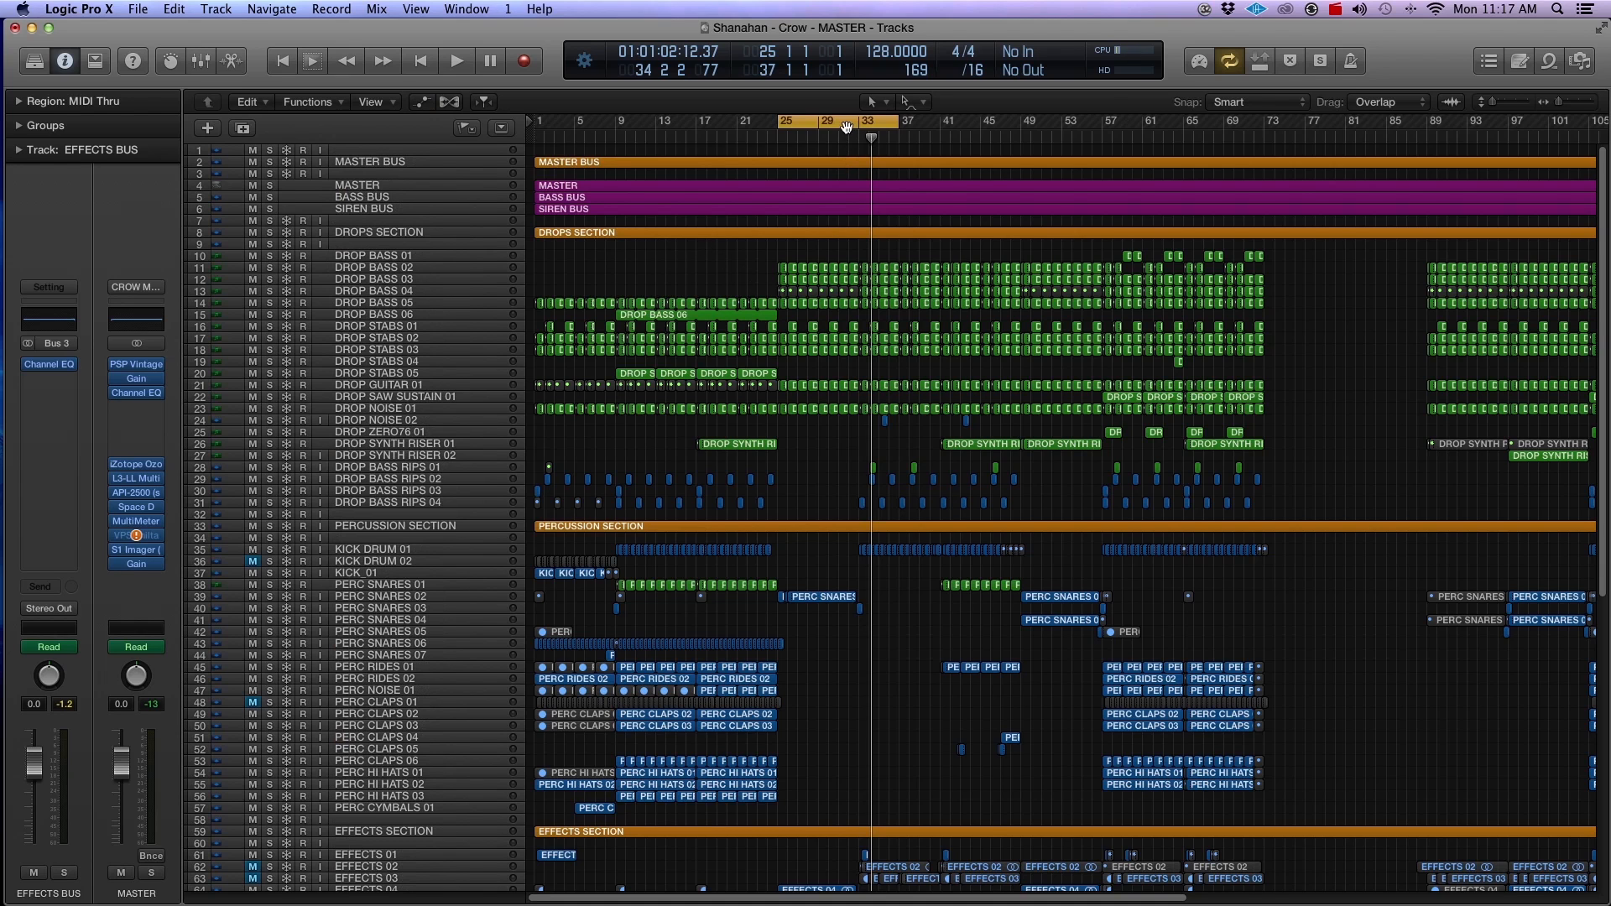
# Step: Select the DROP BASS and DROP STABS regions around bars 31 to 33 and examine them within the arrangement
pyautogui.press('super+Right')
pyautogui.press('super+Right')
pyautogui.press('super+Right')
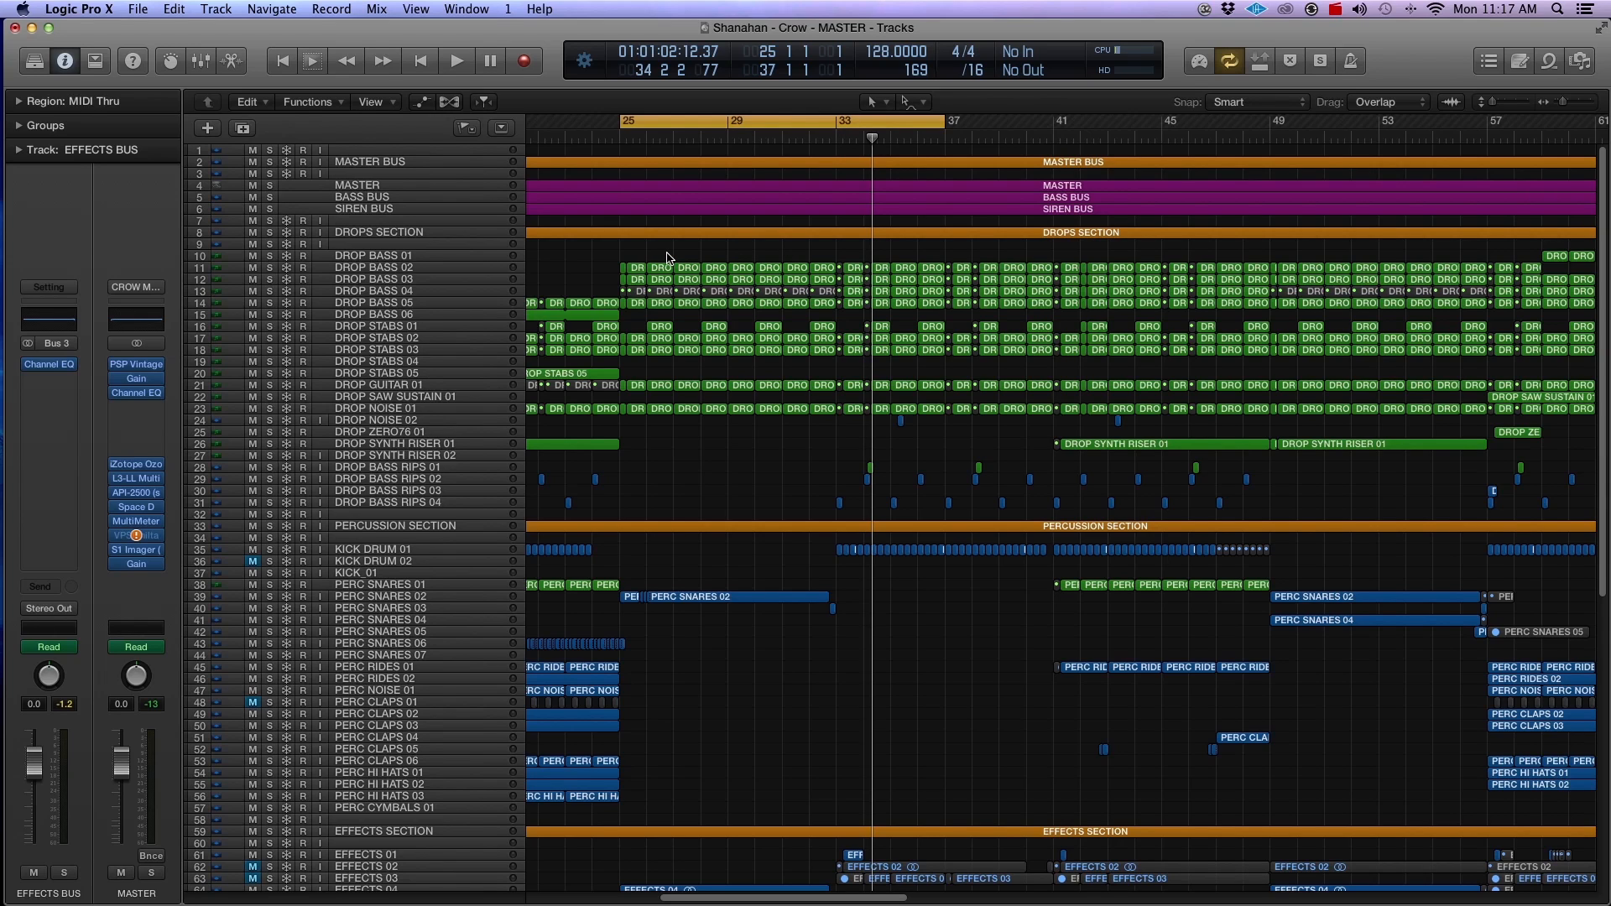
pyautogui.moveTo(796, 255); pyautogui.dragTo(854, 368)
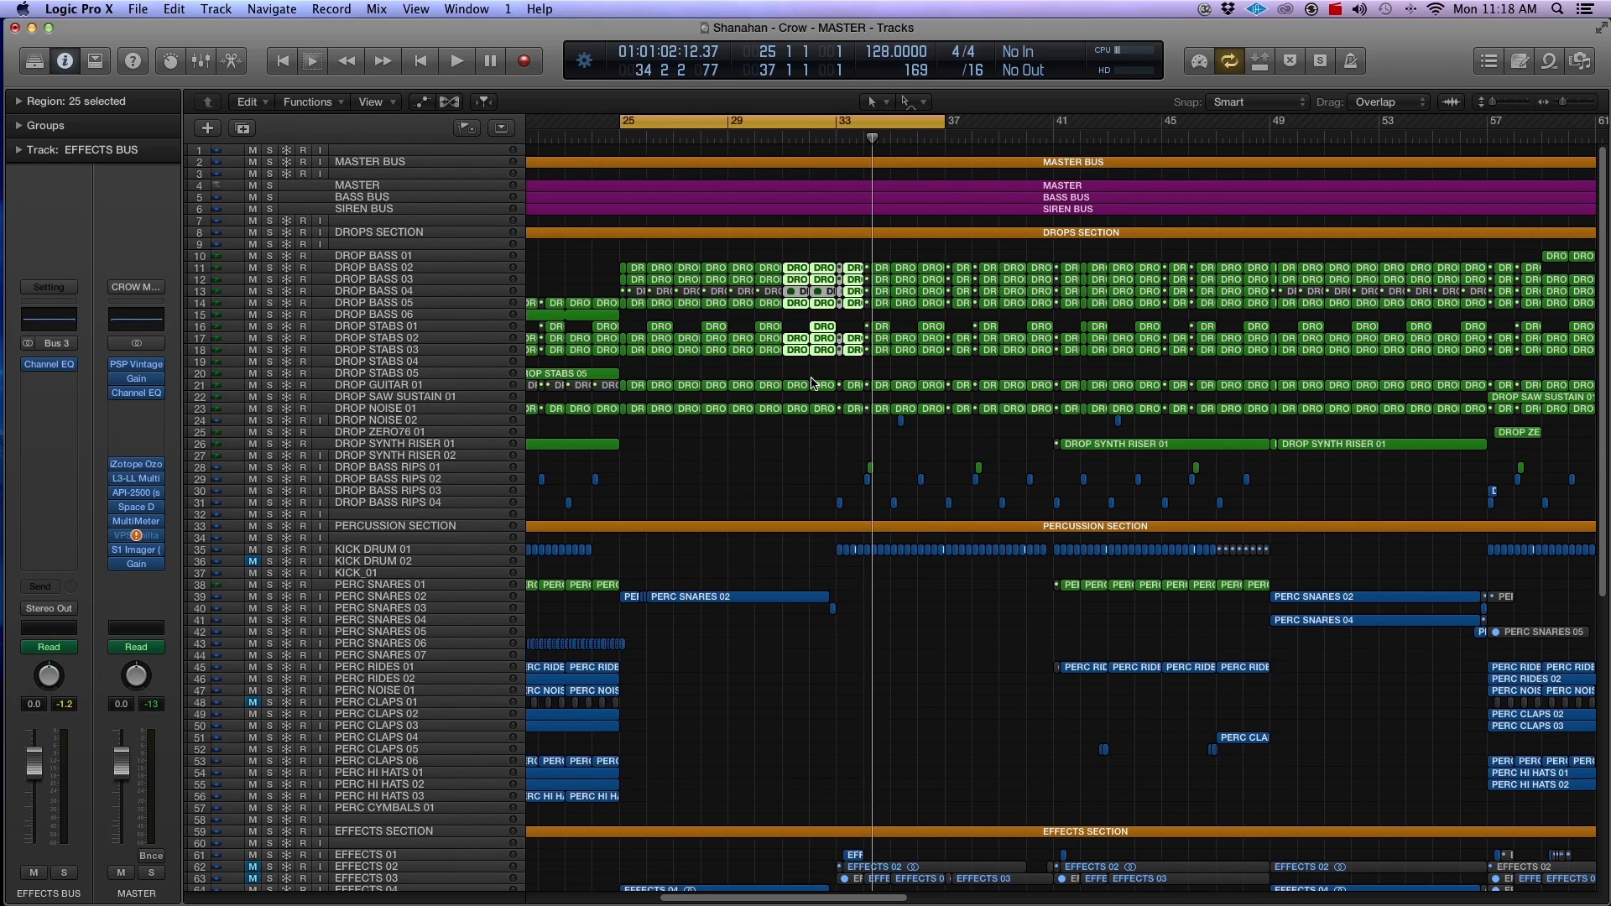
pyautogui.press('super+Left')
pyautogui.press('super+Left')
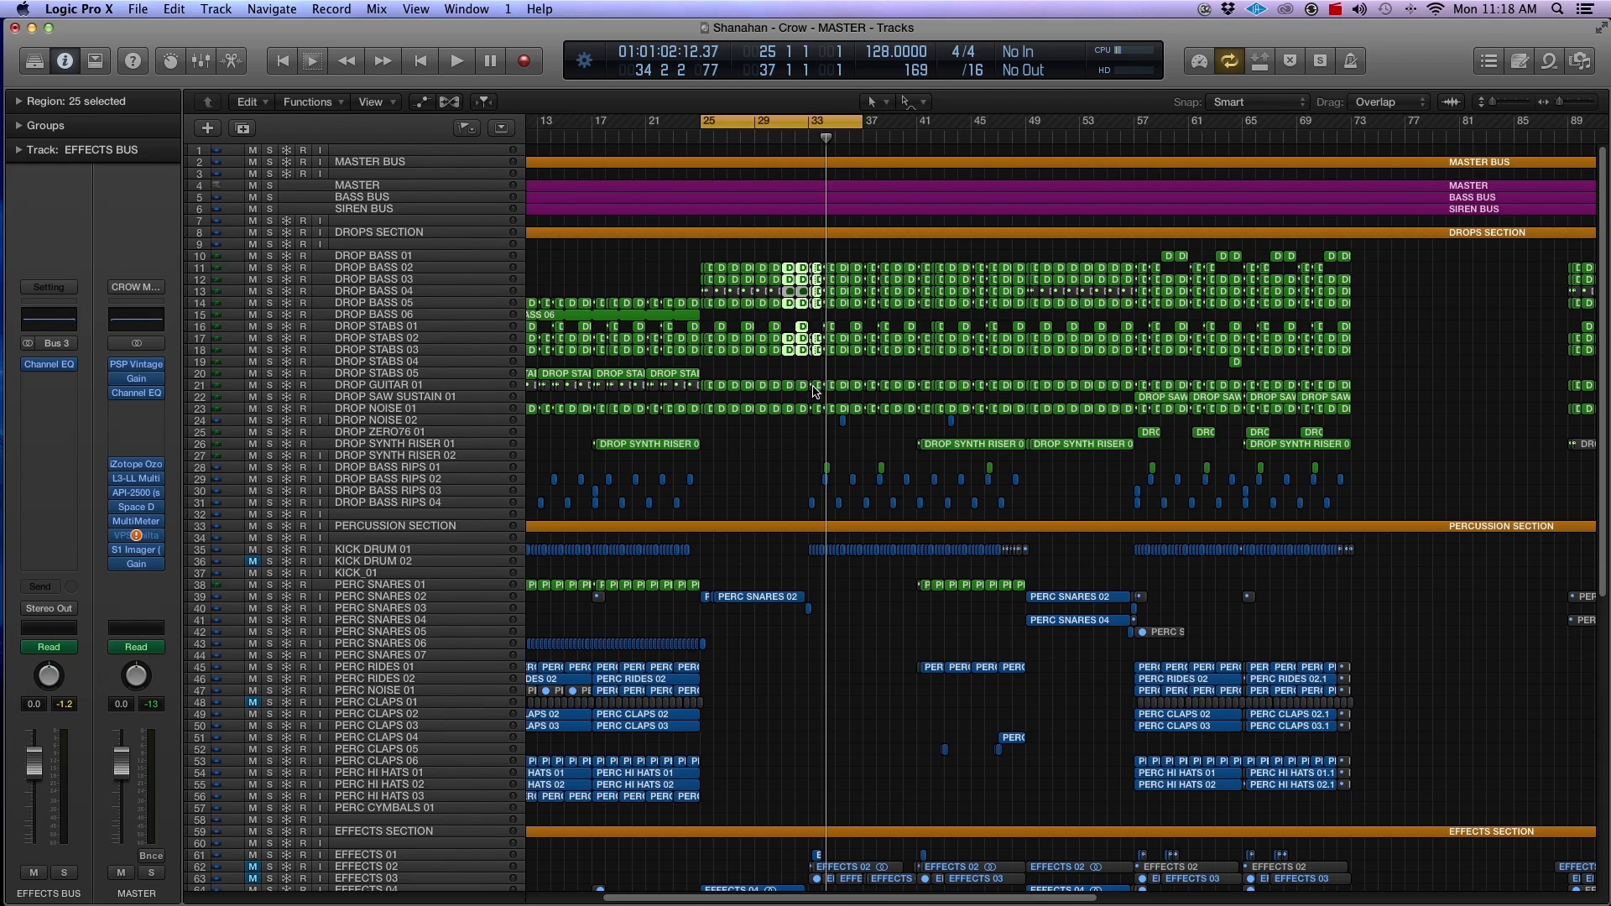
pyautogui.scroll(-10, 814, 390)
pyautogui.scroll(-11, 814, 393)
pyautogui.scroll(20, 814, 396)
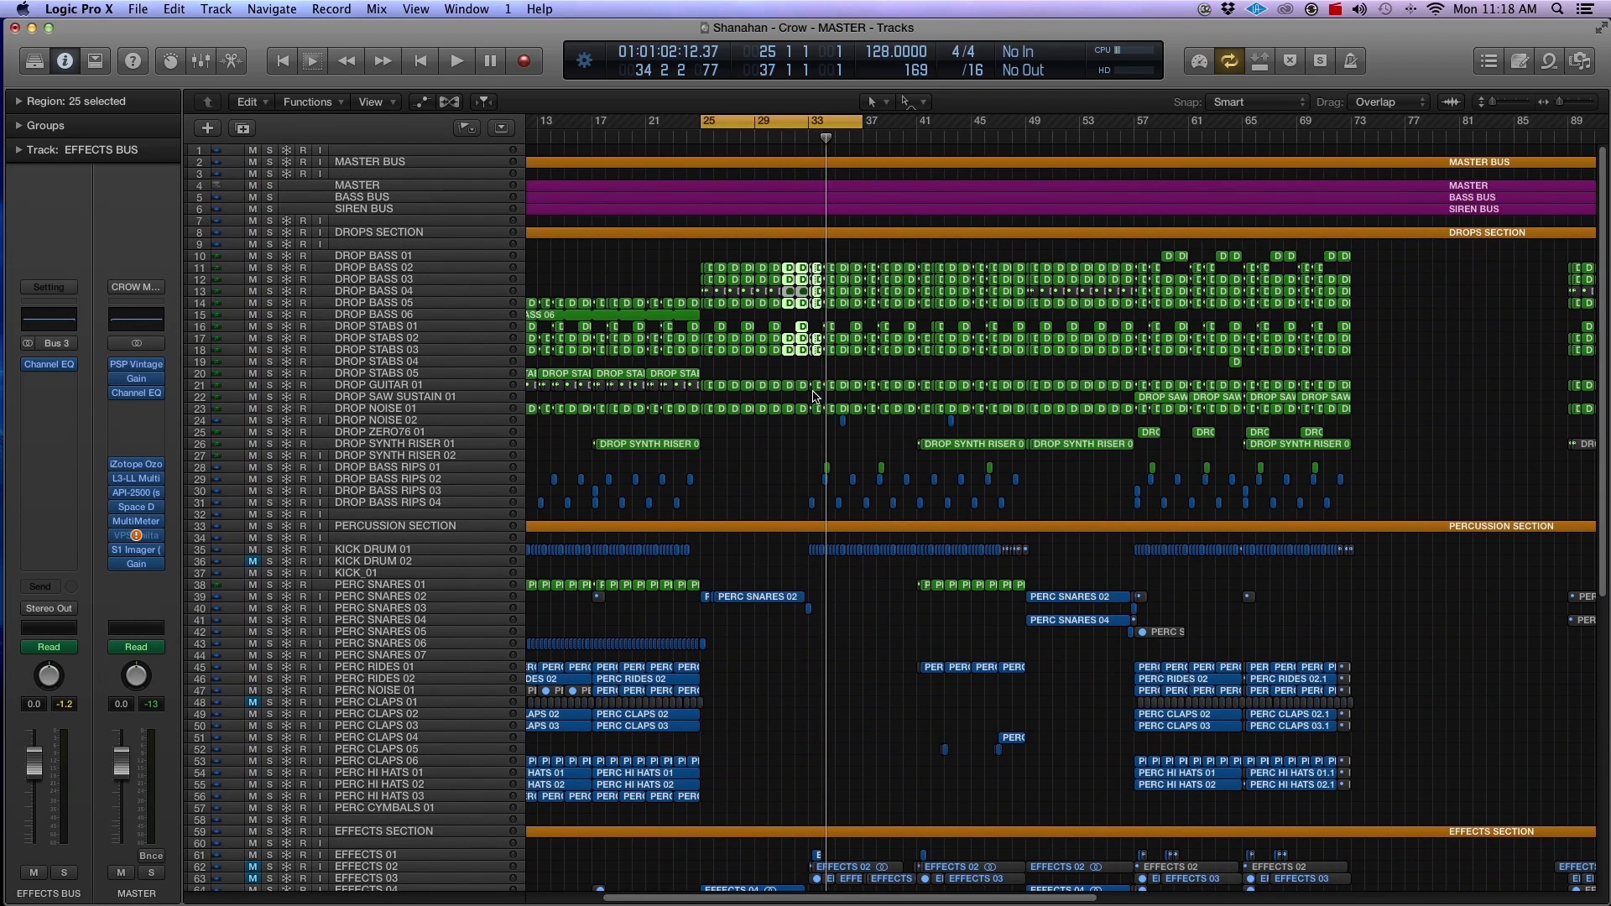